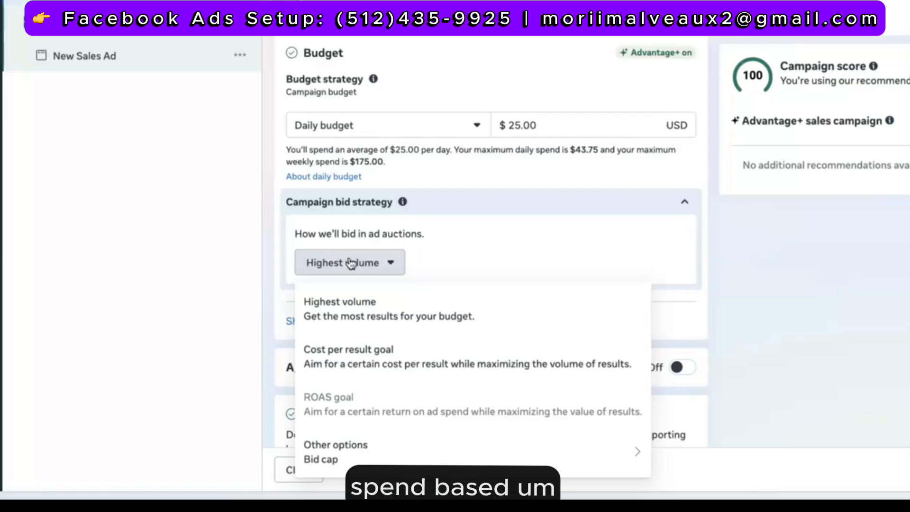
Review the Cost per result goal, ROAS goal and Bid cap strategies for the campaign, and choose Highest volume
{"action": "left_click", "coordinate": [342, 354]}
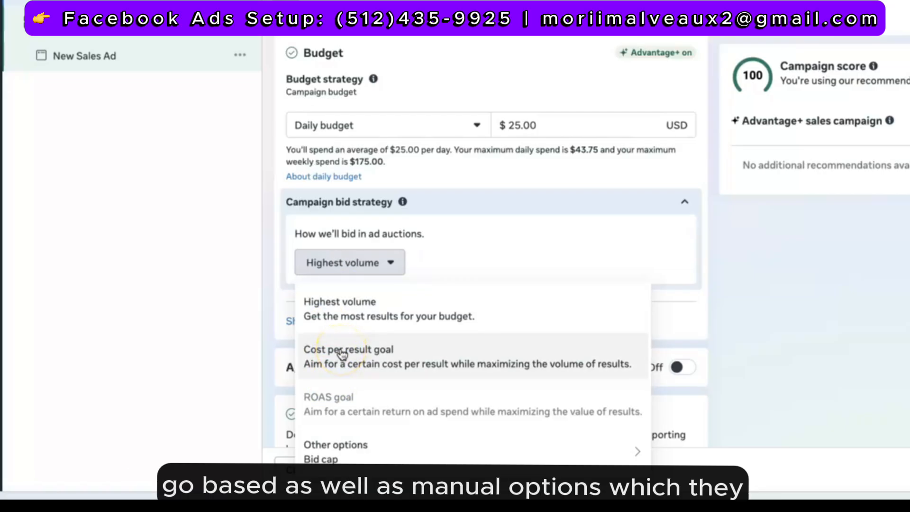
{"action": "left_click", "coordinate": [339, 407]}
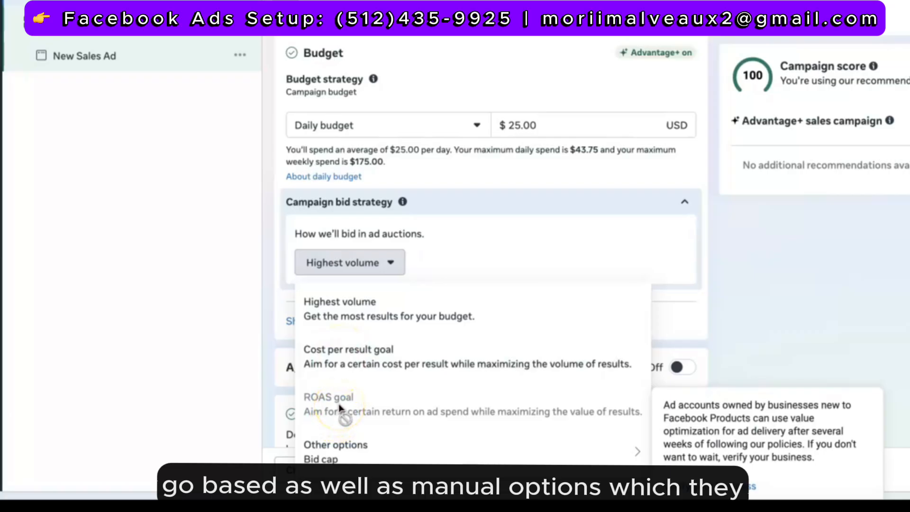
{"action": "mouse_move", "coordinate": [324, 462]}
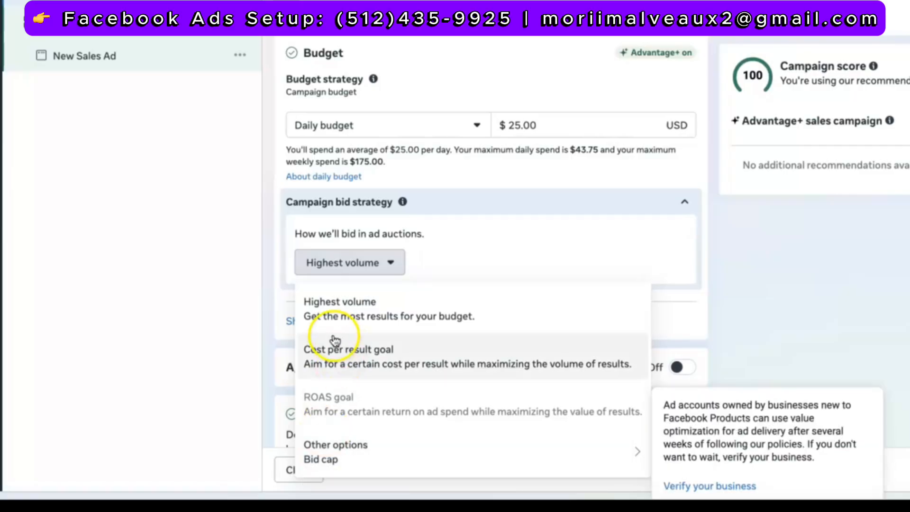
{"action": "left_click", "coordinate": [333, 321]}
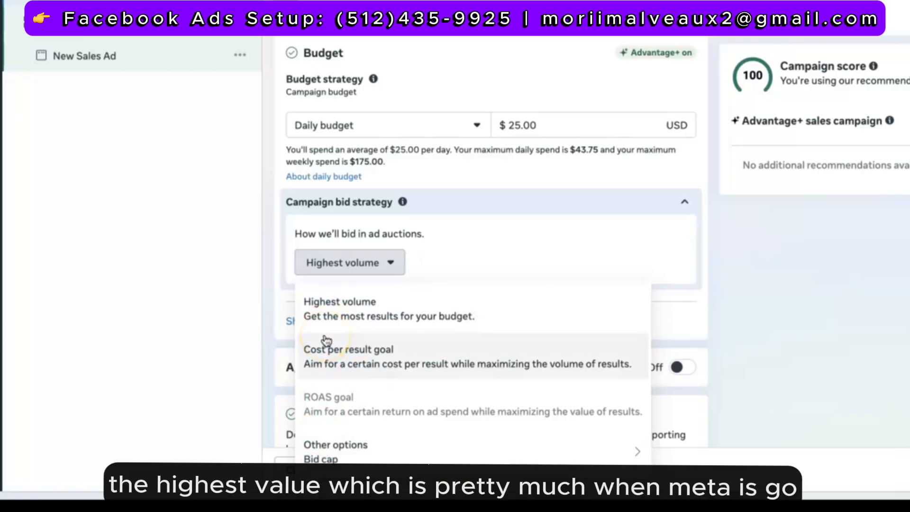
{"action": "left_click", "coordinate": [330, 318]}
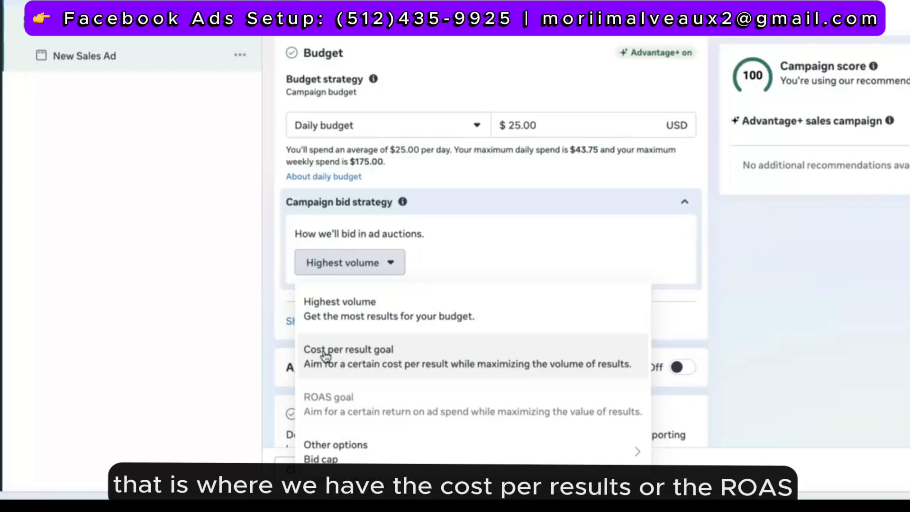
{"action": "mouse_move", "coordinate": [309, 390]}
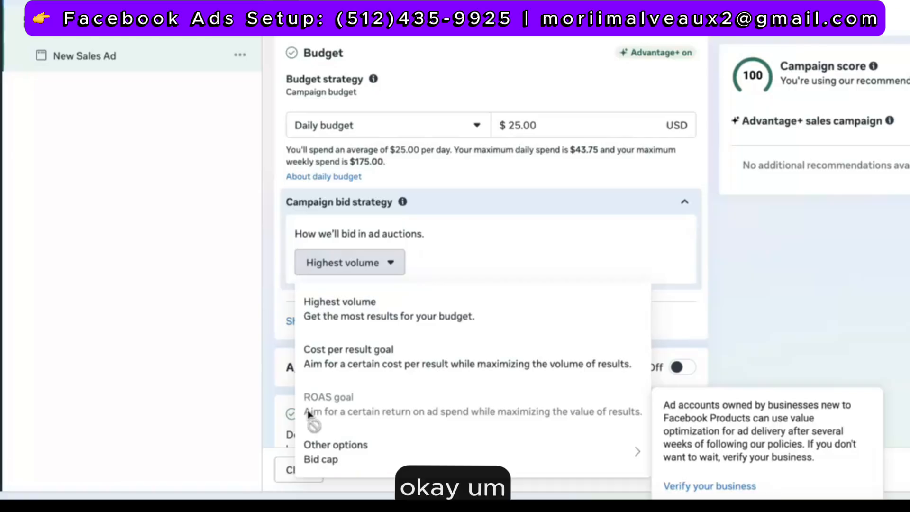
{"action": "left_click", "coordinate": [310, 453]}
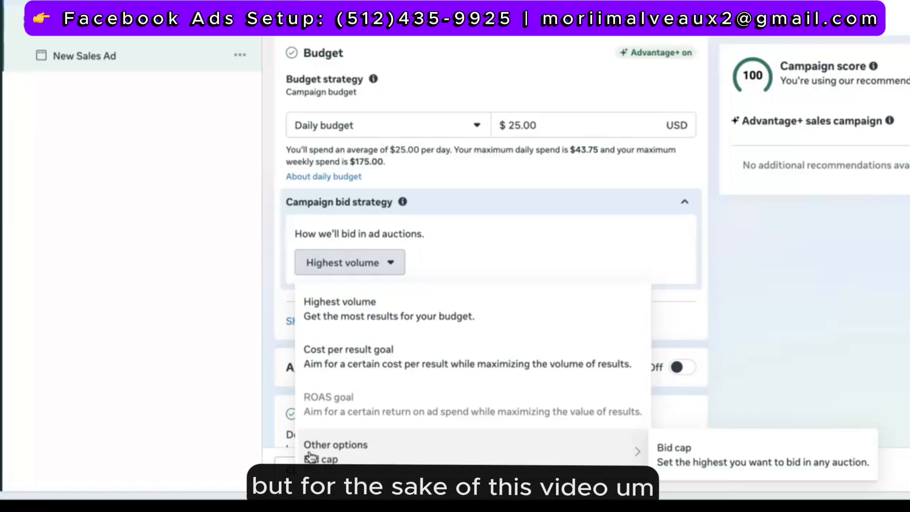
{"action": "left_click", "coordinate": [315, 311]}
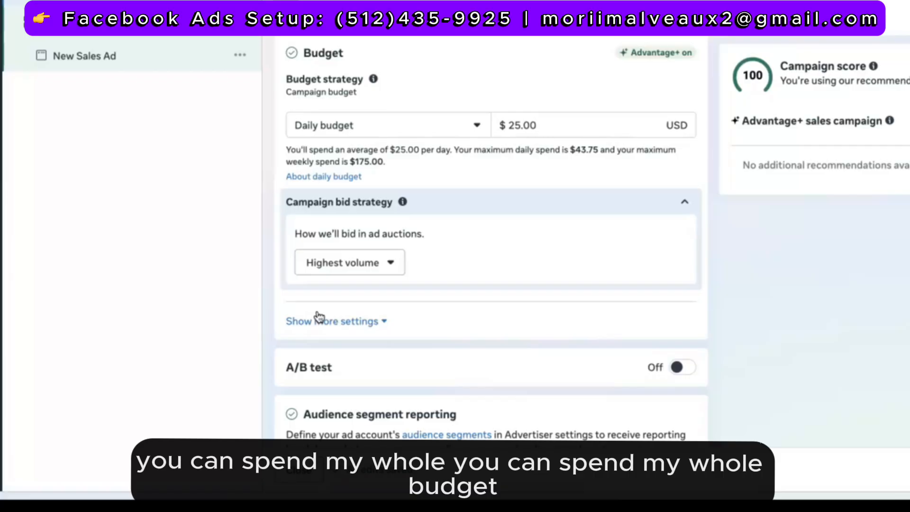
Examine the Bid cap choice among the other campaign bid strategies, and keep Highest volume selected
{"action": "left_click", "coordinate": [348, 264]}
{"action": "mouse_move", "coordinate": [327, 439]}
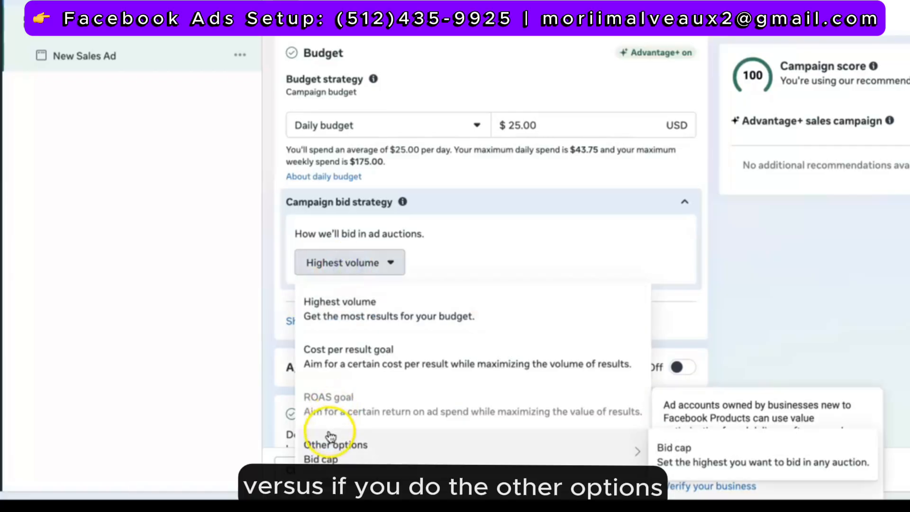
{"action": "left_click", "coordinate": [328, 457]}
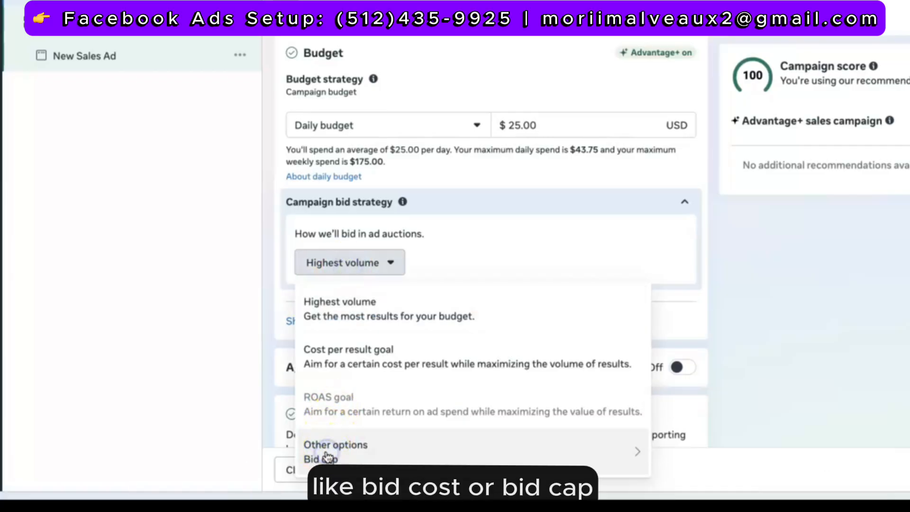
{"action": "left_click", "coordinate": [637, 451]}
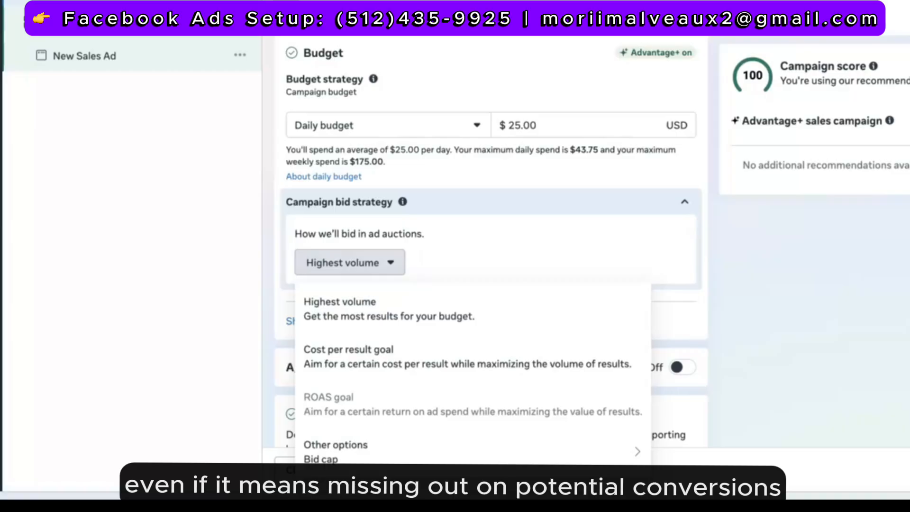
{"action": "mouse_move", "coordinate": [513, 457]}
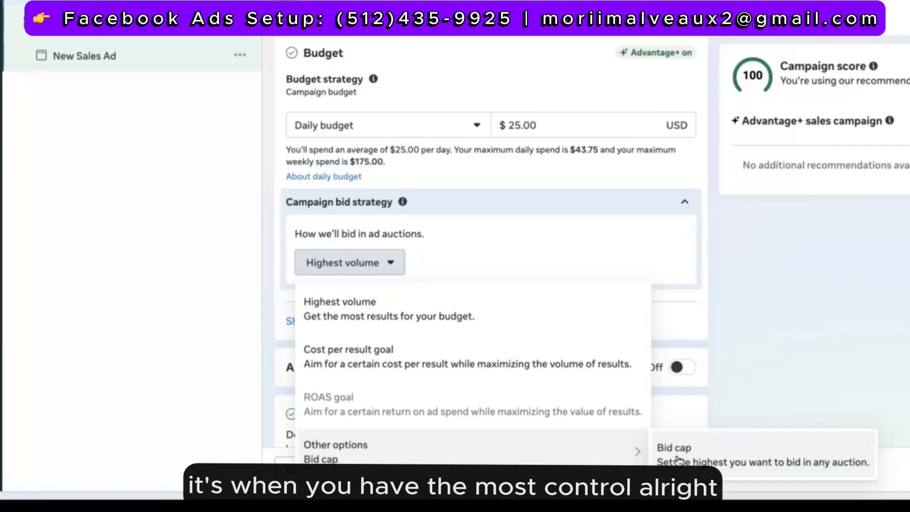
{"action": "left_click", "coordinate": [499, 318]}
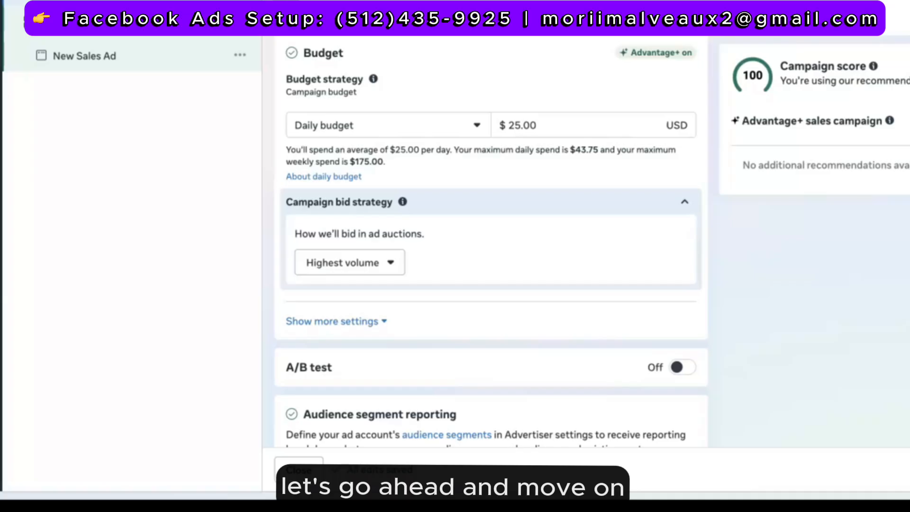
Look through the remaining campaign settings, including A/B test, Audience segment reporting and Special Ad Categories
{"action": "scroll", "coordinate": [396, 320], "scroll_direction": "down", "scroll_amount": 6}
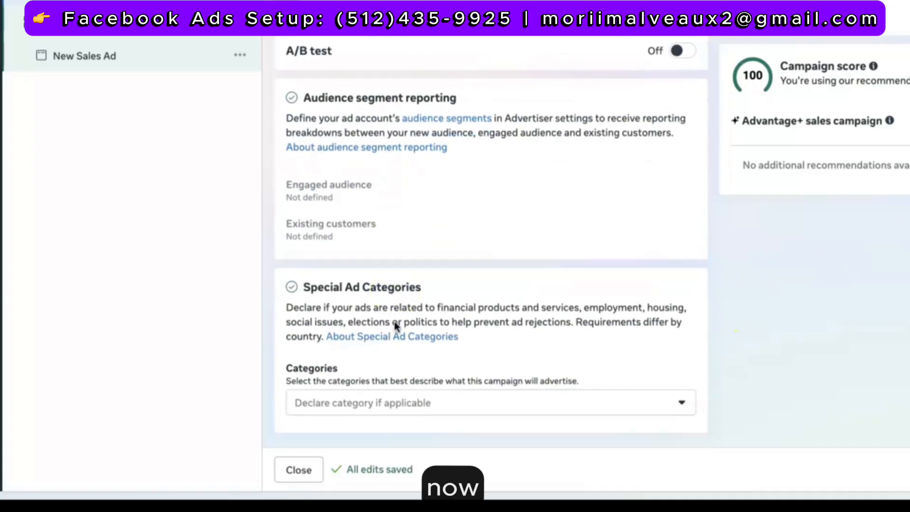
{"action": "scroll", "coordinate": [397, 326], "scroll_direction": "up", "scroll_amount": 1}
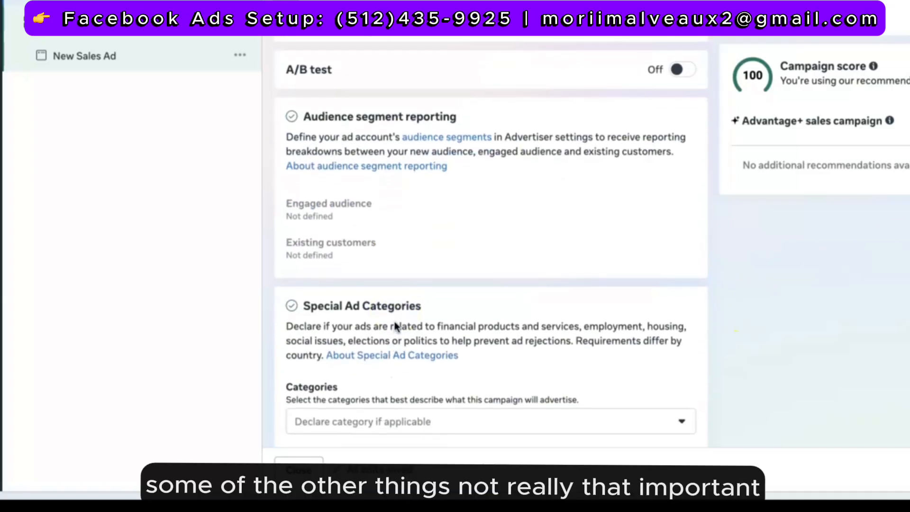
{"action": "scroll", "coordinate": [395, 326], "scroll_direction": "up", "scroll_amount": 3}
{"action": "scroll", "coordinate": [378, 335], "scroll_direction": "up", "scroll_amount": 2}
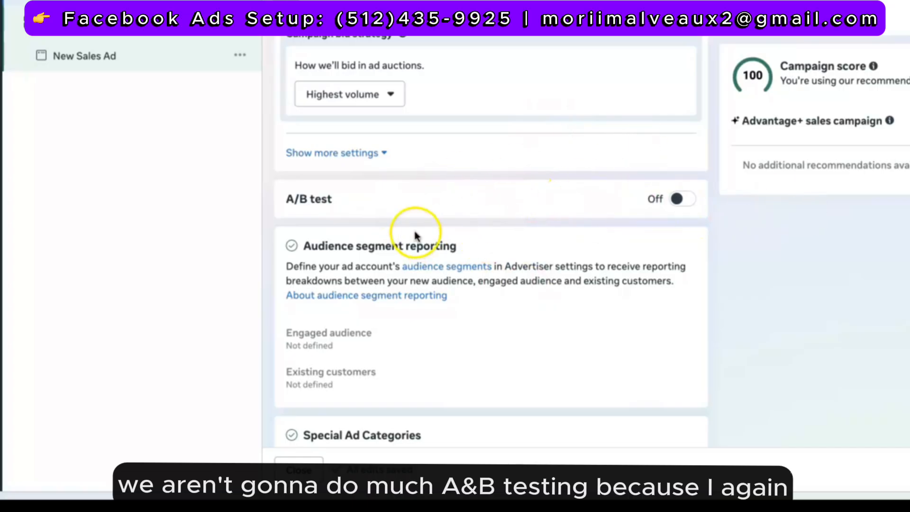
{"action": "scroll", "coordinate": [408, 175], "scroll_direction": "up", "scroll_amount": 8}
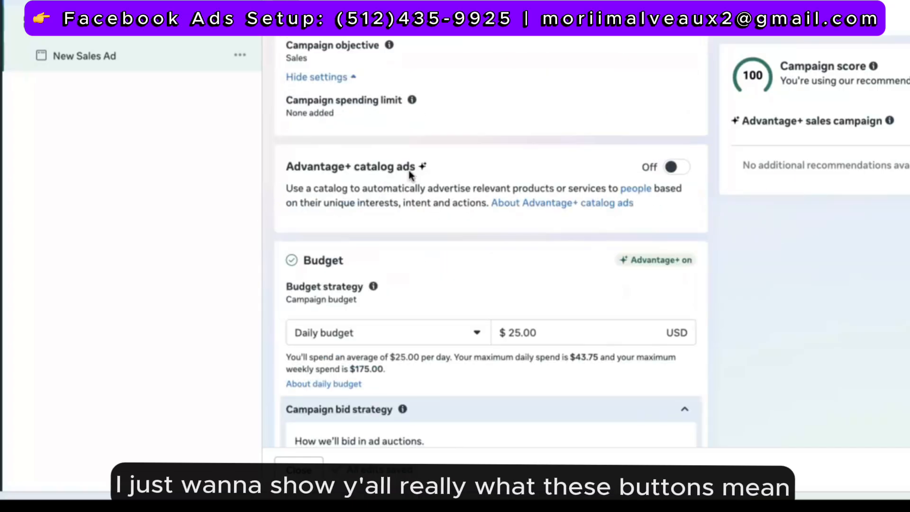
{"action": "scroll", "coordinate": [408, 175], "scroll_direction": "down", "scroll_amount": 8}
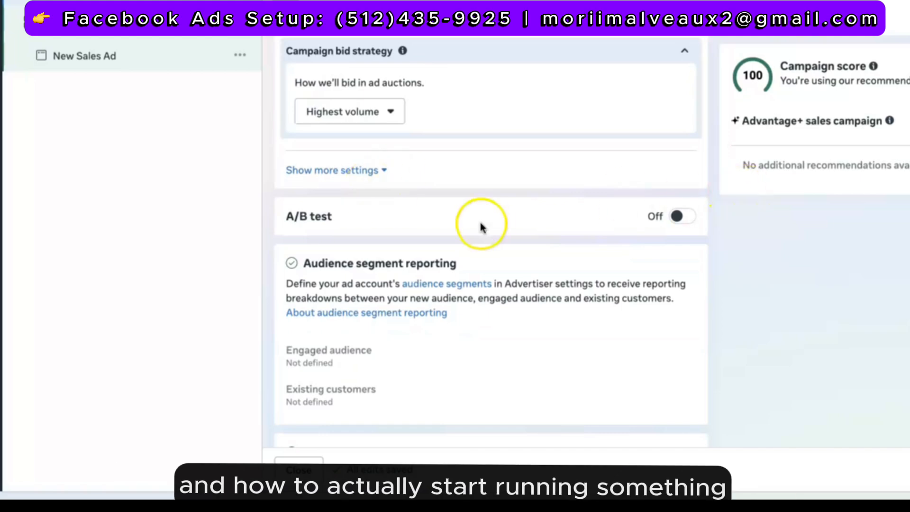
{"action": "scroll", "coordinate": [417, 311], "scroll_direction": "down", "scroll_amount": 2}
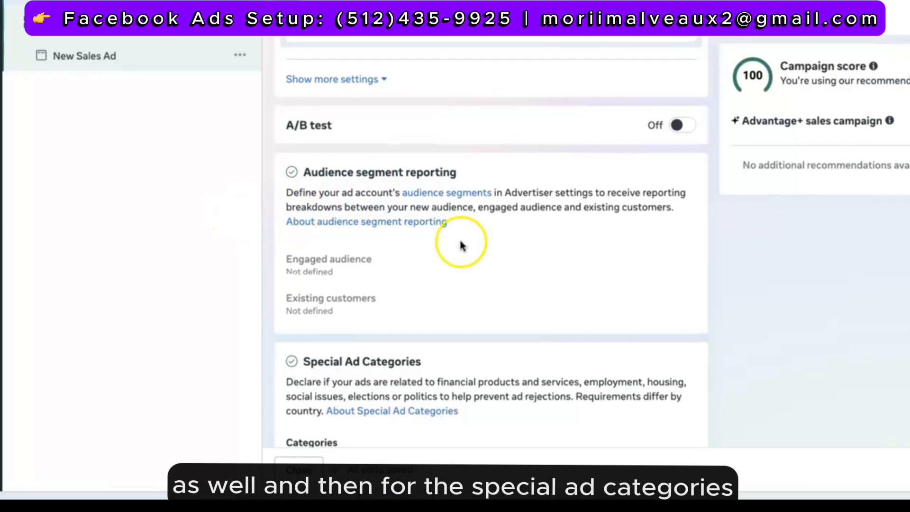
{"action": "scroll", "coordinate": [459, 246], "scroll_direction": "down", "scroll_amount": 2}
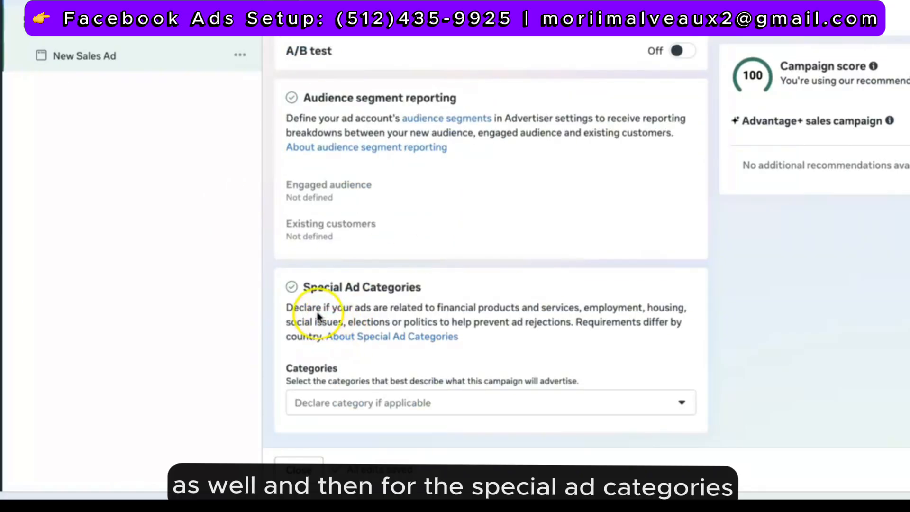
Examine the Special Ad Categories that can be declared for the campaign, without declaring any
{"action": "left_click", "coordinate": [361, 399]}
{"action": "scroll", "coordinate": [350, 297], "scroll_direction": "down", "scroll_amount": 1}
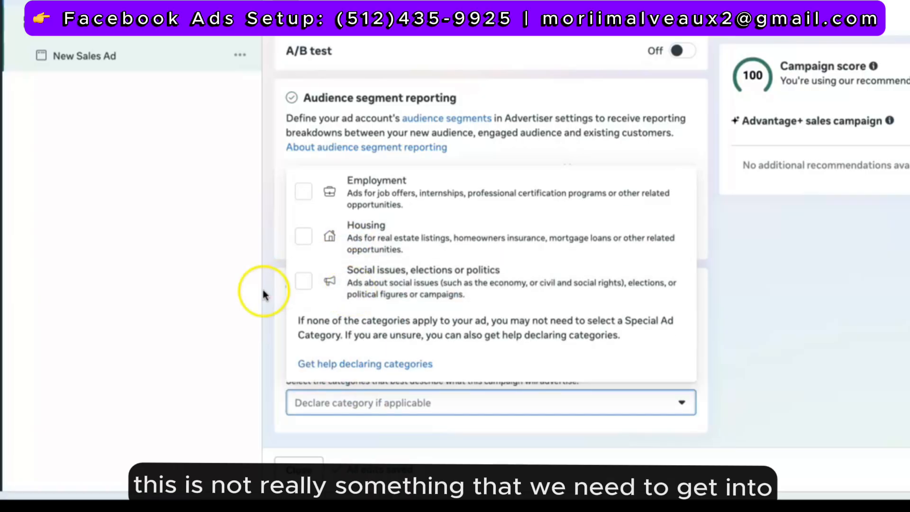
{"action": "left_click", "coordinate": [231, 300]}
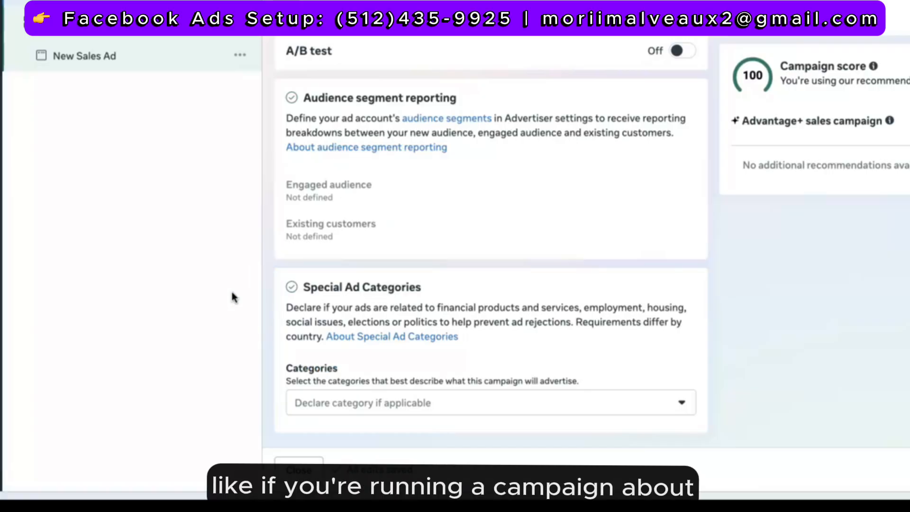
{"action": "left_click", "coordinate": [322, 401]}
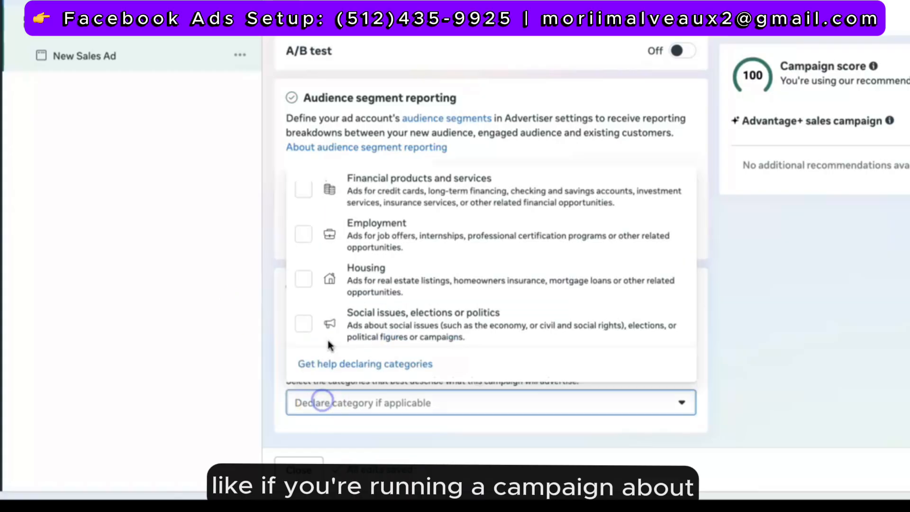
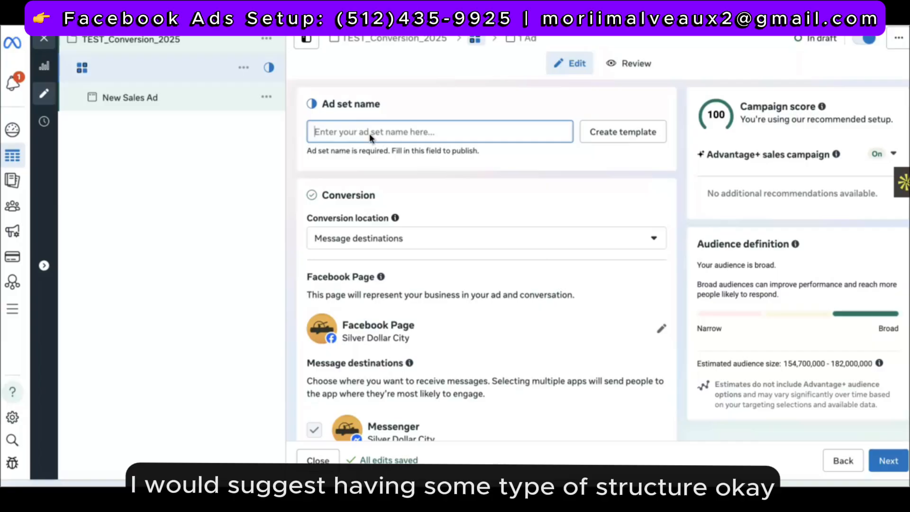
Name the ad set "Meta_Prospecting_Interest Targeting: Parenting + Travel_Core"
{"action": "key", "text": "ctrl+v"}
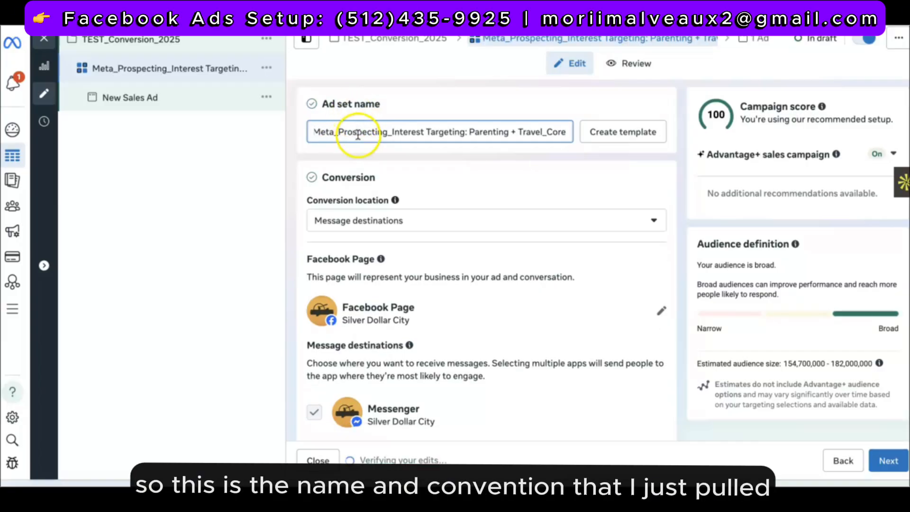
{"action": "left_click", "coordinate": [316, 132]}
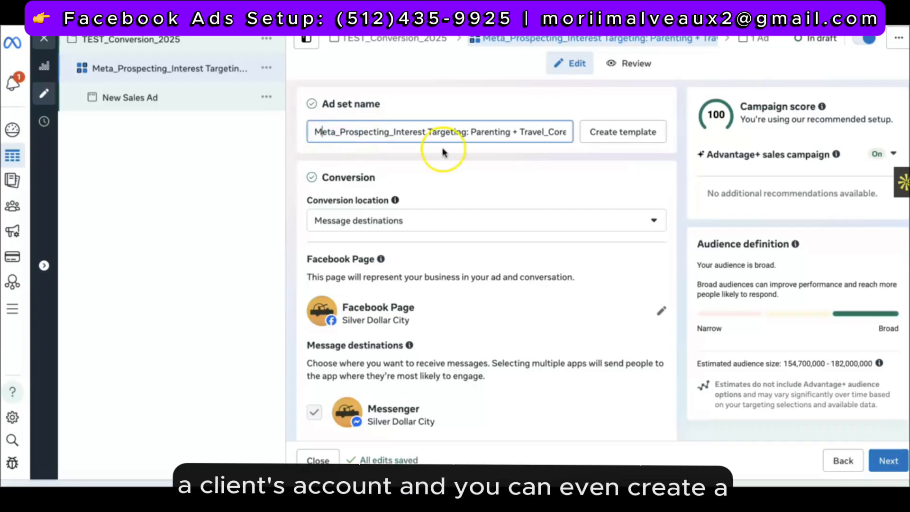
Examine the campaign and ad set fields available as components for an ad set name template, without saving a template
{"action": "left_click", "coordinate": [603, 137]}
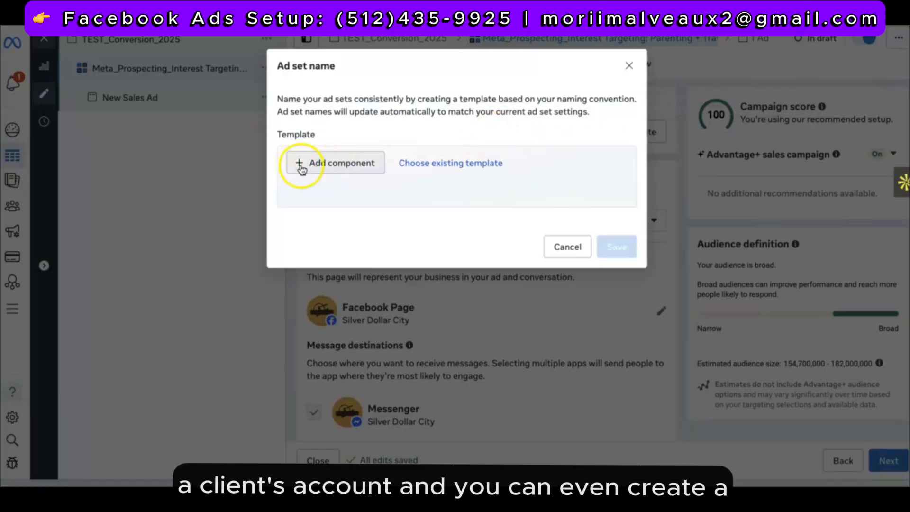
{"action": "left_click", "coordinate": [628, 65]}
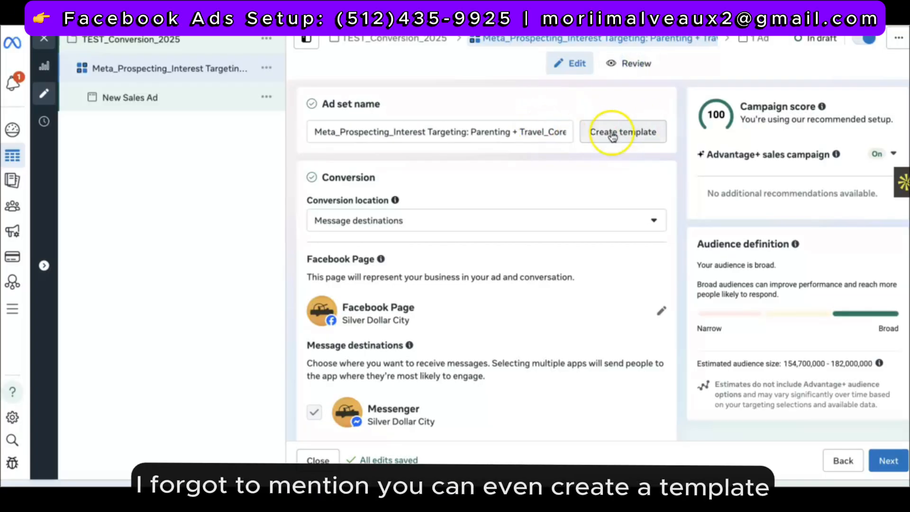
{"action": "left_click", "coordinate": [596, 132]}
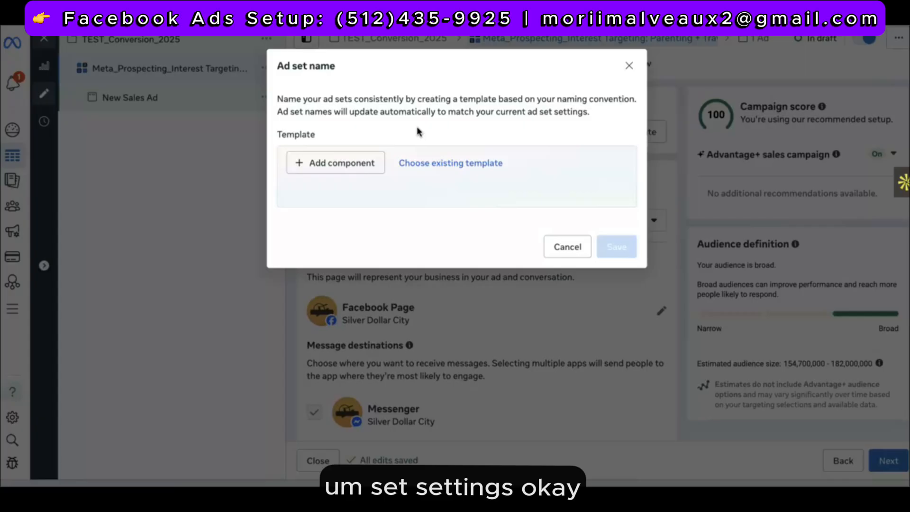
{"action": "left_click", "coordinate": [364, 163]}
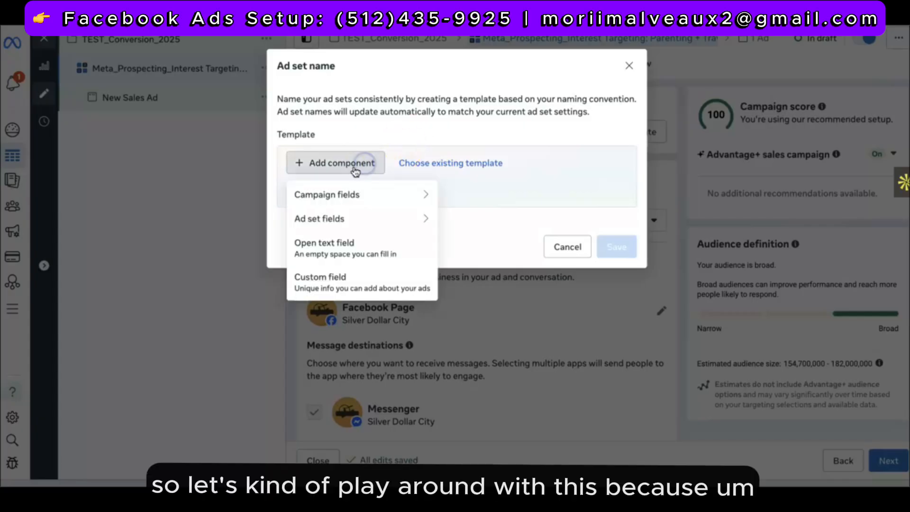
{"action": "mouse_move", "coordinate": [351, 229]}
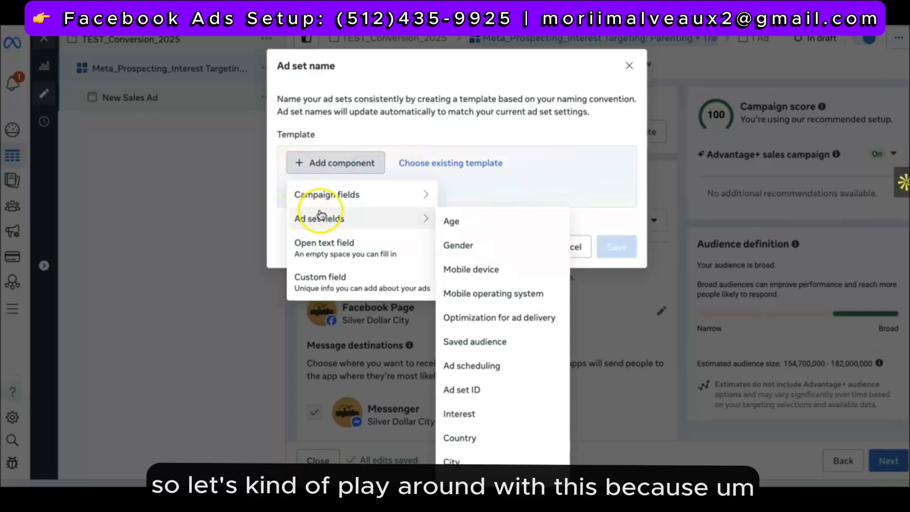
{"action": "mouse_move", "coordinate": [325, 186]}
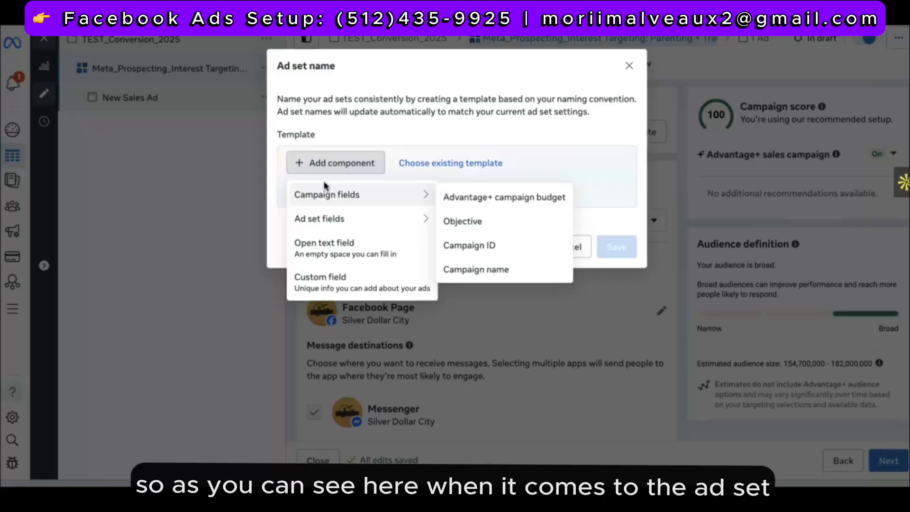
{"action": "mouse_move", "coordinate": [307, 227]}
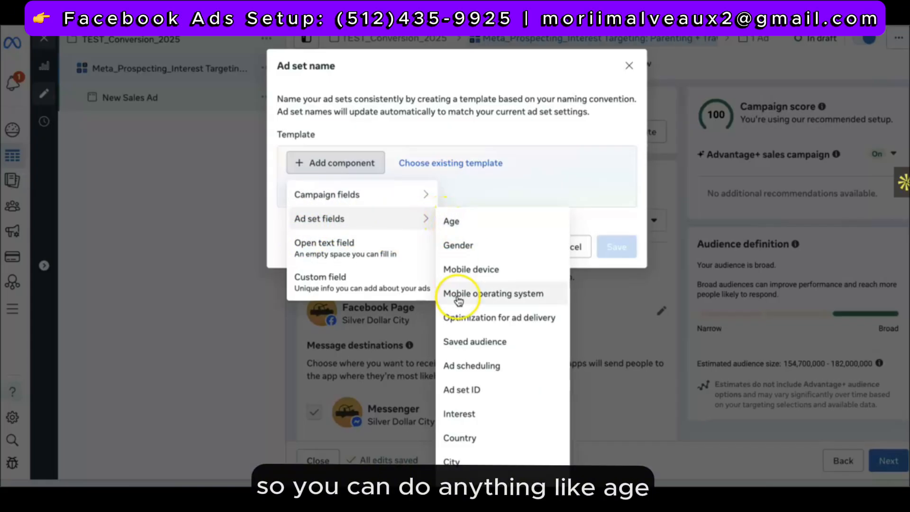
{"action": "scroll", "coordinate": [458, 301], "scroll_direction": "down", "scroll_amount": 3}
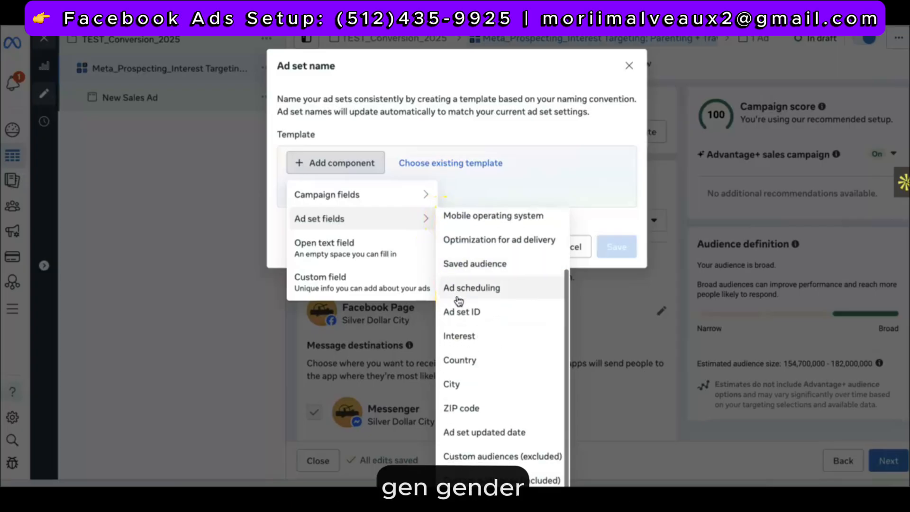
{"action": "scroll", "coordinate": [458, 300], "scroll_direction": "up", "scroll_amount": 2}
{"action": "left_click", "coordinate": [468, 256]}
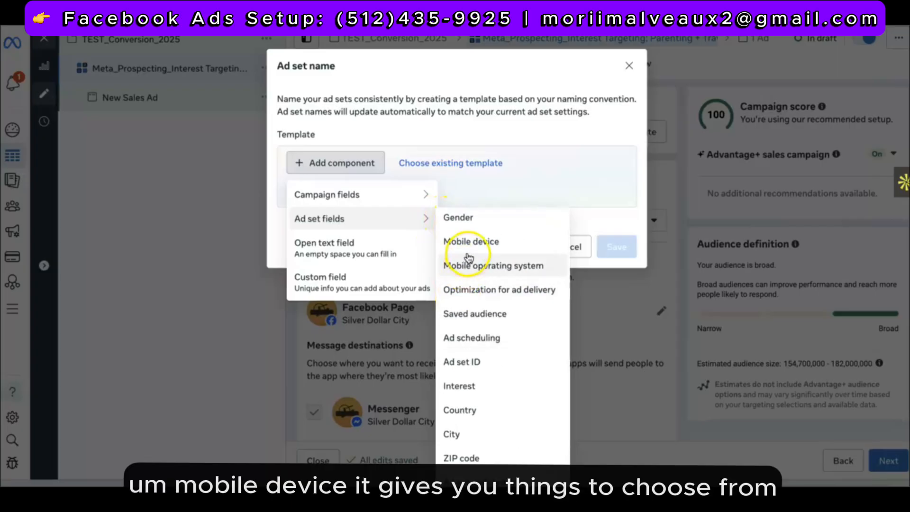
{"action": "scroll", "coordinate": [463, 334], "scroll_direction": "down", "scroll_amount": 2}
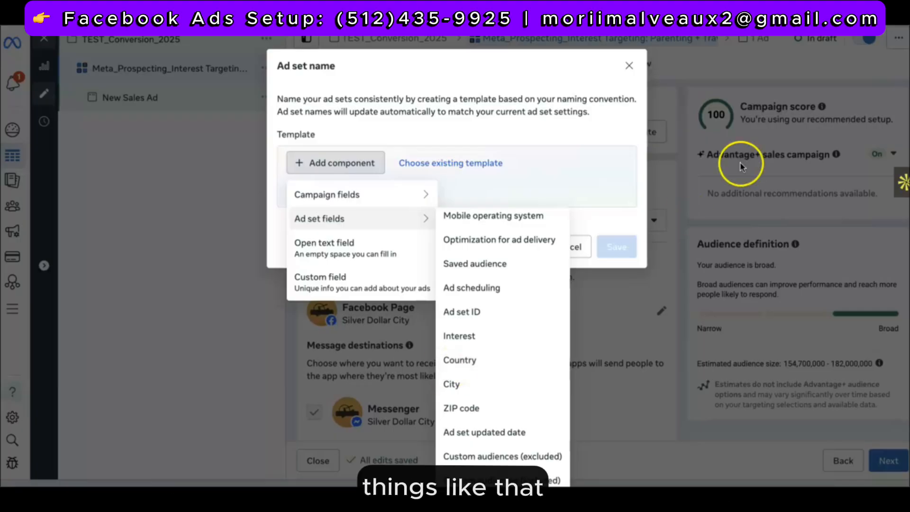
{"action": "left_click", "coordinate": [628, 65]}
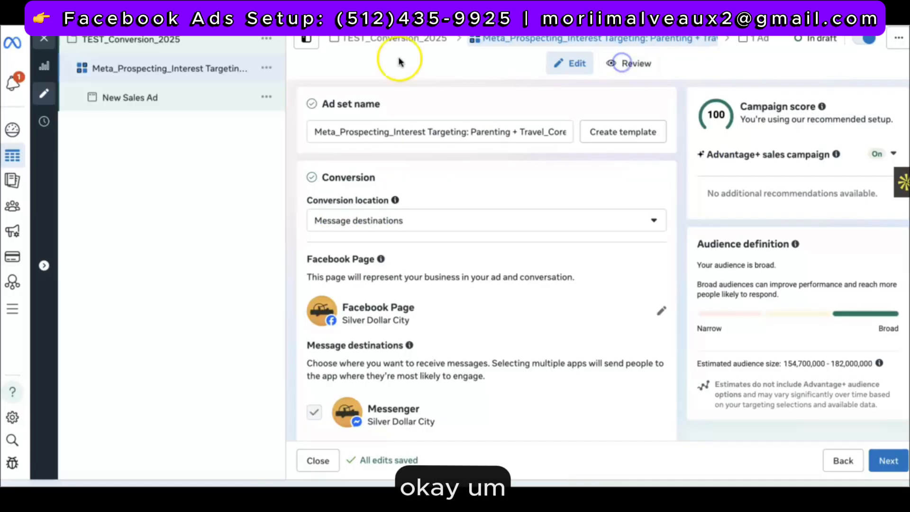
Review the parts of the ad set name: platform, prospecting stage, Parenting + Travel interest targeting, and Core
{"action": "left_click", "coordinate": [392, 126]}
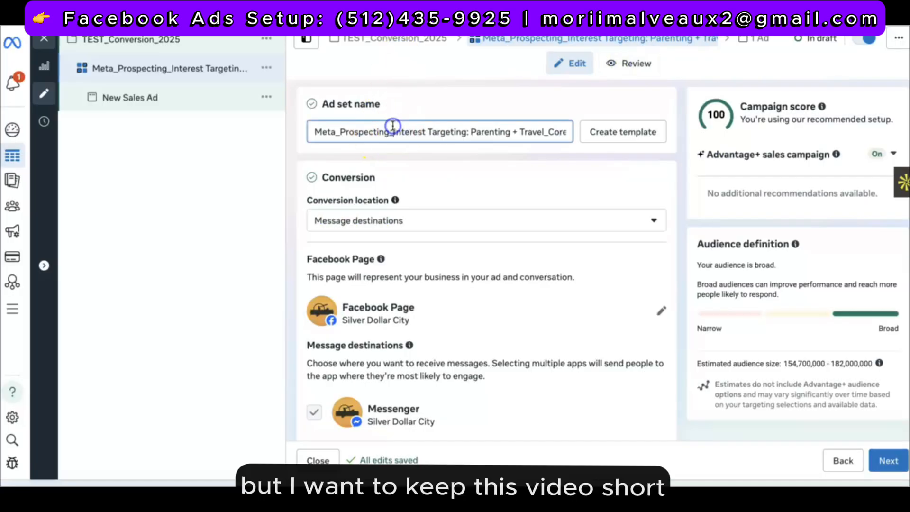
{"action": "left_click", "coordinate": [321, 132]}
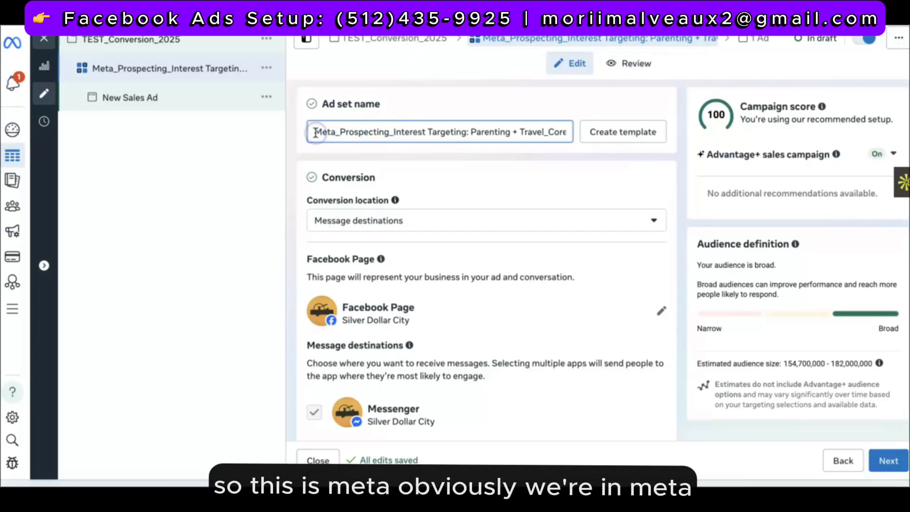
{"action": "left_click_drag", "start_coordinate": [314, 131], "coordinate": [335, 132]}
{"action": "left_click", "coordinate": [353, 134]}
{"action": "left_click", "coordinate": [343, 130]}
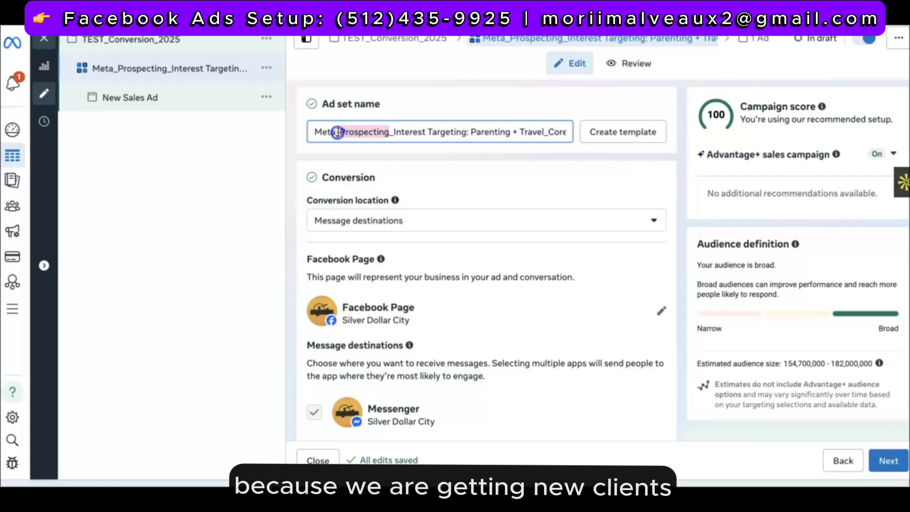
{"action": "left_click", "coordinate": [385, 136]}
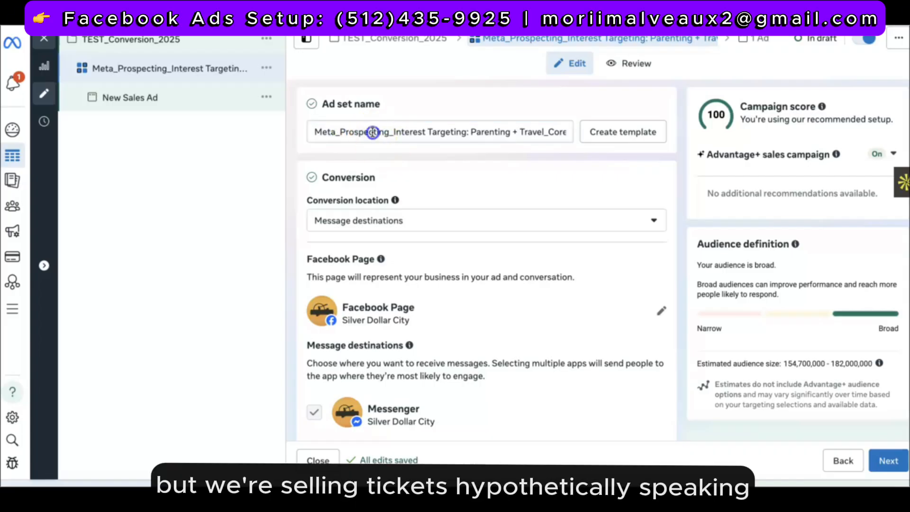
{"action": "double_click", "coordinate": [372, 133]}
{"action": "left_click", "coordinate": [373, 133]}
{"action": "double_click", "coordinate": [373, 133]}
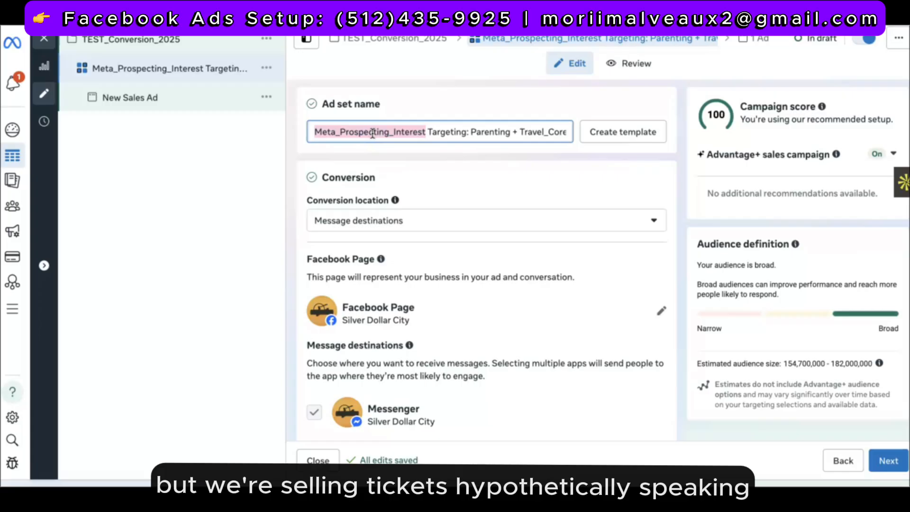
{"action": "left_click", "coordinate": [379, 131]}
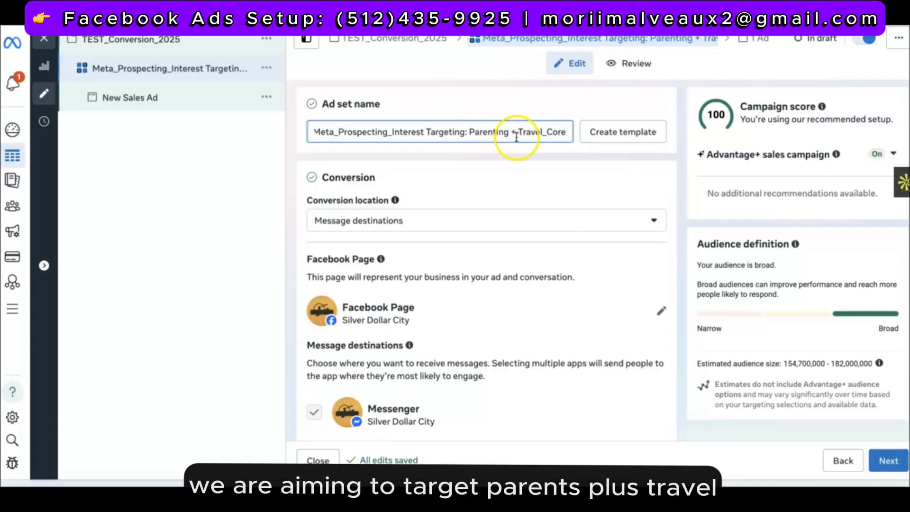
{"action": "left_click", "coordinate": [551, 134]}
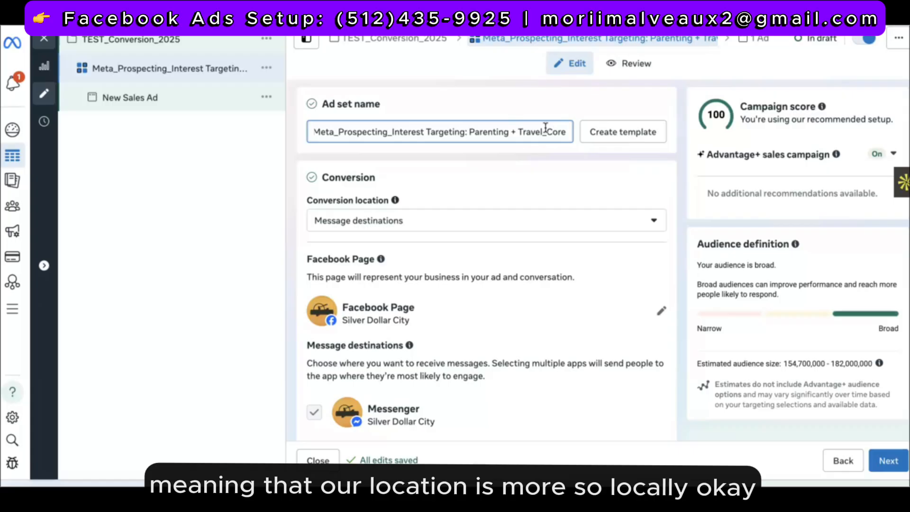
Replace the whole ad set name with "TEST AD SET"
{"action": "left_click", "coordinate": [546, 128]}
{"action": "triple_click", "coordinate": [545, 128]}
{"action": "key", "text": "BackSpace"}
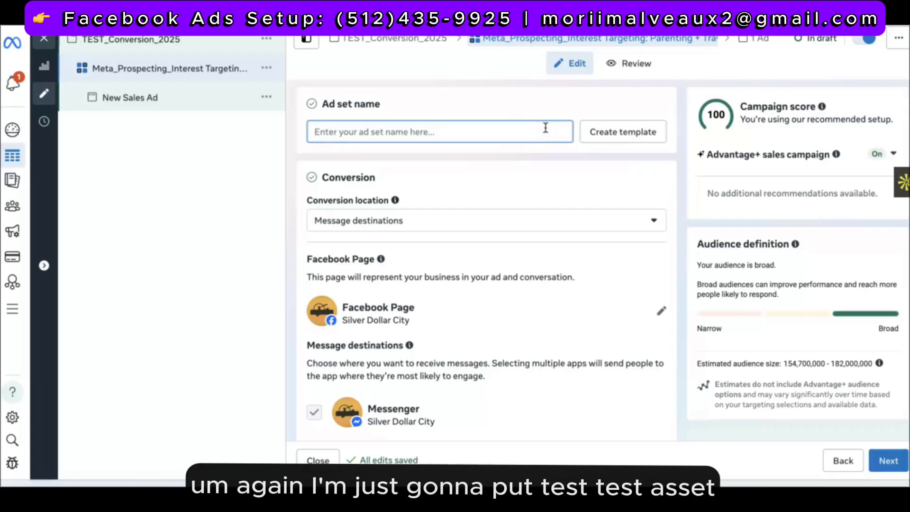
{"action": "type", "text": "TEST"}
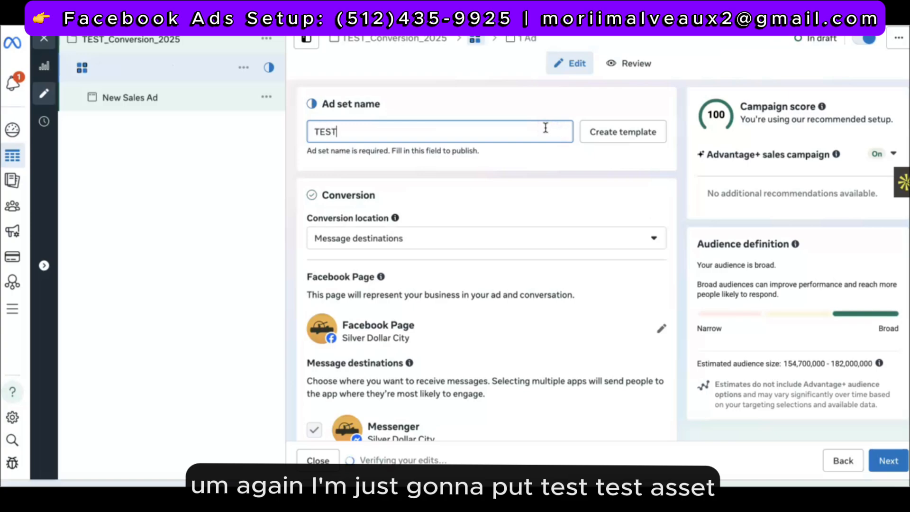
{"action": "type", "text": " AD"}
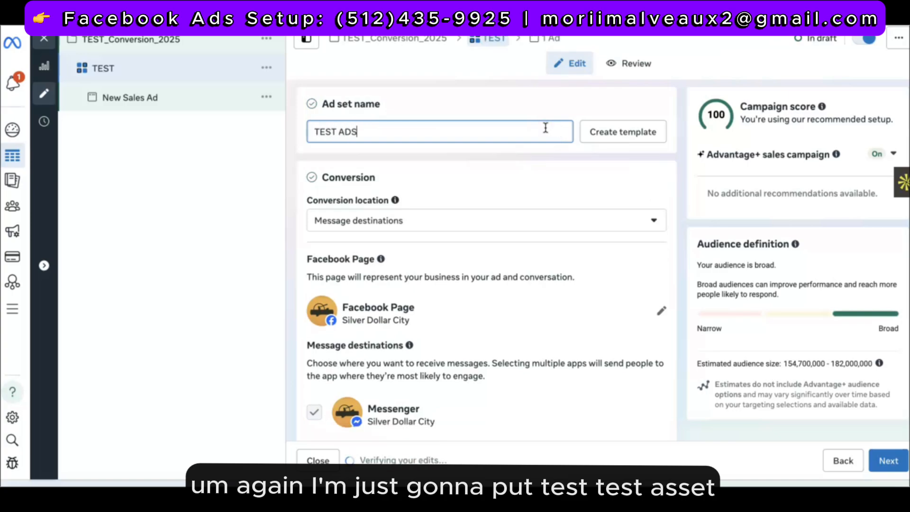
{"action": "type", "text": " Se"}
{"action": "key", "text": "BackSpace"}
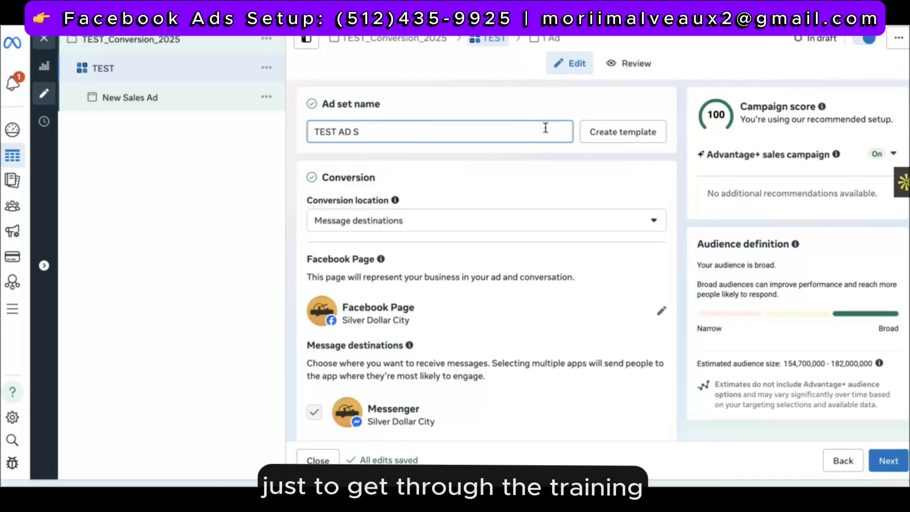
{"action": "type", "text": "ET"}
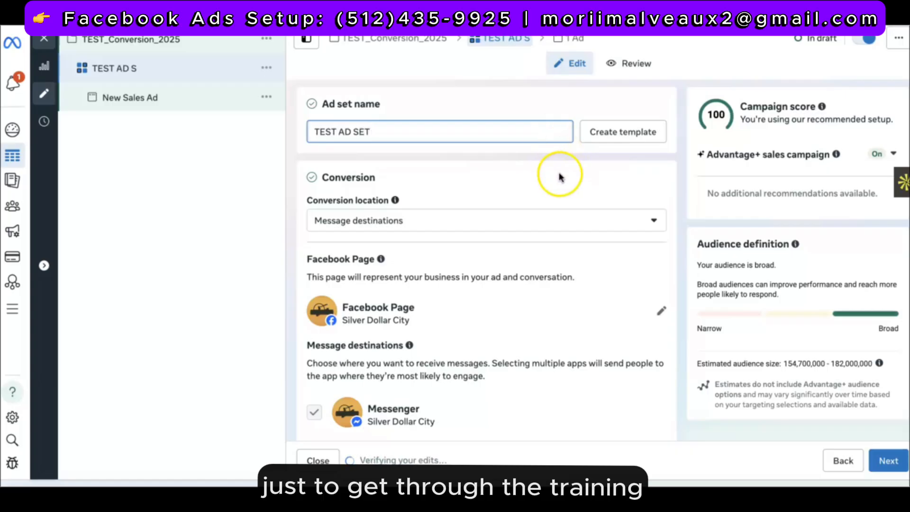
Look through the conversion locations and set the ad set's conversion location to Website and calls
{"action": "scroll", "coordinate": [425, 198], "scroll_direction": "down", "scroll_amount": 1}
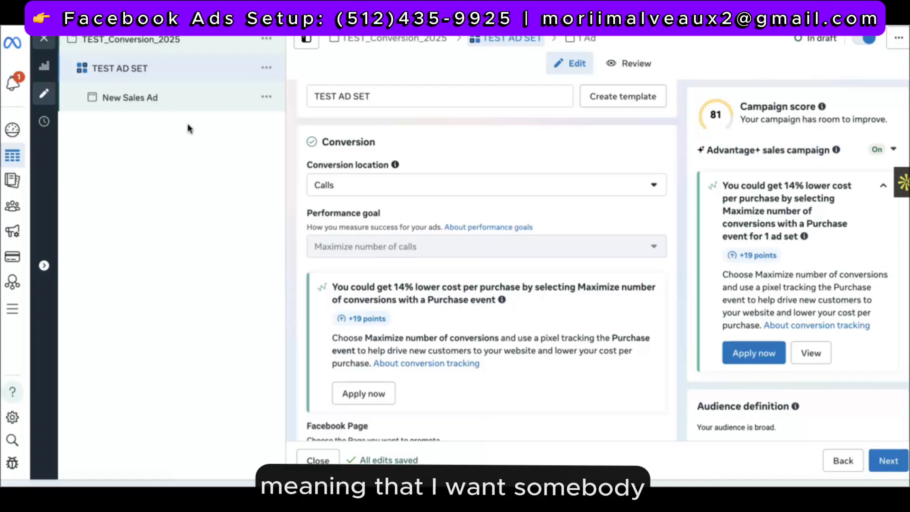
{"action": "left_click", "coordinate": [372, 183]}
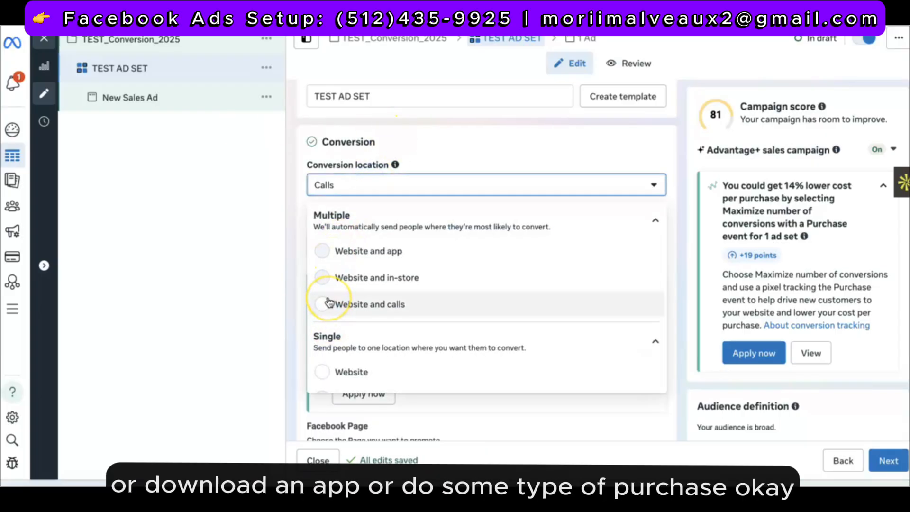
{"action": "scroll", "coordinate": [327, 301], "scroll_direction": "down", "scroll_amount": 3}
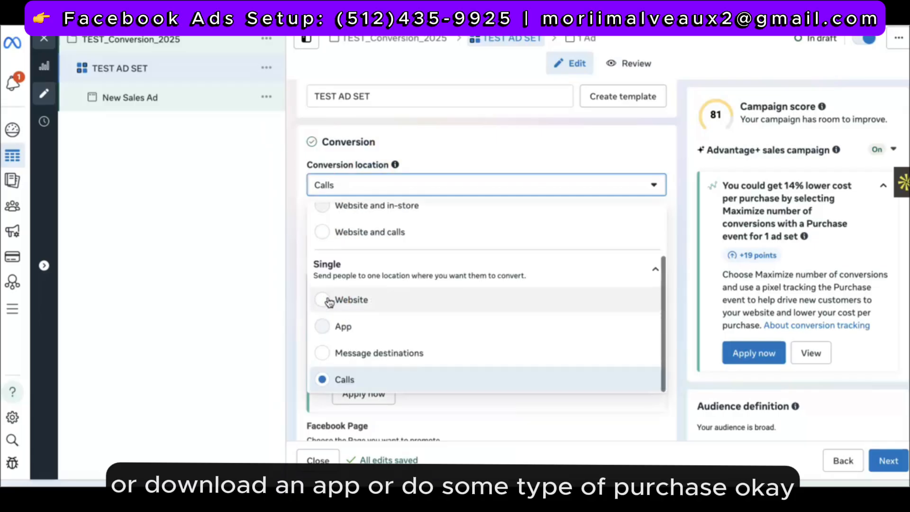
{"action": "scroll", "coordinate": [322, 270], "scroll_direction": "up", "scroll_amount": 2}
{"action": "left_click", "coordinate": [324, 288]}
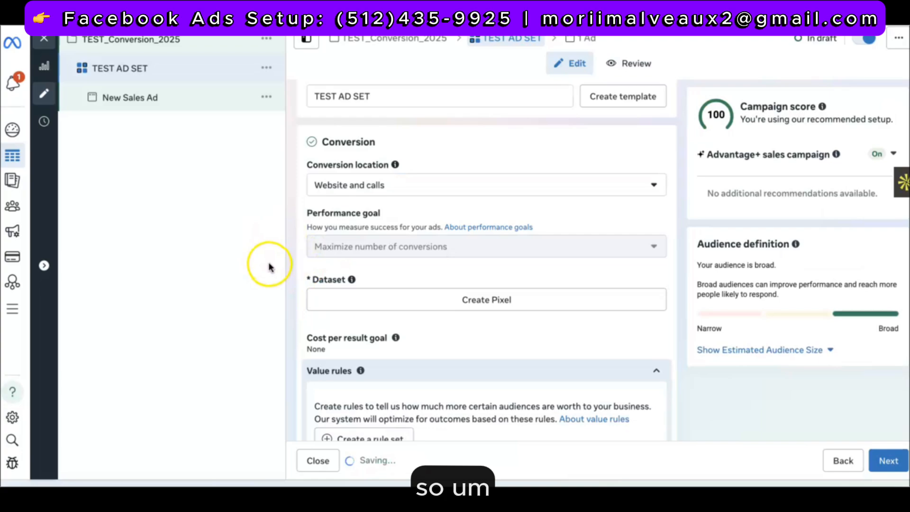
Set the ad set's conversion location to Website from the single-location choices
{"action": "left_click", "coordinate": [351, 181]}
{"action": "mouse_move", "coordinate": [340, 274]}
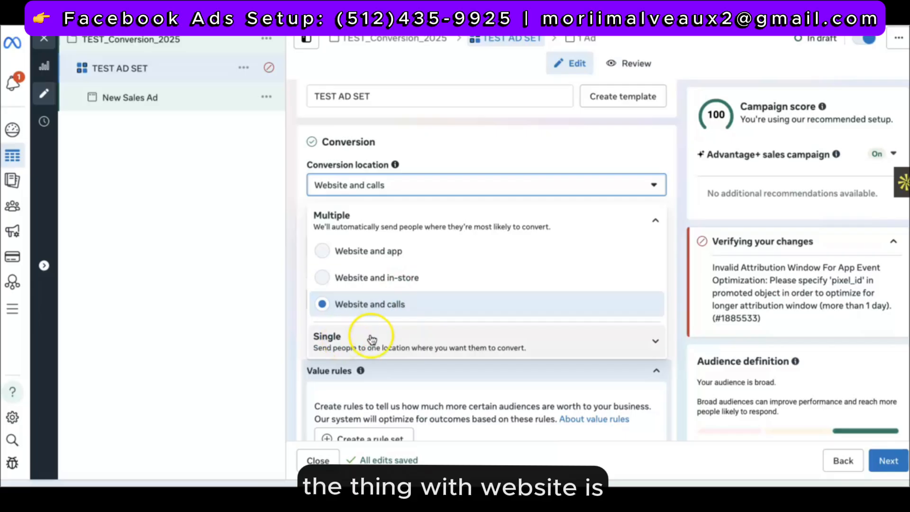
{"action": "left_click", "coordinate": [656, 351]}
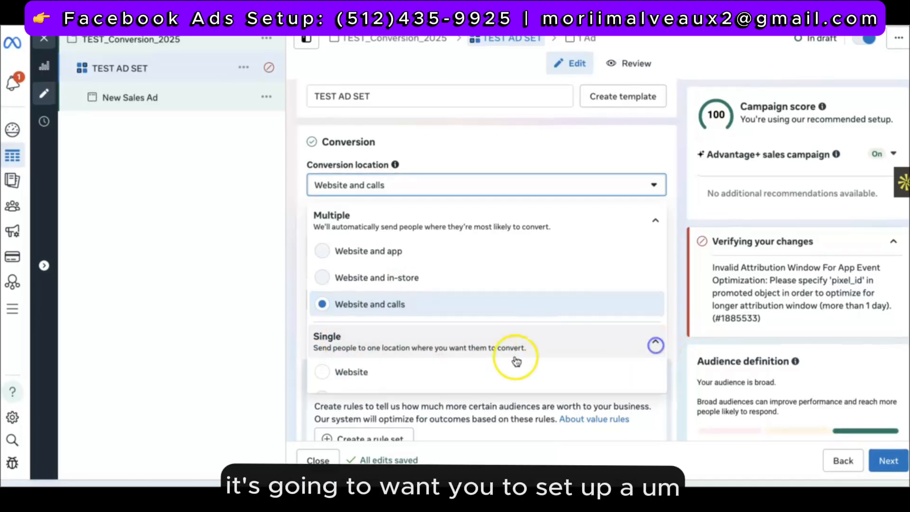
{"action": "left_click", "coordinate": [335, 376]}
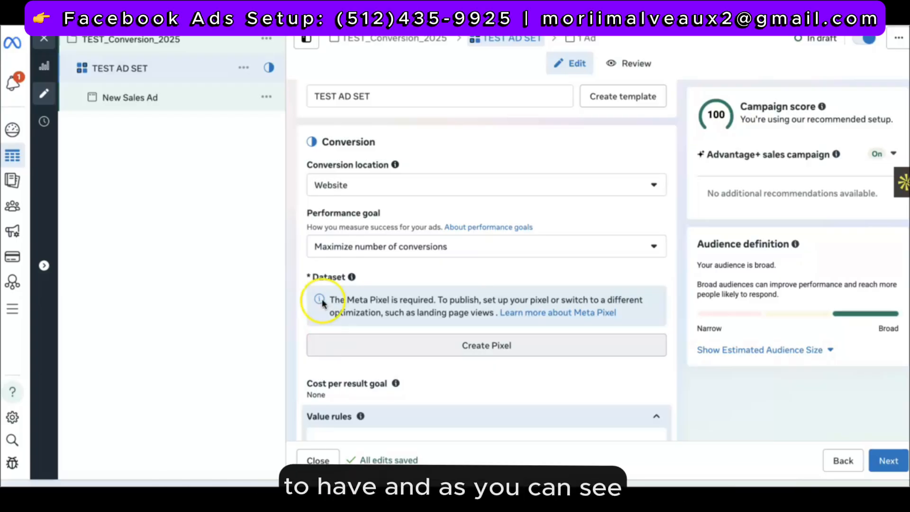
{"action": "left_click", "coordinate": [329, 183]}
{"action": "scroll", "coordinate": [343, 338], "scroll_direction": "down", "scroll_amount": 2}
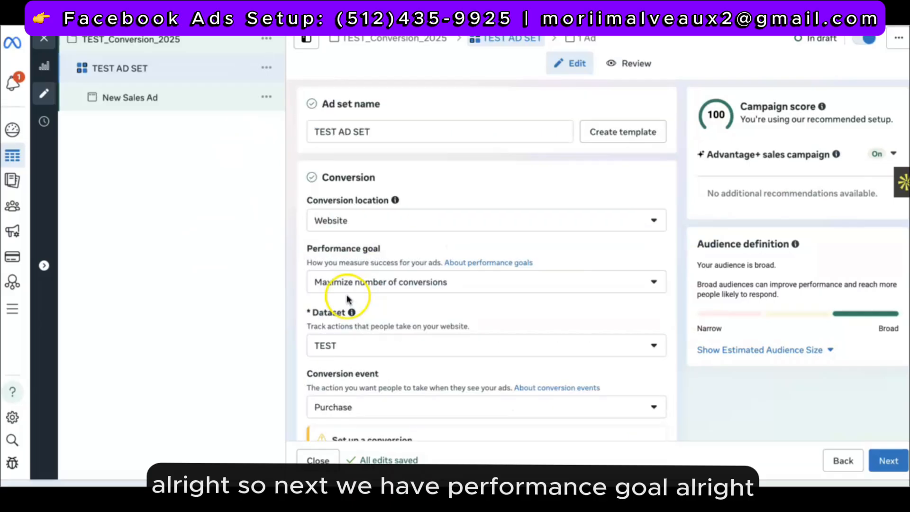
Review the available performance goals and keep Maximize number of conversions selected
{"action": "left_click", "coordinate": [345, 280]}
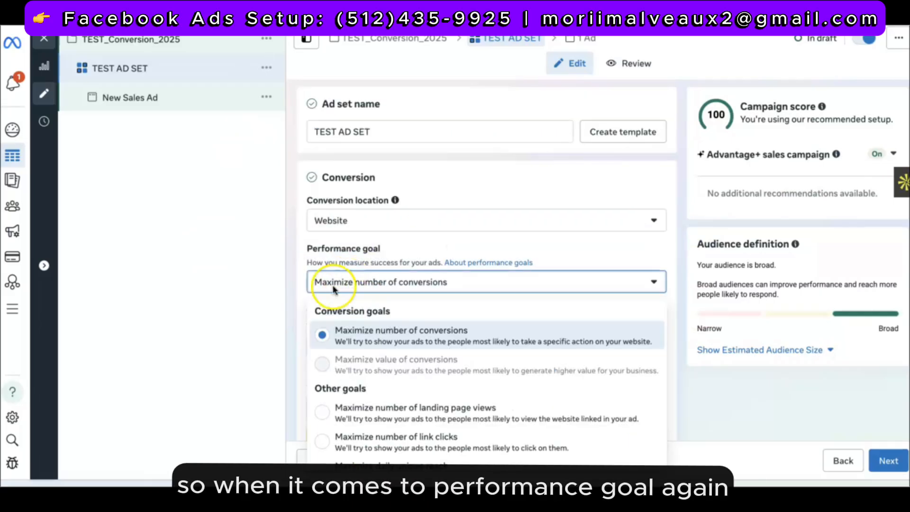
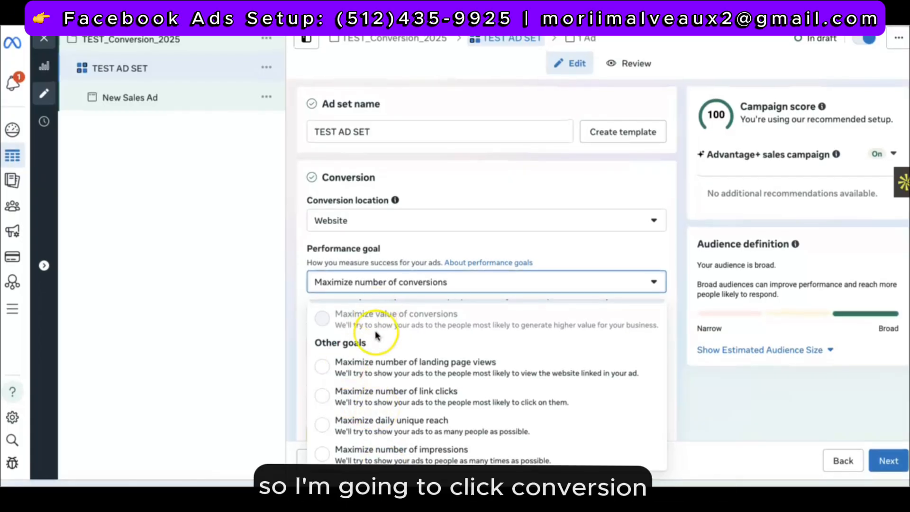
{"action": "scroll", "coordinate": [382, 362], "scroll_direction": "up", "scroll_amount": 1}
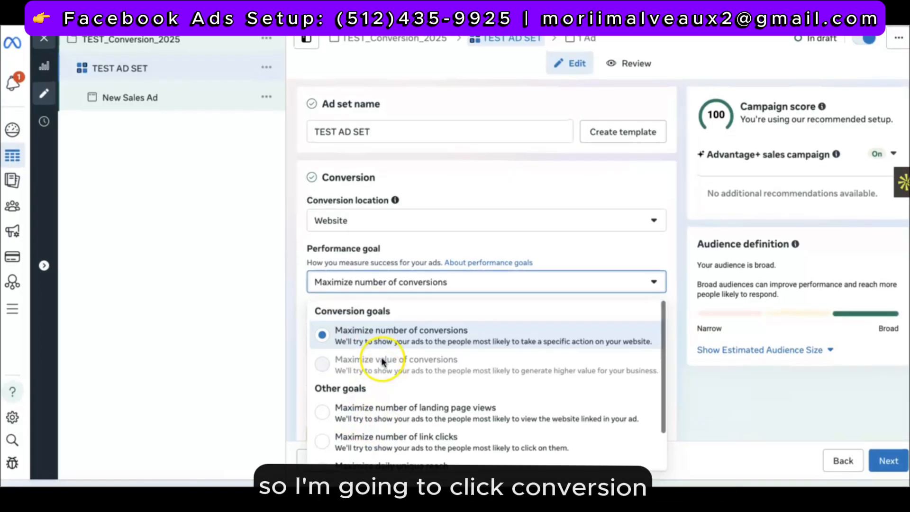
{"action": "left_click", "coordinate": [320, 330]}
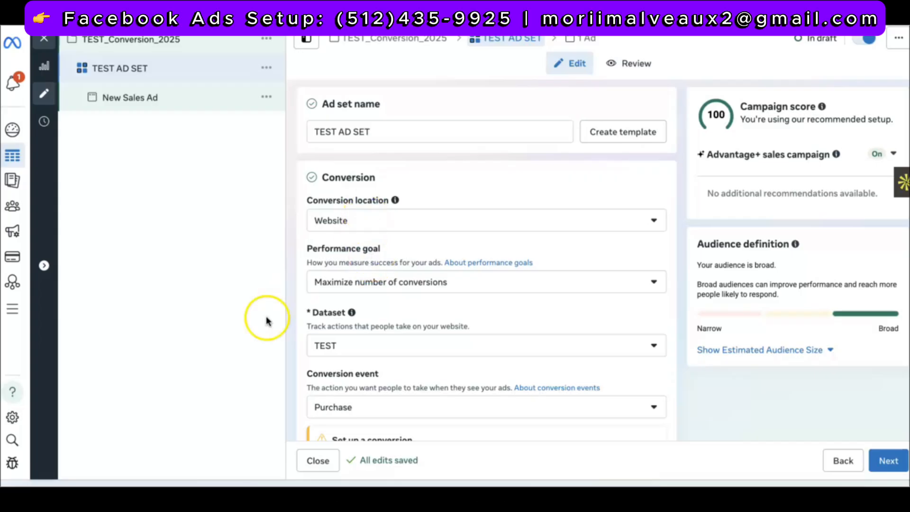
Check the available datasets for the ad set and keep TEST selected
{"action": "left_click", "coordinate": [360, 344]}
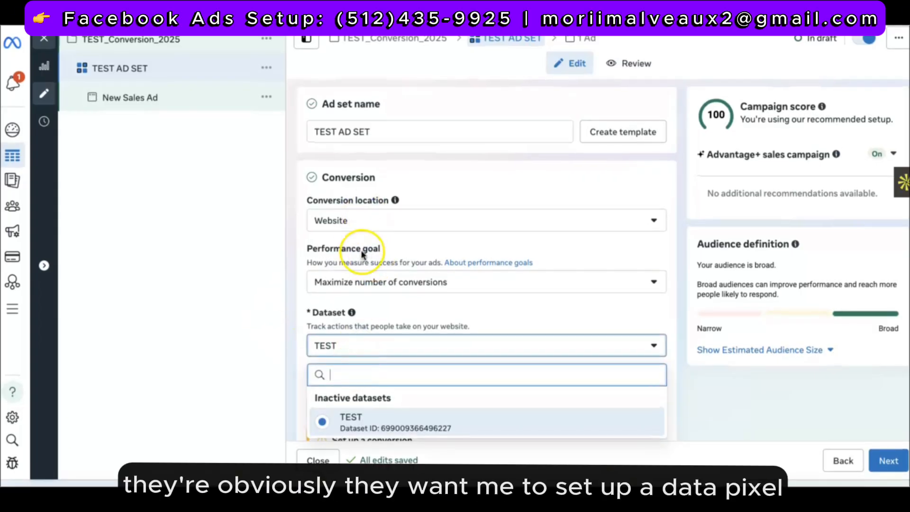
{"action": "scroll", "coordinate": [366, 253], "scroll_direction": "down", "scroll_amount": 2}
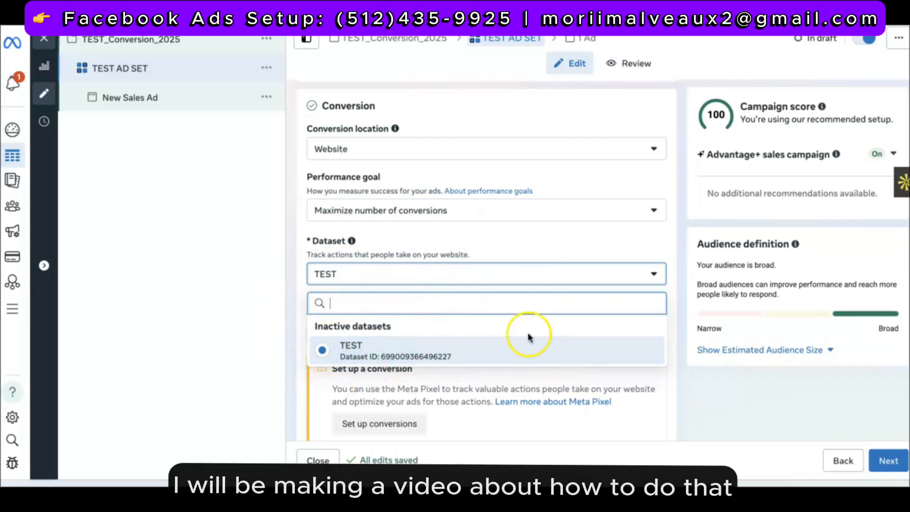
{"action": "left_click", "coordinate": [419, 289]}
{"action": "left_click", "coordinate": [410, 273]}
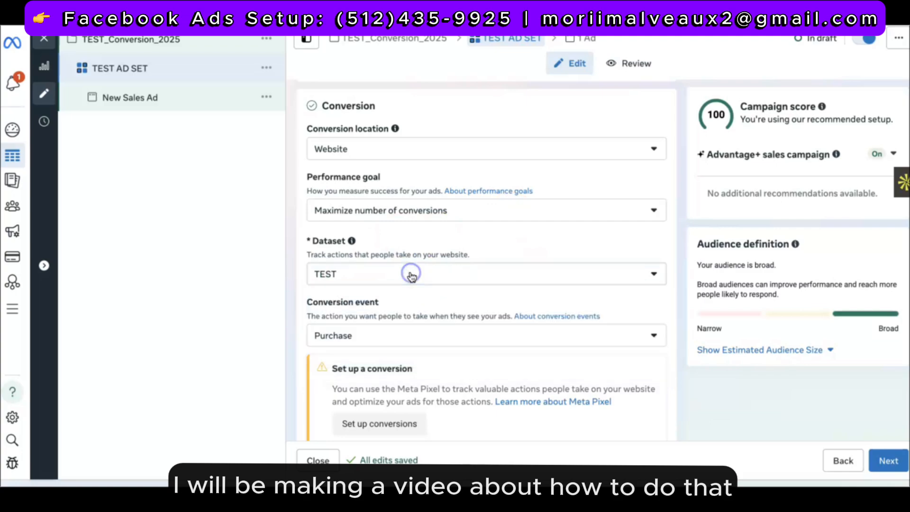
Review the full list of conversion events and keep Purchase as the ad set's conversion event
{"action": "scroll", "coordinate": [380, 355], "scroll_direction": "down", "scroll_amount": 4}
{"action": "scroll", "coordinate": [339, 149], "scroll_direction": "up", "scroll_amount": 2}
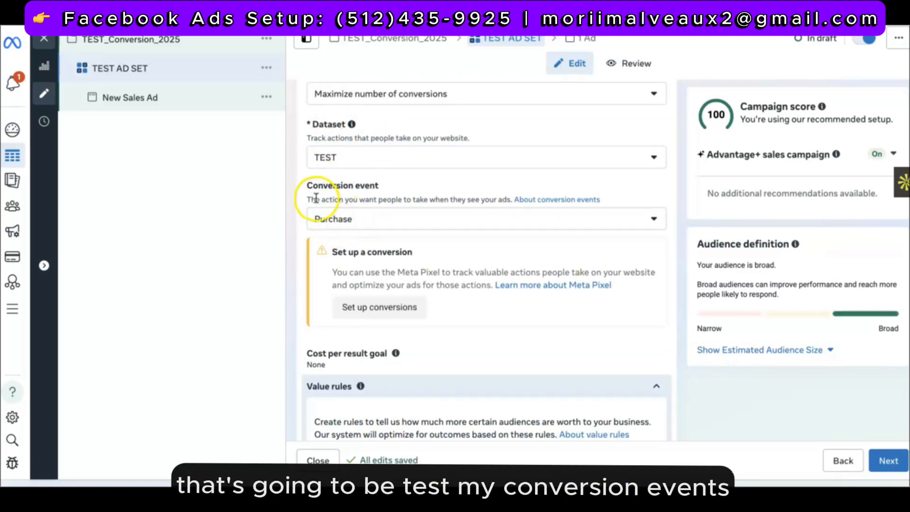
{"action": "left_click", "coordinate": [327, 219]}
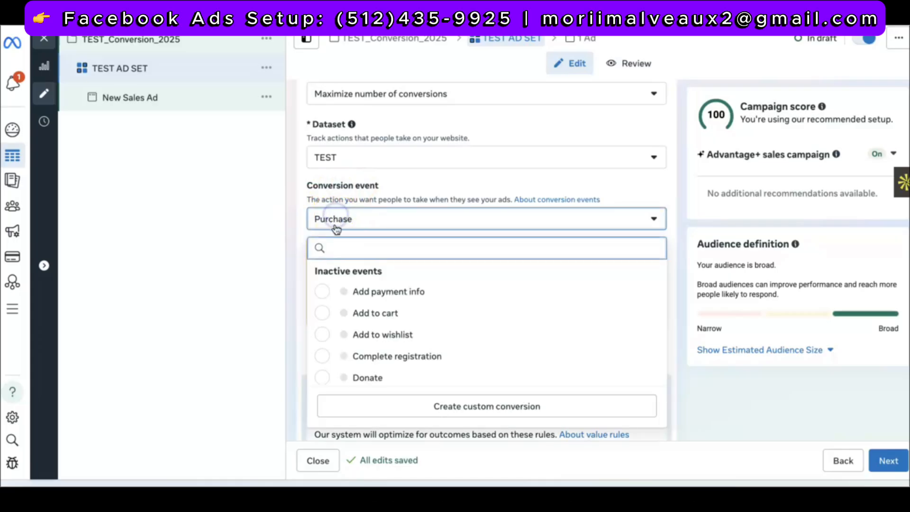
{"action": "left_click", "coordinate": [337, 219]}
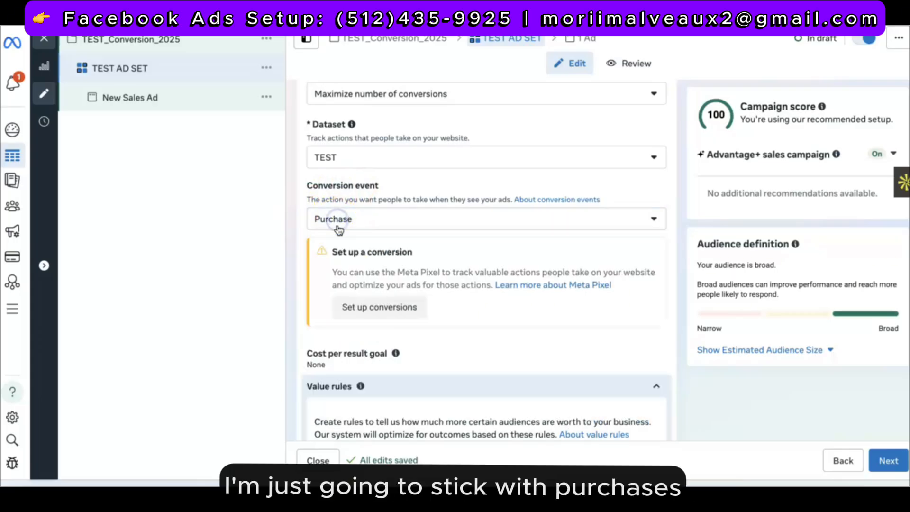
{"action": "left_click", "coordinate": [337, 219]}
{"action": "scroll", "coordinate": [339, 333], "scroll_direction": "down", "scroll_amount": 5}
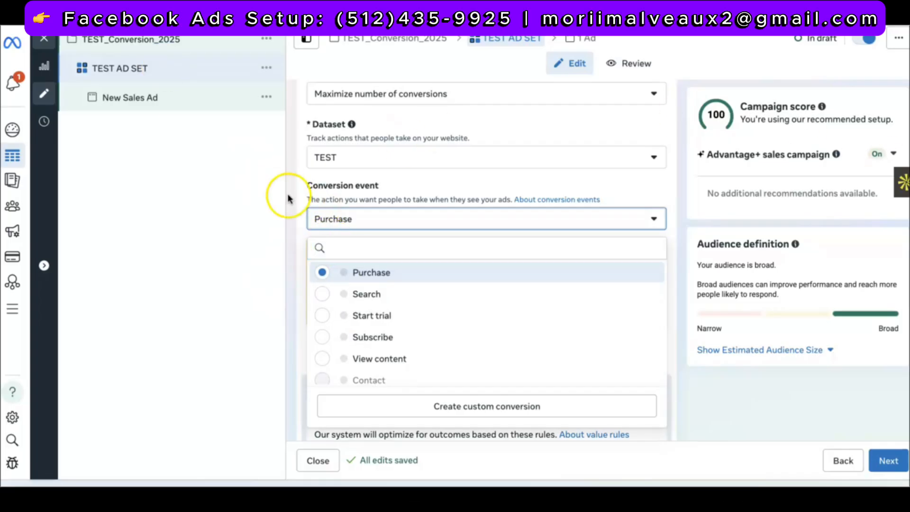
{"action": "scroll", "coordinate": [380, 367], "scroll_direction": "down", "scroll_amount": 3}
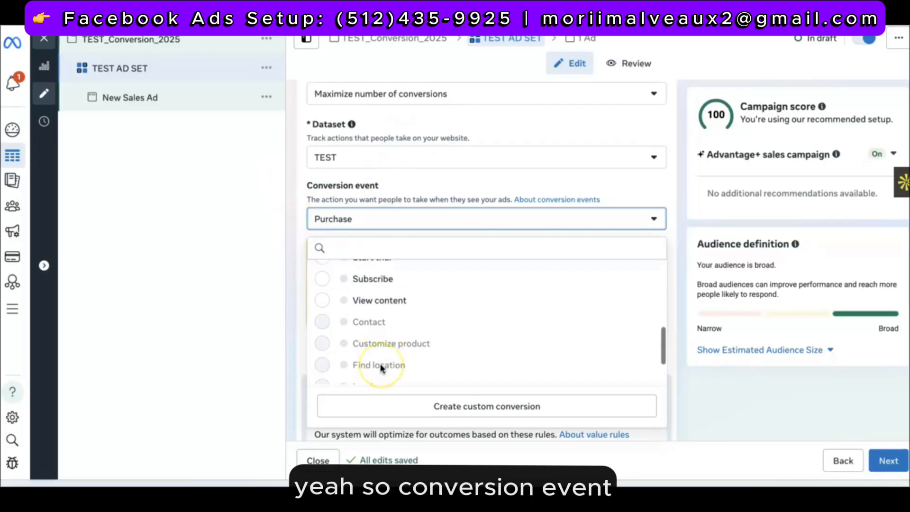
{"action": "scroll", "coordinate": [382, 368], "scroll_direction": "up", "scroll_amount": 2}
{"action": "scroll", "coordinate": [381, 368], "scroll_direction": "up", "scroll_amount": 3}
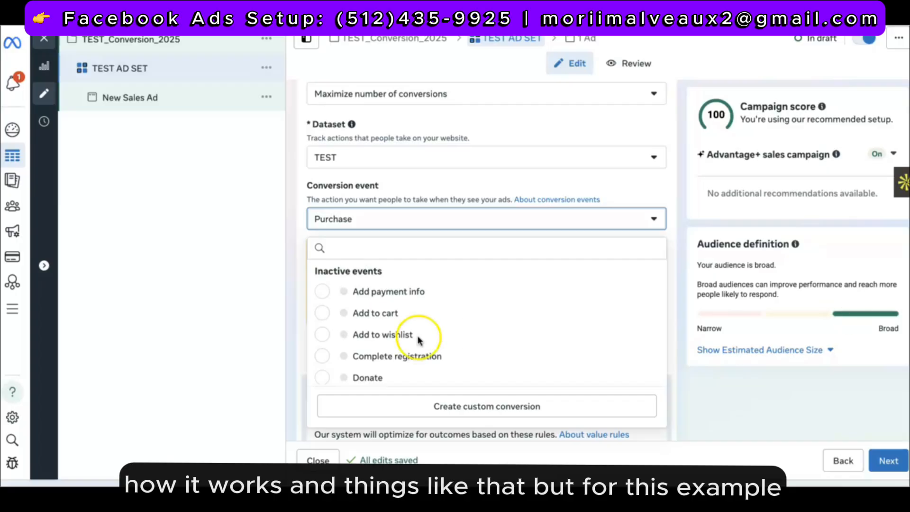
{"action": "left_click", "coordinate": [655, 219]}
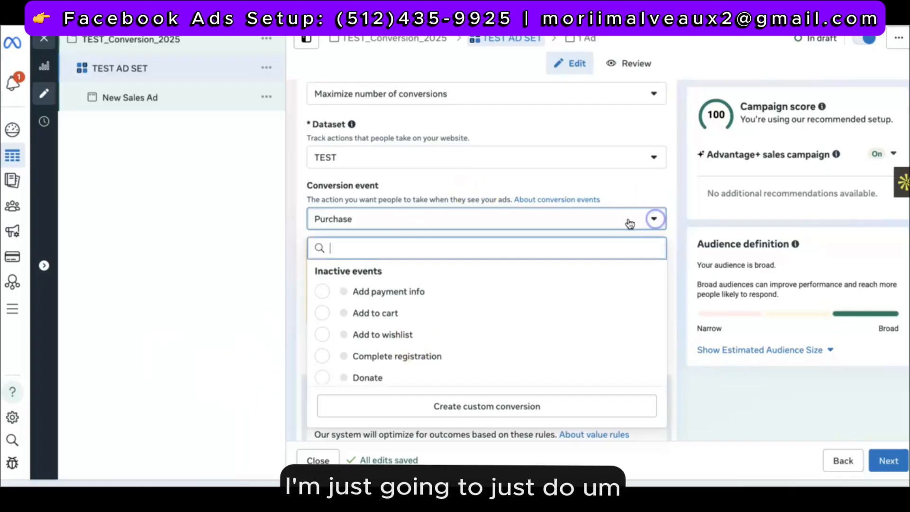
{"action": "left_click", "coordinate": [651, 185]}
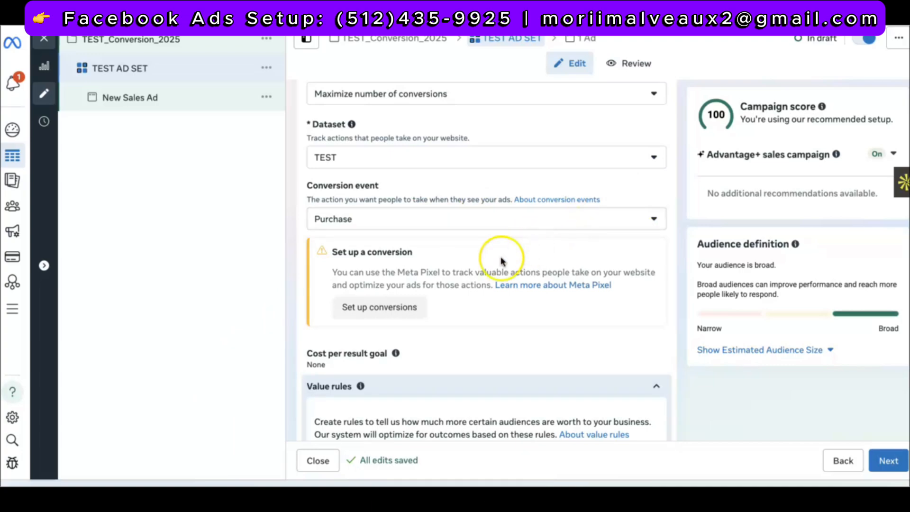
Review the cost per result goal and value rules, and reveal the additional conversion settings
{"action": "scroll", "coordinate": [385, 268], "scroll_direction": "down", "scroll_amount": 5}
{"action": "scroll", "coordinate": [388, 266], "scroll_direction": "up", "scroll_amount": 4}
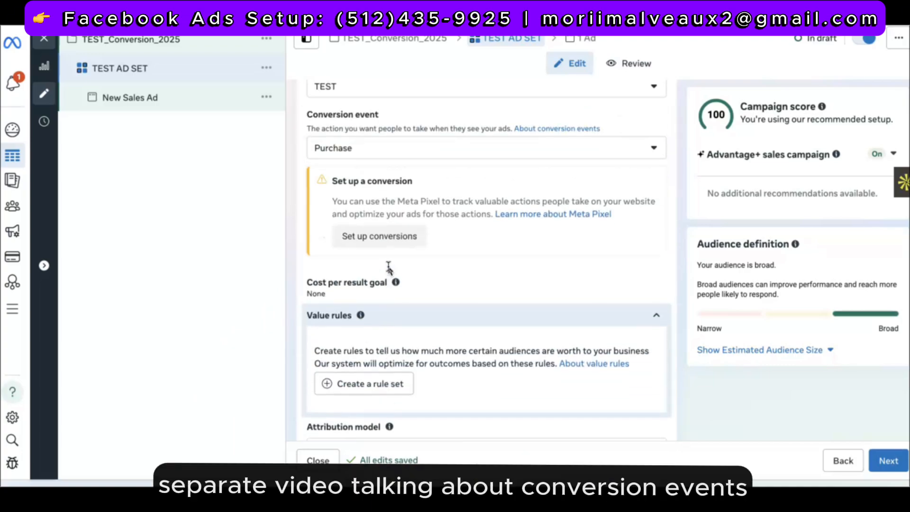
{"action": "scroll", "coordinate": [389, 269], "scroll_direction": "up", "scroll_amount": 2}
{"action": "scroll", "coordinate": [388, 266], "scroll_direction": "down", "scroll_amount": 3}
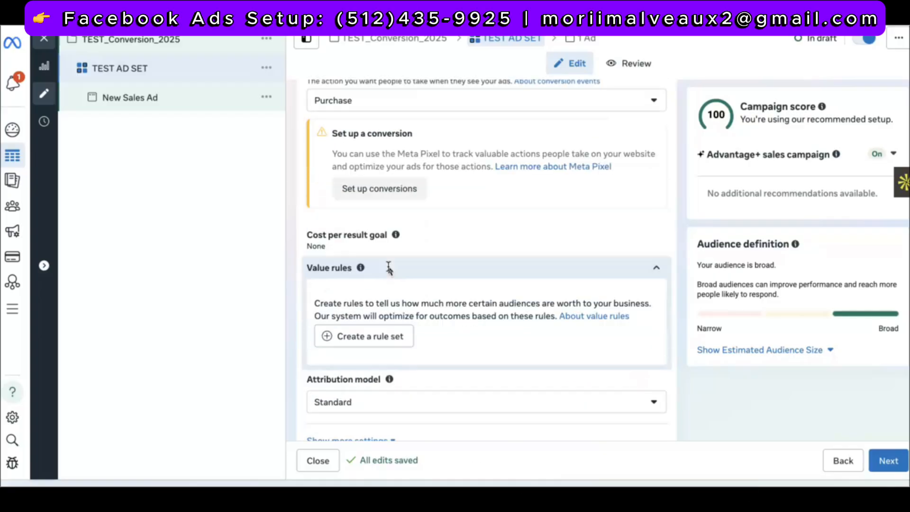
{"action": "left_click", "coordinate": [343, 231]}
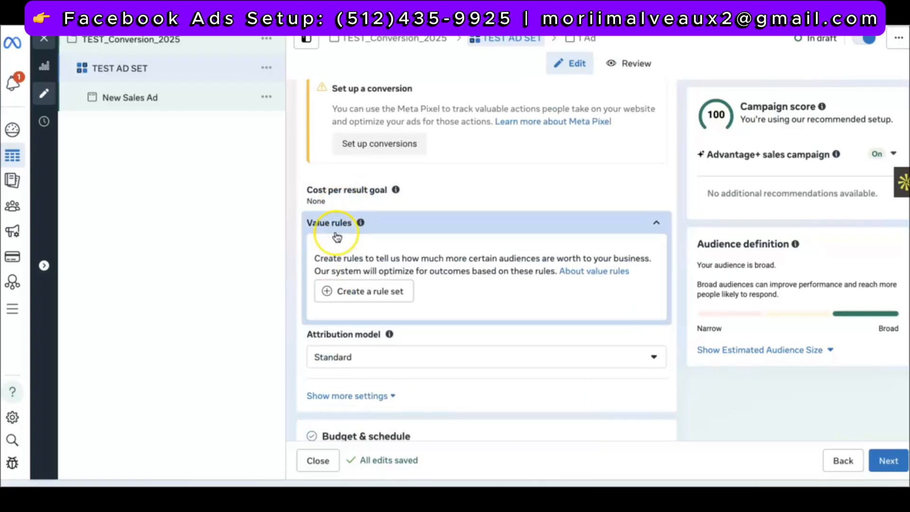
{"action": "scroll", "coordinate": [337, 235], "scroll_direction": "down", "scroll_amount": 2}
{"action": "scroll", "coordinate": [337, 236], "scroll_direction": "down", "scroll_amount": 2}
{"action": "left_click", "coordinate": [341, 183]}
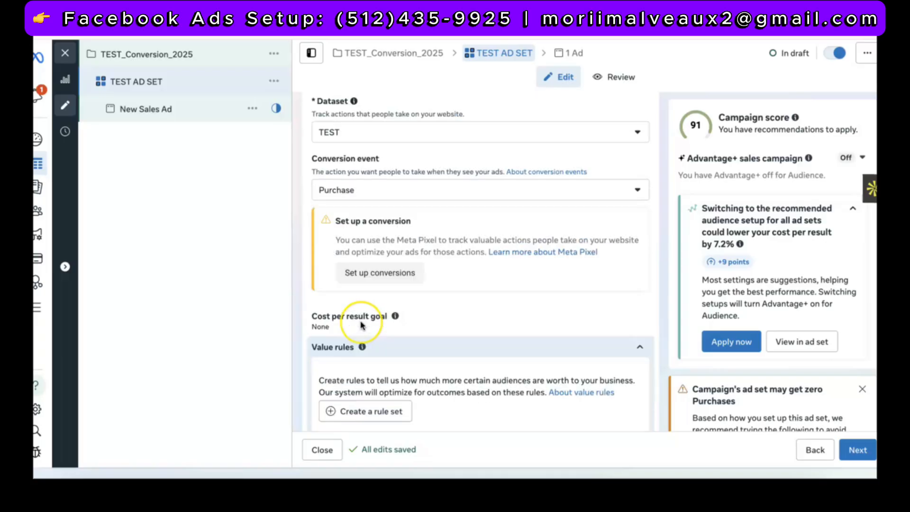
Compare the available attribution models and keep Standard selected
{"action": "scroll", "coordinate": [361, 332], "scroll_direction": "down", "scroll_amount": 5}
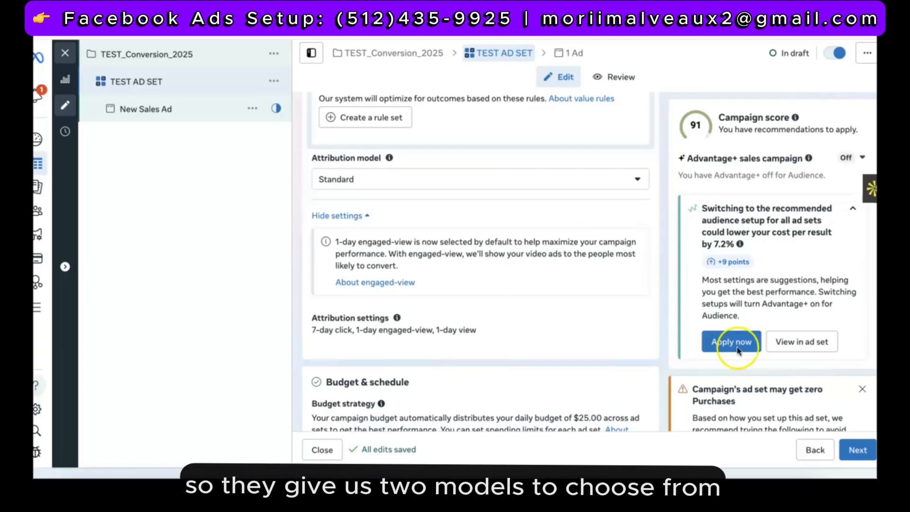
{"action": "left_click", "coordinate": [410, 176]}
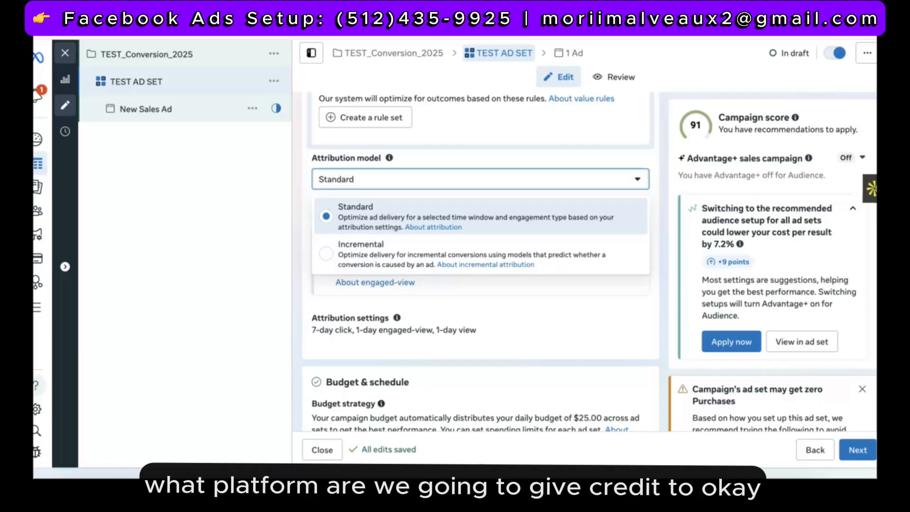
{"action": "left_click", "coordinate": [491, 362]}
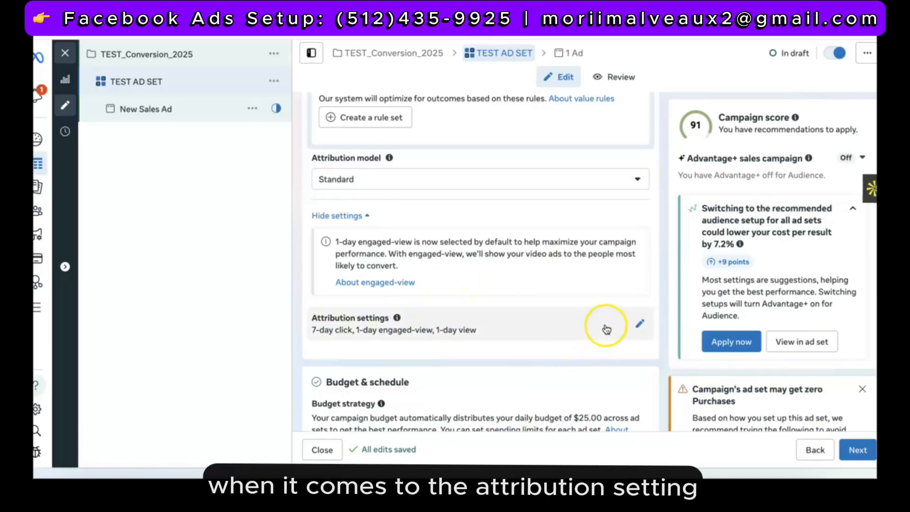
Open the attribution settings for editing, read the click-through explanation and keep its window at 7 days
{"action": "left_click", "coordinate": [637, 325]}
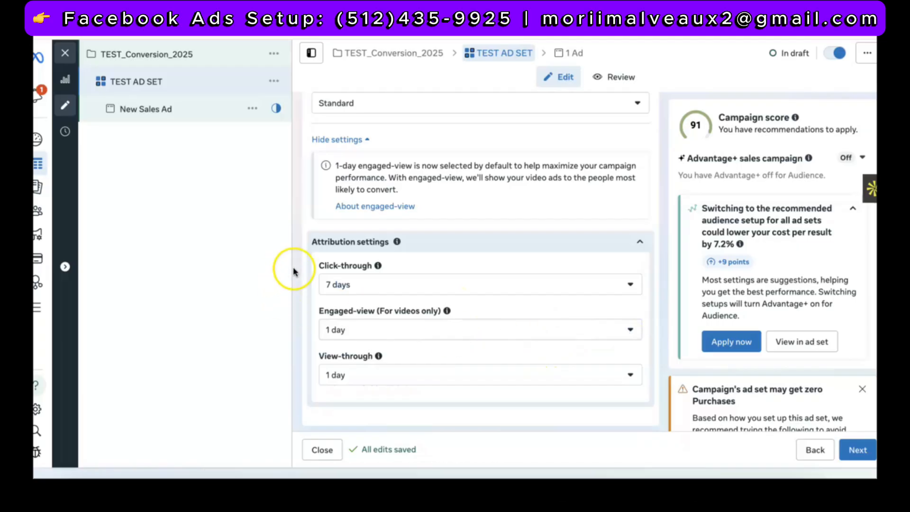
{"action": "mouse_move", "coordinate": [378, 266]}
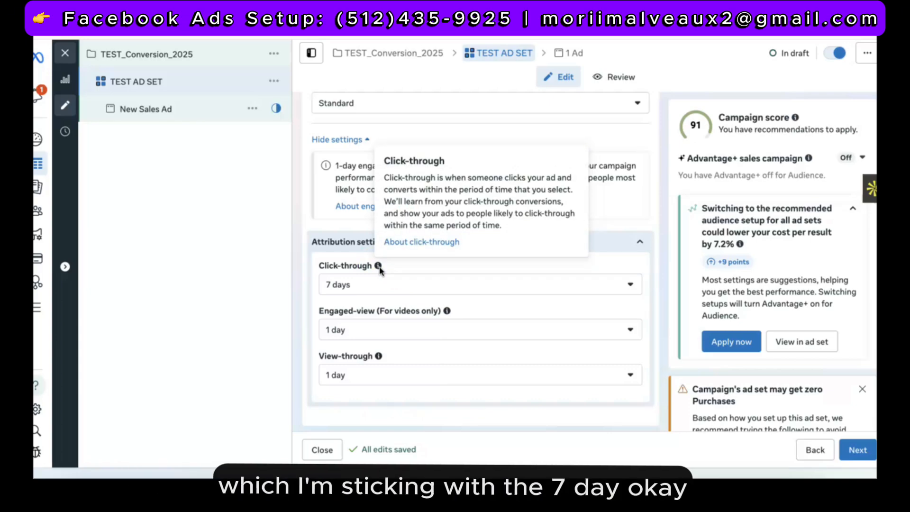
{"action": "left_click", "coordinate": [366, 288]}
{"action": "left_click", "coordinate": [366, 286]}
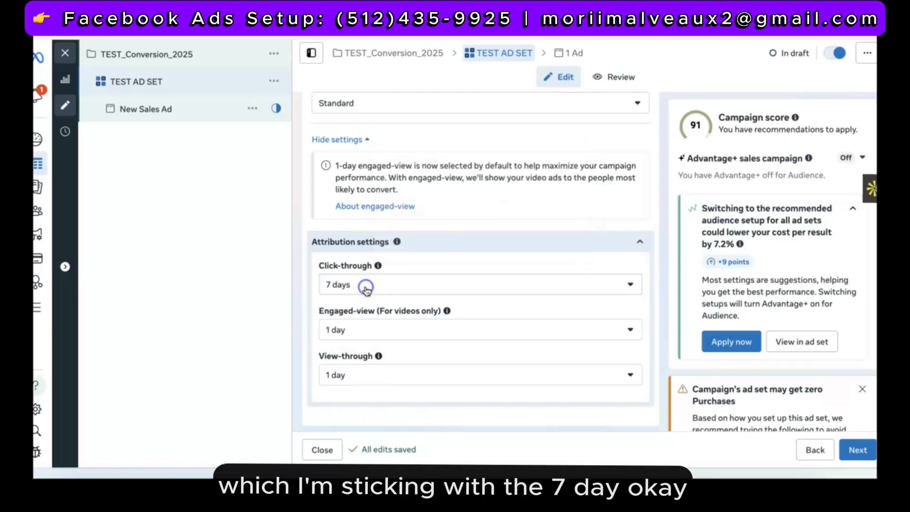
Check the engaged-view window choices for videos, keep 1 day and read the engaged-view explanation
{"action": "left_click", "coordinate": [353, 321]}
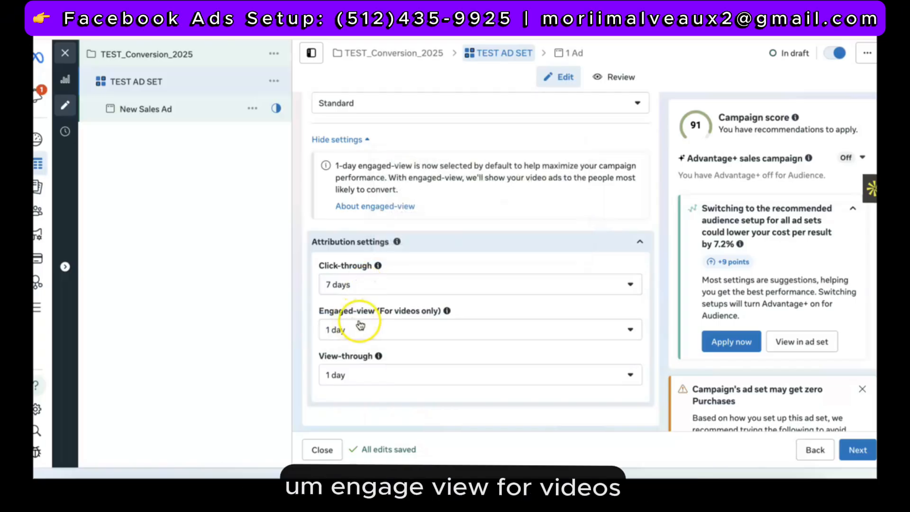
{"action": "left_click", "coordinate": [636, 338]}
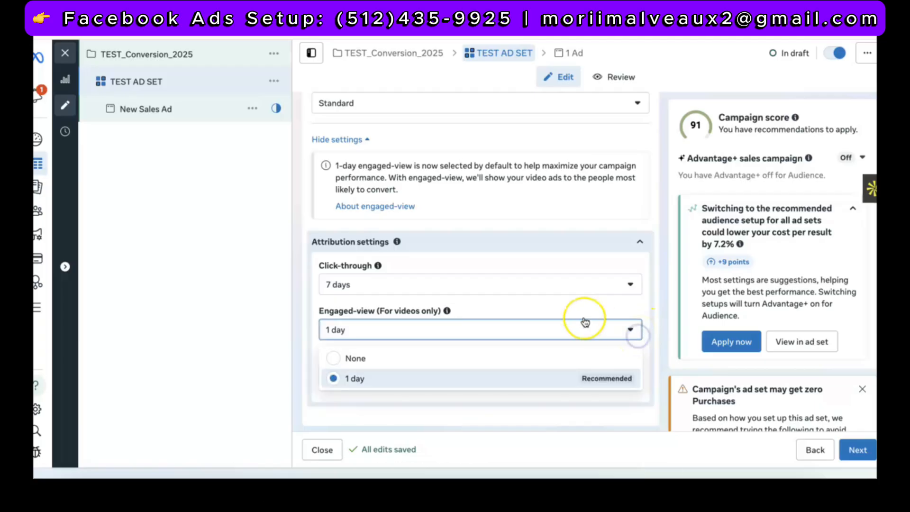
{"action": "left_click", "coordinate": [447, 312]}
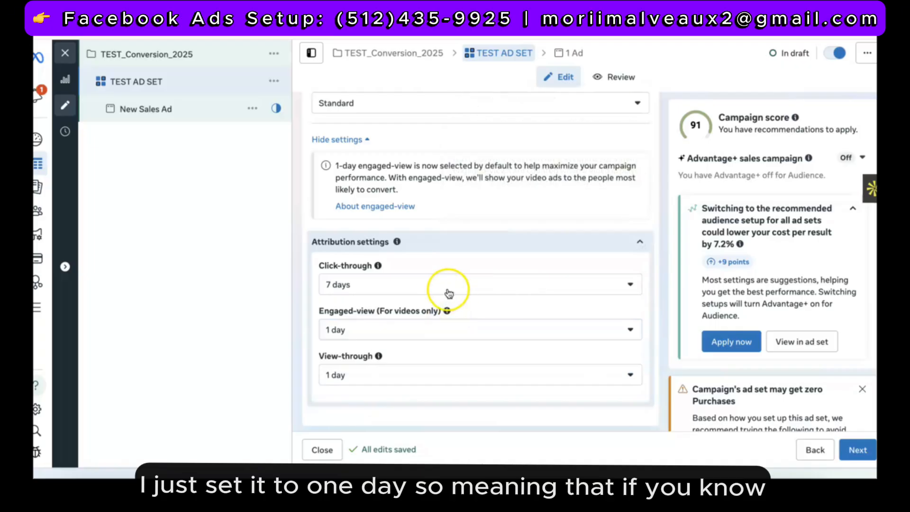
{"action": "mouse_move", "coordinate": [448, 314]}
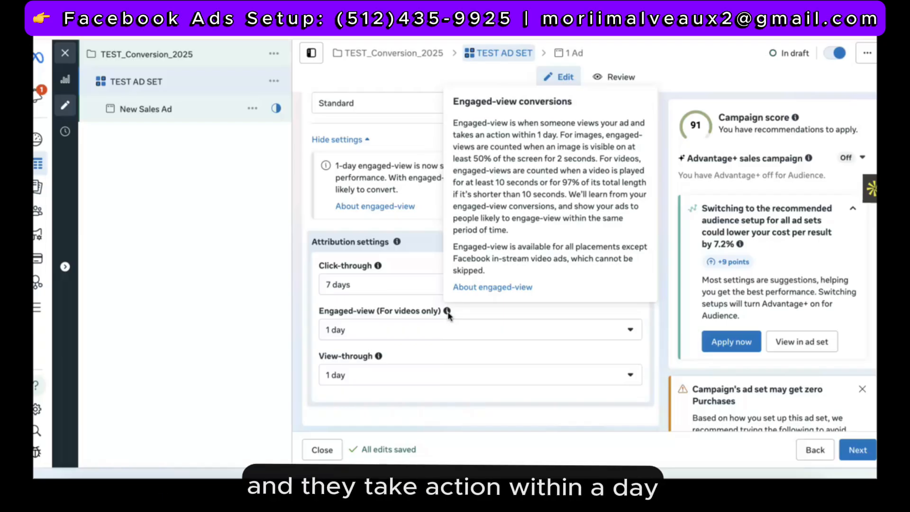
Read the view-through explanation and keep the view-through attribution window at 1 day
{"action": "scroll", "coordinate": [423, 350], "scroll_direction": "down", "scroll_amount": 3}
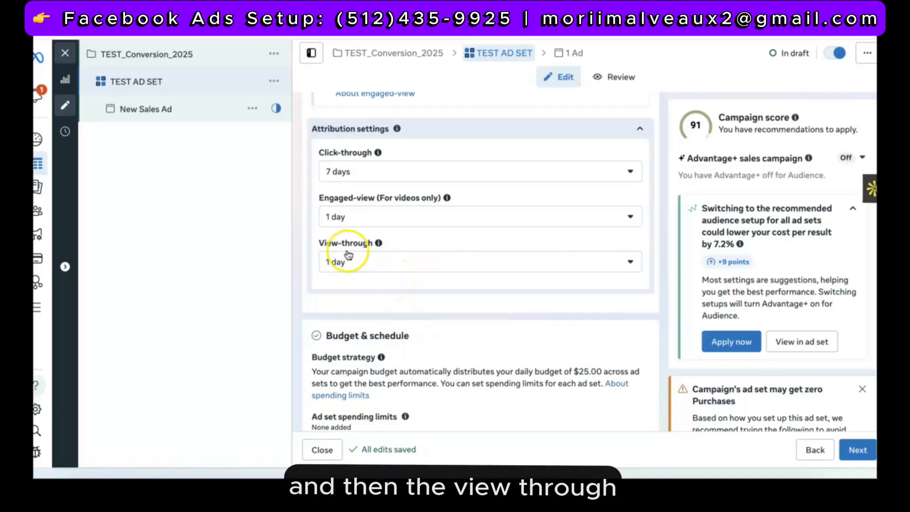
{"action": "mouse_move", "coordinate": [378, 246]}
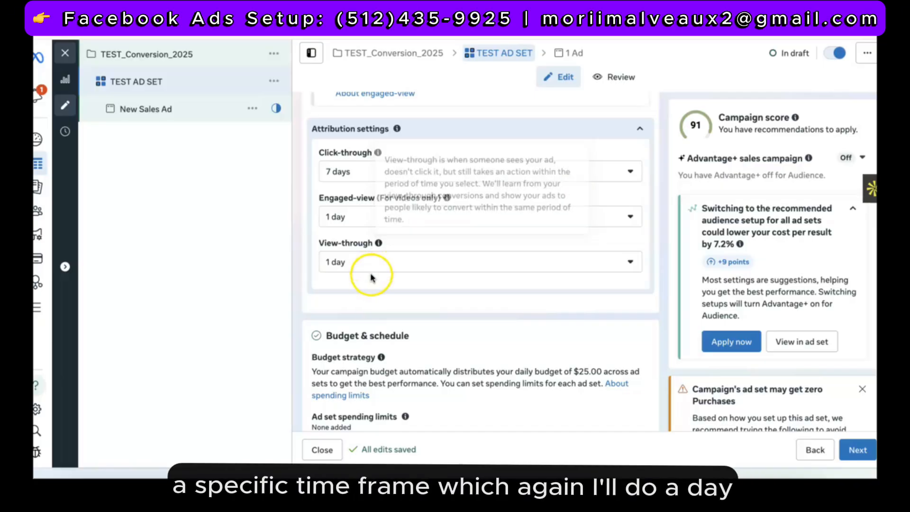
{"action": "left_click", "coordinate": [371, 266]}
{"action": "left_click", "coordinate": [431, 243]}
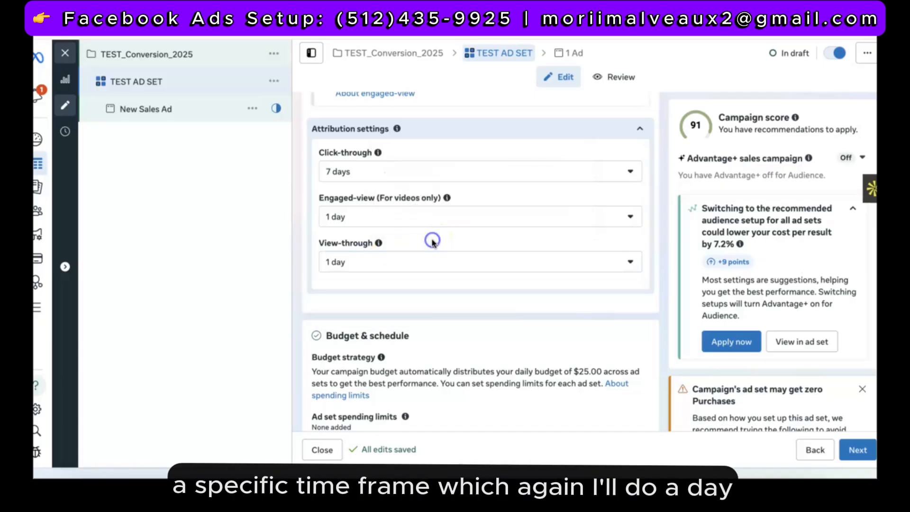
{"action": "scroll", "coordinate": [402, 287], "scroll_direction": "down", "scroll_amount": 3}
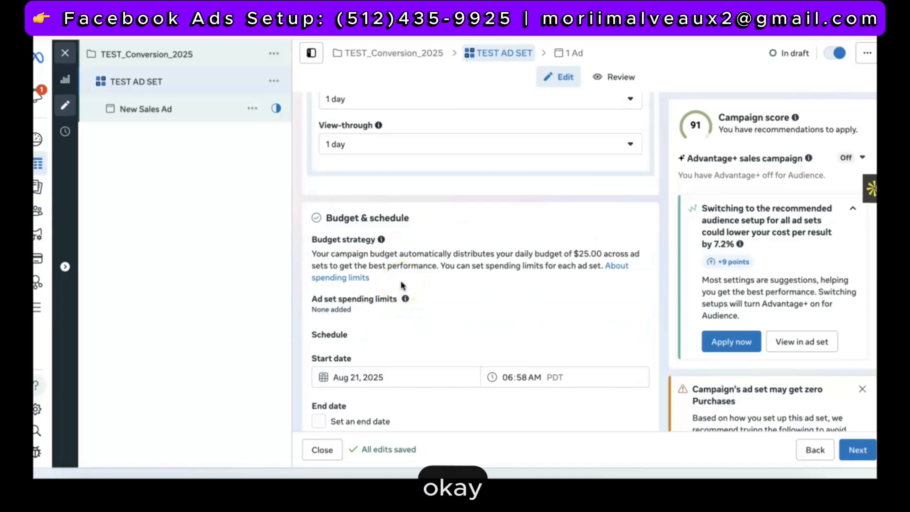
{"action": "scroll", "coordinate": [401, 285], "scroll_direction": "up", "scroll_amount": 3}
{"action": "scroll", "coordinate": [401, 285], "scroll_direction": "up", "scroll_amount": 1}
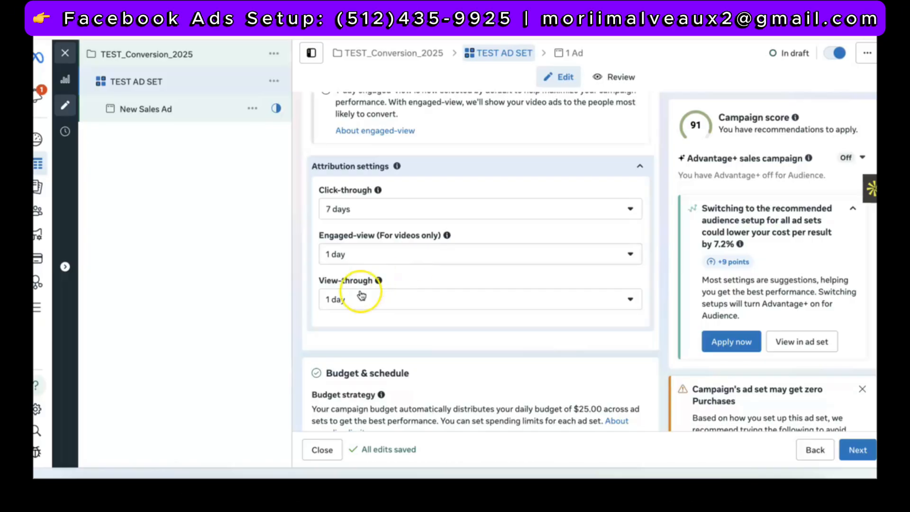
Expand the ad set spending limits under Budget & schedule and review them, leaving the limits option unchecked
{"action": "scroll", "coordinate": [479, 319], "scroll_direction": "down", "scroll_amount": 2}
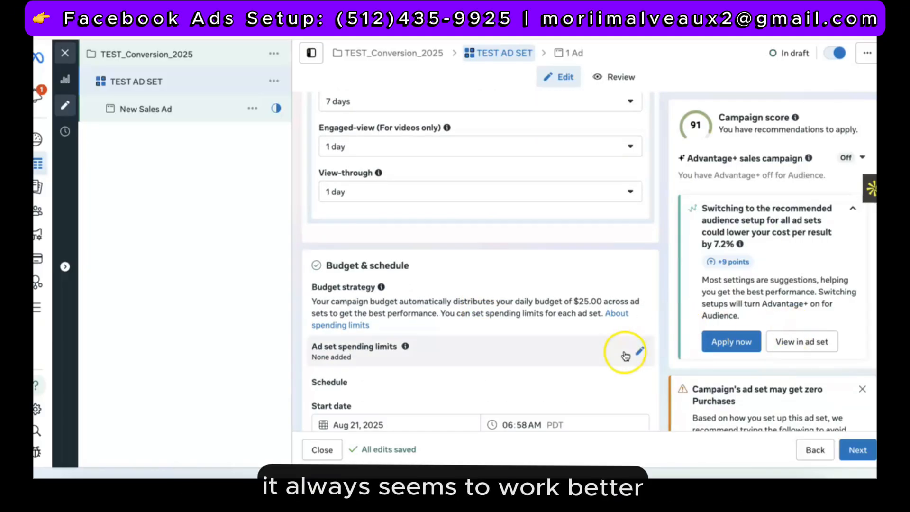
{"action": "scroll", "coordinate": [480, 290], "scroll_direction": "down", "scroll_amount": 1}
{"action": "scroll", "coordinate": [480, 290], "scroll_direction": "down", "scroll_amount": 2}
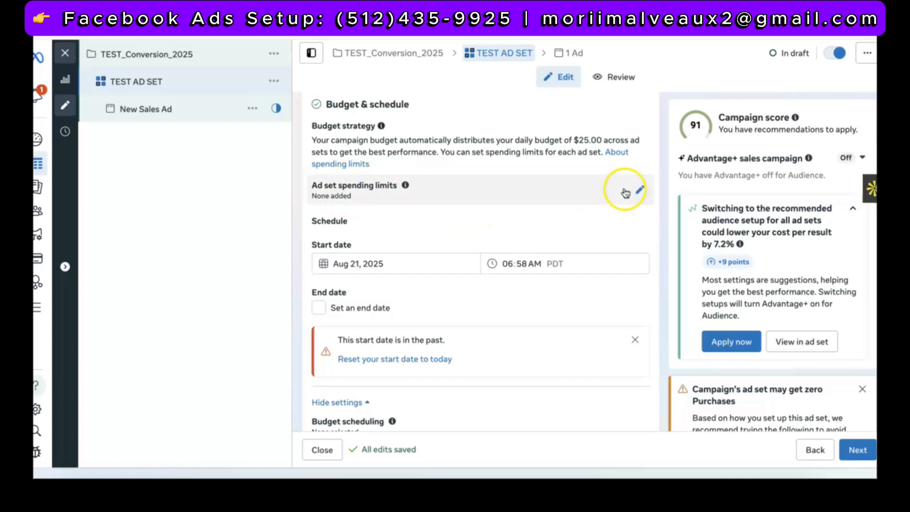
{"action": "left_click", "coordinate": [639, 192]}
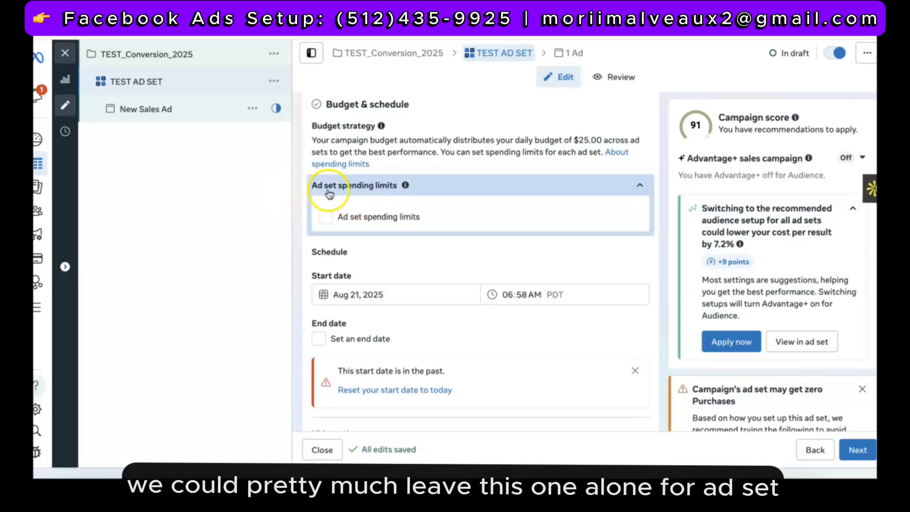
{"action": "left_click", "coordinate": [405, 185]}
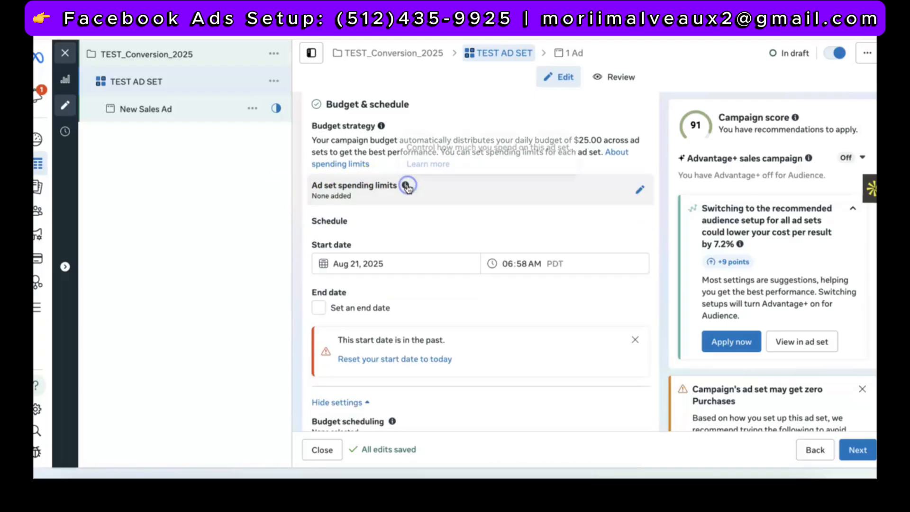
{"action": "left_click", "coordinate": [406, 186]}
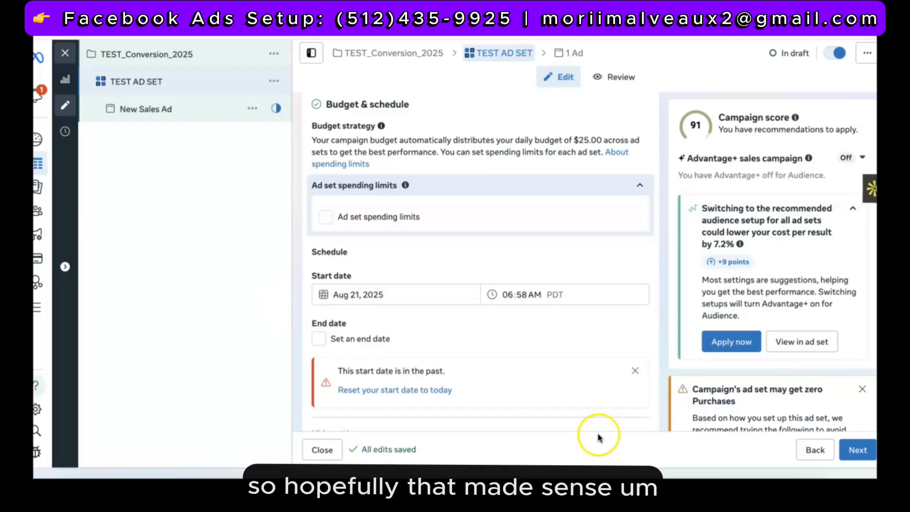
Dismiss the start date warning, then expand and collapse Budget scheduling without adding any entries
{"action": "left_click", "coordinate": [635, 370]}
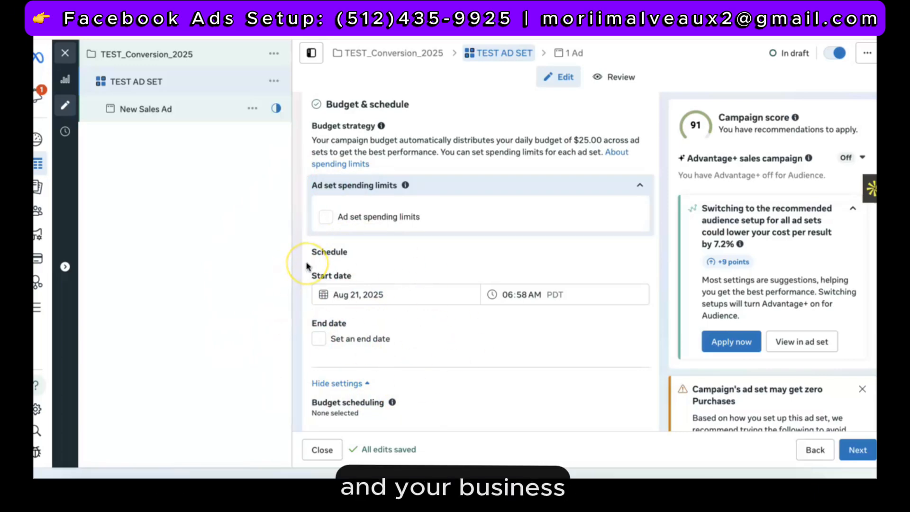
{"action": "scroll", "coordinate": [304, 284], "scroll_direction": "down", "scroll_amount": 4}
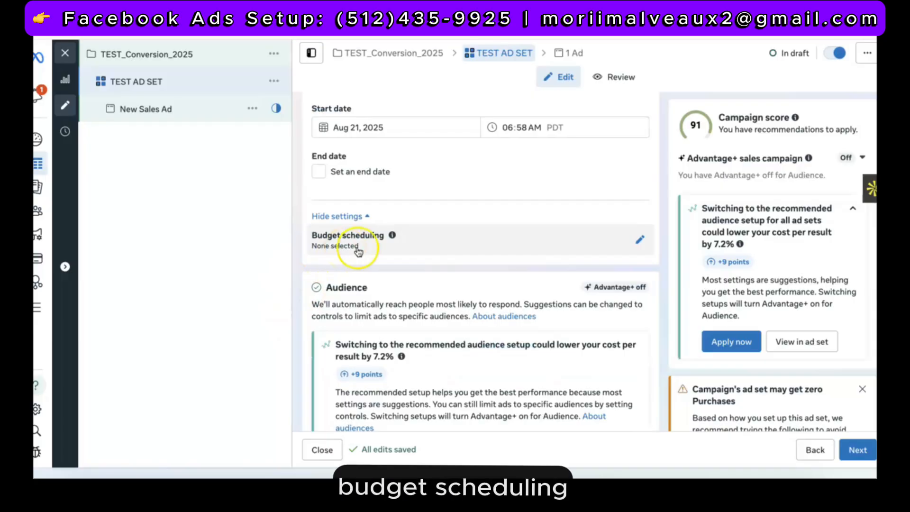
{"action": "left_click", "coordinate": [638, 244]}
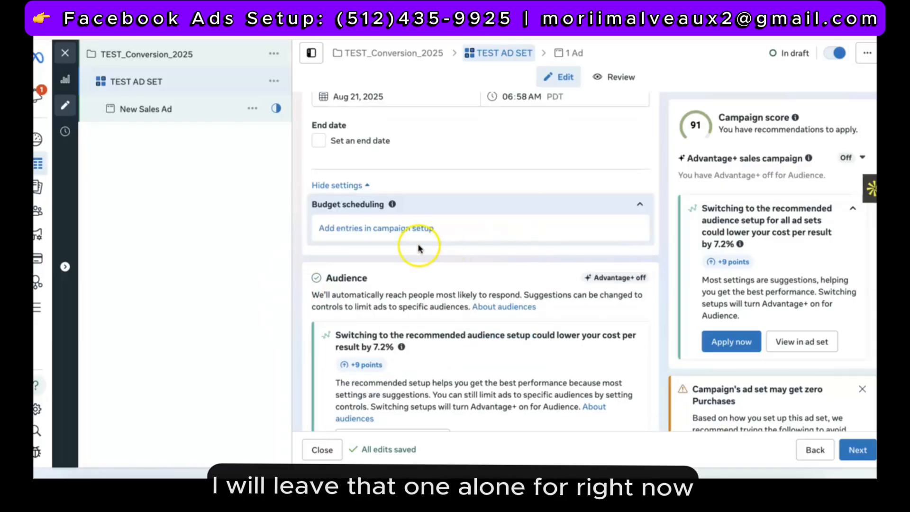
{"action": "left_click", "coordinate": [640, 204]}
Open the saved audience list in the Audience section and close it without choosing an audience
{"action": "scroll", "coordinate": [488, 243], "scroll_direction": "down", "scroll_amount": 3}
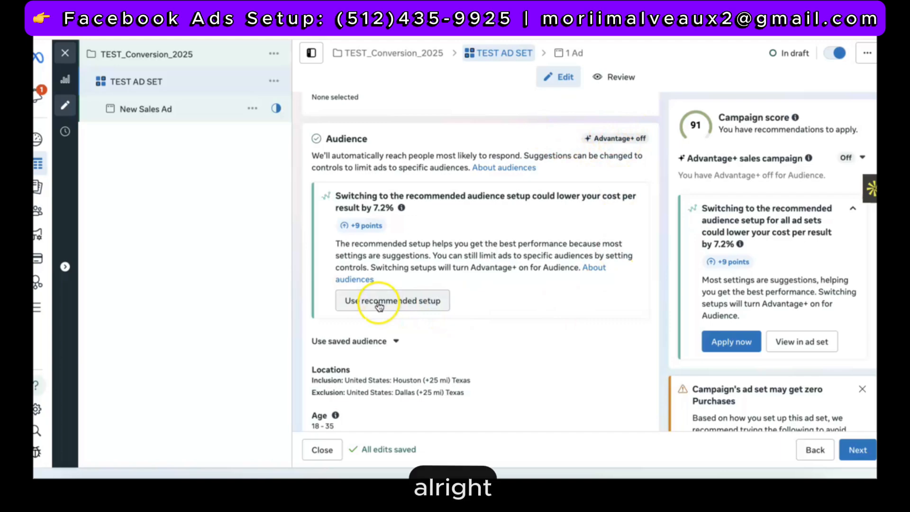
{"action": "scroll", "coordinate": [339, 351], "scroll_direction": "down", "scroll_amount": 2}
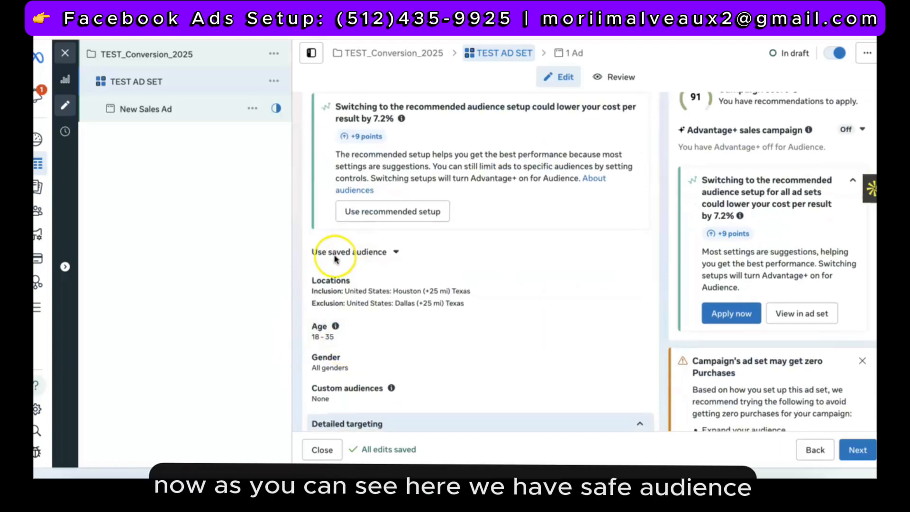
{"action": "left_click", "coordinate": [396, 252]}
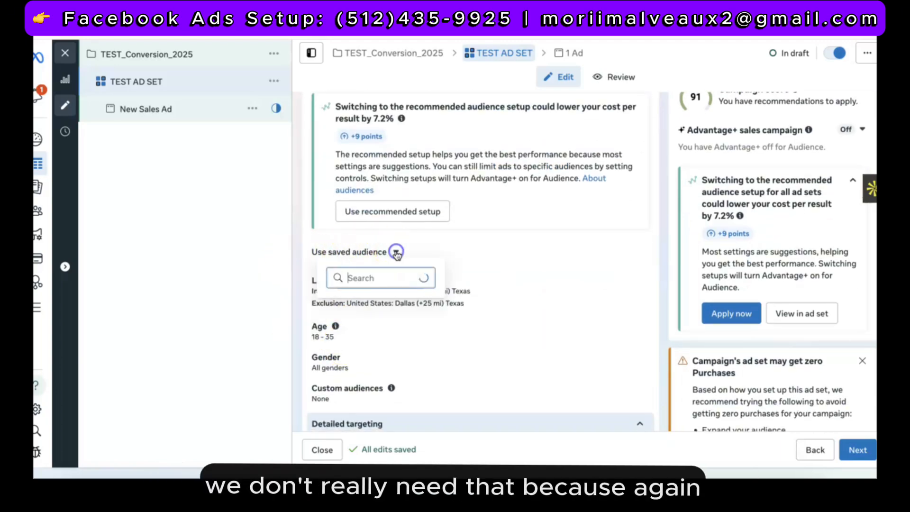
{"action": "left_click", "coordinate": [442, 251]}
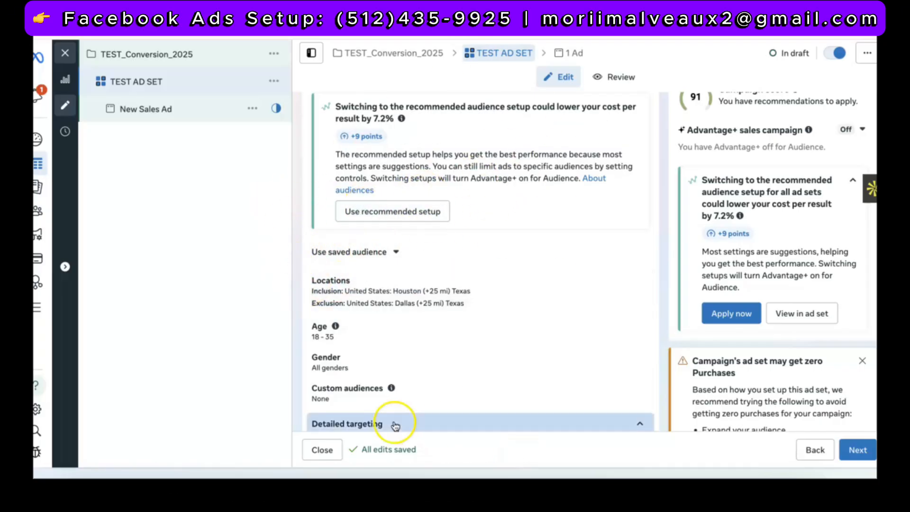
Open the audience Locations for editing and check the radius options for Houston, Texas
{"action": "mouse_move", "coordinate": [501, 295]}
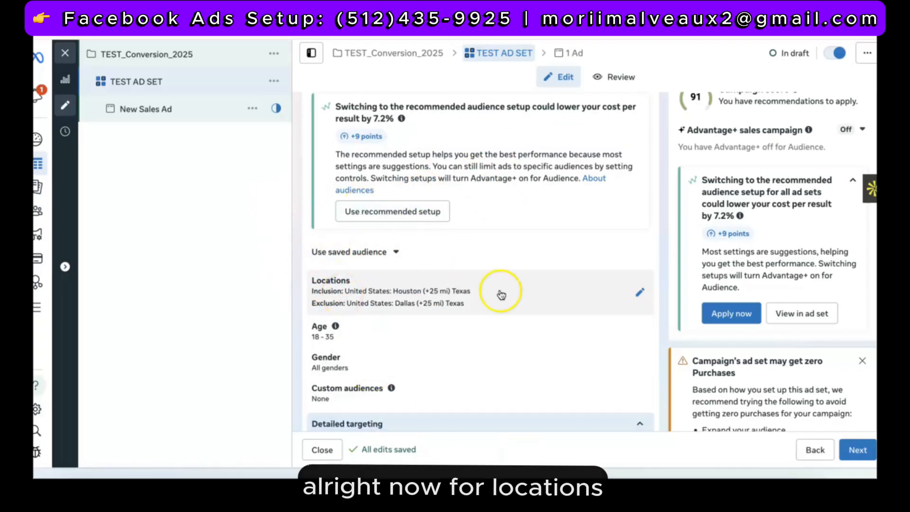
{"action": "left_click", "coordinate": [642, 293]}
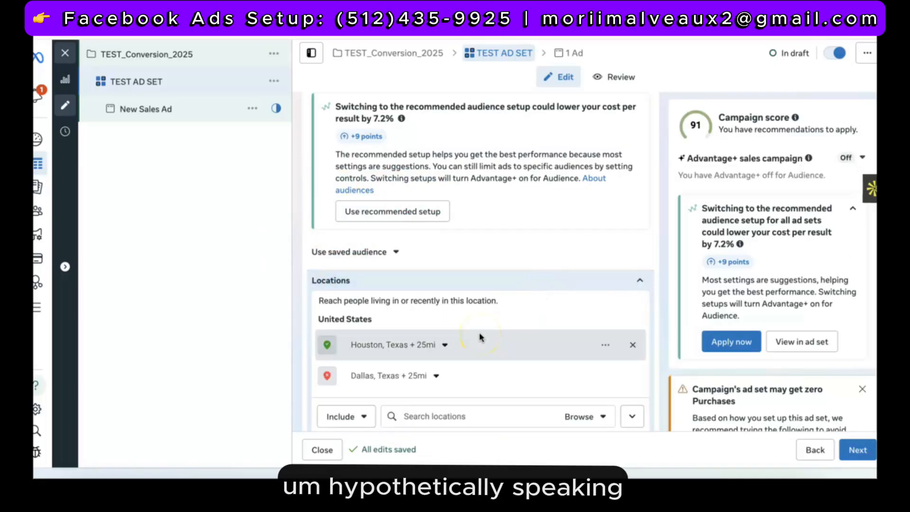
{"action": "scroll", "coordinate": [480, 337], "scroll_direction": "down", "scroll_amount": 2}
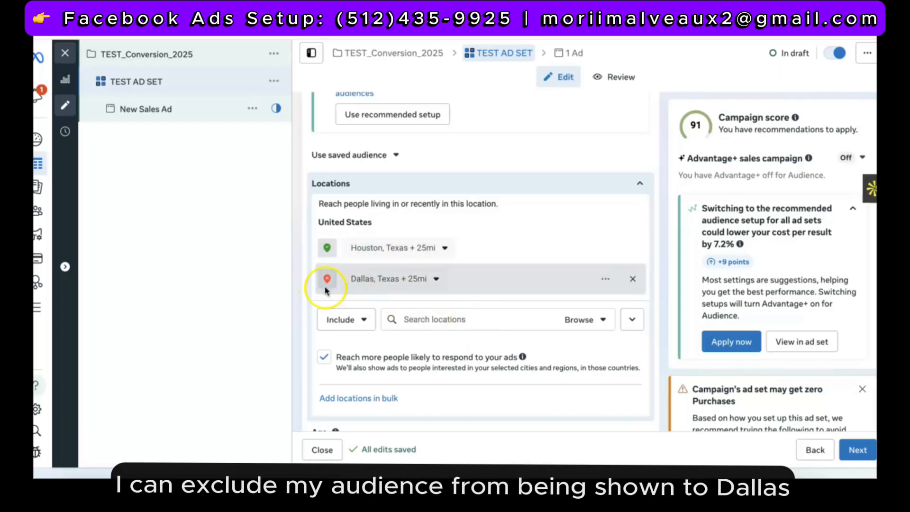
{"action": "left_click", "coordinate": [444, 247]}
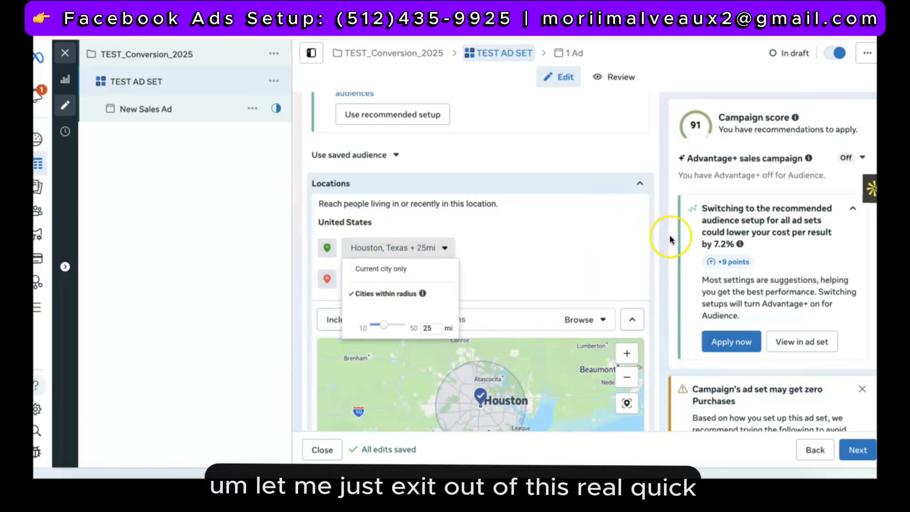
Try to remove Houston, Texas from the included locations, checking its additional options and reopening the Locations settings
{"action": "left_click", "coordinate": [634, 247]}
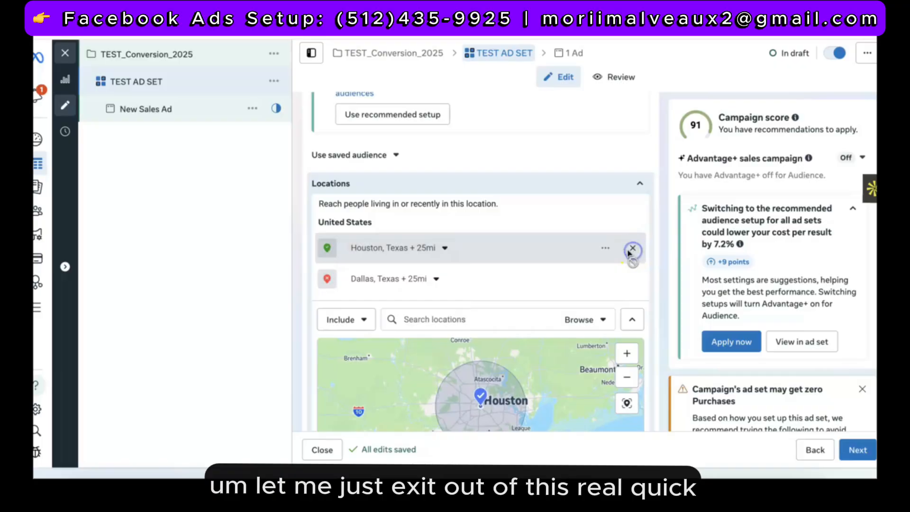
{"action": "left_click", "coordinate": [605, 249]}
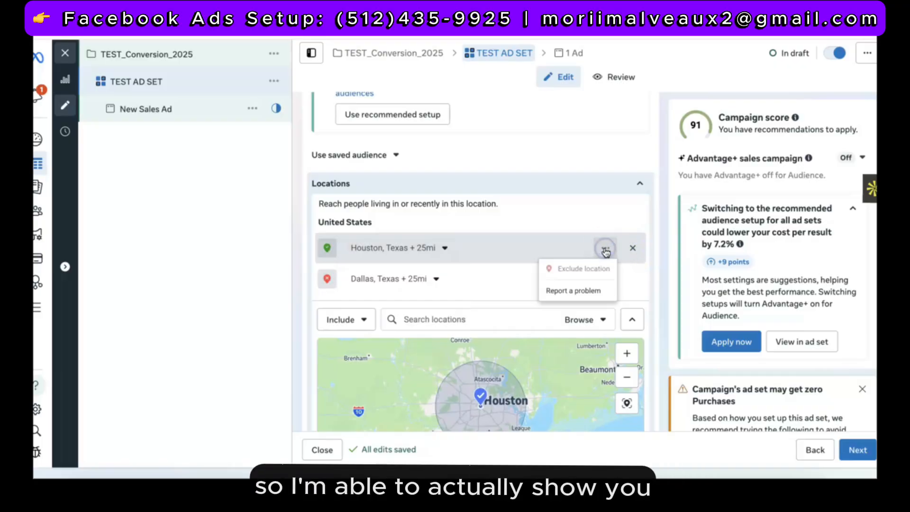
{"action": "left_click", "coordinate": [578, 263]}
{"action": "scroll", "coordinate": [516, 264], "scroll_direction": "down", "scroll_amount": 3}
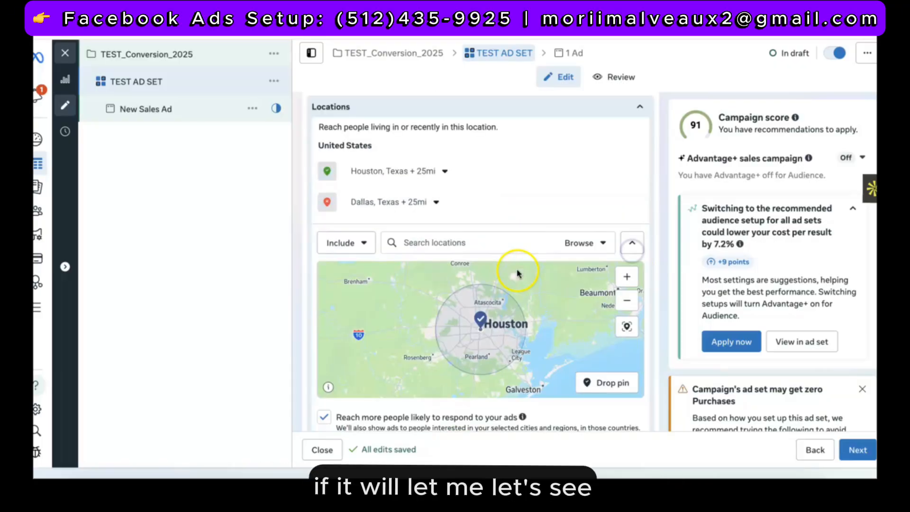
{"action": "scroll", "coordinate": [491, 211], "scroll_direction": "up", "scroll_amount": 1}
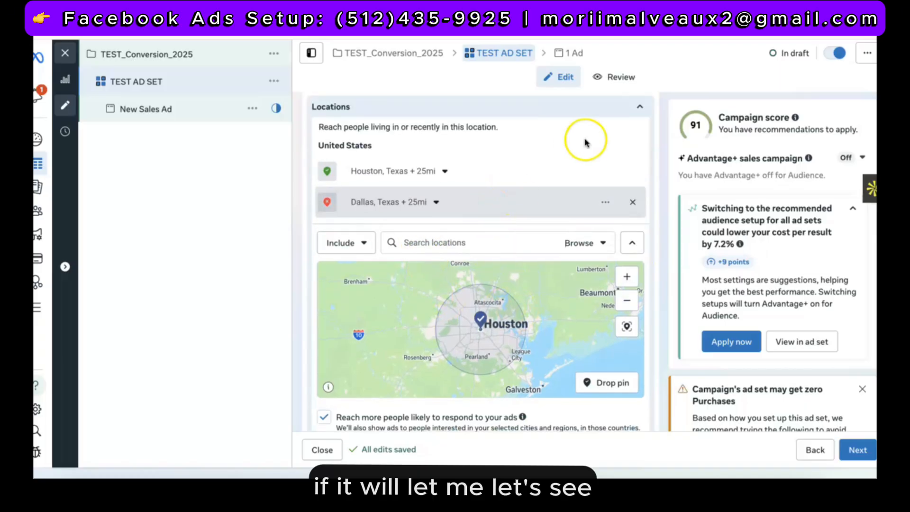
{"action": "left_click", "coordinate": [642, 106]}
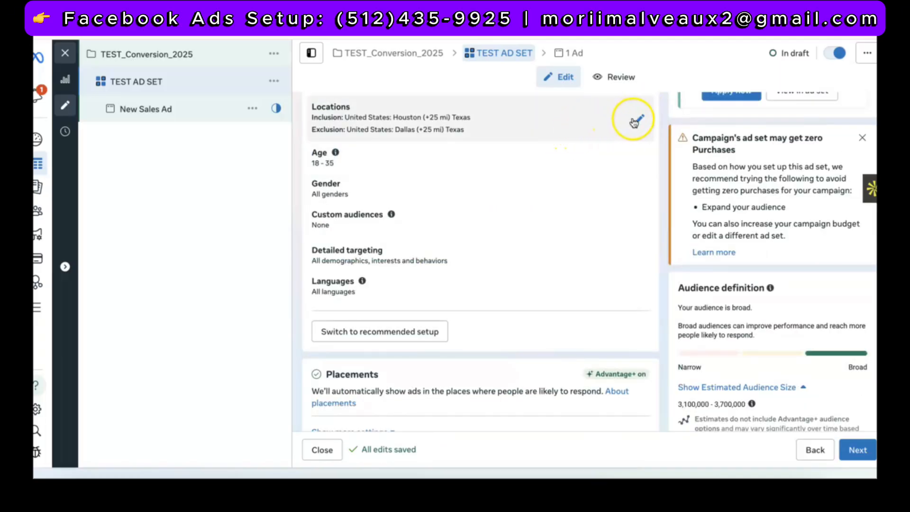
{"action": "left_click", "coordinate": [634, 117]}
{"action": "left_click", "coordinate": [630, 172]}
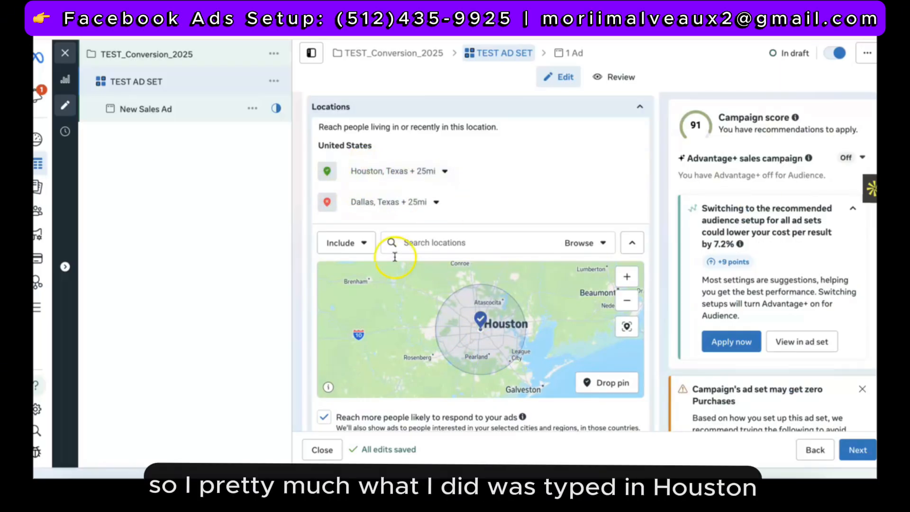
Search the locations for Houston and clear the search without adding a result
{"action": "left_click", "coordinate": [418, 240]}
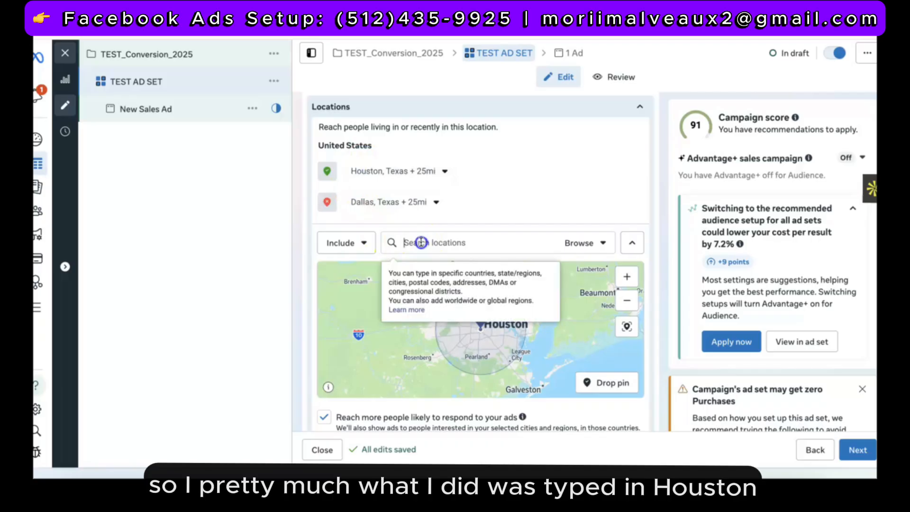
{"action": "type", "text": "Houston"}
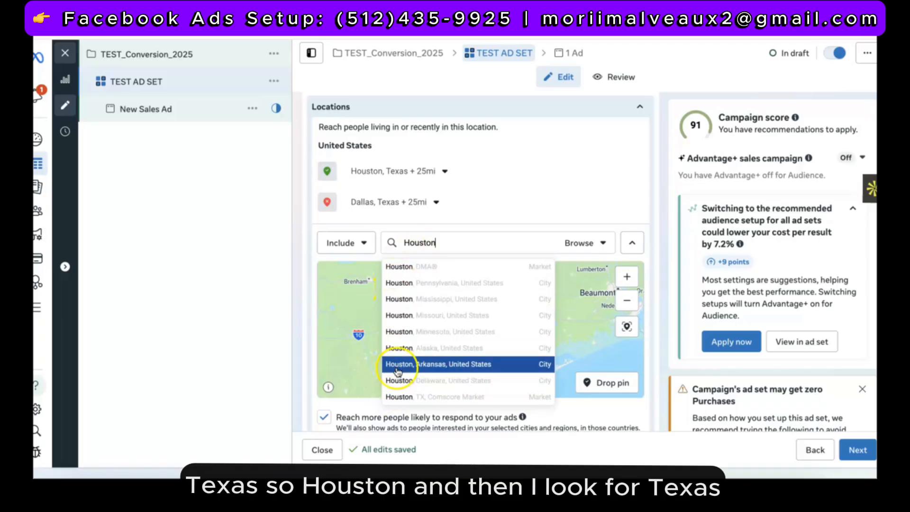
{"action": "double_click", "coordinate": [439, 242]}
{"action": "key", "text": "BackSpace"}
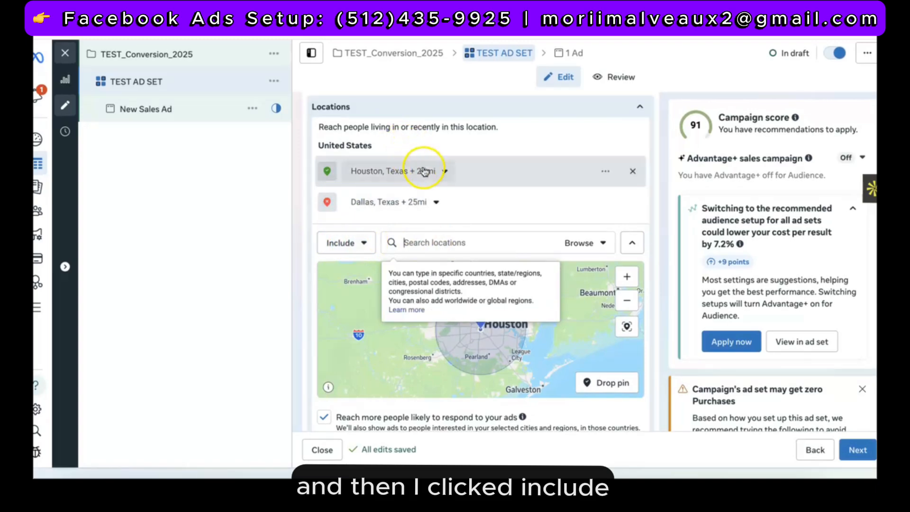
Check Houston's radius options without changing them, and switch the location search from Include to Exclude
{"action": "left_click", "coordinate": [444, 171]}
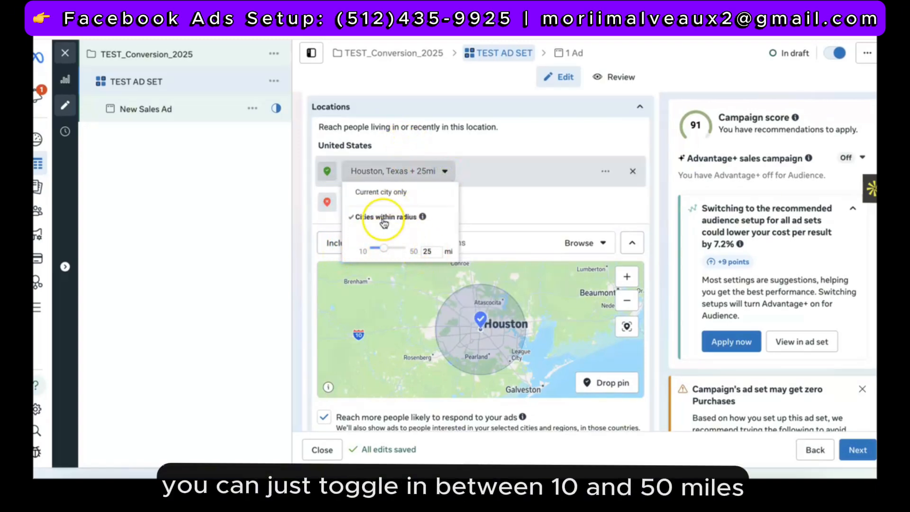
{"action": "left_click", "coordinate": [498, 198]}
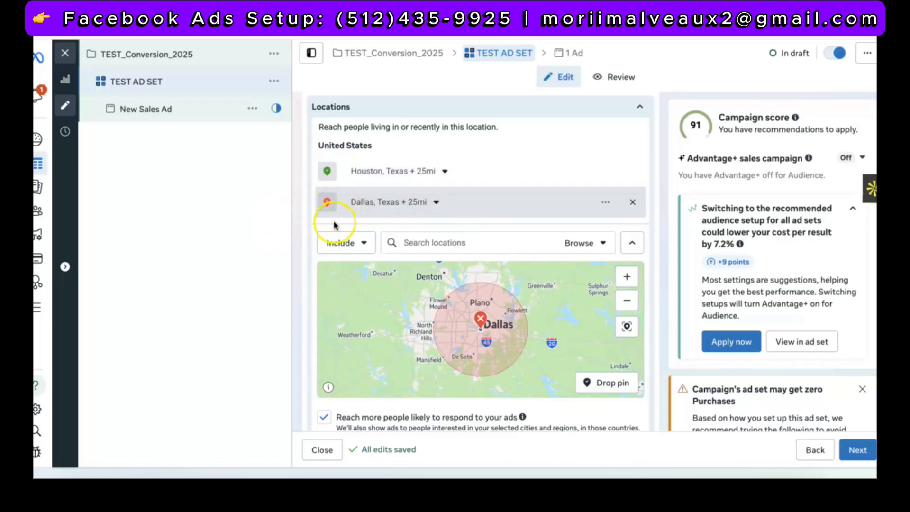
{"action": "left_click", "coordinate": [357, 242]}
{"action": "left_click", "coordinate": [349, 297]}
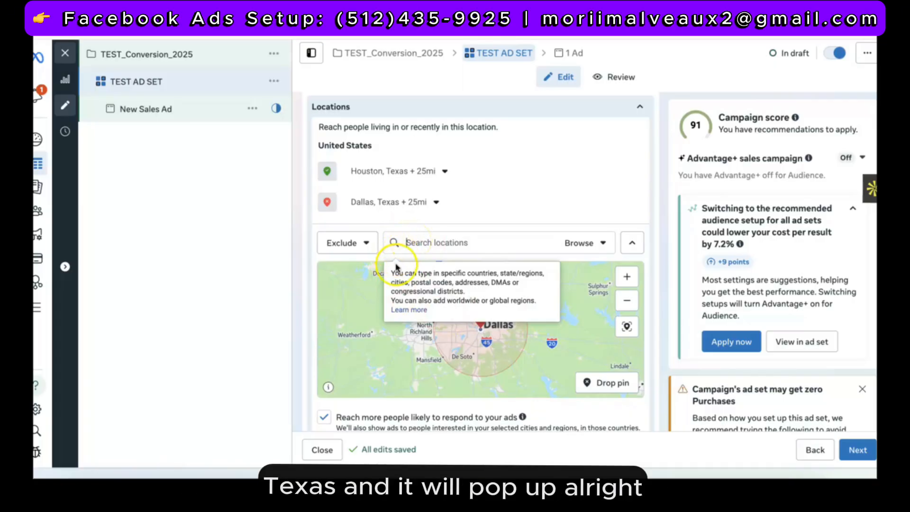
{"action": "scroll", "coordinate": [373, 264], "scroll_direction": "down", "scroll_amount": 3}
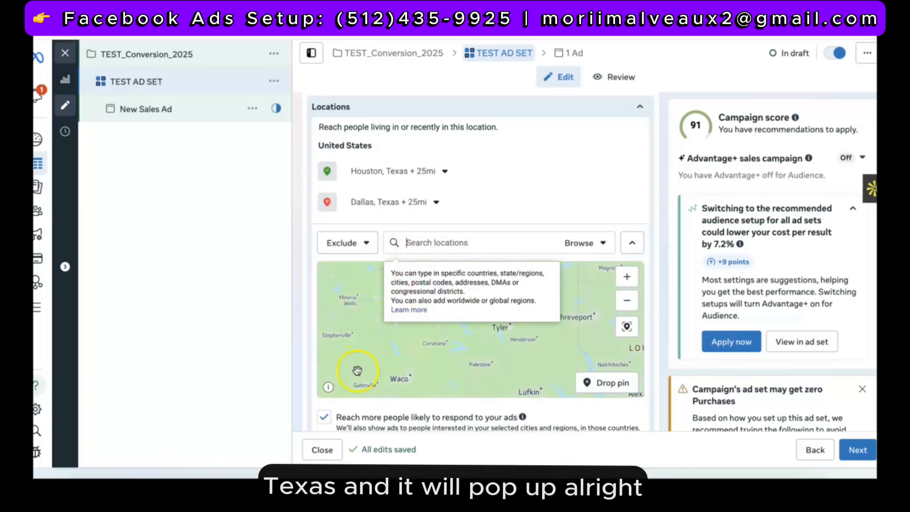
Turn off reaching more people likely to respond to the ads, read the recommendation and turn the option back on
{"action": "left_click", "coordinate": [362, 421]}
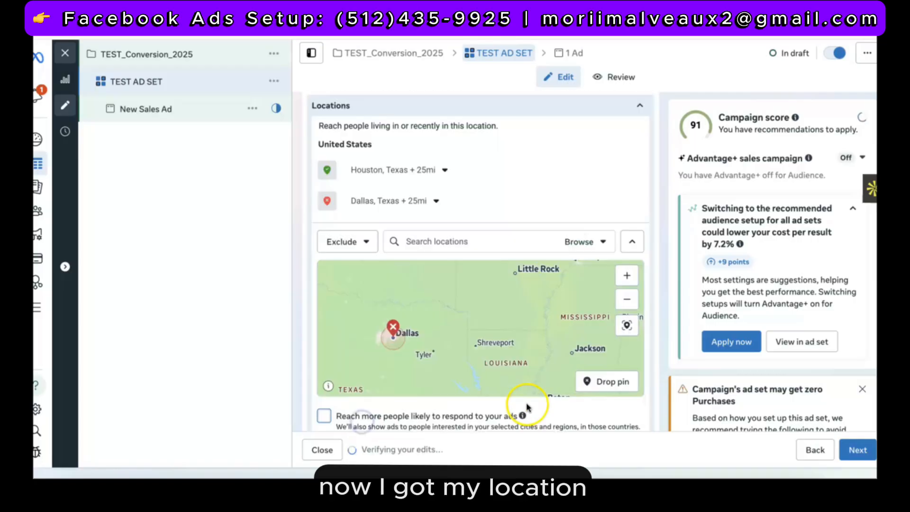
{"action": "scroll", "coordinate": [464, 230], "scroll_direction": "down", "scroll_amount": 4}
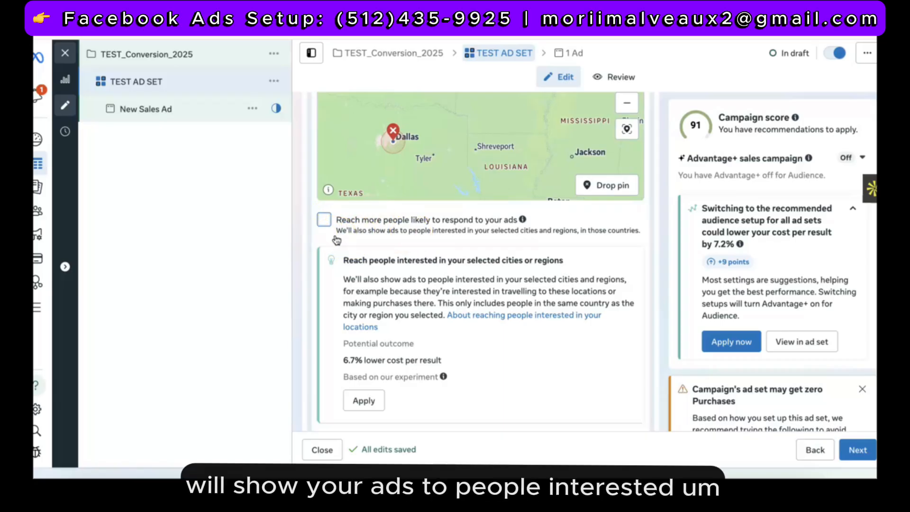
{"action": "left_click", "coordinate": [322, 230]}
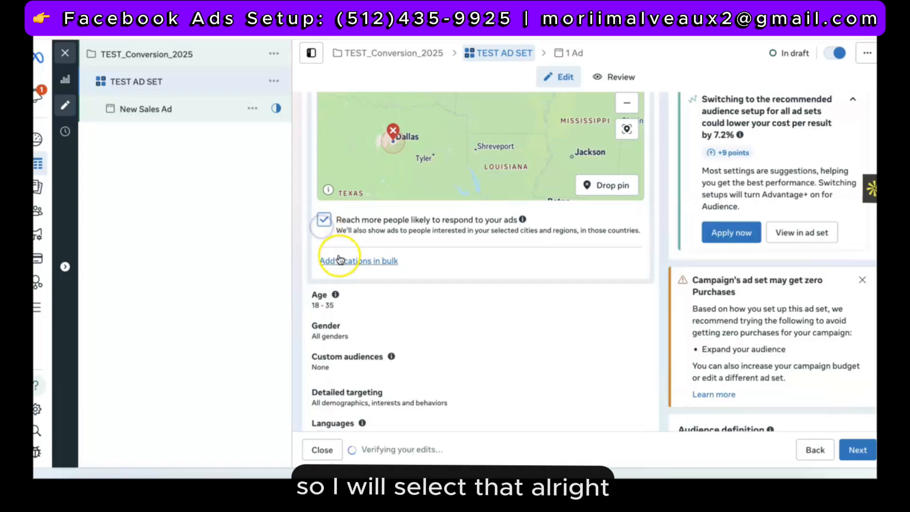
Review the age, gender and custom audience settings, expanding and collapsing Custom audiences without adding any
{"action": "scroll", "coordinate": [337, 272], "scroll_direction": "down", "scroll_amount": 3}
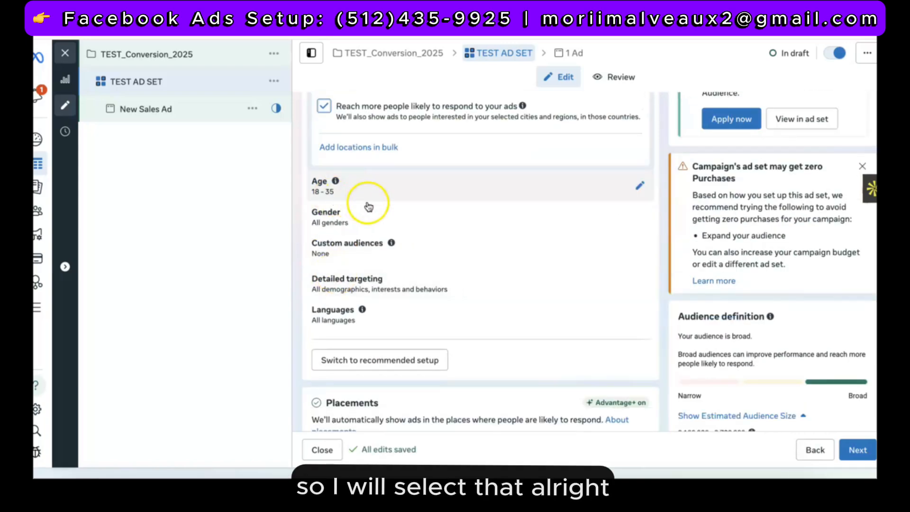
{"action": "left_click", "coordinate": [334, 186]}
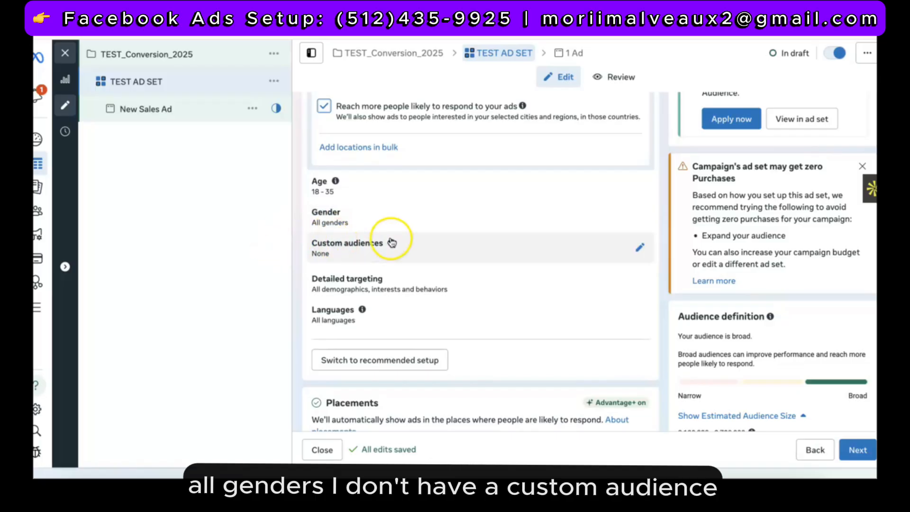
{"action": "left_click", "coordinate": [647, 251]}
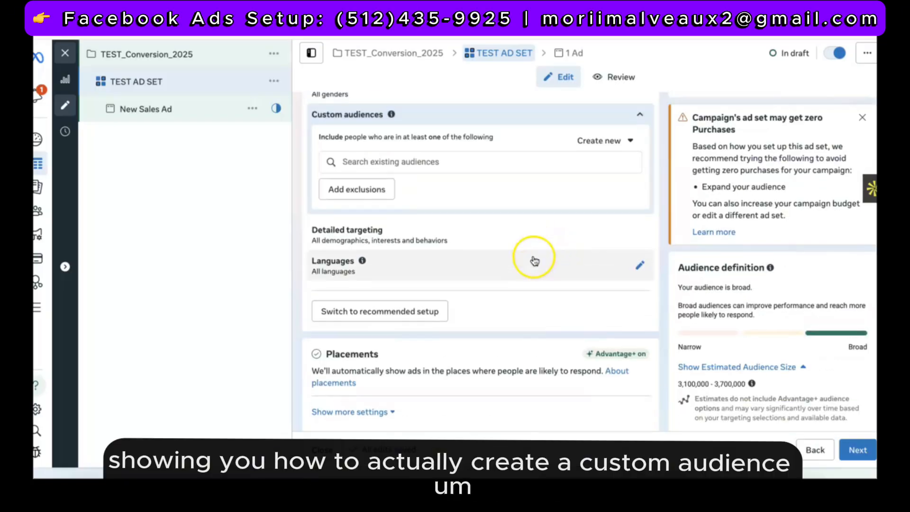
{"action": "scroll", "coordinate": [534, 260], "scroll_direction": "up", "scroll_amount": 2}
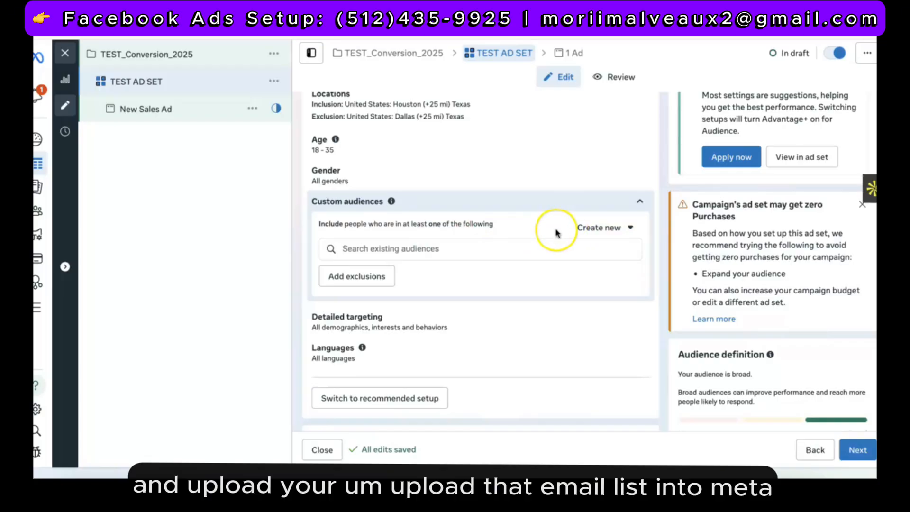
{"action": "left_click", "coordinate": [640, 201]}
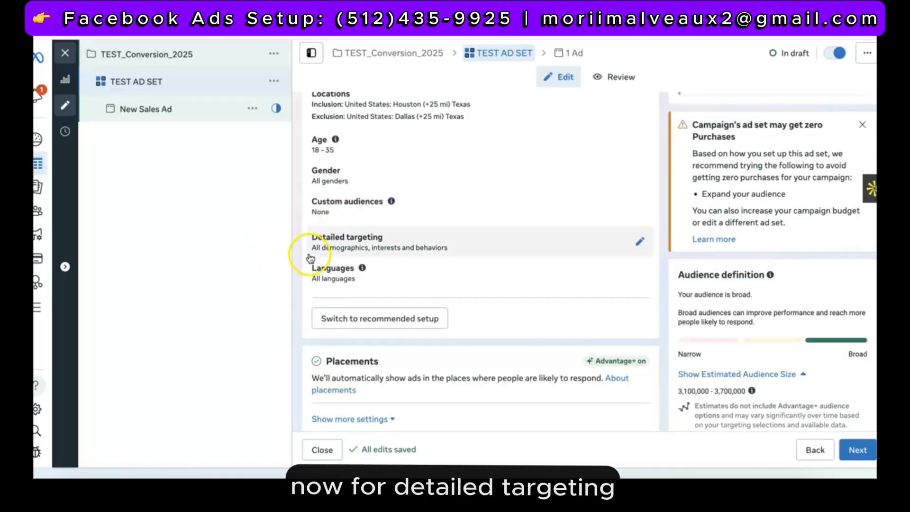
Open the ad set's detailed targeting settings for editing
{"action": "left_click", "coordinate": [638, 243]}
{"action": "left_click", "coordinate": [478, 277]}
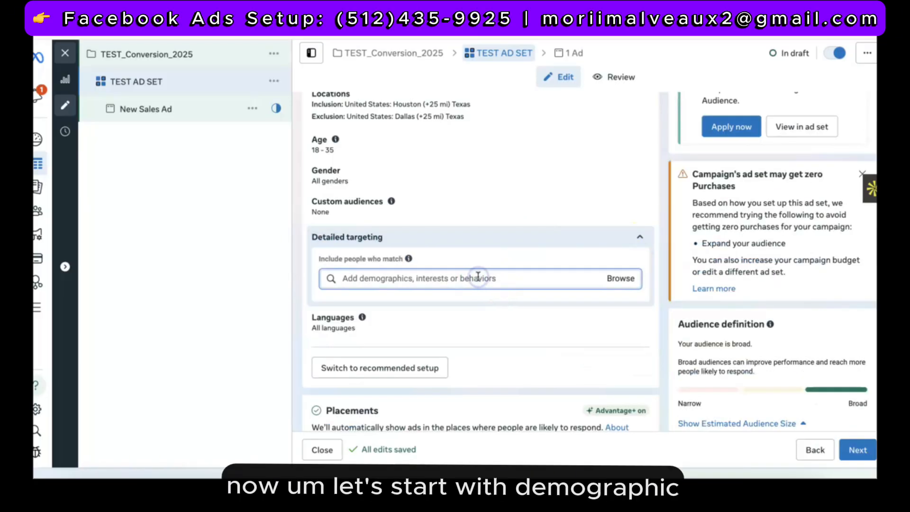
{"action": "type", "text": "de"}
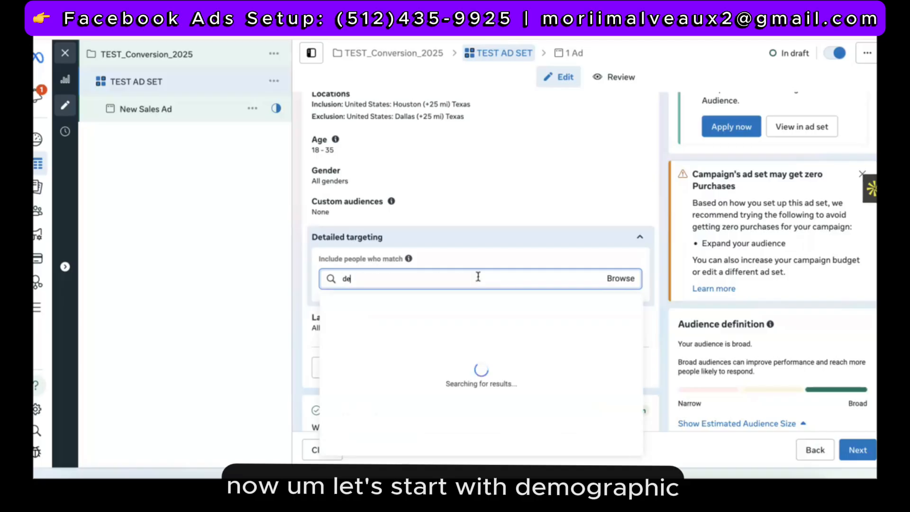
{"action": "key", "text": "BackSpace"}
{"action": "key", "text": "BackSpace"}
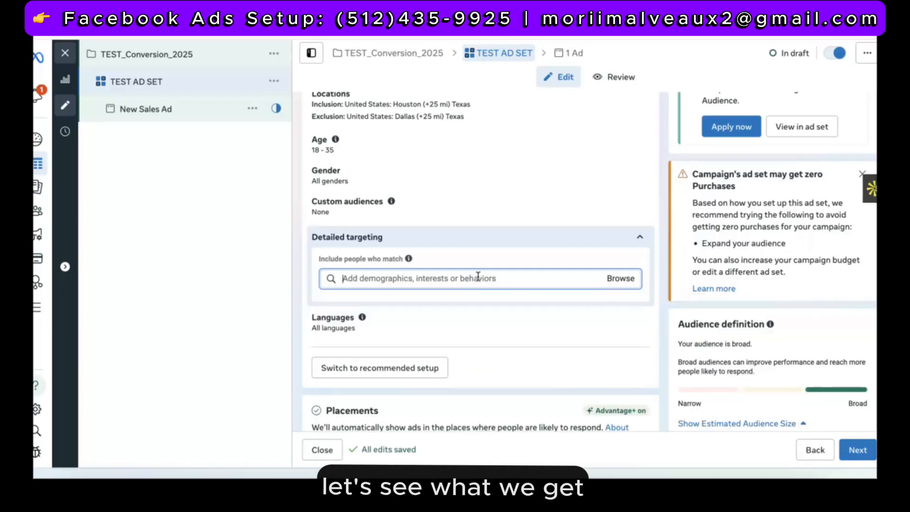
{"action": "left_click", "coordinate": [443, 298]}
Browse the parent demographics and include Parents with early school-age children (06-08 years) in the detailed targeting
{"action": "left_click", "coordinate": [618, 278]}
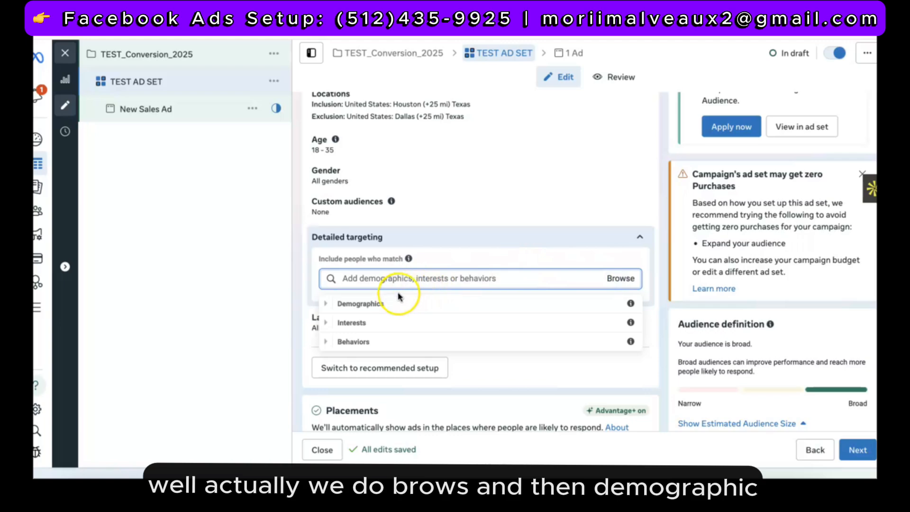
{"action": "left_click", "coordinate": [388, 303]}
{"action": "scroll", "coordinate": [371, 353], "scroll_direction": "down", "scroll_amount": 1}
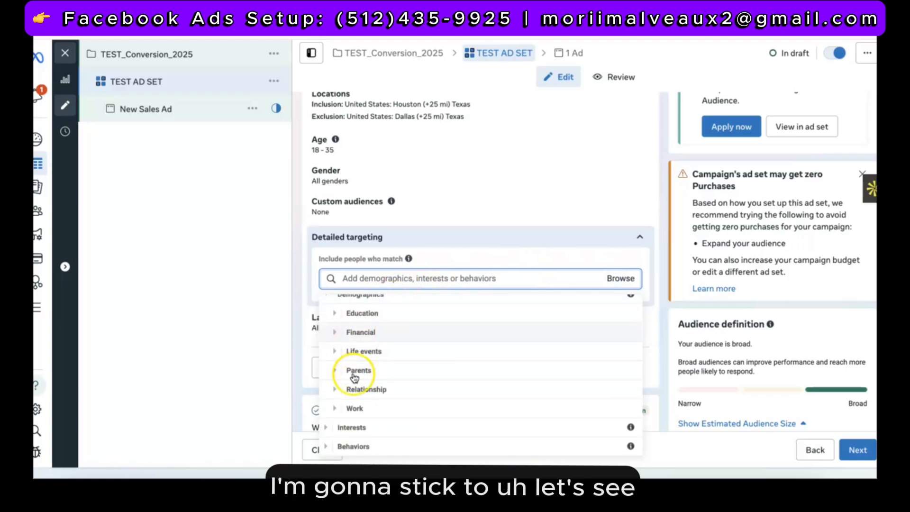
{"action": "left_click", "coordinate": [351, 375]}
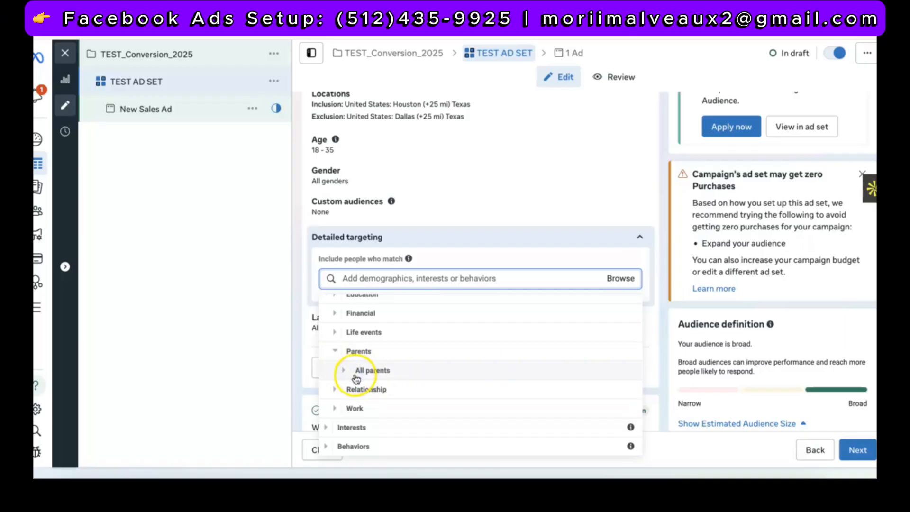
{"action": "left_click", "coordinate": [355, 370]}
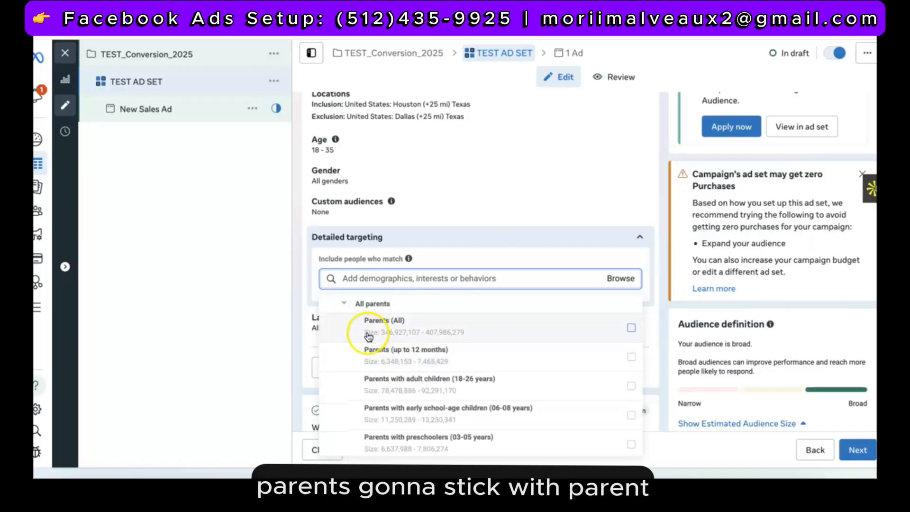
{"action": "mouse_move", "coordinate": [369, 336]}
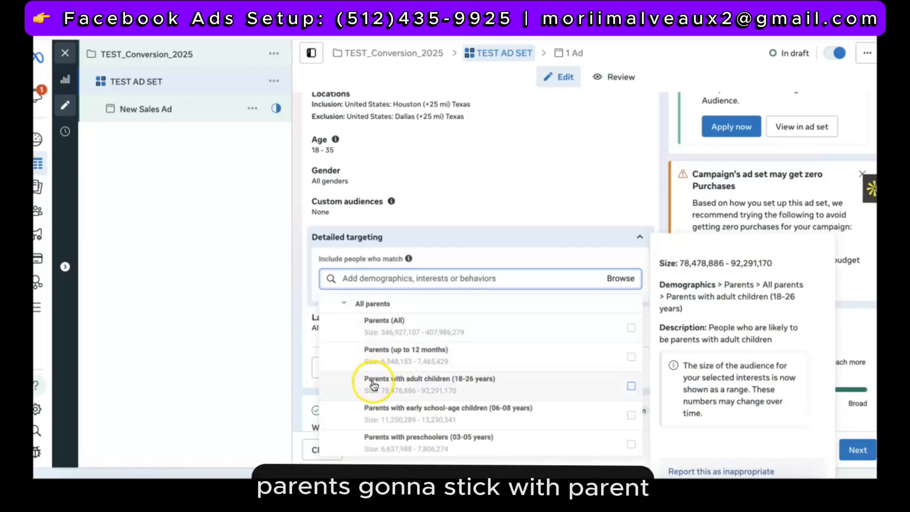
{"action": "scroll", "coordinate": [372, 407], "scroll_direction": "down", "scroll_amount": 1}
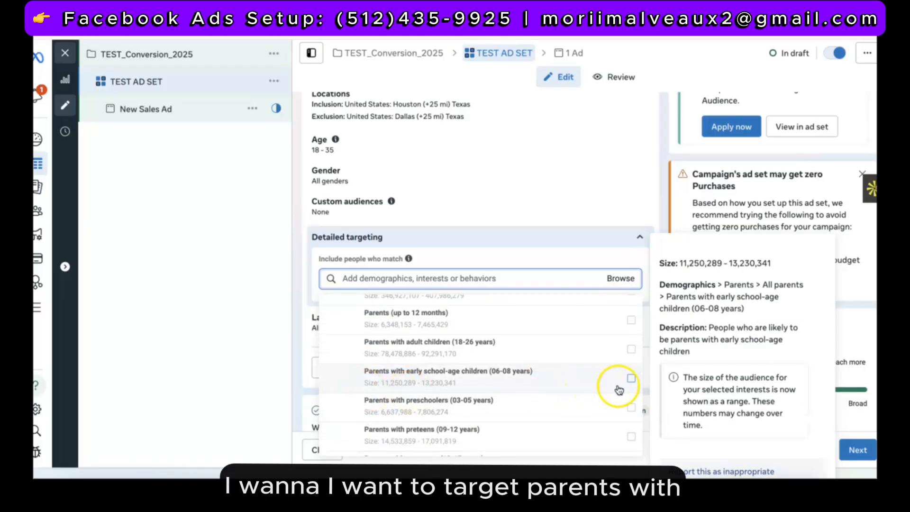
{"action": "left_click", "coordinate": [631, 377]}
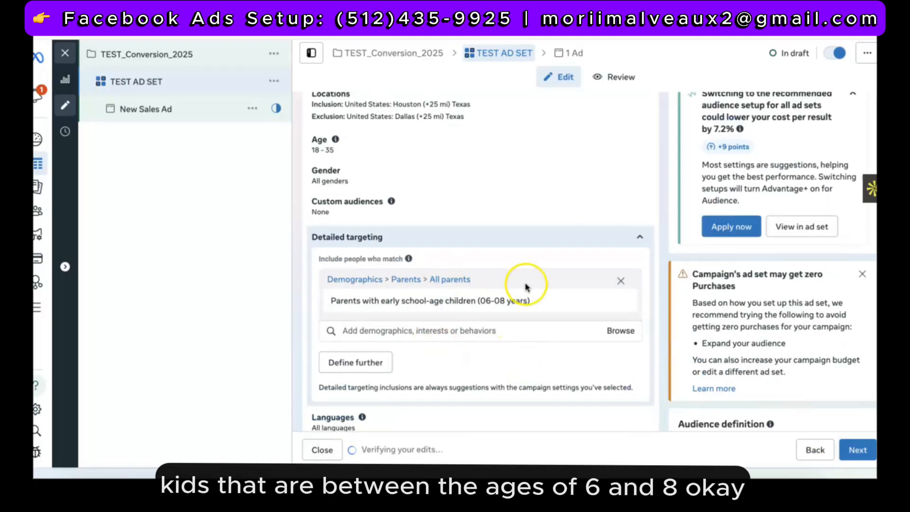
{"action": "mouse_move", "coordinate": [483, 304]}
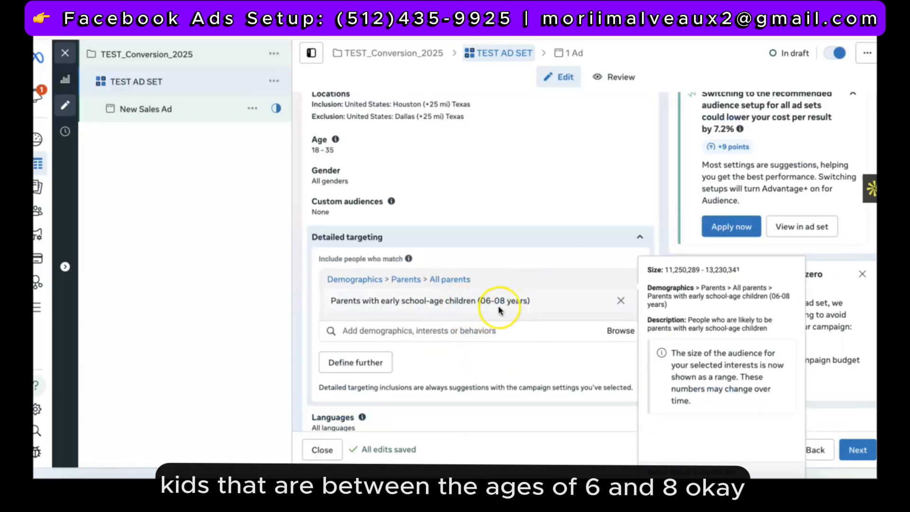
Browse the Family and relationships interests and add Parenting (children & parenting) to the detailed targeting
{"action": "left_click", "coordinate": [611, 330]}
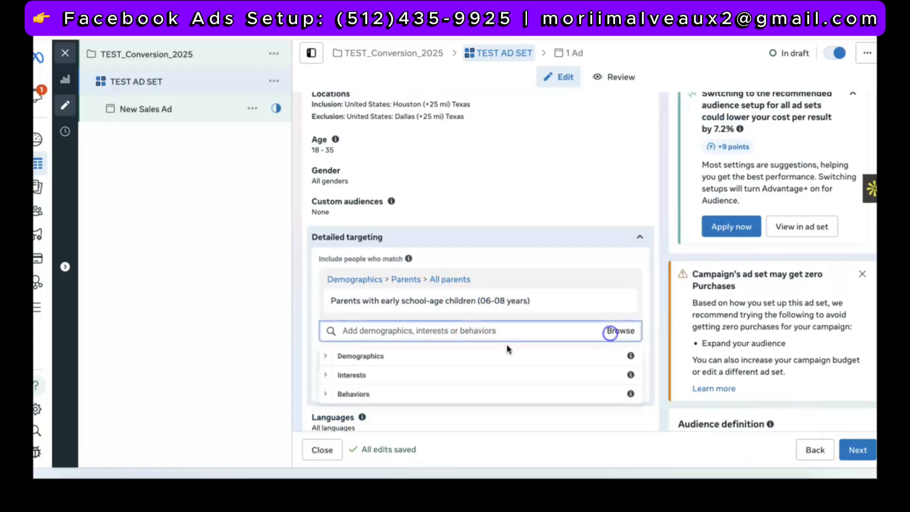
{"action": "left_click", "coordinate": [350, 374]}
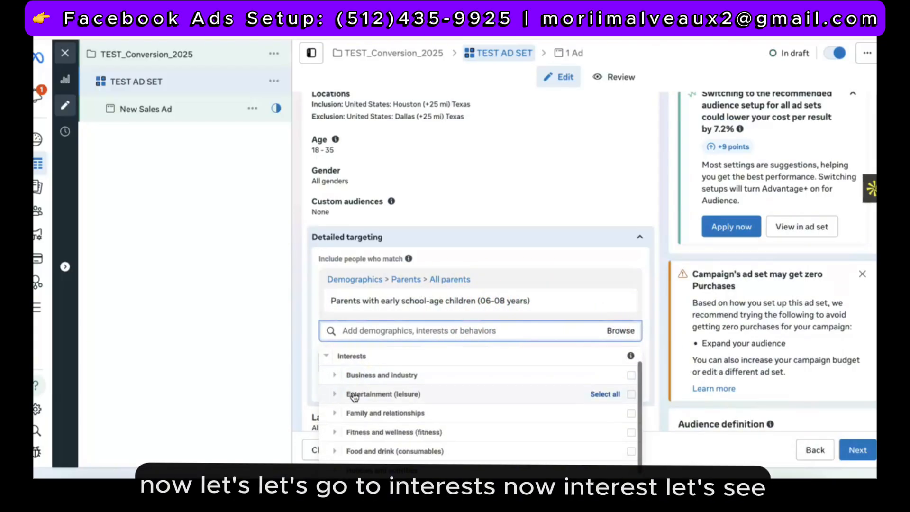
{"action": "scroll", "coordinate": [351, 408], "scroll_direction": "down", "scroll_amount": 2}
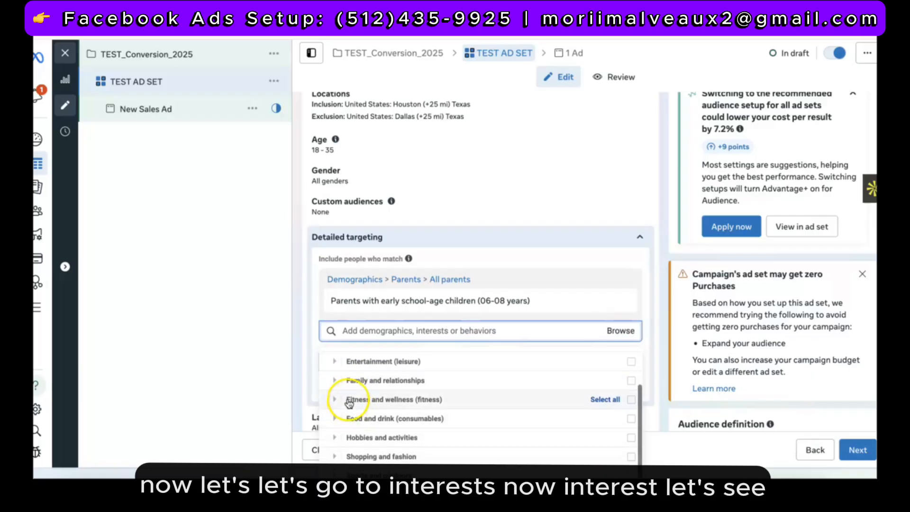
{"action": "left_click", "coordinate": [339, 382]}
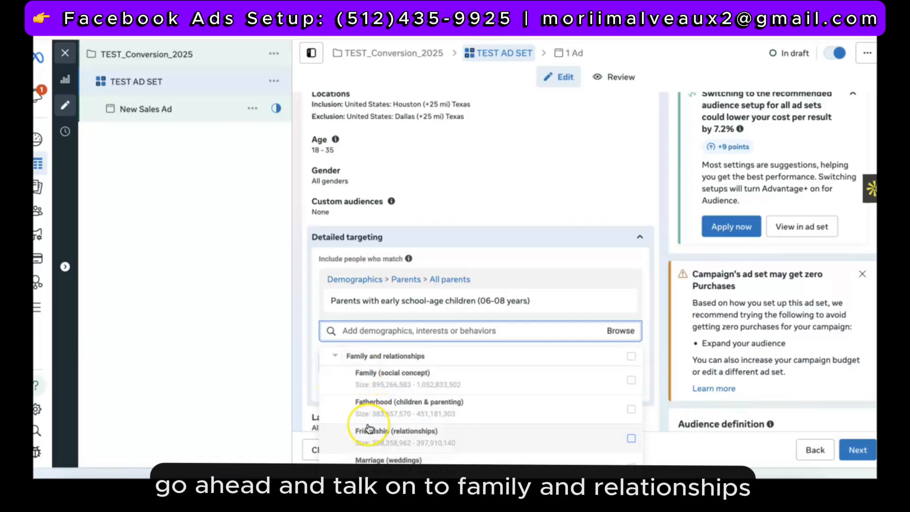
{"action": "scroll", "coordinate": [369, 417], "scroll_direction": "down", "scroll_amount": 1}
{"action": "mouse_move", "coordinate": [372, 403]}
{"action": "scroll", "coordinate": [374, 398], "scroll_direction": "down", "scroll_amount": 3}
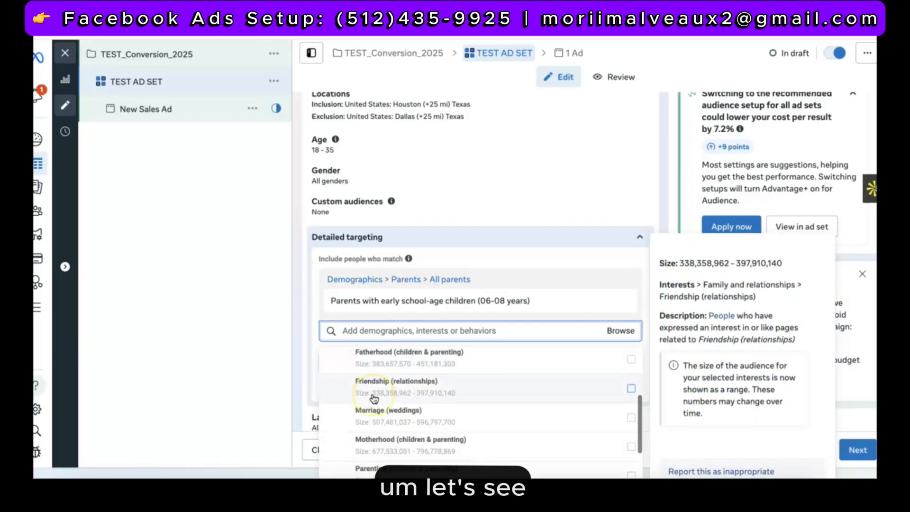
{"action": "scroll", "coordinate": [407, 412], "scroll_direction": "down", "scroll_amount": 1}
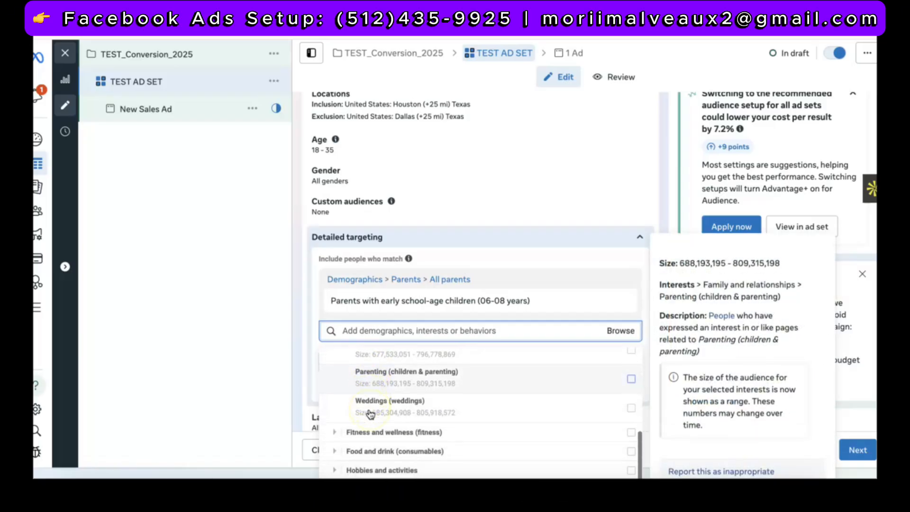
{"action": "scroll", "coordinate": [456, 397], "scroll_direction": "up", "scroll_amount": 2}
{"action": "scroll", "coordinate": [456, 397], "scroll_direction": "up", "scroll_amount": 5}
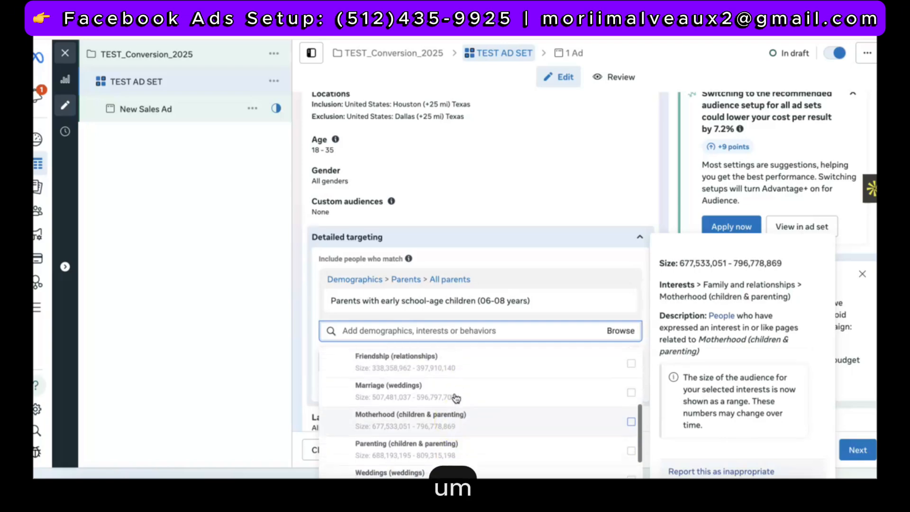
{"action": "scroll", "coordinate": [456, 397], "scroll_direction": "up", "scroll_amount": 1}
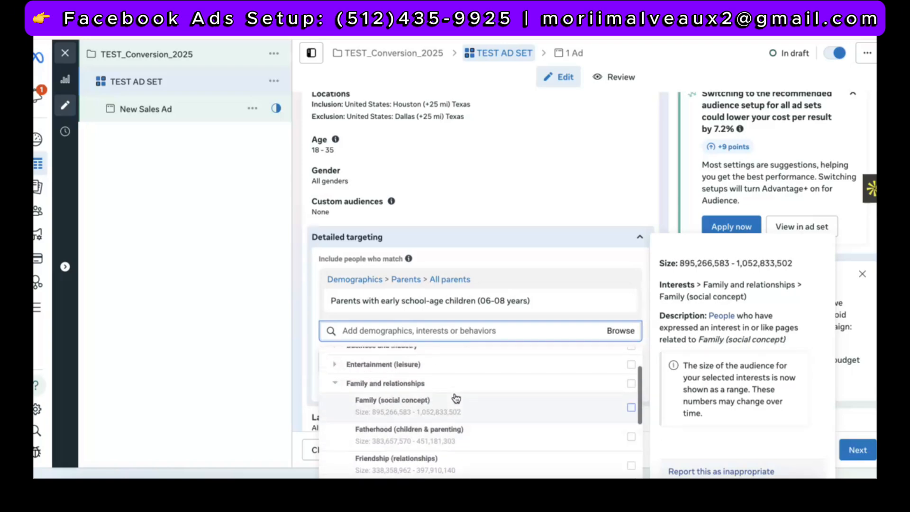
{"action": "scroll", "coordinate": [450, 411], "scroll_direction": "down", "scroll_amount": 5}
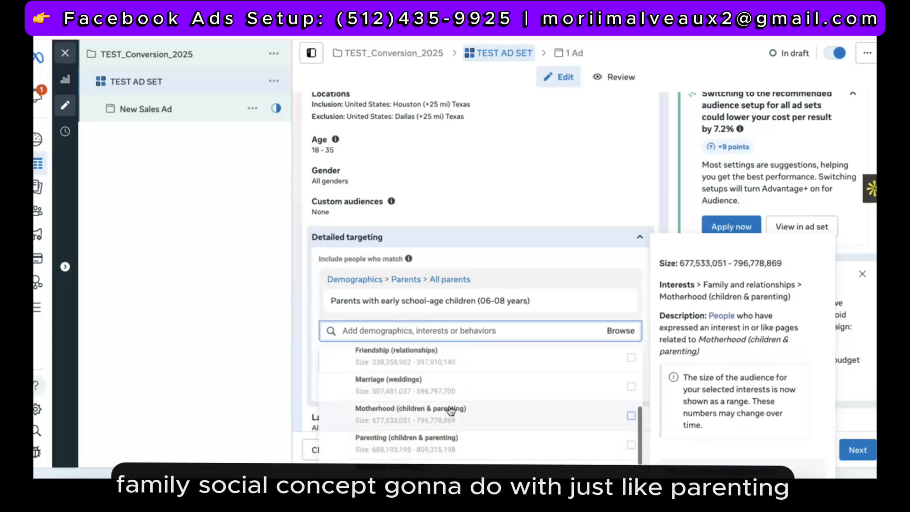
{"action": "scroll", "coordinate": [450, 410], "scroll_direction": "up", "scroll_amount": 2}
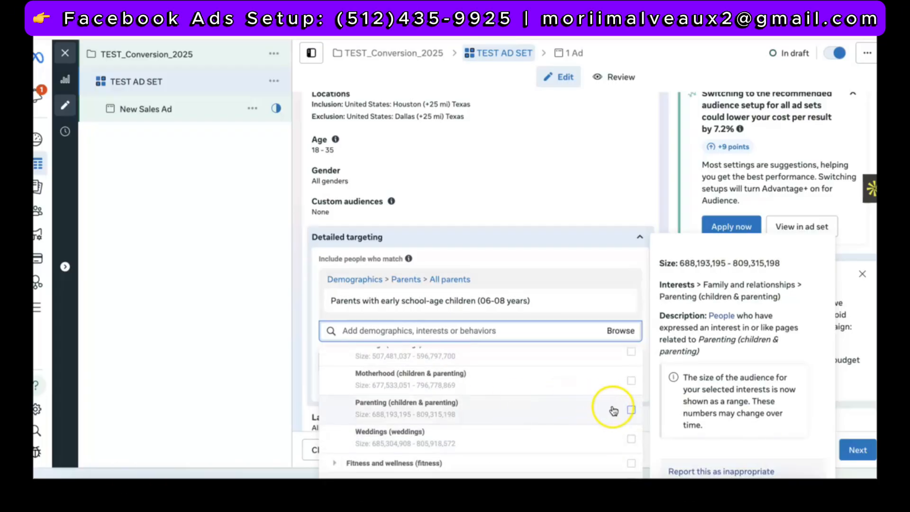
{"action": "left_click", "coordinate": [630, 413]}
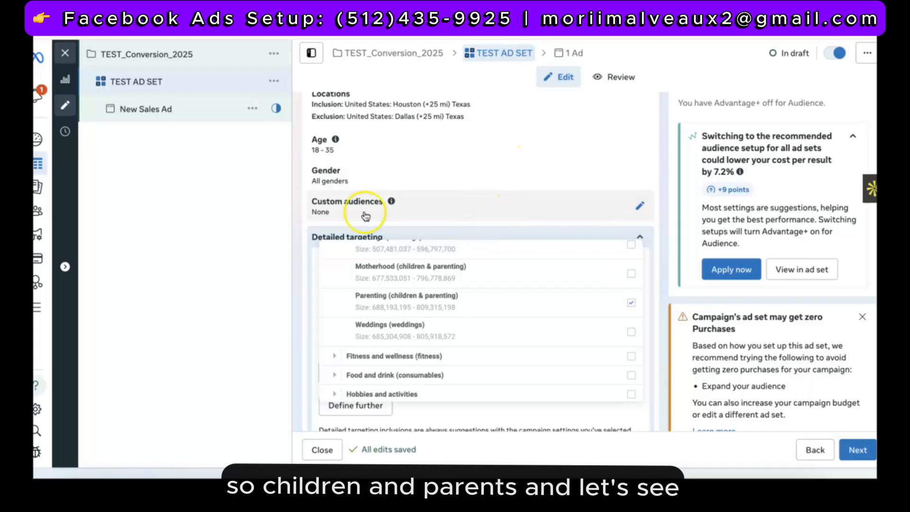
{"action": "left_click", "coordinate": [287, 256]}
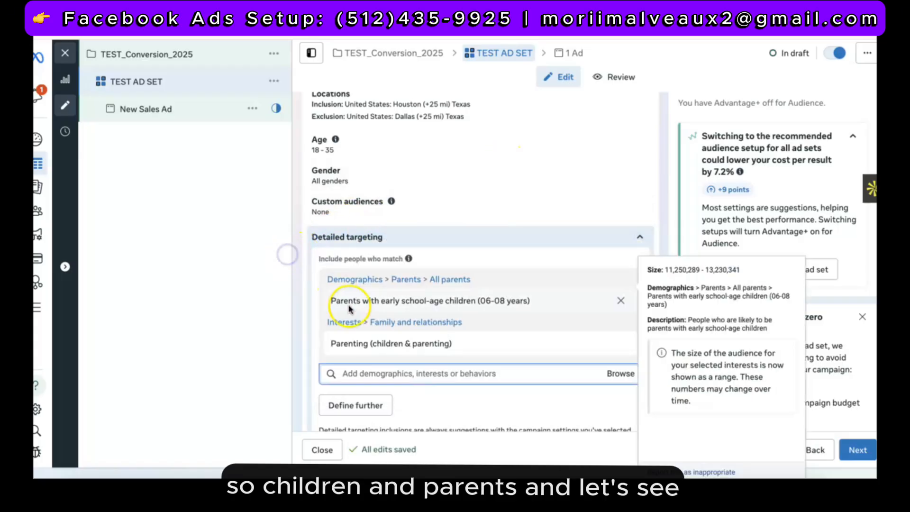
Browse the behavior categories, check the options under Purchase behavior, and close the list without adding any
{"action": "left_click", "coordinate": [620, 374]}
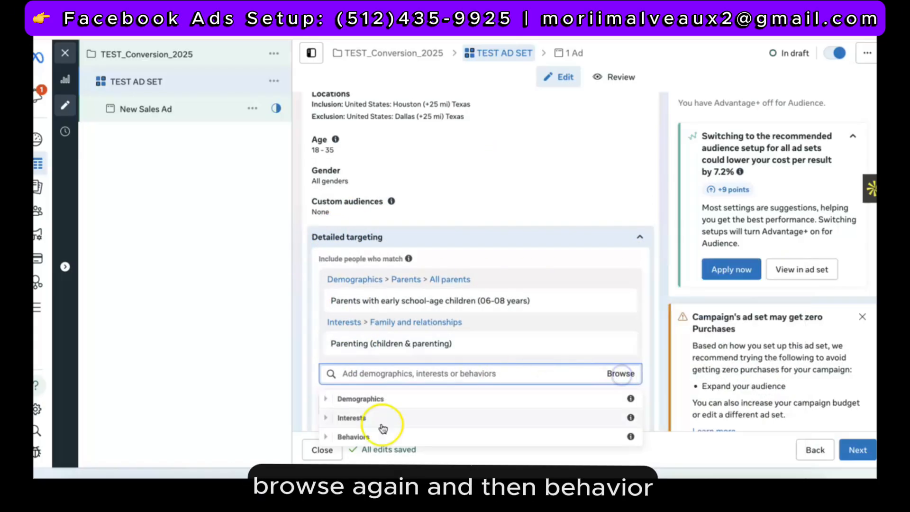
{"action": "left_click", "coordinate": [351, 436]}
{"action": "scroll", "coordinate": [357, 432], "scroll_direction": "down", "scroll_amount": 3}
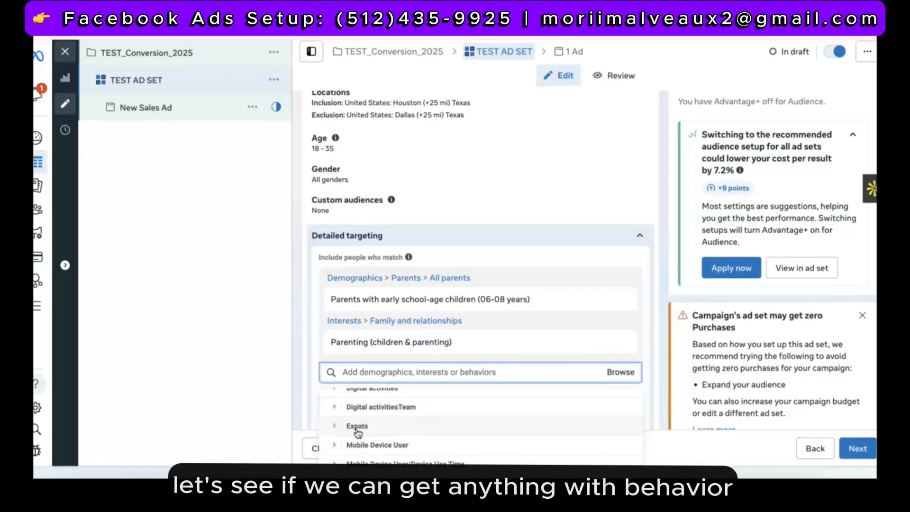
{"action": "scroll", "coordinate": [364, 349], "scroll_direction": "down", "scroll_amount": 2}
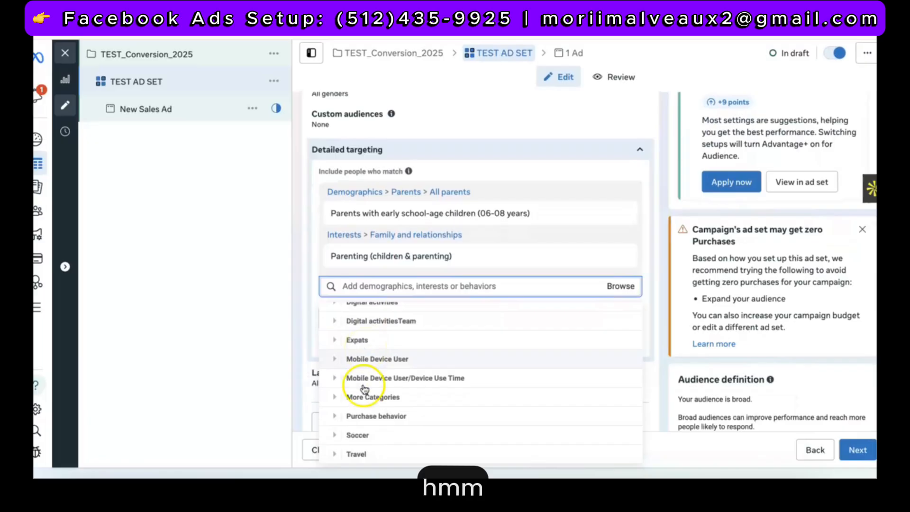
{"action": "left_click", "coordinate": [331, 421]}
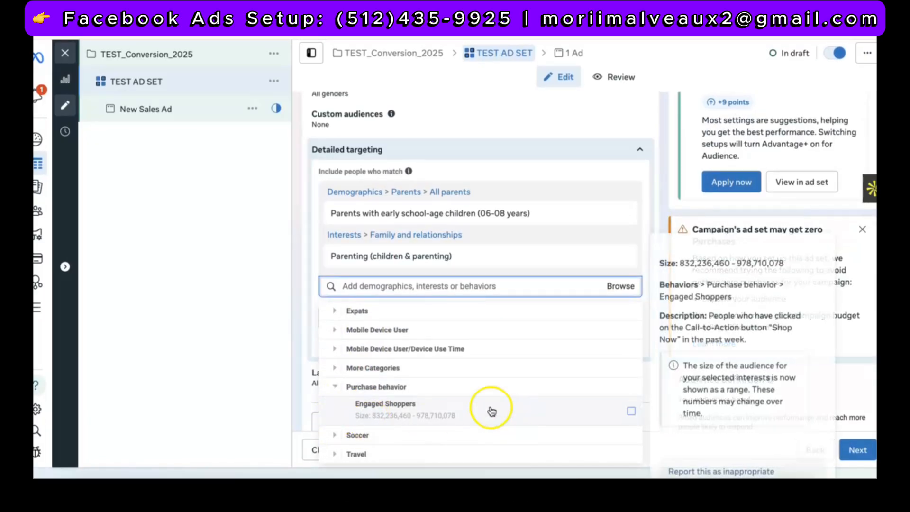
{"action": "left_click", "coordinate": [333, 388]}
{"action": "scroll", "coordinate": [339, 351], "scroll_direction": "up", "scroll_amount": 3}
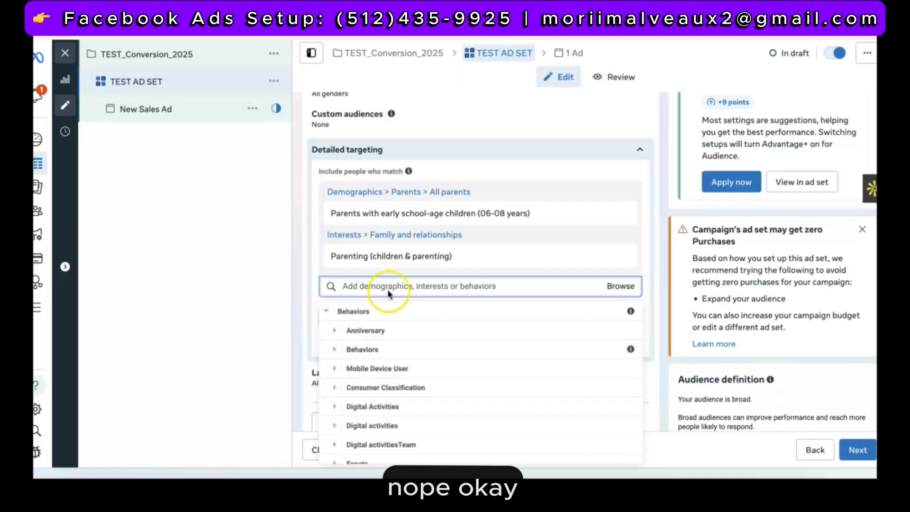
{"action": "left_click", "coordinate": [252, 258]}
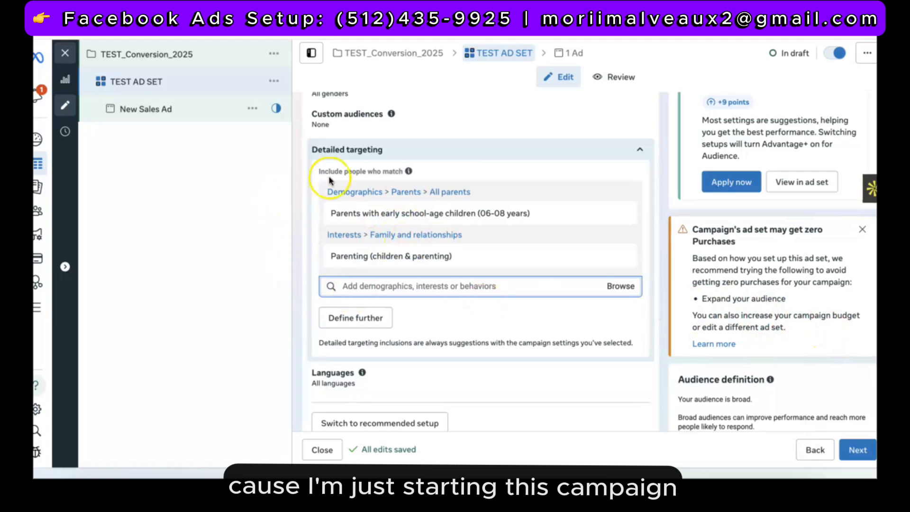
Review the selected detailed targeting entries and the estimated audience size
{"action": "mouse_move", "coordinate": [375, 211]}
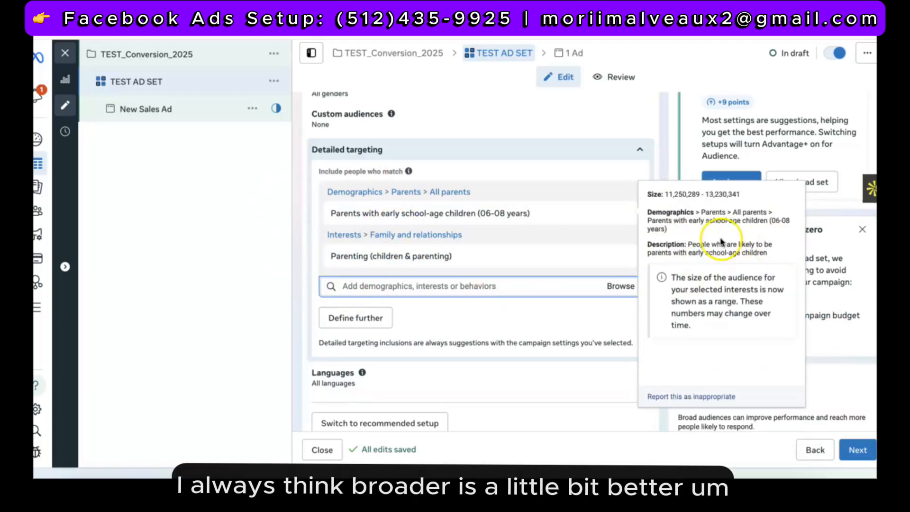
{"action": "scroll", "coordinate": [850, 236], "scroll_direction": "down", "scroll_amount": 3}
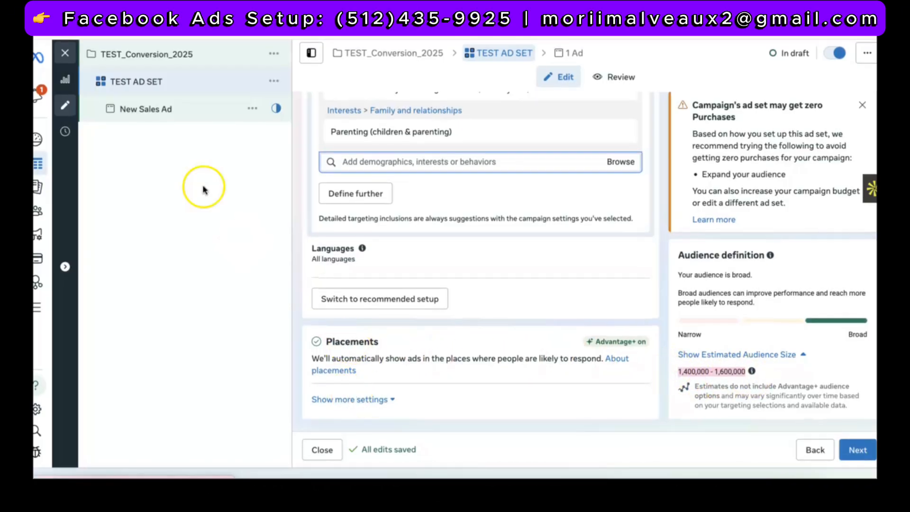
{"action": "scroll", "coordinate": [358, 222], "scroll_direction": "up", "scroll_amount": 2}
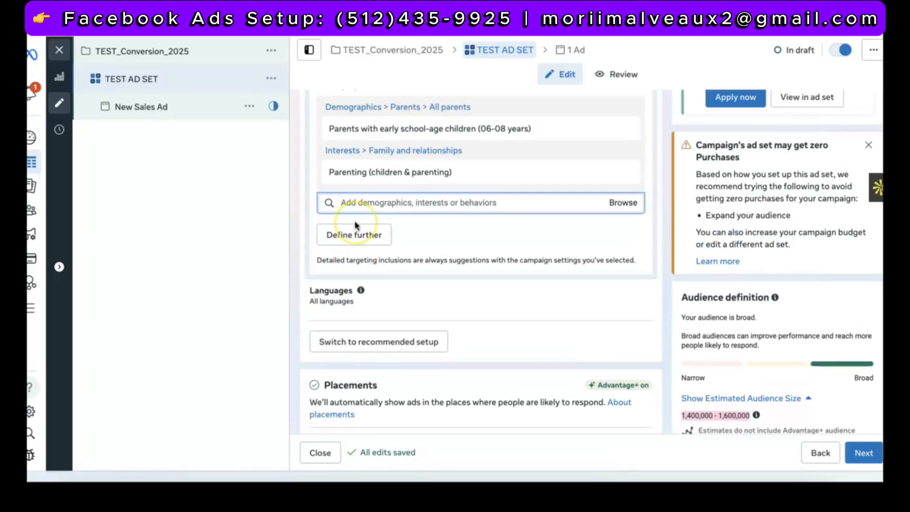
Limit the audience's languages to English (US) and dismiss the recommendation about the ad set possibly getting zero purchases
{"action": "scroll", "coordinate": [757, 395], "scroll_direction": "down", "scroll_amount": 2}
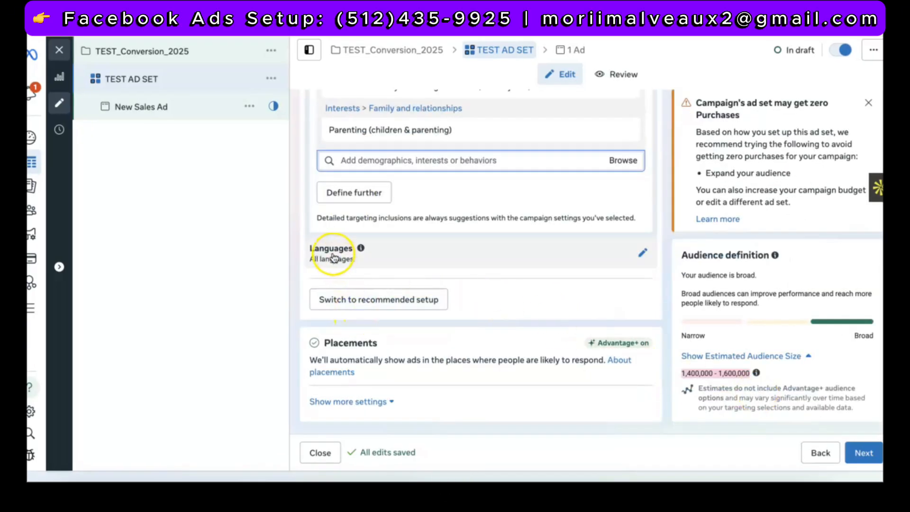
{"action": "left_click", "coordinate": [639, 254]}
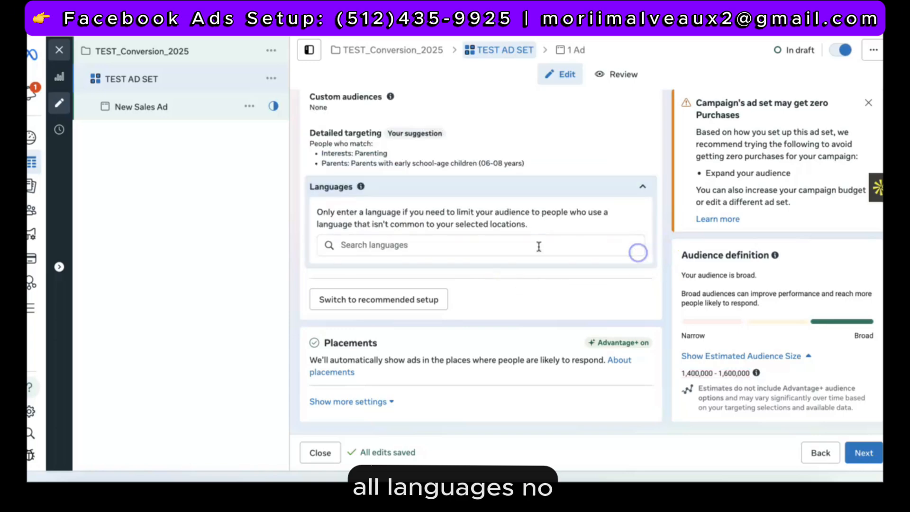
{"action": "left_click", "coordinate": [351, 245]}
{"action": "type", "text": "En"}
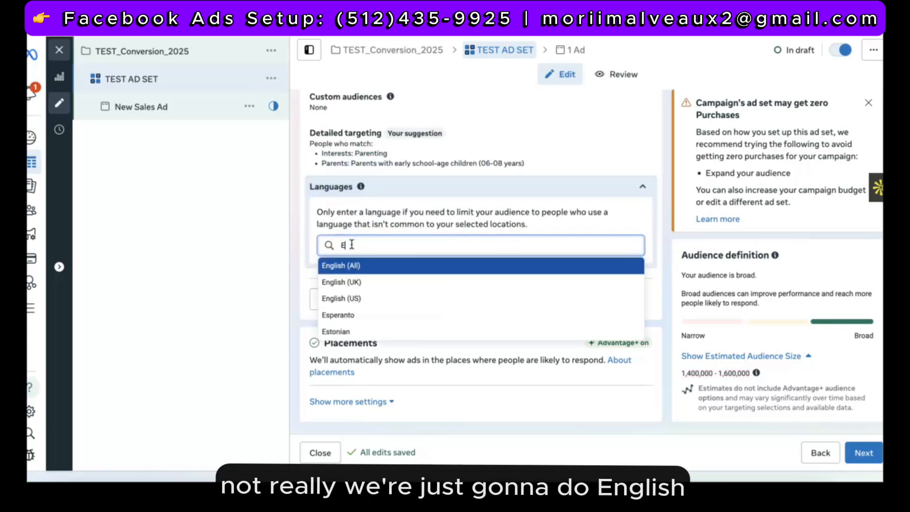
{"action": "left_click", "coordinate": [332, 298]}
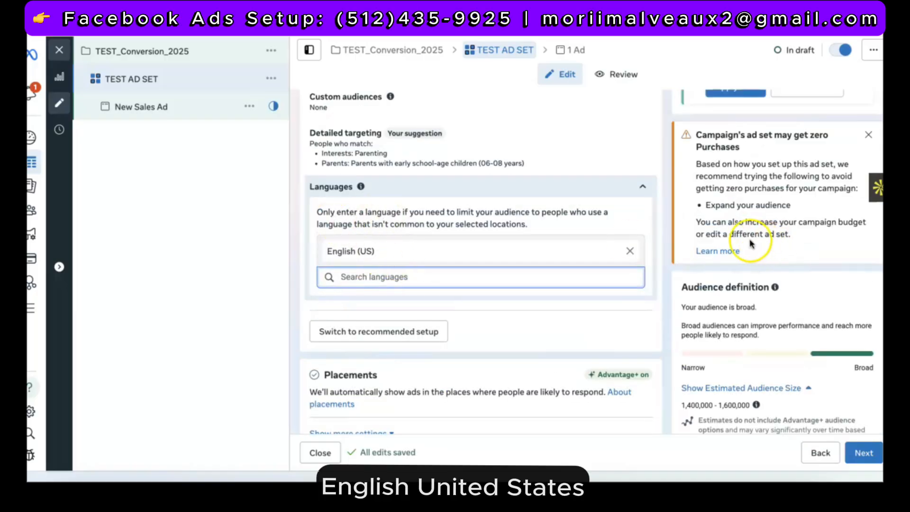
{"action": "left_click", "coordinate": [868, 135]}
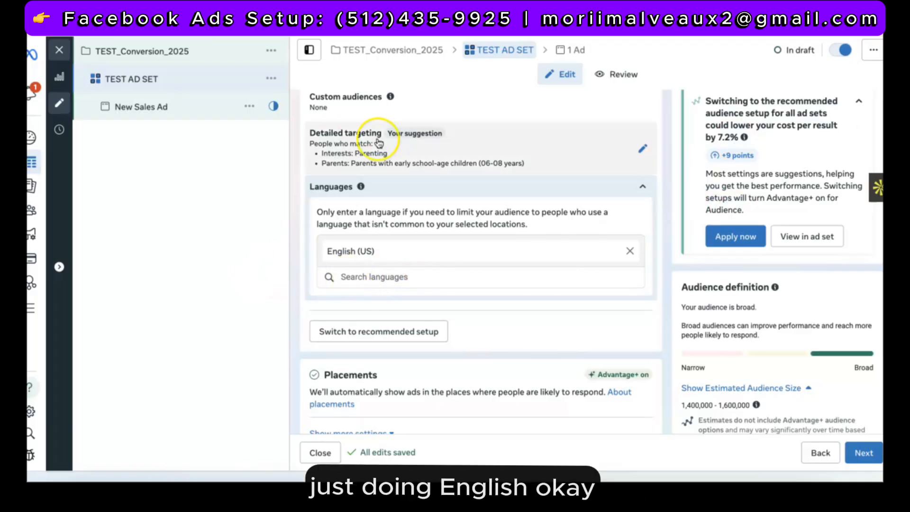
Expand the placement settings and check the device type and mobile device options under Devices and operating systems
{"action": "scroll", "coordinate": [357, 277], "scroll_direction": "down", "scroll_amount": 1}
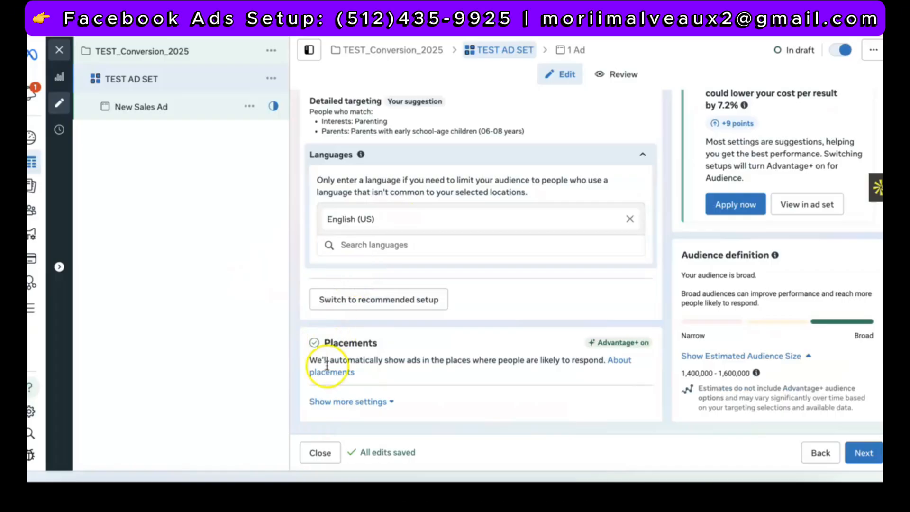
{"action": "left_click", "coordinate": [359, 410]}
{"action": "scroll", "coordinate": [360, 408], "scroll_direction": "down", "scroll_amount": 4}
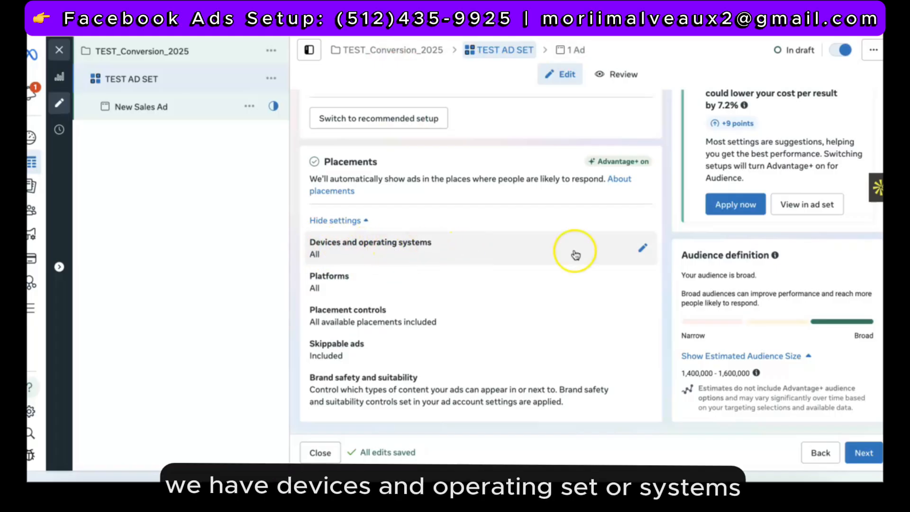
{"action": "left_click", "coordinate": [643, 247]}
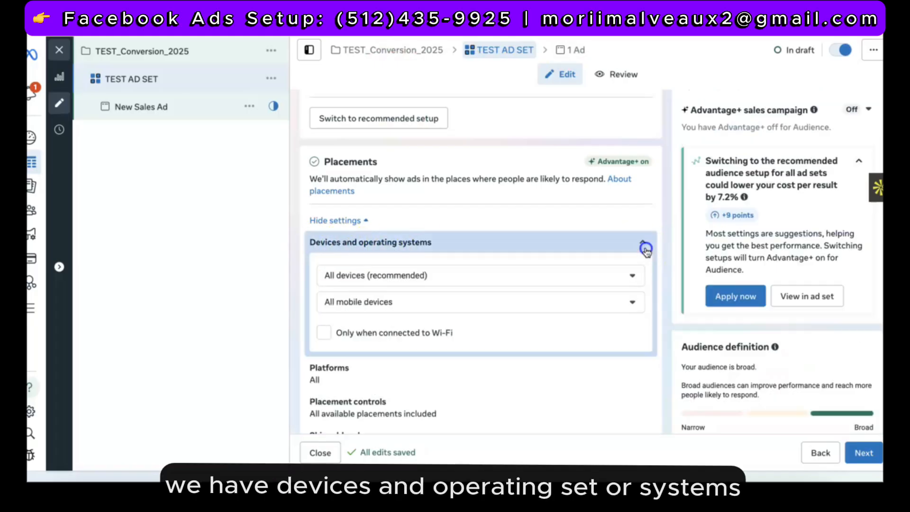
{"action": "left_click", "coordinate": [443, 279]}
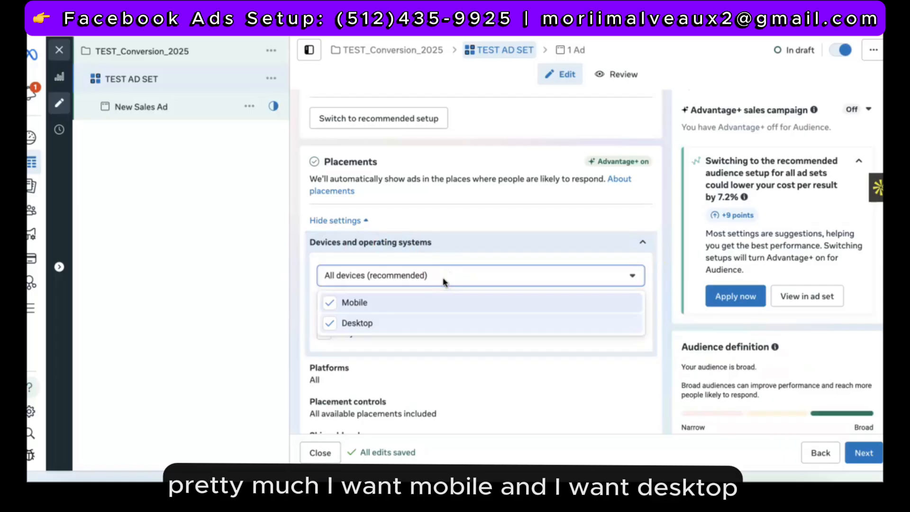
{"action": "left_click", "coordinate": [445, 284]}
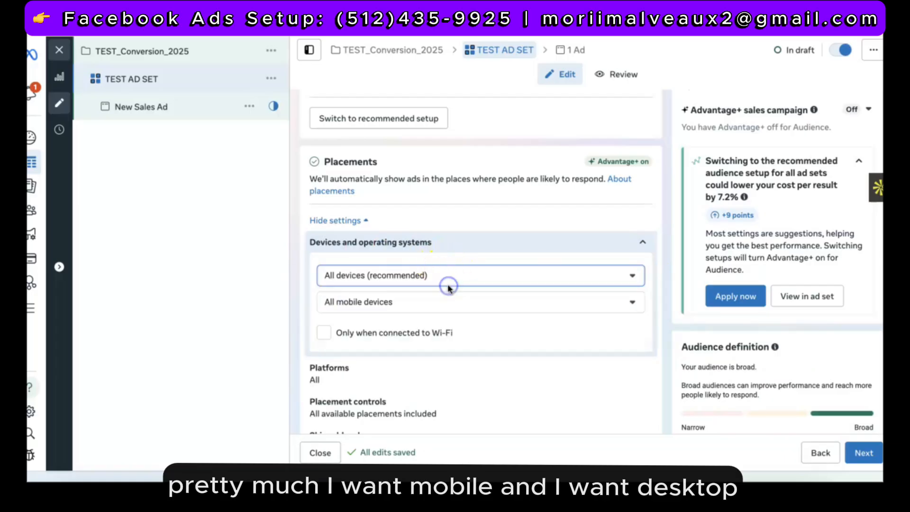
{"action": "left_click", "coordinate": [413, 302]}
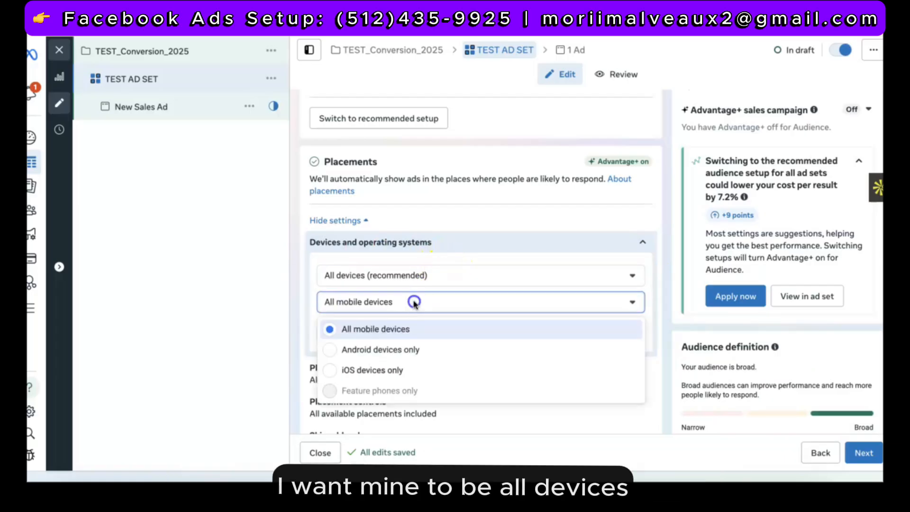
{"action": "left_click", "coordinate": [414, 302]}
Review the ad set's platforms, placement controls and skippable ads options without changing any of them
{"action": "scroll", "coordinate": [412, 303], "scroll_direction": "down", "scroll_amount": 3}
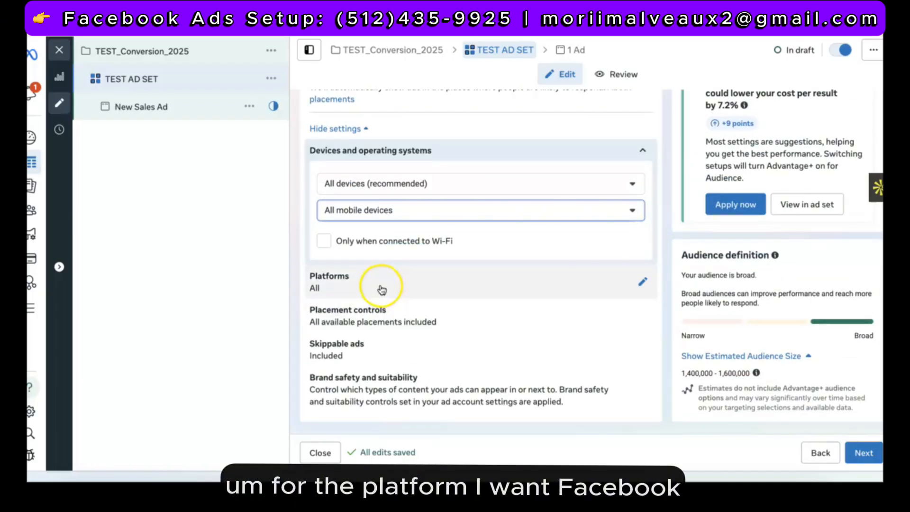
{"action": "left_click", "coordinate": [381, 288]}
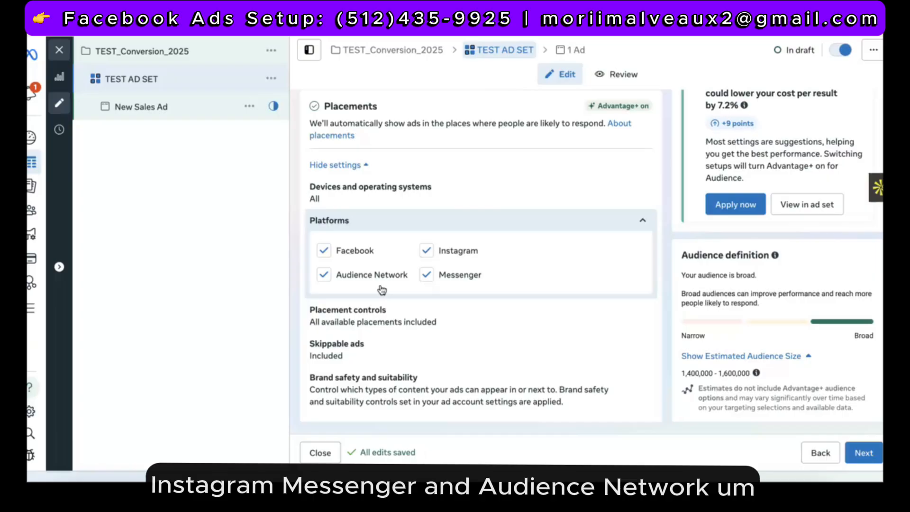
{"action": "left_click", "coordinate": [365, 312]}
{"action": "scroll", "coordinate": [365, 312], "scroll_direction": "down", "scroll_amount": 3}
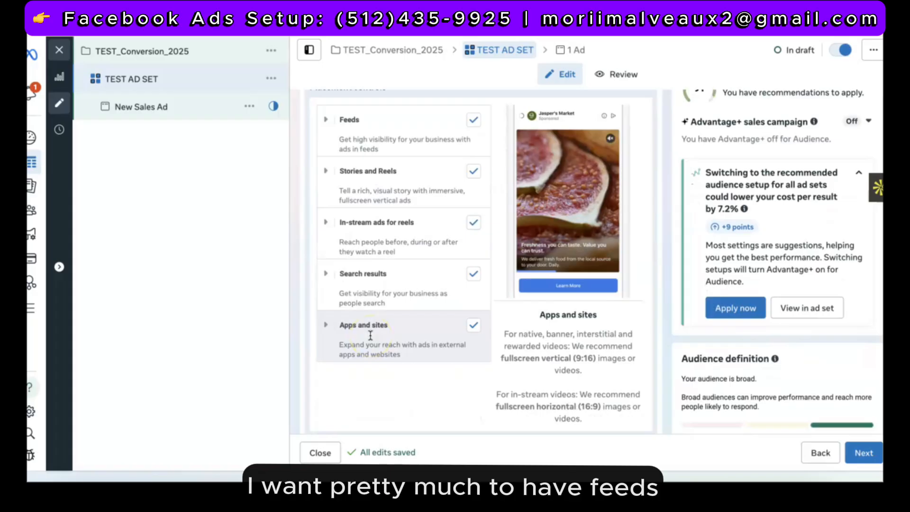
{"action": "scroll", "coordinate": [425, 238], "scroll_direction": "up", "scroll_amount": 1}
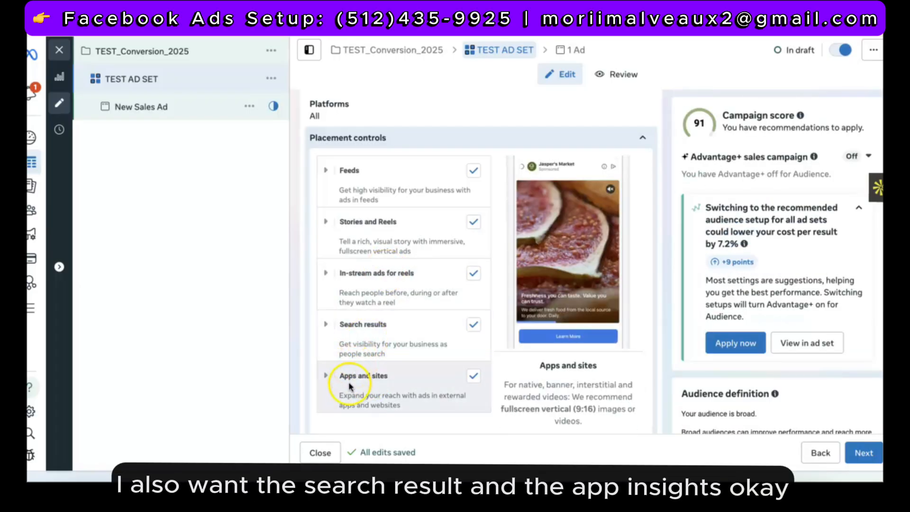
{"action": "scroll", "coordinate": [348, 382], "scroll_direction": "down", "scroll_amount": 2}
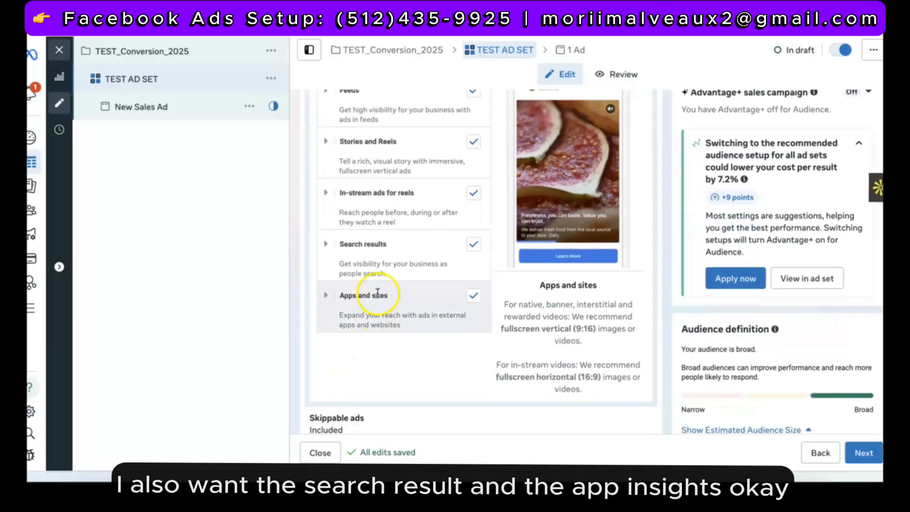
{"action": "scroll", "coordinate": [358, 336], "scroll_direction": "down", "scroll_amount": 2}
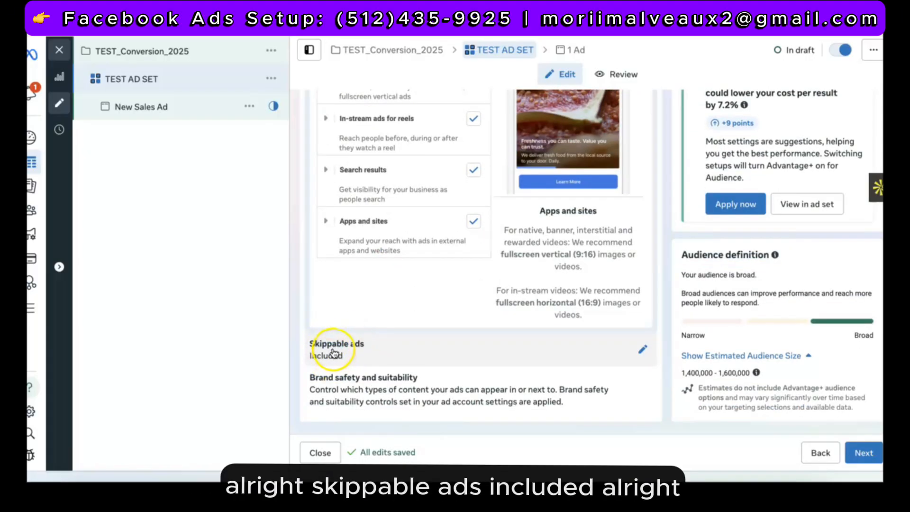
{"action": "left_click", "coordinate": [386, 349]}
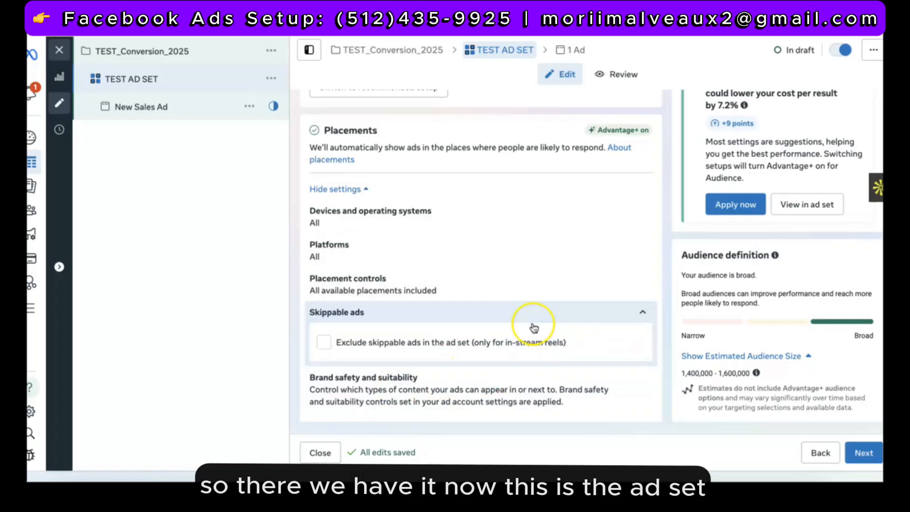
Review the ad set from its name through the conversion location, performance goal, dataset, conversion event and attribution settings
{"action": "scroll", "coordinate": [533, 327], "scroll_direction": "up", "scroll_amount": 15}
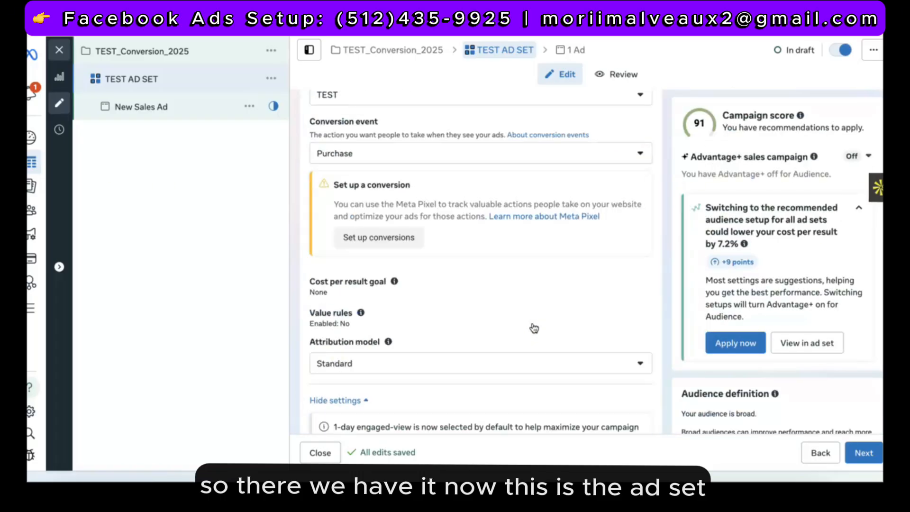
{"action": "scroll", "coordinate": [534, 327], "scroll_direction": "up", "scroll_amount": 5}
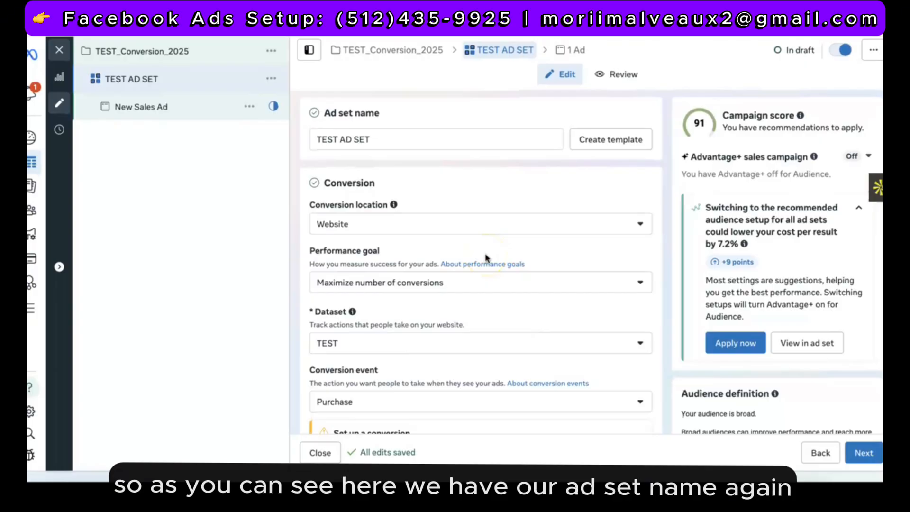
{"action": "scroll", "coordinate": [486, 257], "scroll_direction": "down", "scroll_amount": 1}
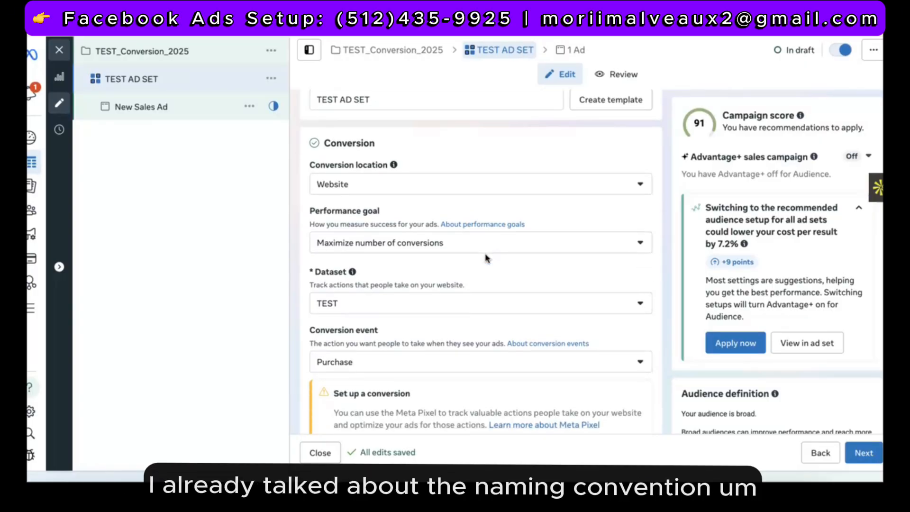
{"action": "scroll", "coordinate": [485, 257], "scroll_direction": "up", "scroll_amount": 1}
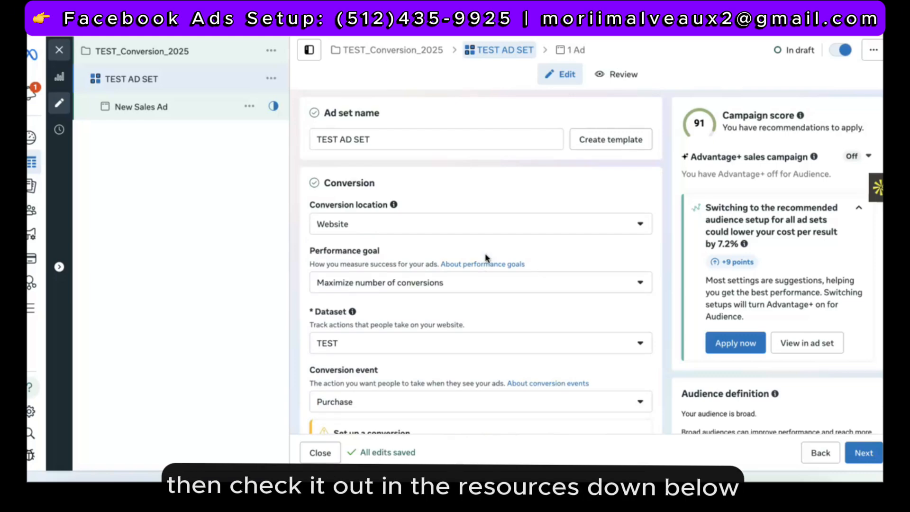
{"action": "scroll", "coordinate": [485, 257], "scroll_direction": "down", "scroll_amount": 1}
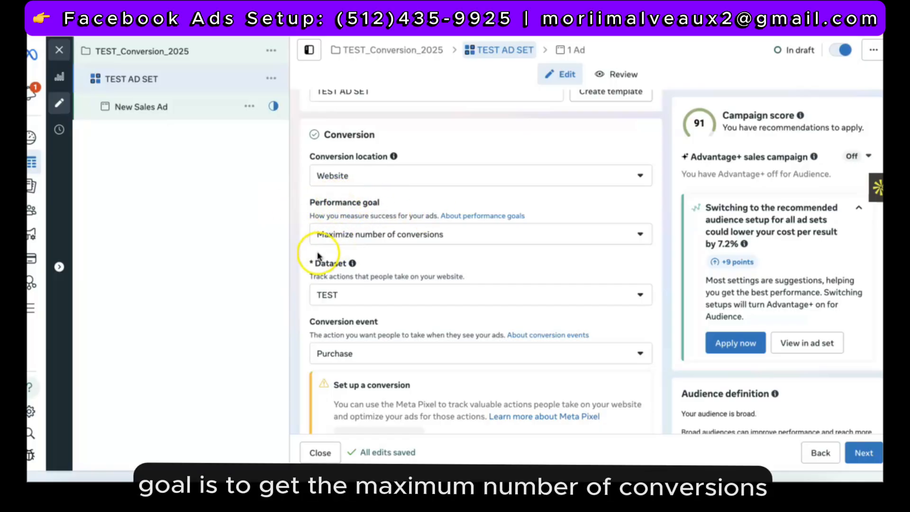
{"action": "scroll", "coordinate": [350, 282], "scroll_direction": "down", "scroll_amount": 3}
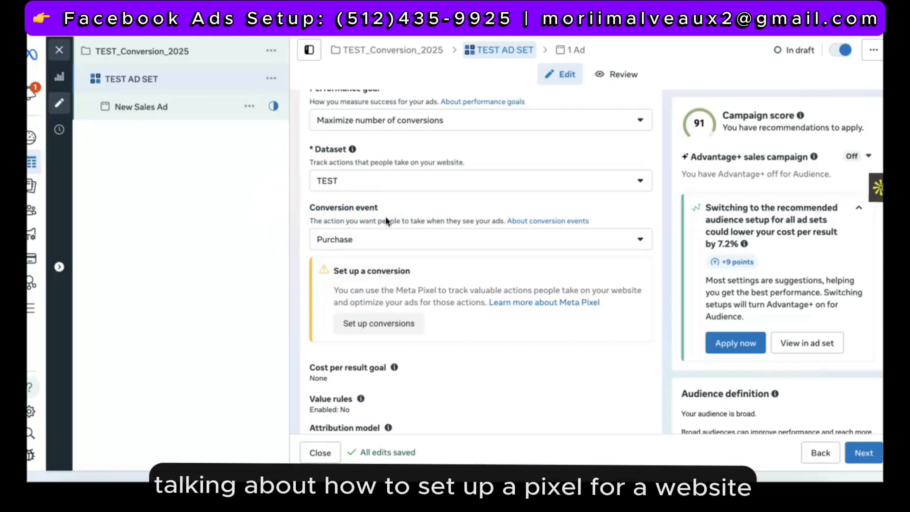
{"action": "scroll", "coordinate": [381, 286], "scroll_direction": "down", "scroll_amount": 5}
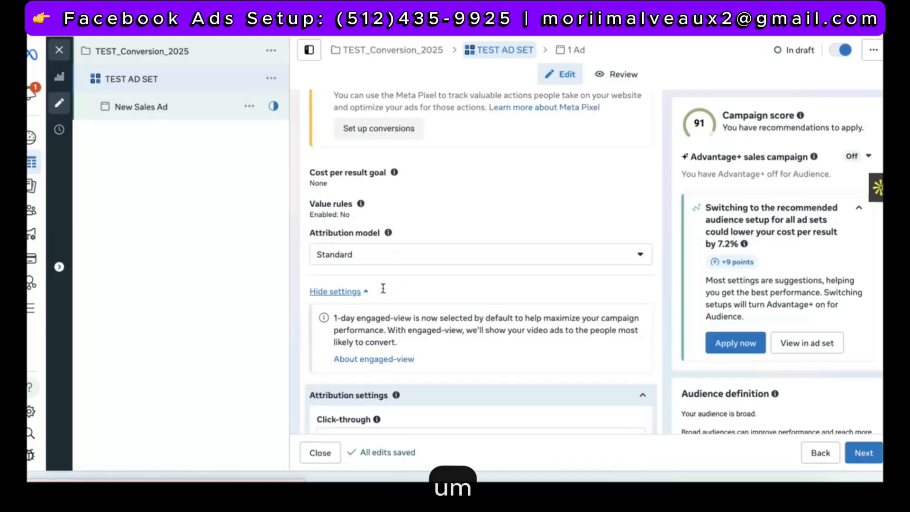
{"action": "scroll", "coordinate": [375, 280], "scroll_direction": "up", "scroll_amount": 5}
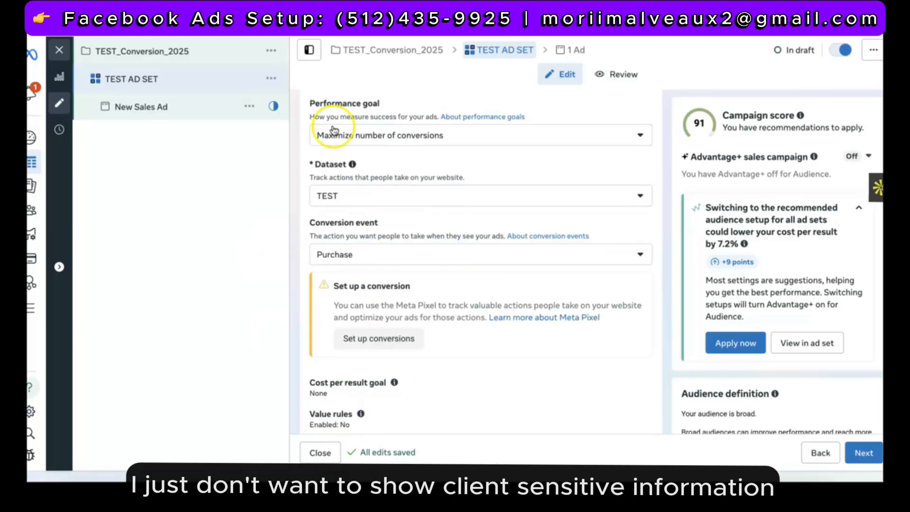
{"action": "scroll", "coordinate": [426, 255], "scroll_direction": "down", "scroll_amount": 3}
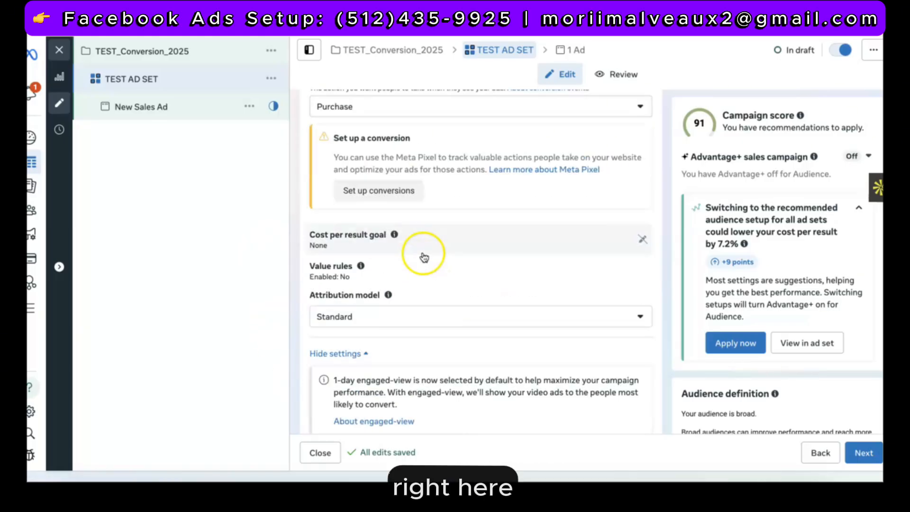
{"action": "scroll", "coordinate": [332, 289], "scroll_direction": "down", "scroll_amount": 5}
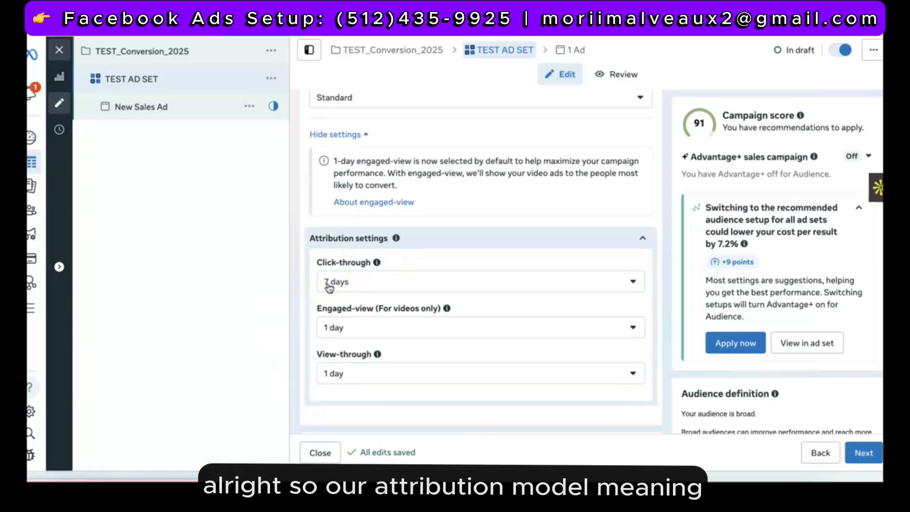
{"action": "scroll", "coordinate": [325, 229], "scroll_direction": "up", "scroll_amount": 1}
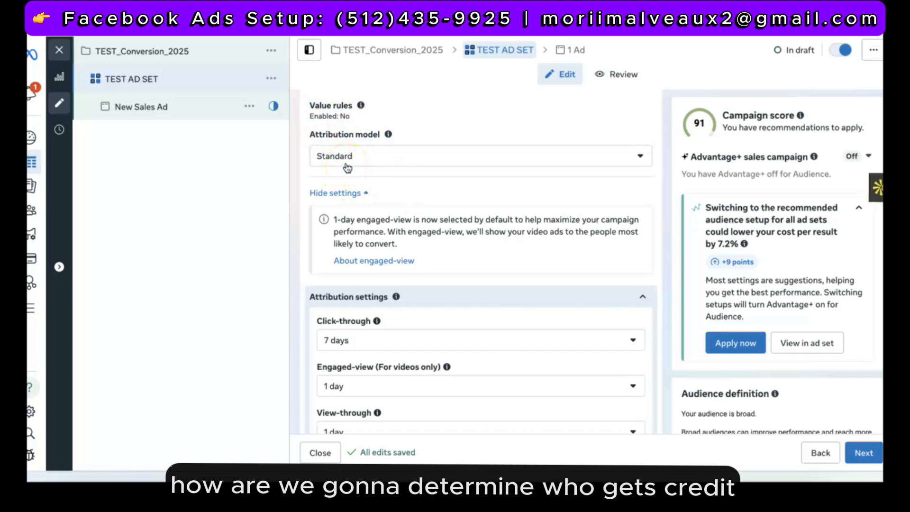
{"action": "scroll", "coordinate": [347, 263], "scroll_direction": "down", "scroll_amount": 3}
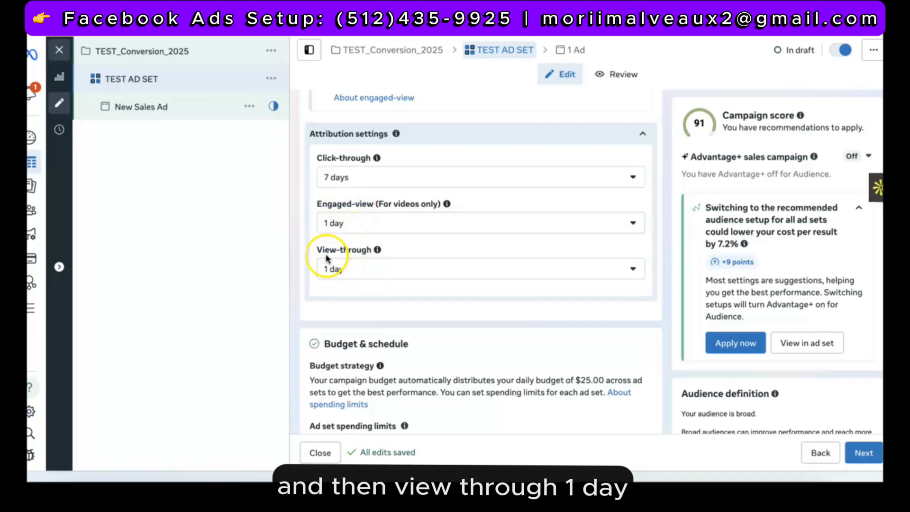
Review the ad set's budget and schedule, audience locations, age, gender, detailed targeting, languages and placement settings
{"action": "scroll", "coordinate": [335, 289], "scroll_direction": "down", "scroll_amount": 4}
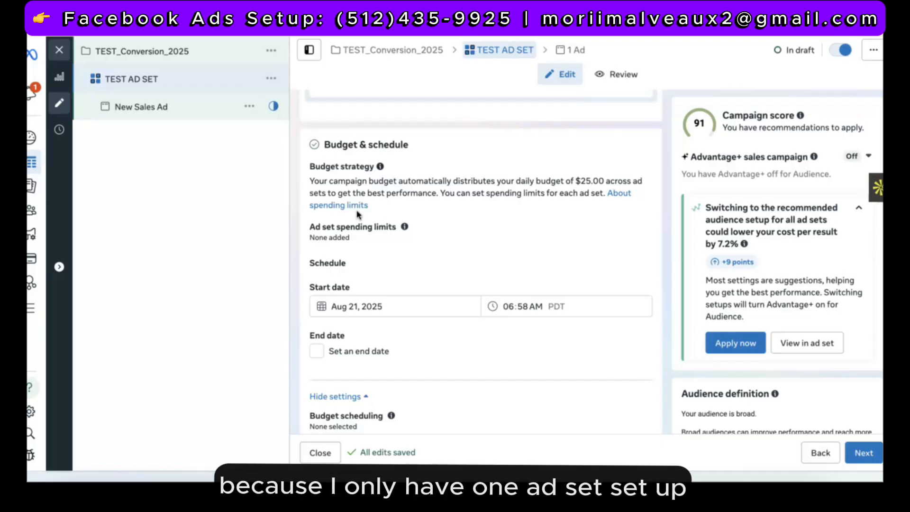
{"action": "scroll", "coordinate": [357, 213], "scroll_direction": "down", "scroll_amount": 2}
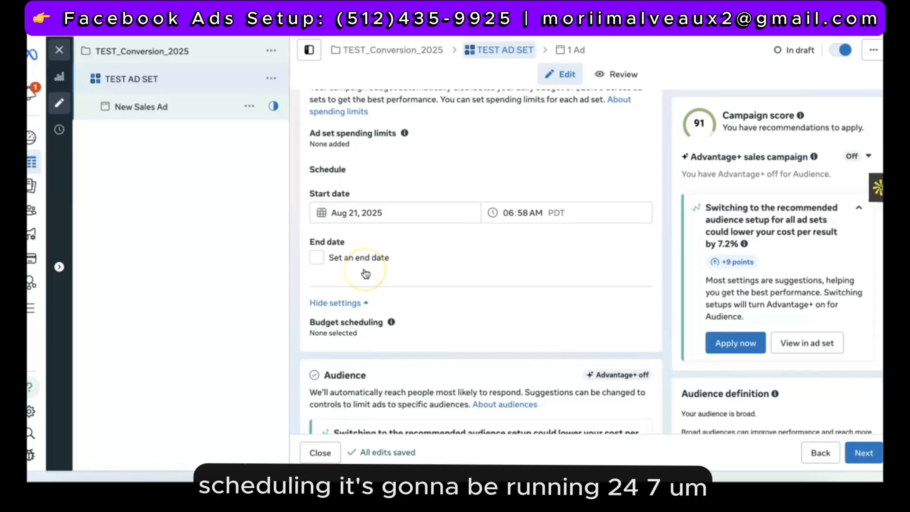
{"action": "scroll", "coordinate": [356, 268], "scroll_direction": "down", "scroll_amount": 5}
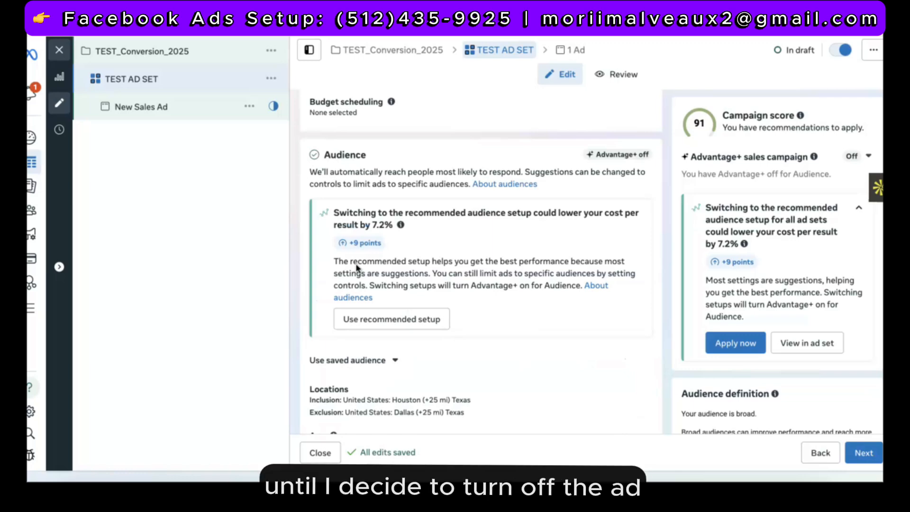
{"action": "scroll", "coordinate": [356, 268], "scroll_direction": "down", "scroll_amount": 1}
{"action": "scroll", "coordinate": [356, 268], "scroll_direction": "up", "scroll_amount": 3}
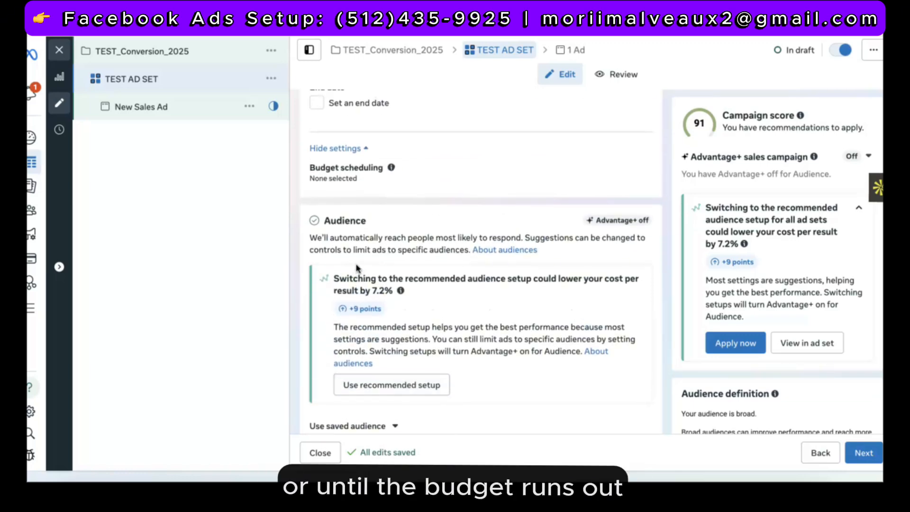
{"action": "scroll", "coordinate": [356, 268], "scroll_direction": "down", "scroll_amount": 3}
{"action": "scroll", "coordinate": [356, 268], "scroll_direction": "up", "scroll_amount": 2}
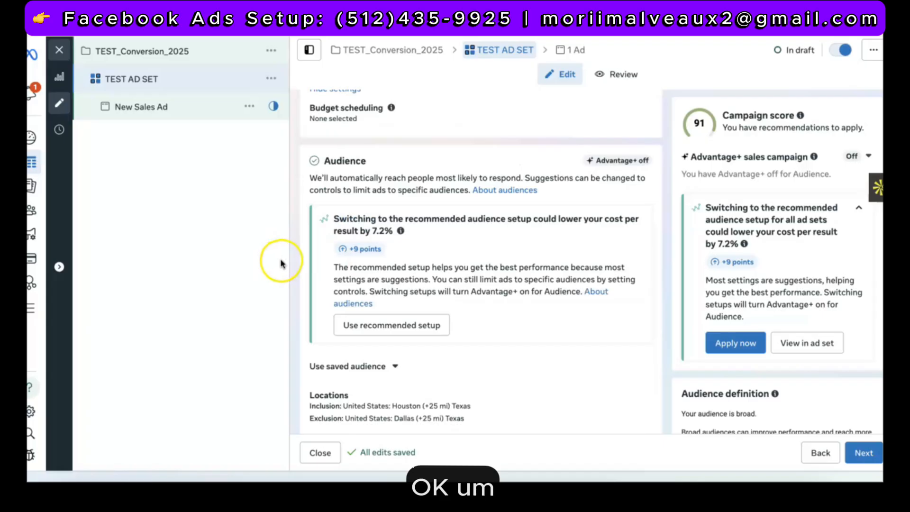
{"action": "scroll", "coordinate": [355, 322], "scroll_direction": "down", "scroll_amount": 3}
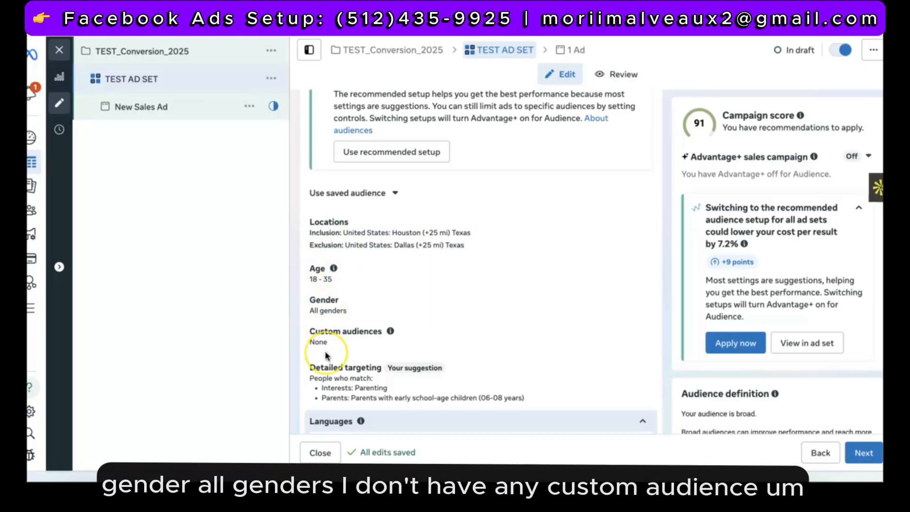
{"action": "scroll", "coordinate": [325, 356], "scroll_direction": "down", "scroll_amount": 3}
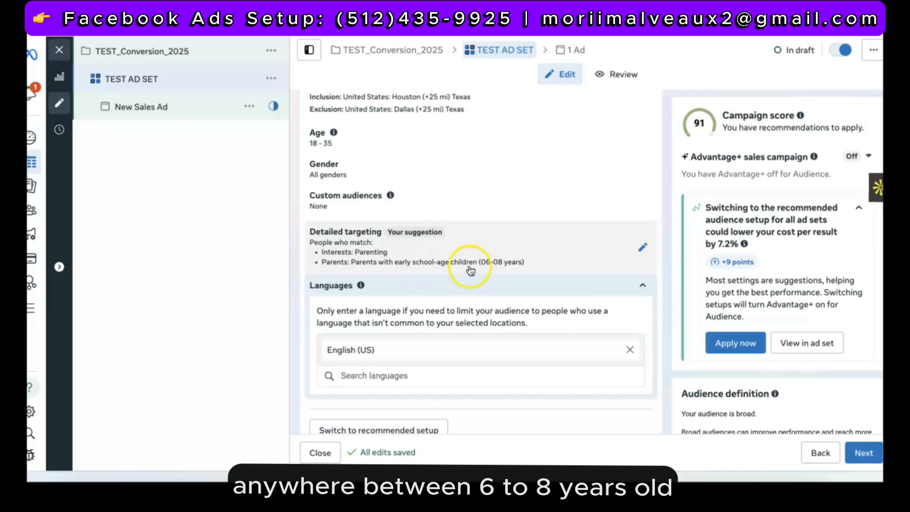
{"action": "scroll", "coordinate": [514, 272], "scroll_direction": "down", "scroll_amount": 3}
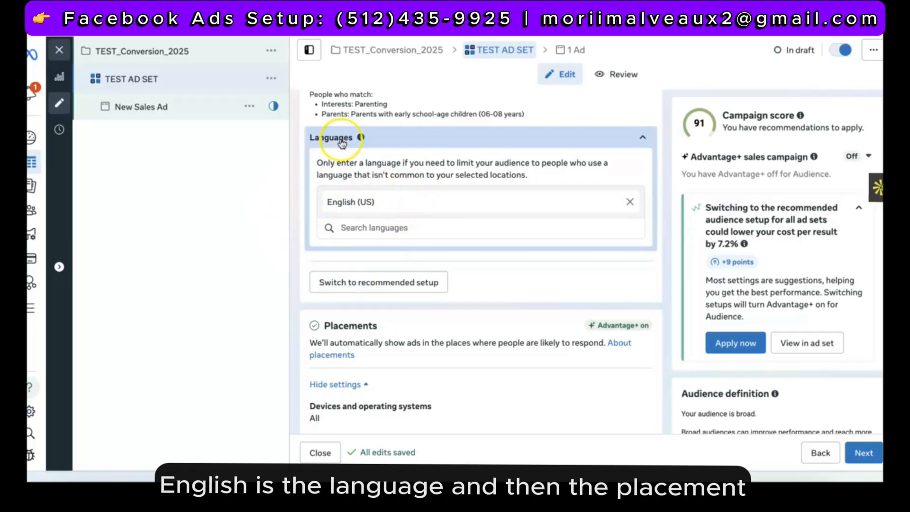
{"action": "scroll", "coordinate": [345, 199], "scroll_direction": "down", "scroll_amount": 4}
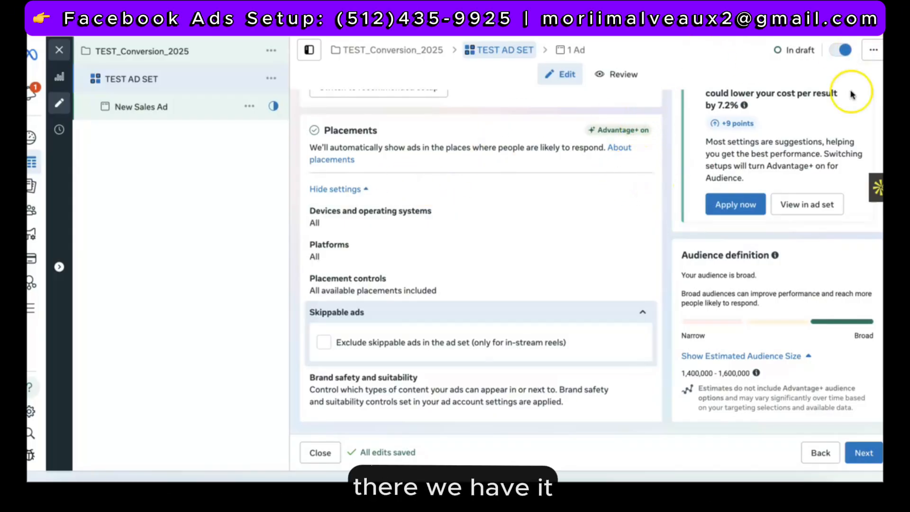
Proceed to the new sales ad, switch it off and name it Social Static_Combo_Prospecting_Brand W3 3.31 - 5.11_Growth (Paducah)
{"action": "left_click", "coordinate": [868, 455]}
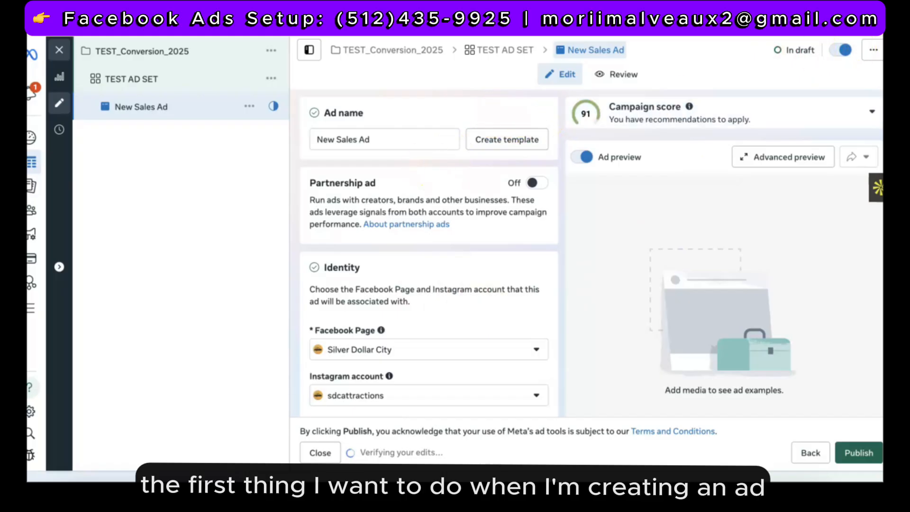
{"action": "left_click", "coordinate": [840, 50]}
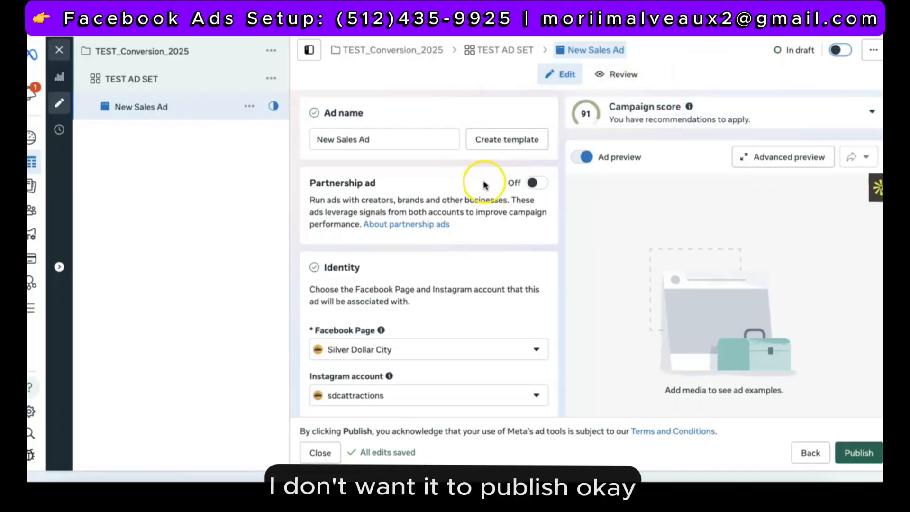
{"action": "triple_click", "coordinate": [339, 137]}
{"action": "key", "text": "BackSpace"}
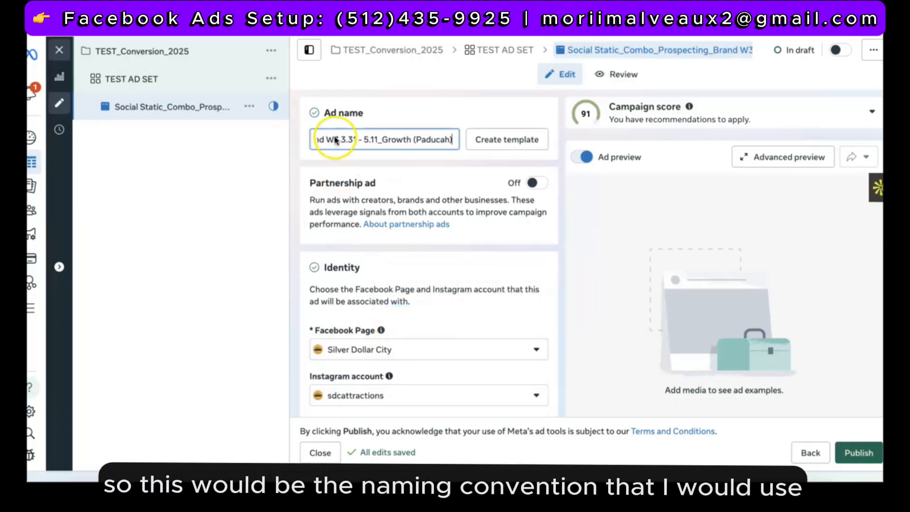
Examine the ad name's naming convention segment by segment, from the ad type through the prospecting and brand parts to the run dates
{"action": "left_click", "coordinate": [335, 137]}
{"action": "left_click", "coordinate": [325, 137]}
{"action": "left_click_drag", "start_coordinate": [326, 139], "coordinate": [363, 136]}
{"action": "left_click", "coordinate": [330, 133]}
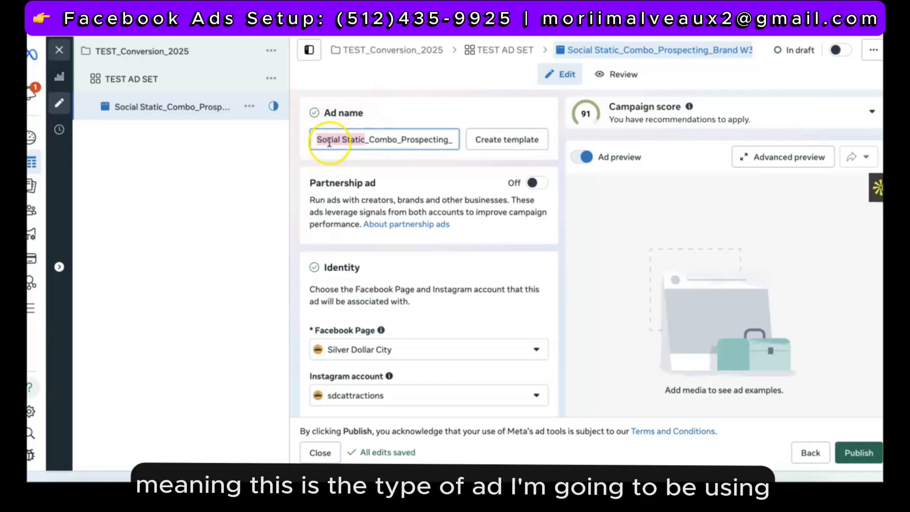
{"action": "left_click", "coordinate": [387, 141]}
{"action": "scroll", "coordinate": [387, 140], "scroll_direction": "right", "scroll_amount": 1}
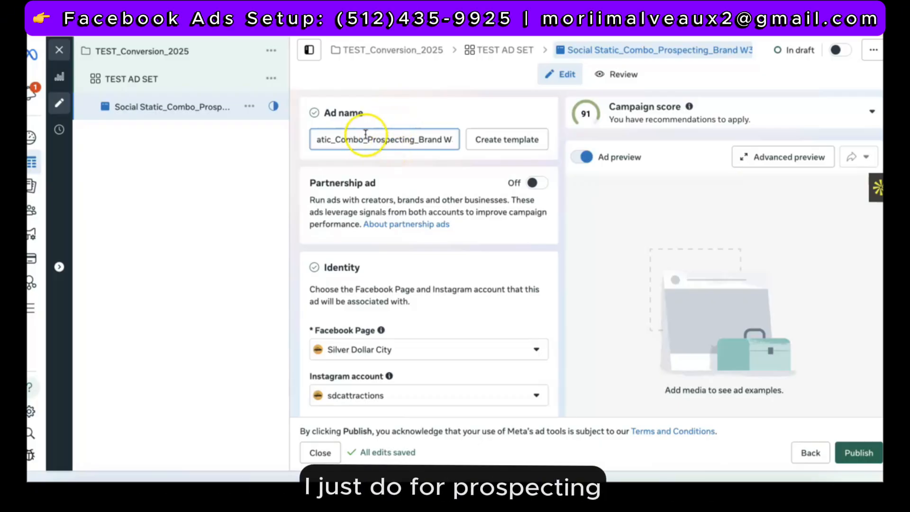
{"action": "left_click_drag", "start_coordinate": [367, 139], "coordinate": [413, 138]}
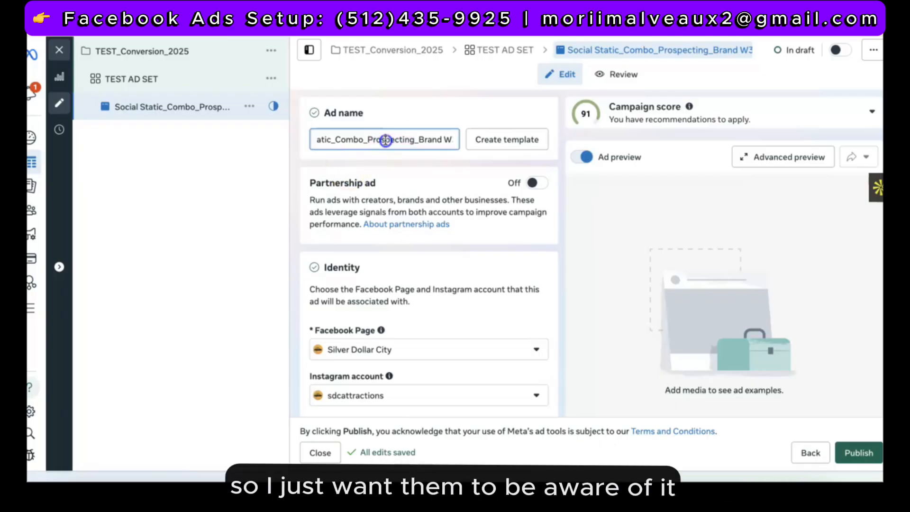
{"action": "left_click", "coordinate": [416, 141]}
{"action": "left_click_drag", "start_coordinate": [417, 141], "coordinate": [340, 141]}
{"action": "scroll", "coordinate": [380, 139], "scroll_direction": "left", "scroll_amount": 1}
{"action": "scroll", "coordinate": [380, 139], "scroll_direction": "left", "scroll_amount": 1}
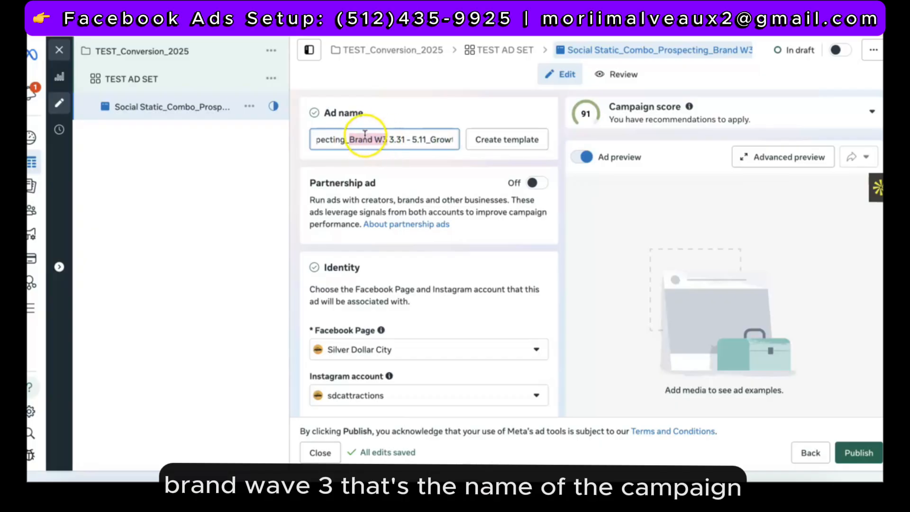
{"action": "left_click", "coordinate": [391, 137]}
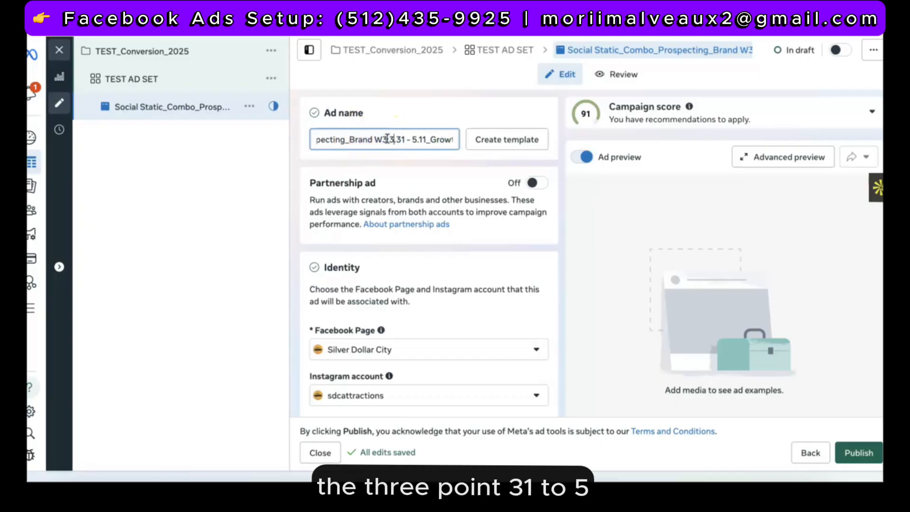
{"action": "left_click_drag", "start_coordinate": [391, 137], "coordinate": [406, 138]}
{"action": "left_click", "coordinate": [391, 139]}
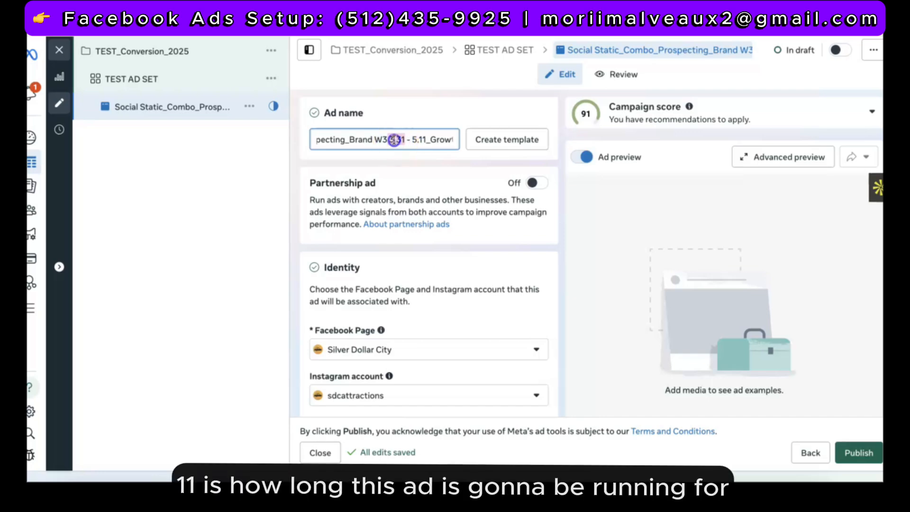
Examine the flight dates and the "Growth (Paducah)" market part at the end of the ad name
{"action": "left_click", "coordinate": [390, 140]}
{"action": "left_click_drag", "start_coordinate": [390, 140], "coordinate": [406, 171]}
{"action": "scroll", "coordinate": [425, 139], "scroll_direction": "right", "scroll_amount": 1}
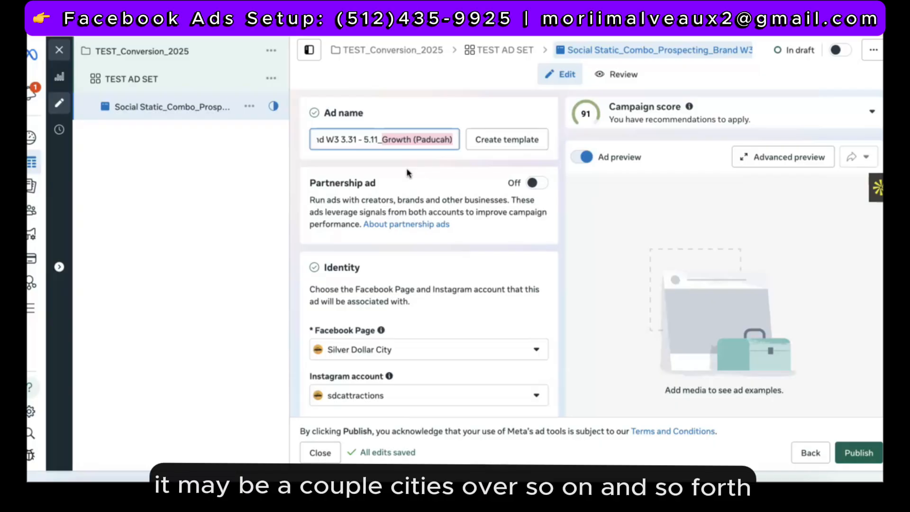
{"action": "scroll", "coordinate": [327, 242], "scroll_direction": "down", "scroll_amount": 2}
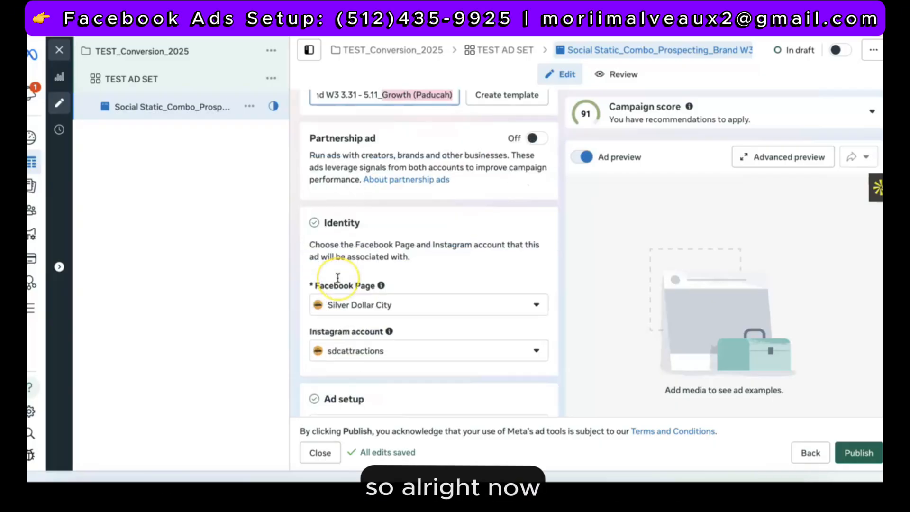
{"action": "scroll", "coordinate": [337, 278], "scroll_direction": "up", "scroll_amount": 2}
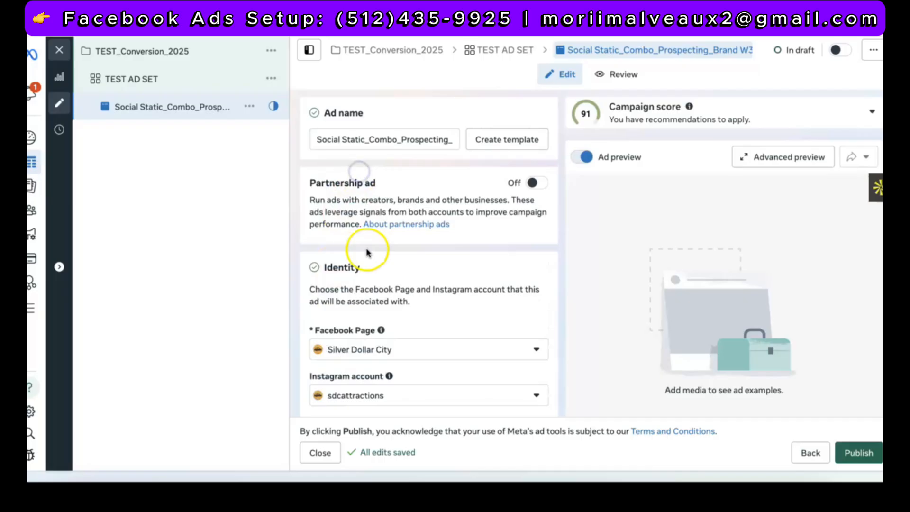
Review the ad's partnership setting and its Identity section with the Facebook Page and Instagram account
{"action": "scroll", "coordinate": [366, 226], "scroll_direction": "down", "scroll_amount": 2}
{"action": "scroll", "coordinate": [366, 225], "scroll_direction": "up", "scroll_amount": 1}
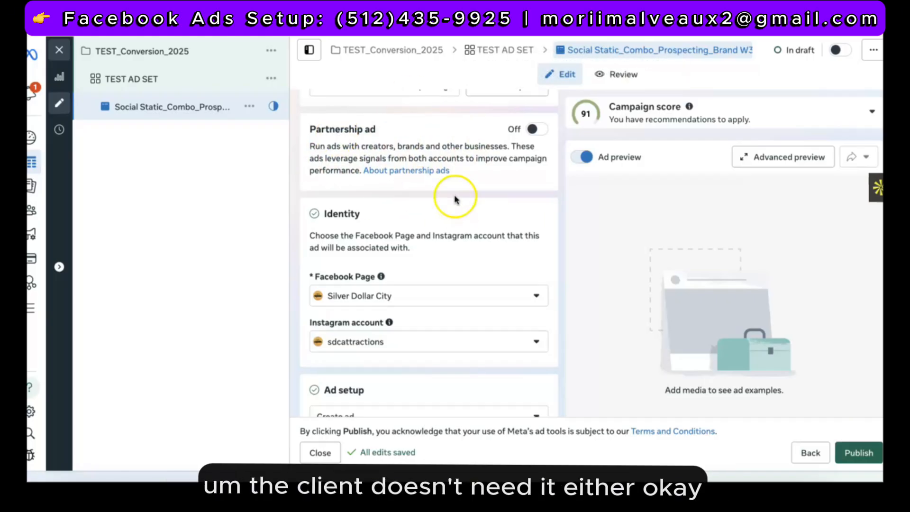
{"action": "scroll", "coordinate": [360, 185], "scroll_direction": "down", "scroll_amount": 2}
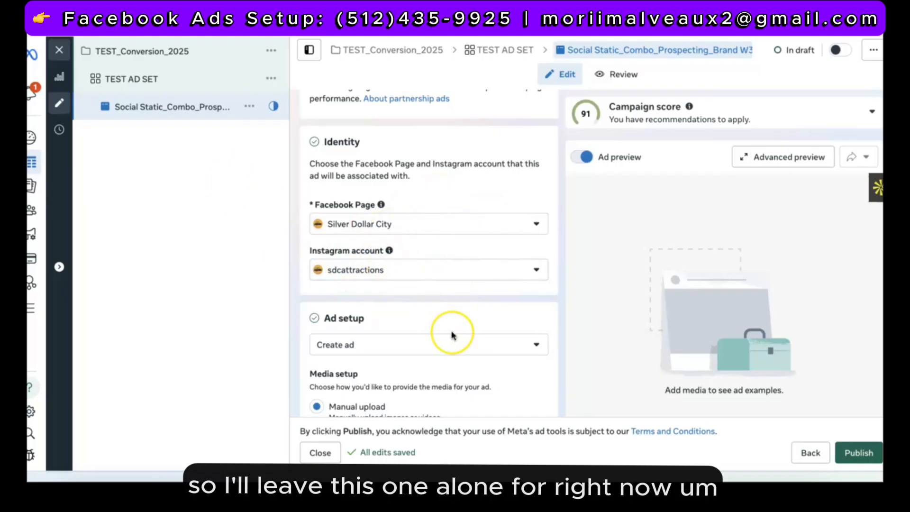
{"action": "scroll", "coordinate": [450, 336], "scroll_direction": "down", "scroll_amount": 5}
{"action": "scroll", "coordinate": [451, 335], "scroll_direction": "up", "scroll_amount": 4}
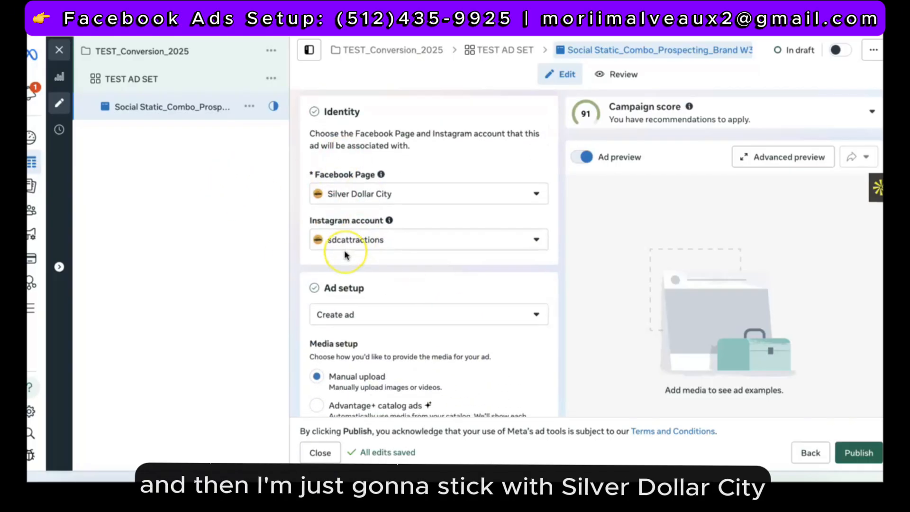
{"action": "scroll", "coordinate": [336, 252], "scroll_direction": "down", "scroll_amount": 4}
{"action": "scroll", "coordinate": [334, 251], "scroll_direction": "up", "scroll_amount": 4}
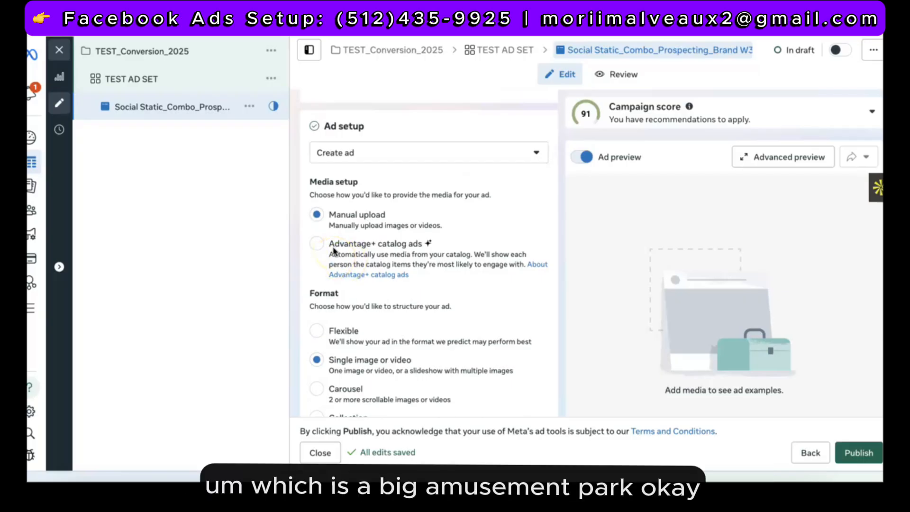
Examine the ad's media setup choices, Manual upload and Advantage+ catalog ads, and its available format options
{"action": "scroll", "coordinate": [333, 251], "scroll_direction": "down", "scroll_amount": 7}
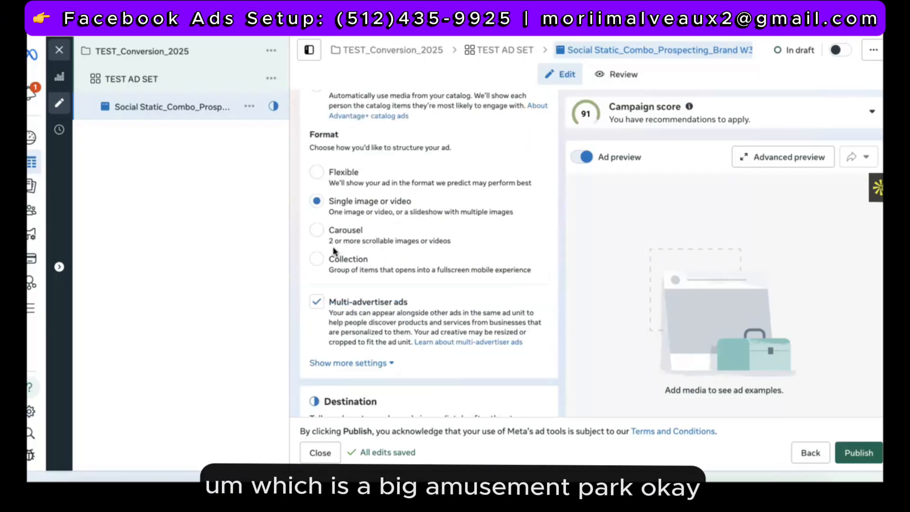
{"action": "scroll", "coordinate": [322, 223], "scroll_direction": "up", "scroll_amount": 3}
{"action": "scroll", "coordinate": [322, 219], "scroll_direction": "up", "scroll_amount": 2}
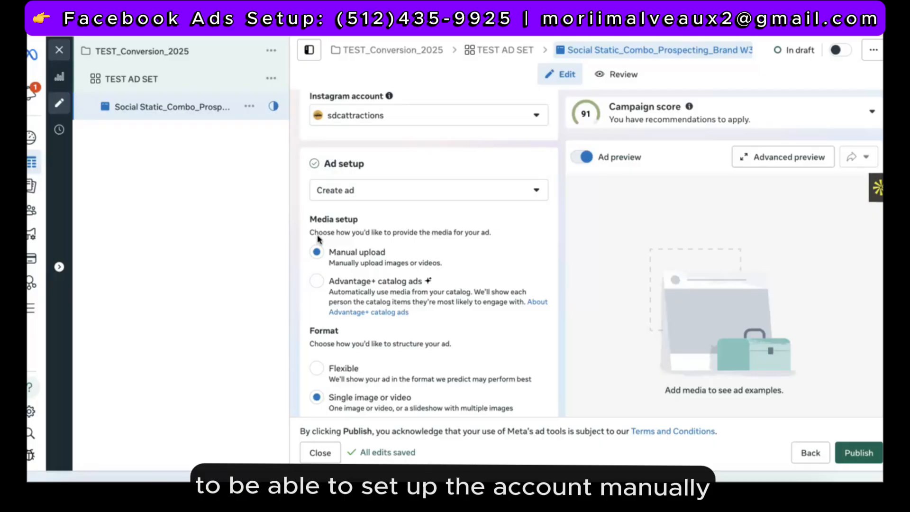
{"action": "left_click", "coordinate": [313, 270]}
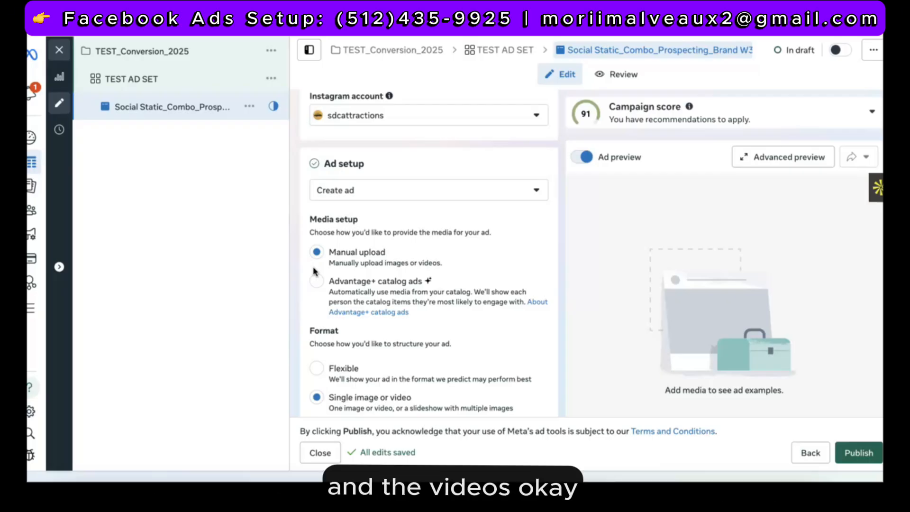
{"action": "left_click", "coordinate": [317, 281]}
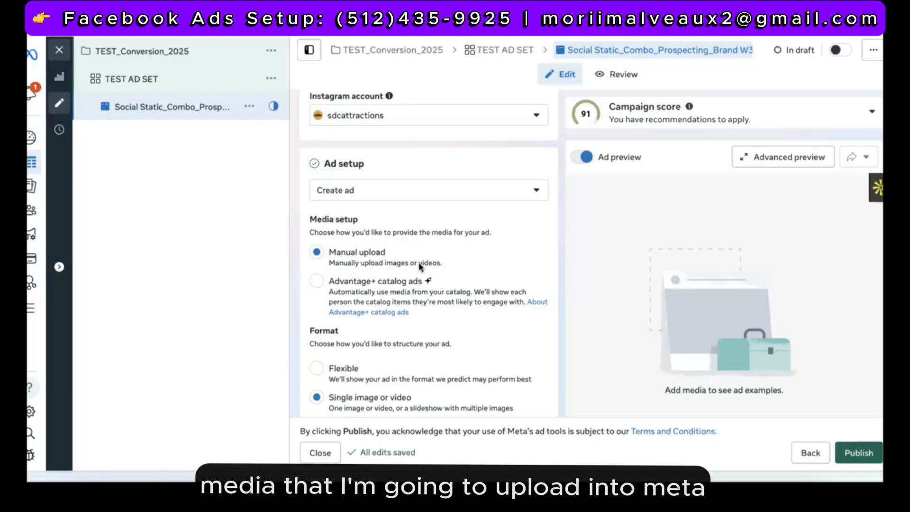
{"action": "scroll", "coordinate": [419, 266], "scroll_direction": "down", "scroll_amount": 3}
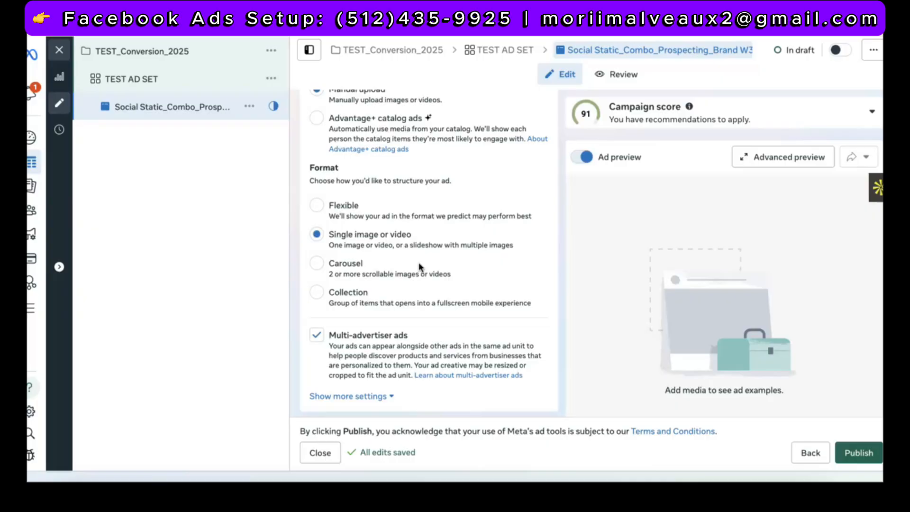
{"action": "left_click", "coordinate": [323, 161]}
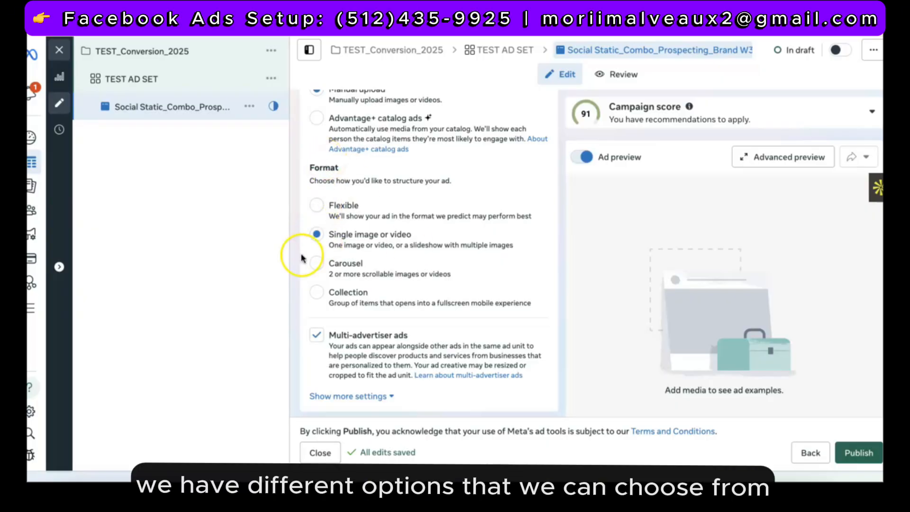
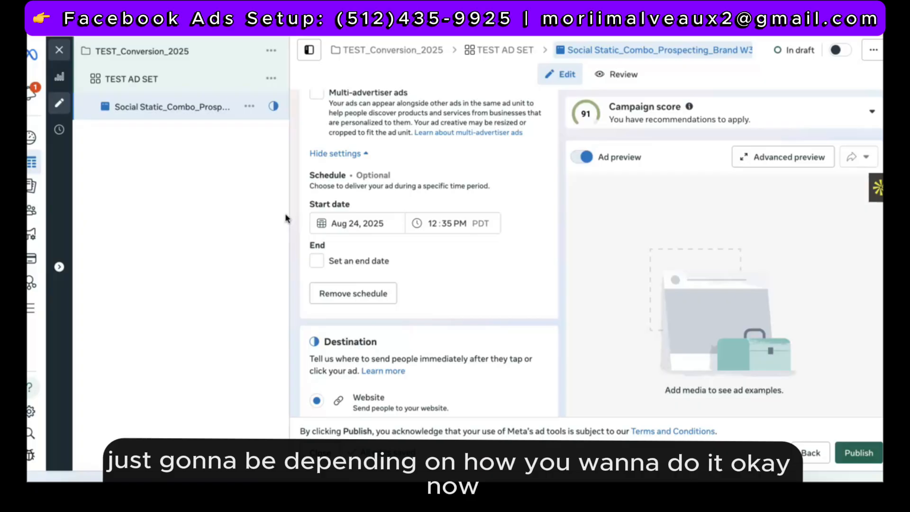
Look through the remaining ad sections, from schedule and Destination to Ad creative, Languages and Tracking
{"action": "scroll", "coordinate": [335, 228], "scroll_direction": "up", "scroll_amount": 4}
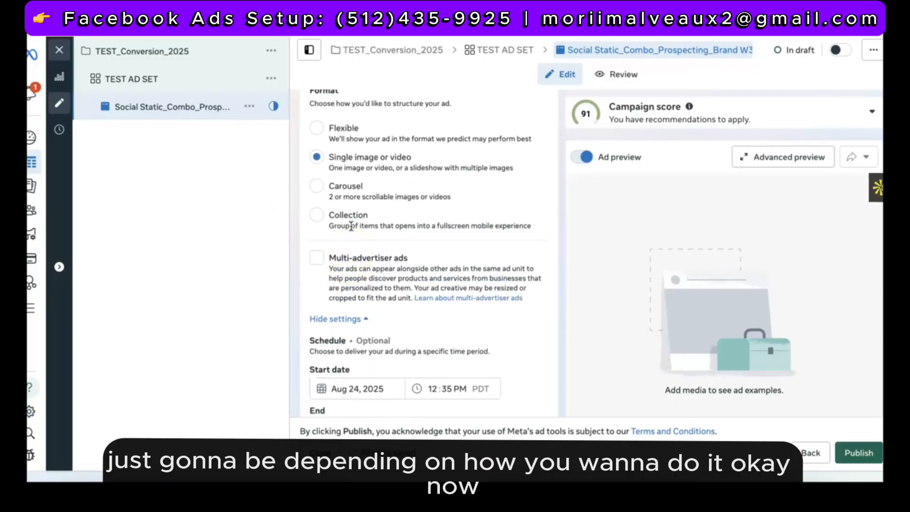
{"action": "scroll", "coordinate": [351, 226], "scroll_direction": "down", "scroll_amount": 10}
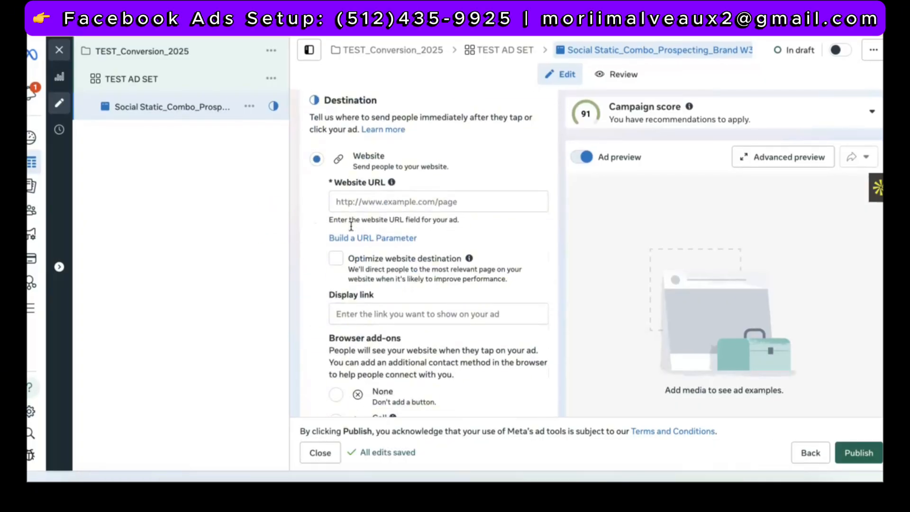
{"action": "scroll", "coordinate": [350, 227], "scroll_direction": "down", "scroll_amount": 1}
{"action": "scroll", "coordinate": [341, 220], "scroll_direction": "up", "scroll_amount": 1}
{"action": "scroll", "coordinate": [333, 152], "scroll_direction": "up", "scroll_amount": 2}
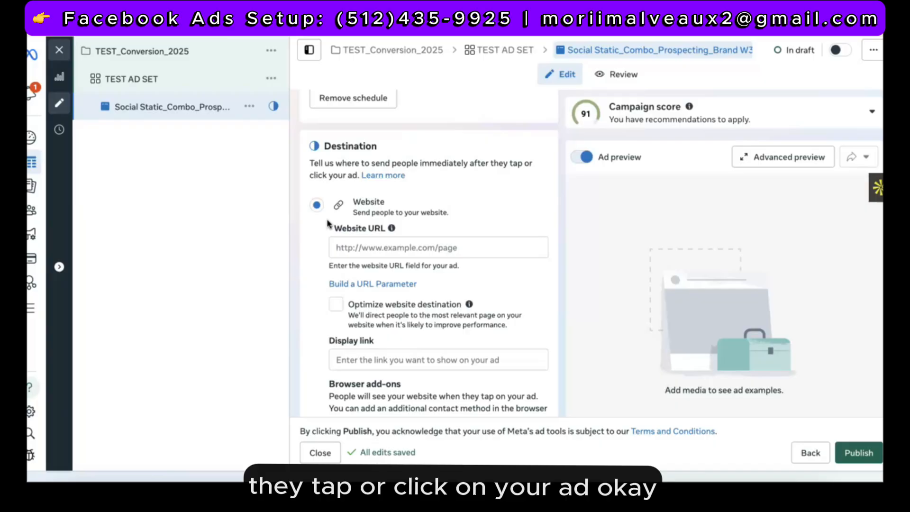
{"action": "scroll", "coordinate": [327, 223], "scroll_direction": "down", "scroll_amount": 3}
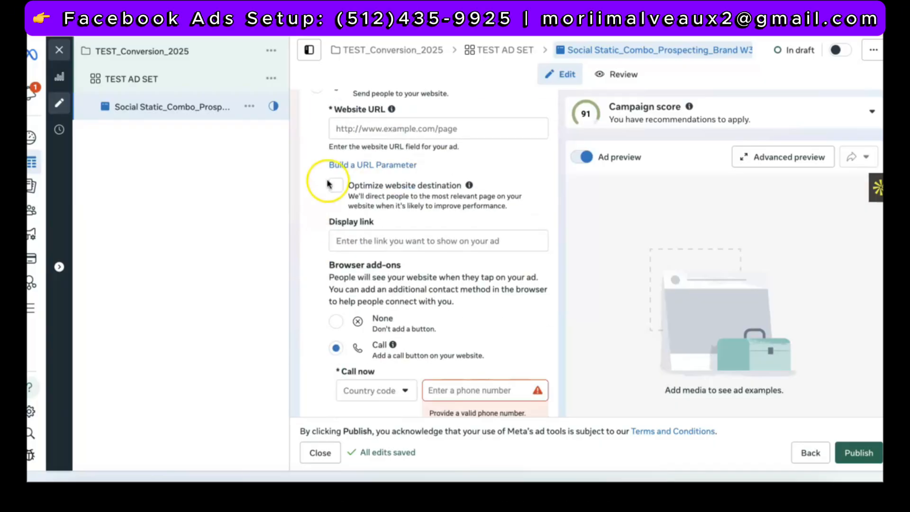
{"action": "scroll", "coordinate": [335, 182], "scroll_direction": "down", "scroll_amount": 5}
{"action": "scroll", "coordinate": [334, 182], "scroll_direction": "down", "scroll_amount": 10}
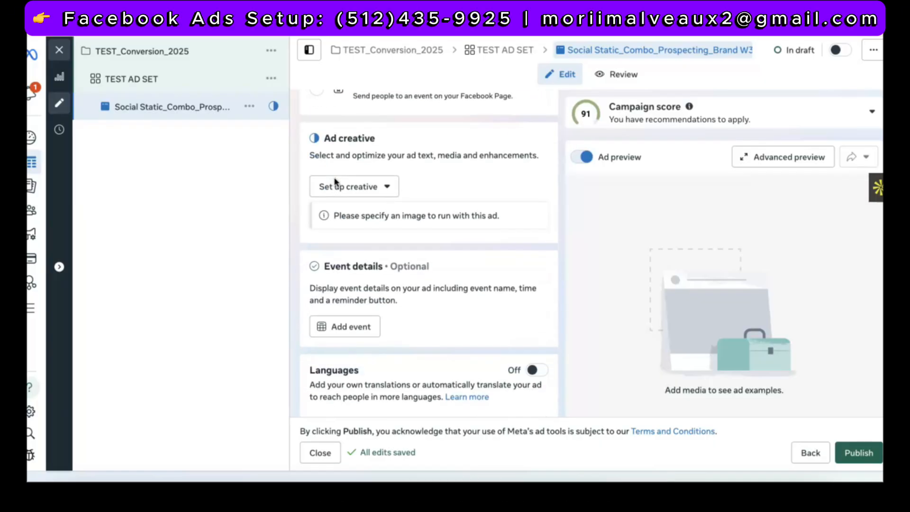
{"action": "scroll", "coordinate": [334, 181], "scroll_direction": "up", "scroll_amount": 8}
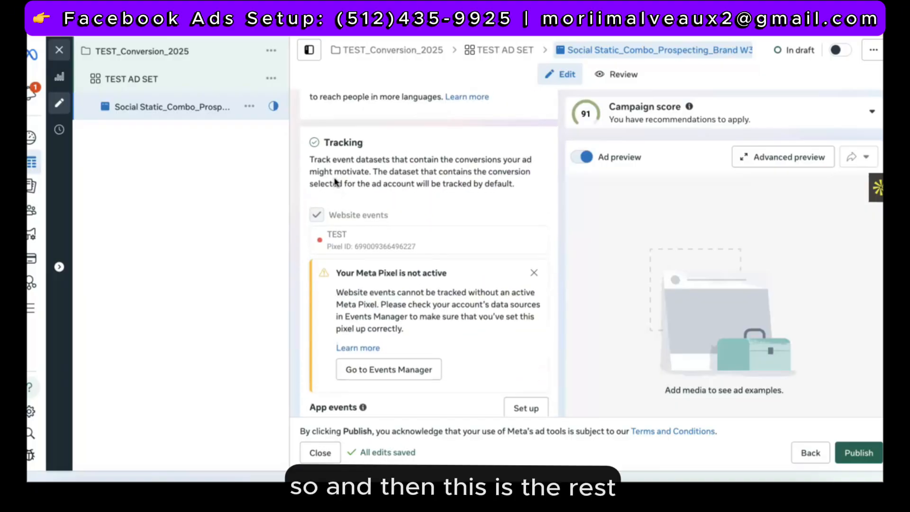
{"action": "scroll", "coordinate": [334, 182], "scroll_direction": "up", "scroll_amount": 15}
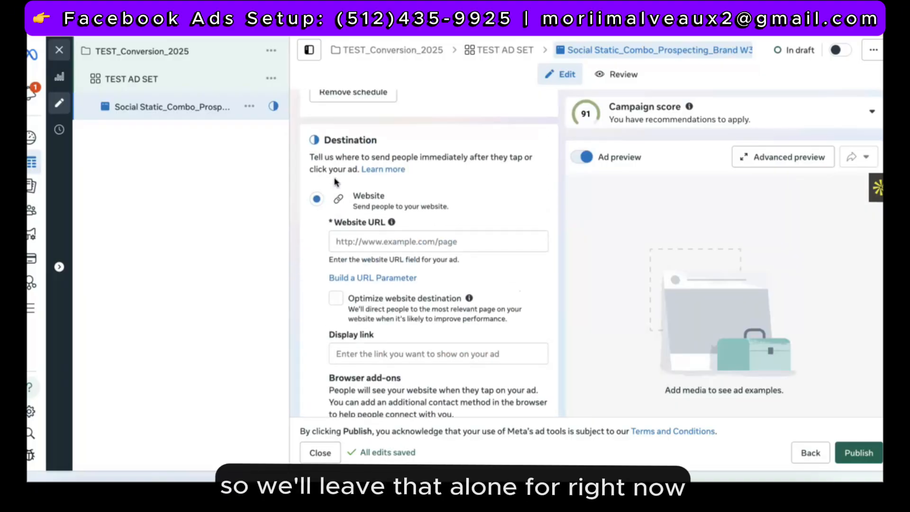
{"action": "scroll", "coordinate": [335, 181], "scroll_direction": "up", "scroll_amount": 2}
{"action": "scroll", "coordinate": [334, 181], "scroll_direction": "down", "scroll_amount": 4}
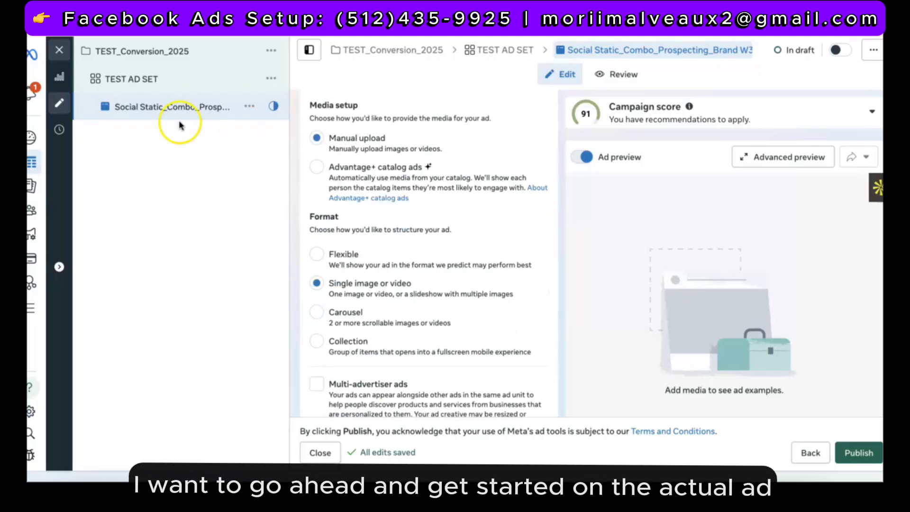
Switch to the Silver Dollar City social spreadsheet in Google Sheets and review its flight dates, targeting, asset types and main copy
{"action": "mouse_move", "coordinate": [28, 128]}
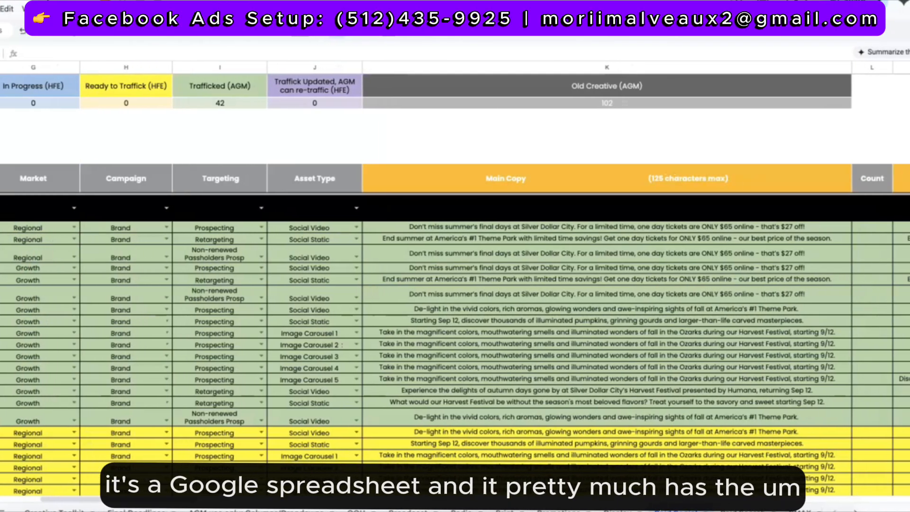
{"action": "scroll", "coordinate": [331, 357], "scroll_direction": "left", "scroll_amount": 8}
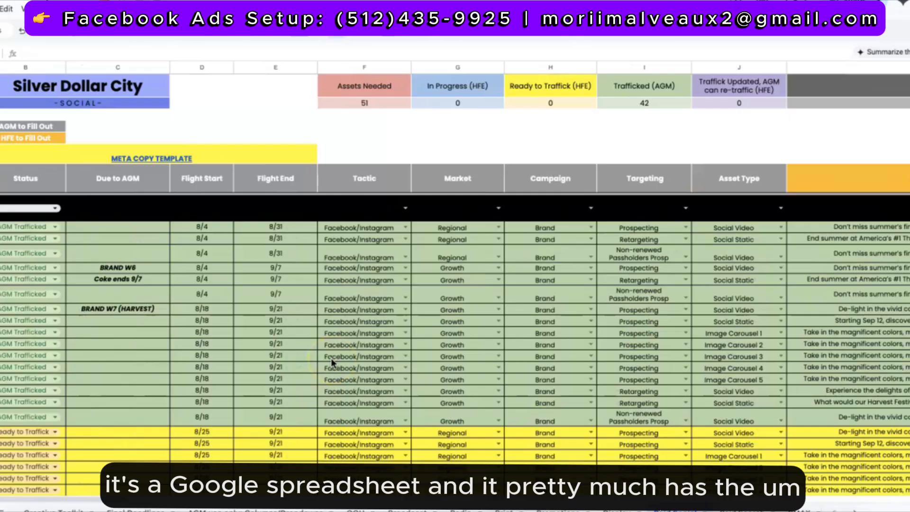
{"action": "scroll", "coordinate": [331, 358], "scroll_direction": "down", "scroll_amount": 5}
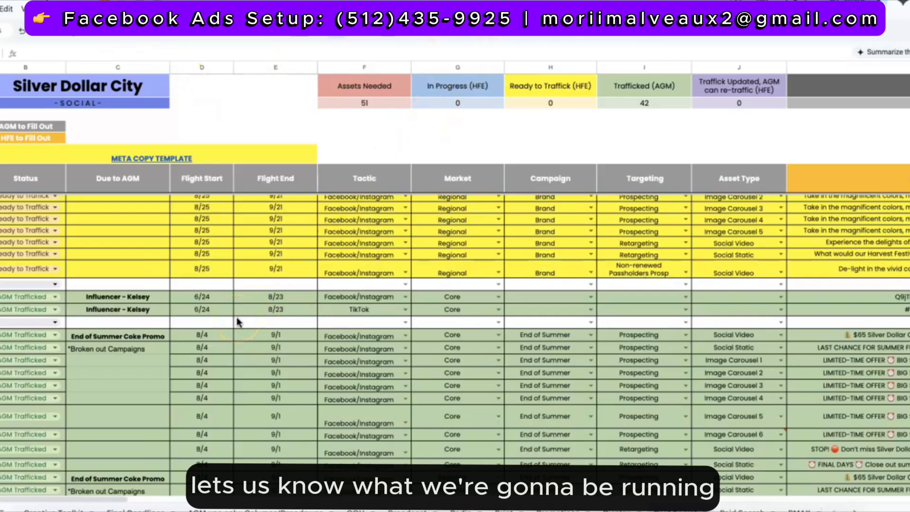
{"action": "scroll", "coordinate": [233, 332], "scroll_direction": "down", "scroll_amount": 4}
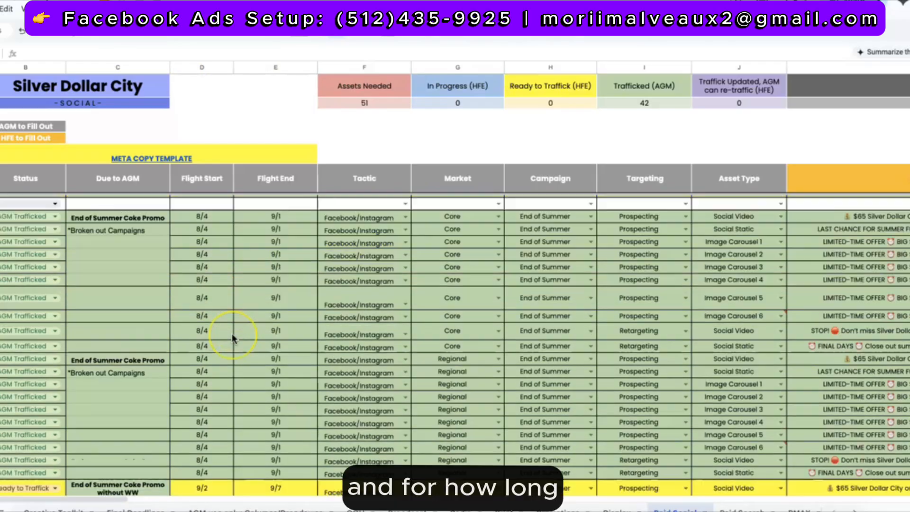
{"action": "scroll", "coordinate": [232, 333], "scroll_direction": "down", "scroll_amount": 15}
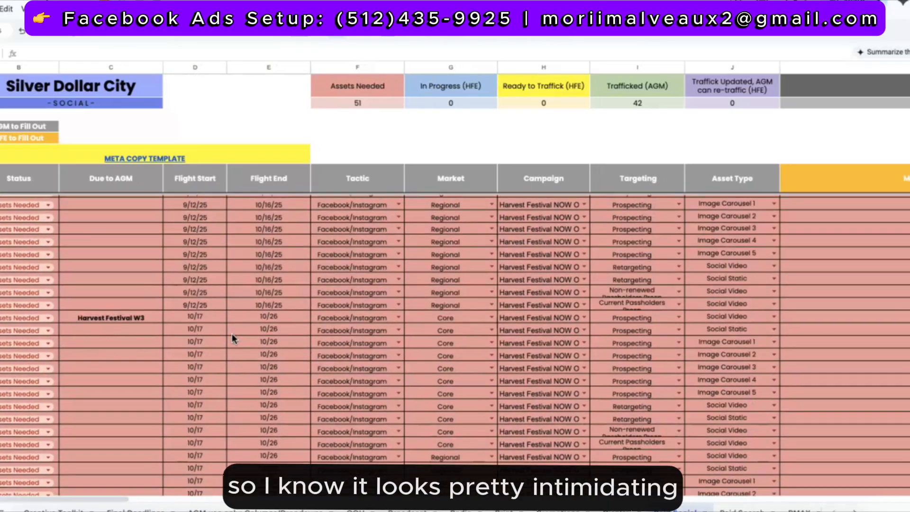
{"action": "scroll", "coordinate": [231, 333], "scroll_direction": "up", "scroll_amount": 15}
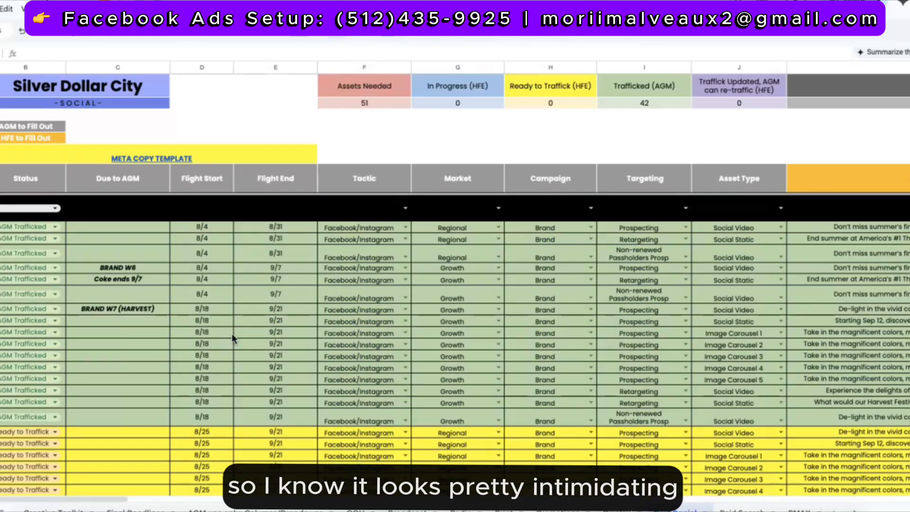
{"action": "scroll", "coordinate": [232, 333], "scroll_direction": "right", "scroll_amount": 8}
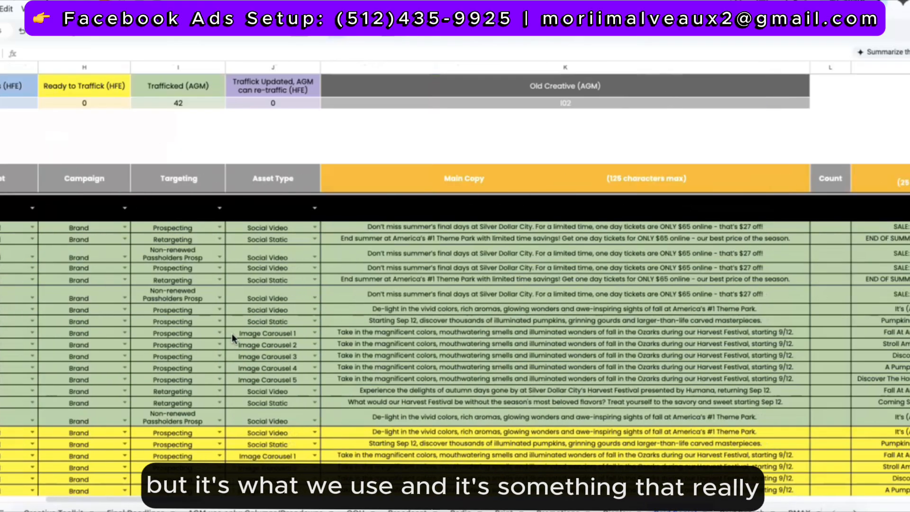
{"action": "scroll", "coordinate": [232, 333], "scroll_direction": "left", "scroll_amount": 8}
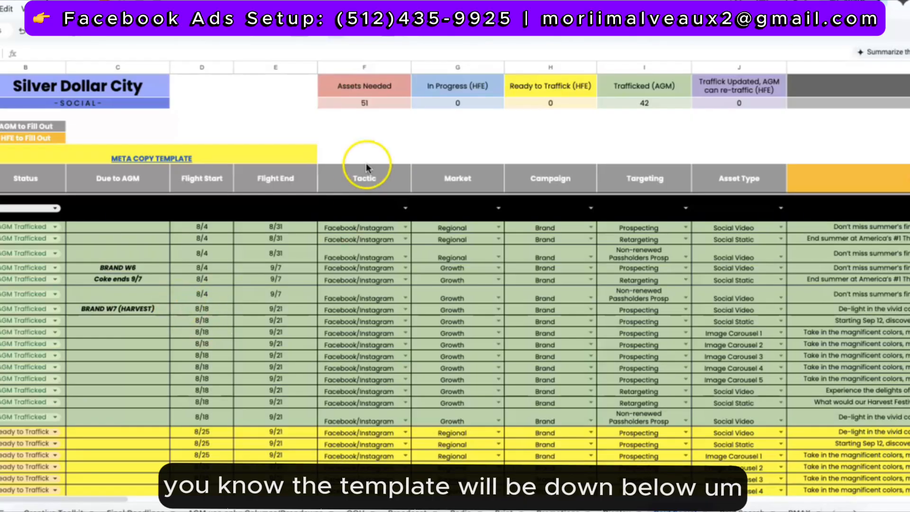
Compare the status of the green trafficked ads and the yellow ready-to-traffic ads in the spreadsheet
{"action": "scroll", "coordinate": [360, 164], "scroll_direction": "down", "scroll_amount": 5}
{"action": "scroll", "coordinate": [385, 300], "scroll_direction": "up", "scroll_amount": 5}
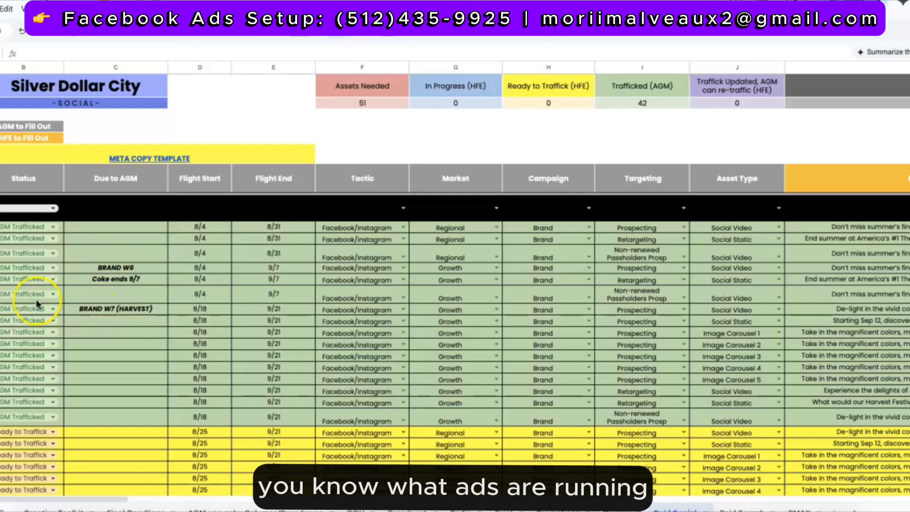
{"action": "scroll", "coordinate": [36, 300], "scroll_direction": "left", "scroll_amount": 1}
{"action": "scroll", "coordinate": [26, 417], "scroll_direction": "down", "scroll_amount": 4}
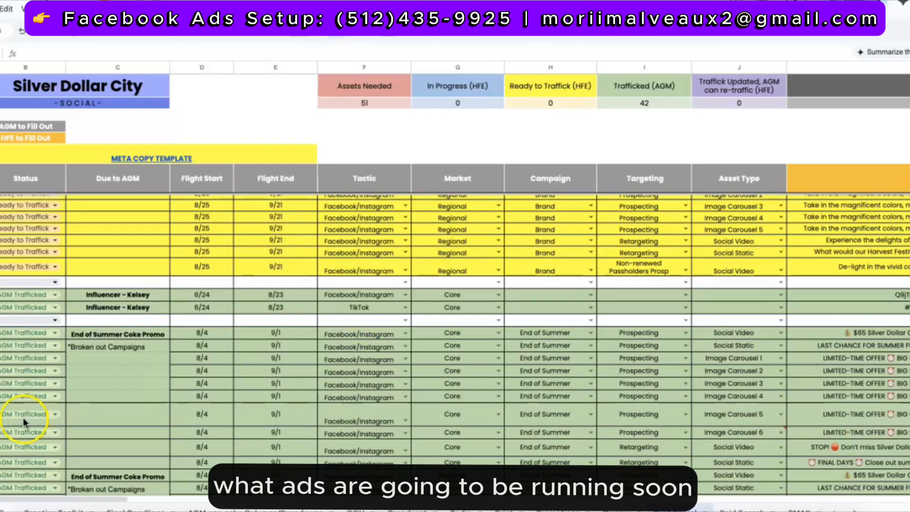
{"action": "scroll", "coordinate": [60, 365], "scroll_direction": "up", "scroll_amount": 1}
{"action": "scroll", "coordinate": [59, 364], "scroll_direction": "down", "scroll_amount": 15}
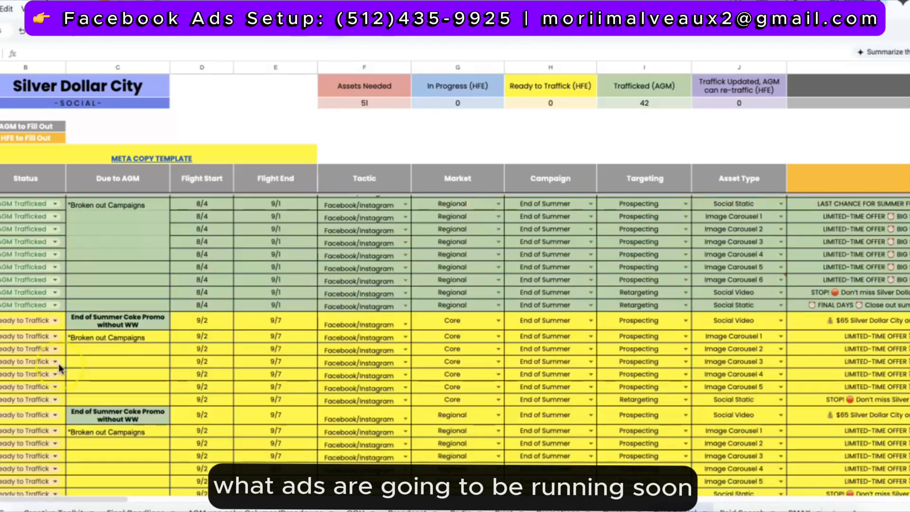
{"action": "scroll", "coordinate": [59, 367], "scroll_direction": "up", "scroll_amount": 15}
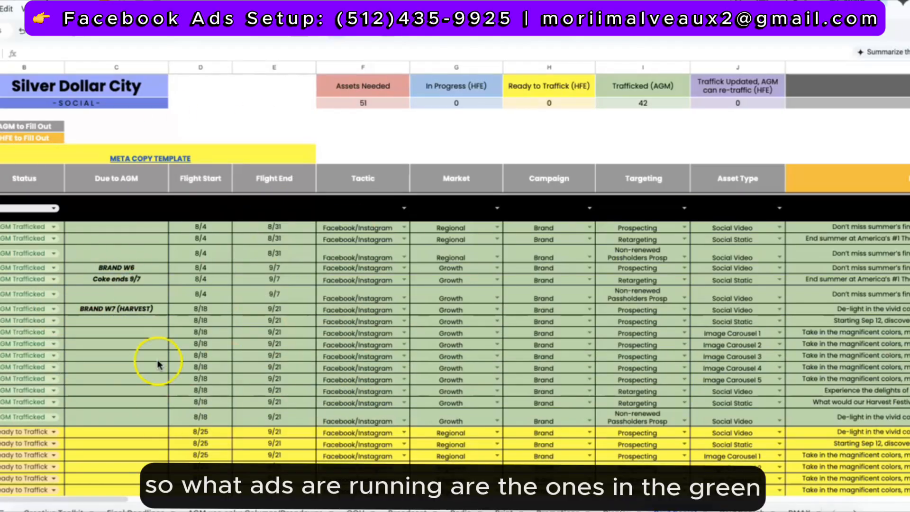
{"action": "scroll", "coordinate": [135, 390], "scroll_direction": "down", "scroll_amount": 5}
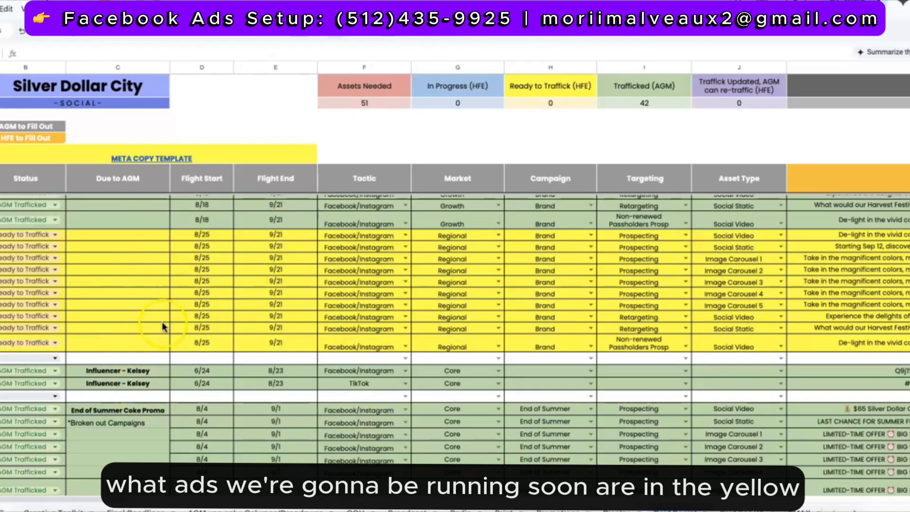
Examine the spreadsheet's yellow ready-to-traffic rows and red assets-needed Harvest Festival rows, including their copy and Destination URL columns
{"action": "scroll", "coordinate": [142, 280], "scroll_direction": "down", "scroll_amount": 5}
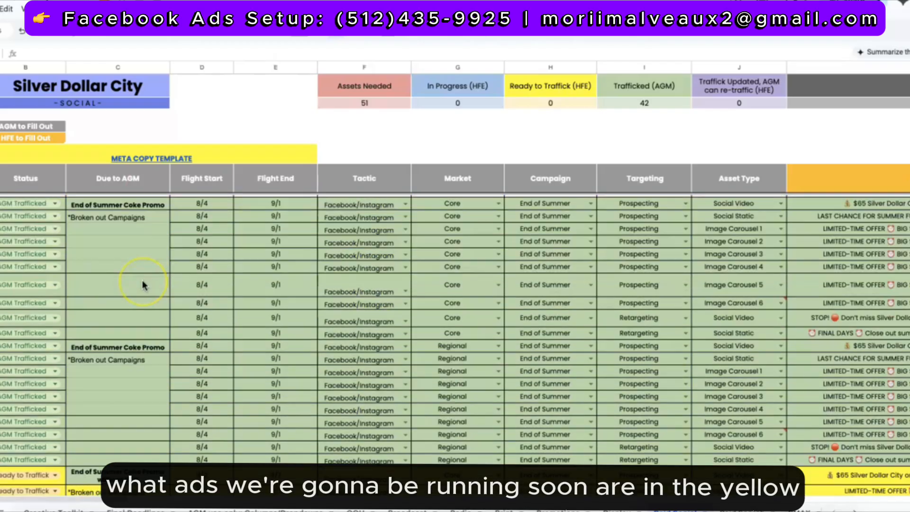
{"action": "scroll", "coordinate": [142, 280], "scroll_direction": "up", "scroll_amount": 7}
{"action": "scroll", "coordinate": [188, 329], "scroll_direction": "down", "scroll_amount": 15}
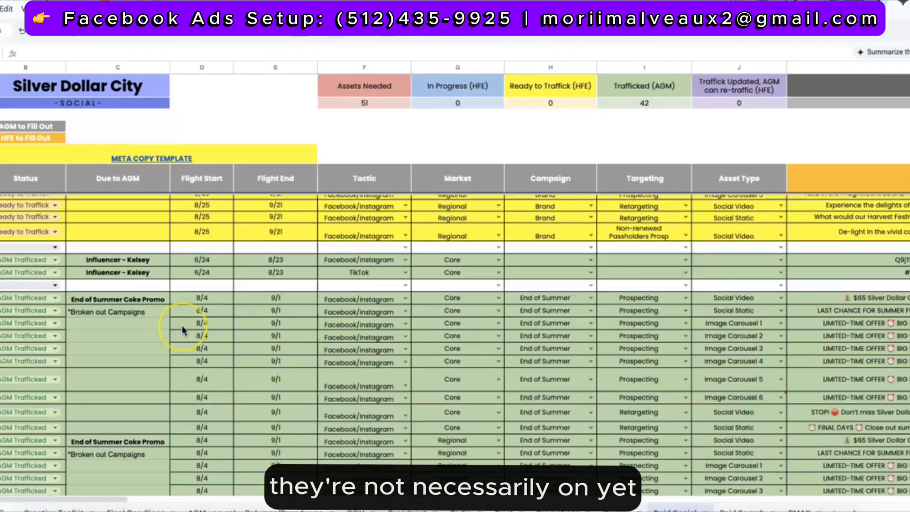
{"action": "scroll", "coordinate": [181, 374], "scroll_direction": "down", "scroll_amount": 3}
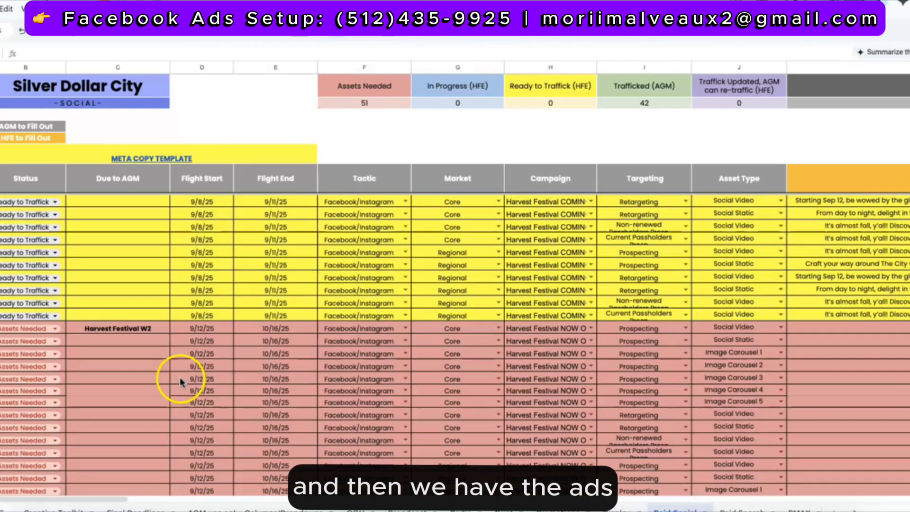
{"action": "scroll", "coordinate": [220, 359], "scroll_direction": "right", "scroll_amount": 10}
{"action": "scroll", "coordinate": [220, 359], "scroll_direction": "right", "scroll_amount": 8}
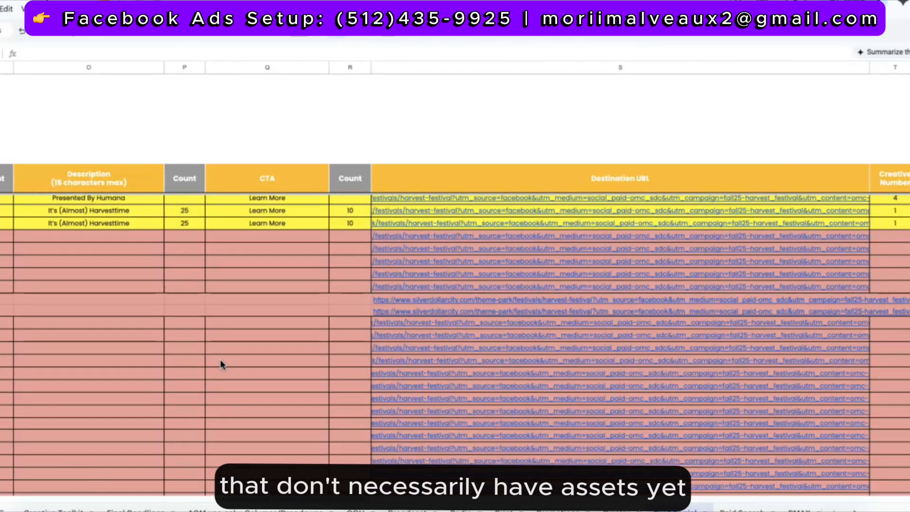
{"action": "scroll", "coordinate": [220, 359], "scroll_direction": "left", "scroll_amount": 20}
{"action": "scroll", "coordinate": [220, 360], "scroll_direction": "down", "scroll_amount": 1}
{"action": "scroll", "coordinate": [205, 317], "scroll_direction": "up", "scroll_amount": 10}
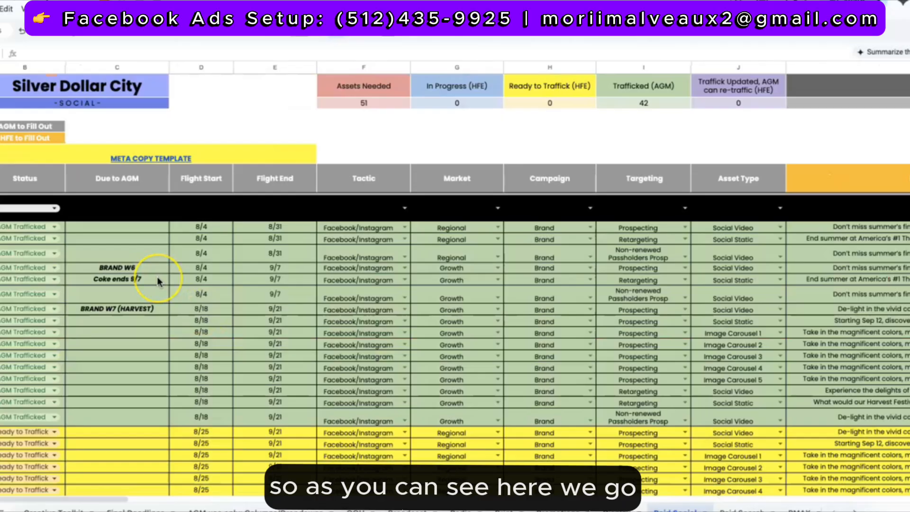
Find a trafficked ad to reuse and select the 8/18 flight start of the Growth Prospecting Social Static row under BRAND W7 (HARVEST)
{"action": "scroll", "coordinate": [157, 276], "scroll_direction": "down", "scroll_amount": 4}
{"action": "scroll", "coordinate": [157, 277], "scroll_direction": "up", "scroll_amount": 1}
{"action": "scroll", "coordinate": [117, 265], "scroll_direction": "up", "scroll_amount": 3}
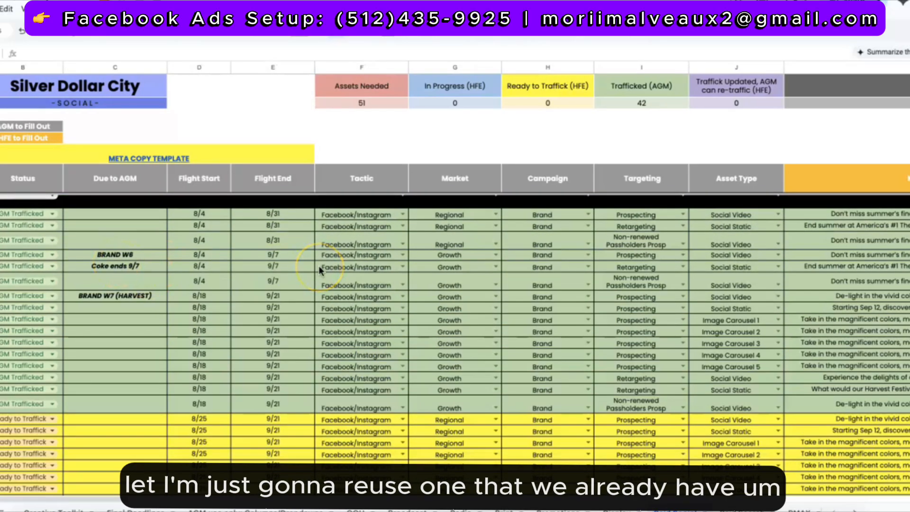
{"action": "scroll", "coordinate": [318, 265], "scroll_direction": "up", "scroll_amount": 1}
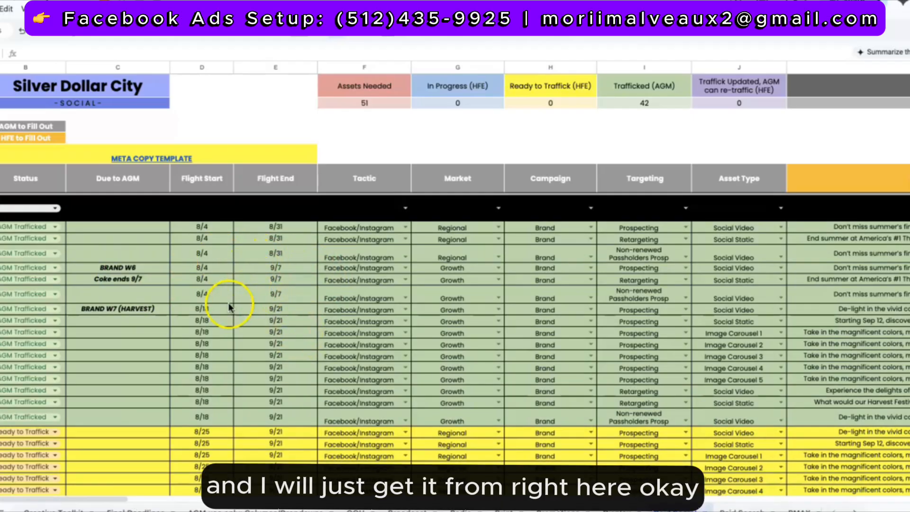
{"action": "left_click", "coordinate": [210, 319]}
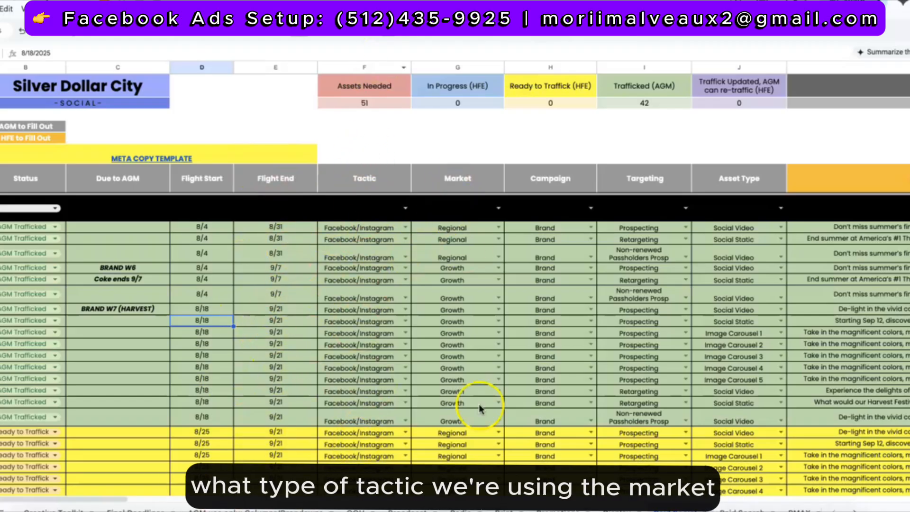
Review the ads' targeting, asset type, main copy, headline, description, CTA, Destination URL and creative link columns
{"action": "scroll", "coordinate": [570, 330], "scroll_direction": "right", "scroll_amount": 5}
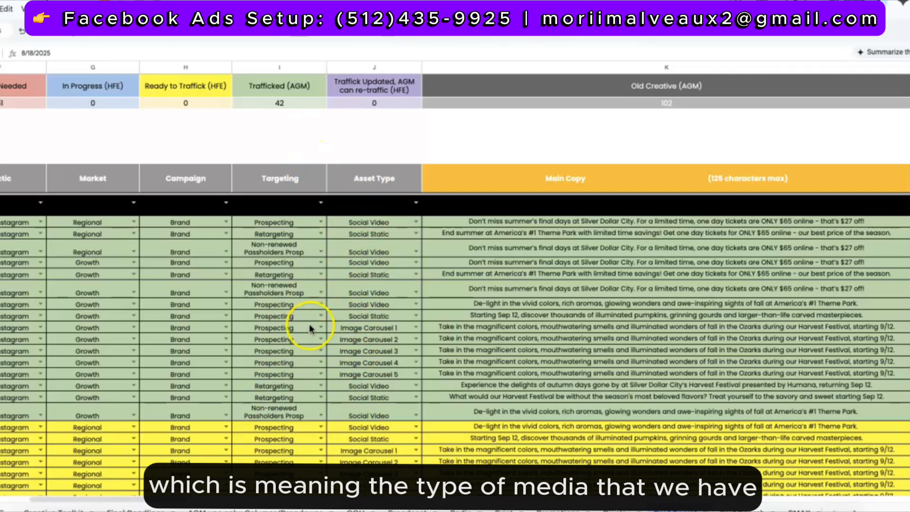
{"action": "scroll", "coordinate": [464, 323], "scroll_direction": "right", "scroll_amount": 5}
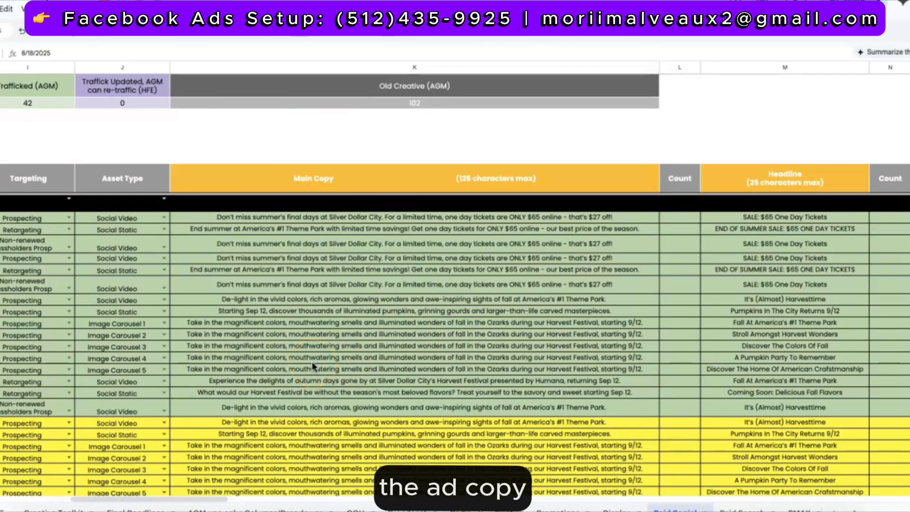
{"action": "scroll", "coordinate": [631, 353], "scroll_direction": "right", "scroll_amount": 6}
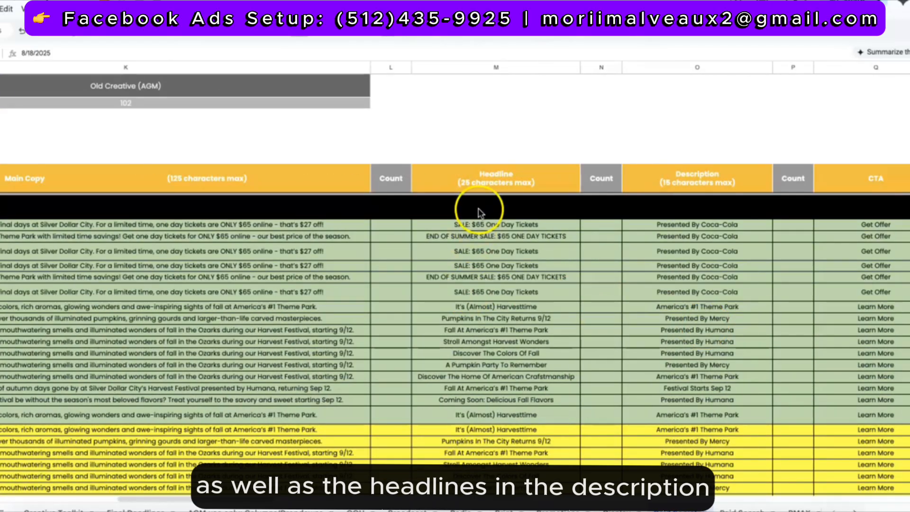
{"action": "scroll", "coordinate": [645, 361], "scroll_direction": "right", "scroll_amount": 8}
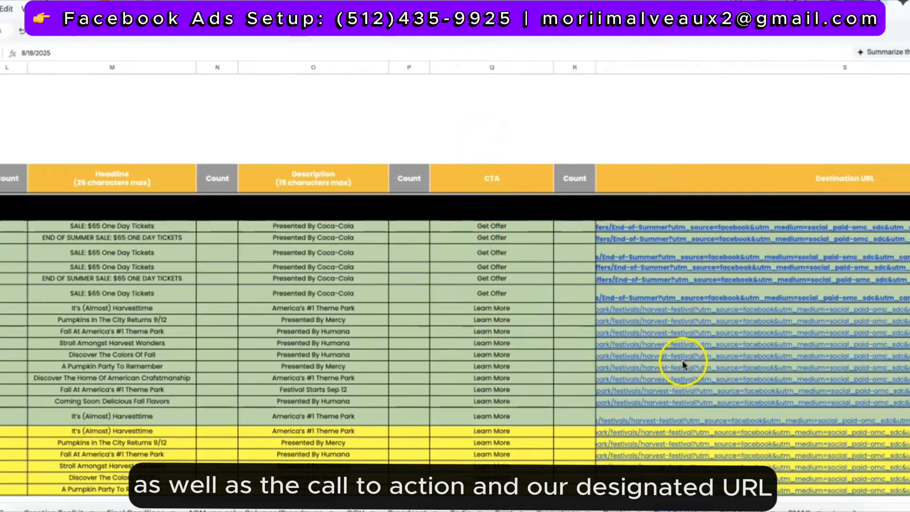
{"action": "scroll", "coordinate": [680, 361], "scroll_direction": "right", "scroll_amount": 6}
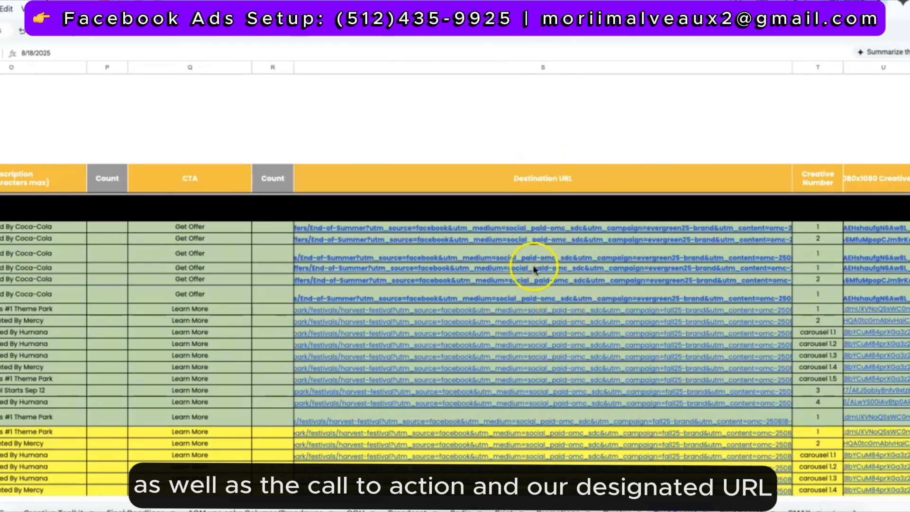
{"action": "scroll", "coordinate": [534, 270], "scroll_direction": "right", "scroll_amount": 9}
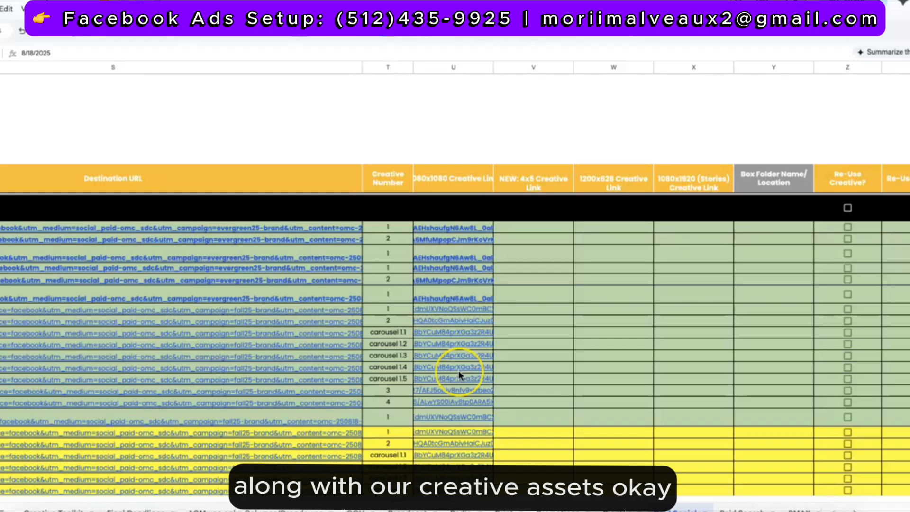
{"action": "scroll", "coordinate": [459, 370], "scroll_direction": "left", "scroll_amount": 20}
{"action": "scroll", "coordinate": [459, 371], "scroll_direction": "down", "scroll_amount": 3}
{"action": "scroll", "coordinate": [410, 345], "scroll_direction": "left", "scroll_amount": 10}
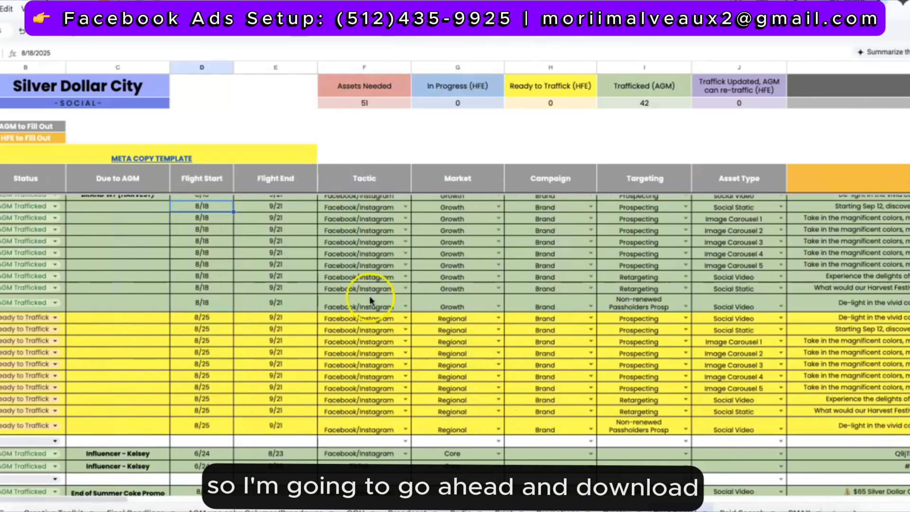
{"action": "scroll", "coordinate": [367, 296], "scroll_direction": "up", "scroll_amount": 3}
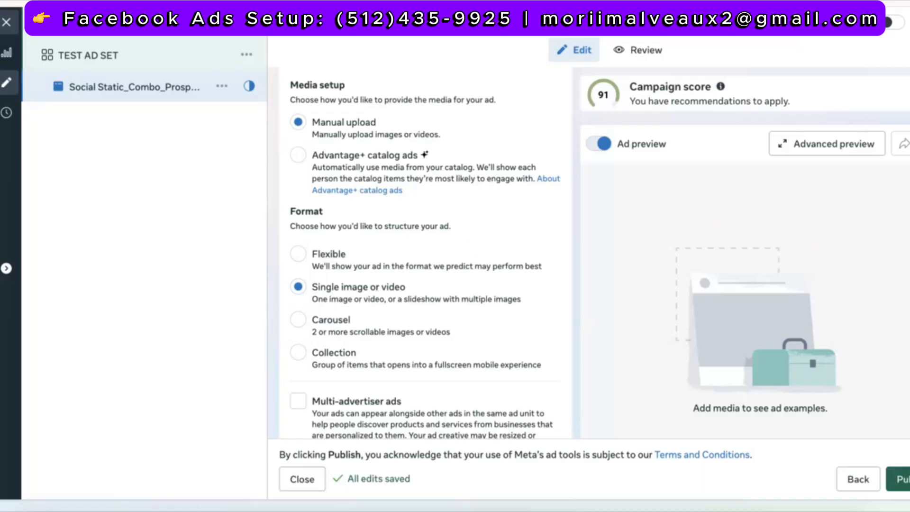
Switch to Meta Ads Manager and look through the ad's Identity, Ad setup, schedule and Destination sections
{"action": "scroll", "coordinate": [258, 280], "scroll_direction": "down", "scroll_amount": 2}
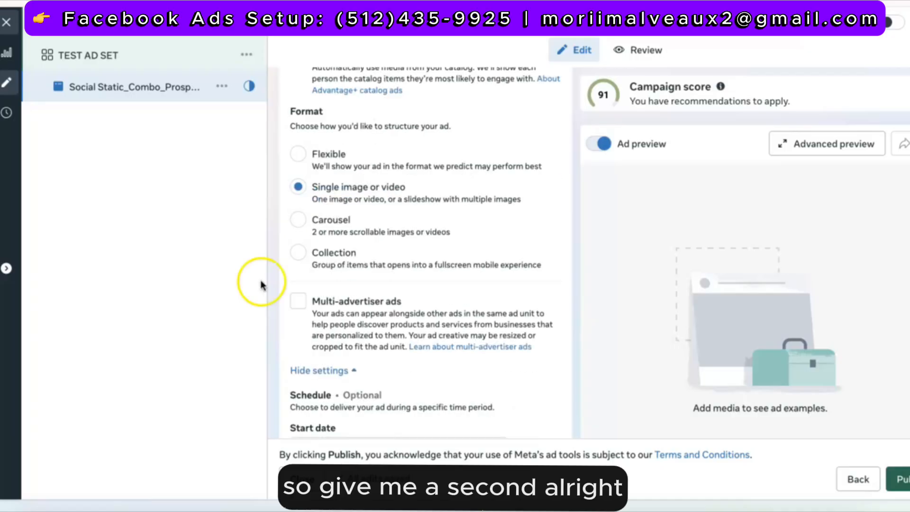
{"action": "scroll", "coordinate": [356, 244], "scroll_direction": "down", "scroll_amount": 2}
{"action": "scroll", "coordinate": [357, 244], "scroll_direction": "down", "scroll_amount": 3}
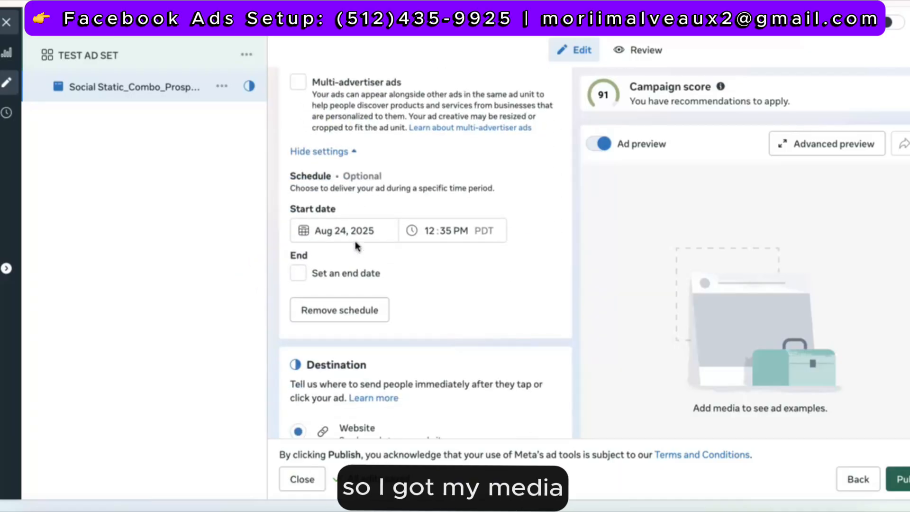
{"action": "scroll", "coordinate": [356, 244], "scroll_direction": "up", "scroll_amount": 7}
{"action": "scroll", "coordinate": [356, 245], "scroll_direction": "down", "scroll_amount": 5}
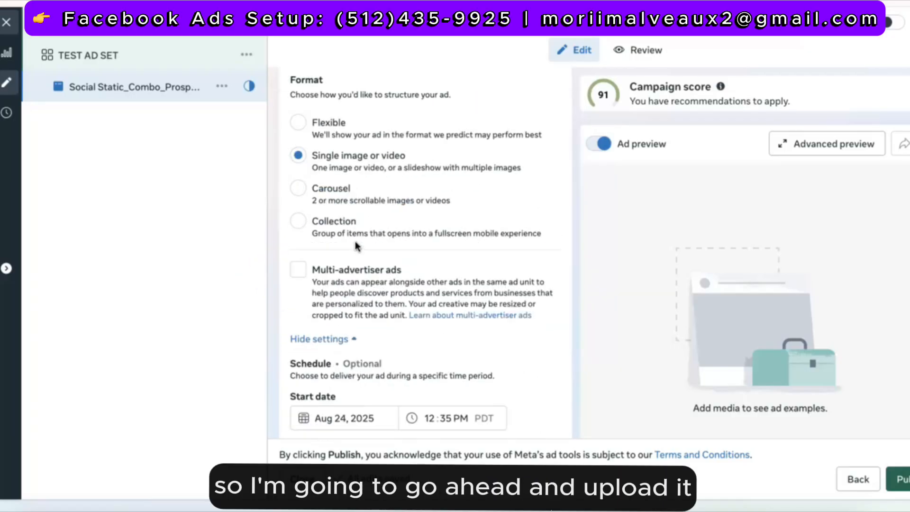
{"action": "scroll", "coordinate": [356, 245], "scroll_direction": "up", "scroll_amount": 4}
{"action": "scroll", "coordinate": [356, 245], "scroll_direction": "up", "scroll_amount": 4}
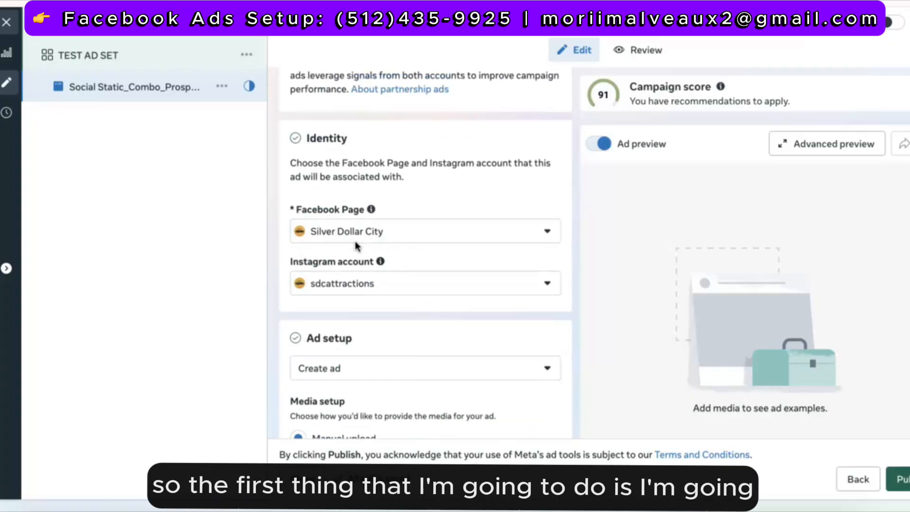
{"action": "scroll", "coordinate": [357, 245], "scroll_direction": "down", "scroll_amount": 6}
{"action": "scroll", "coordinate": [357, 244], "scroll_direction": "down", "scroll_amount": 10}
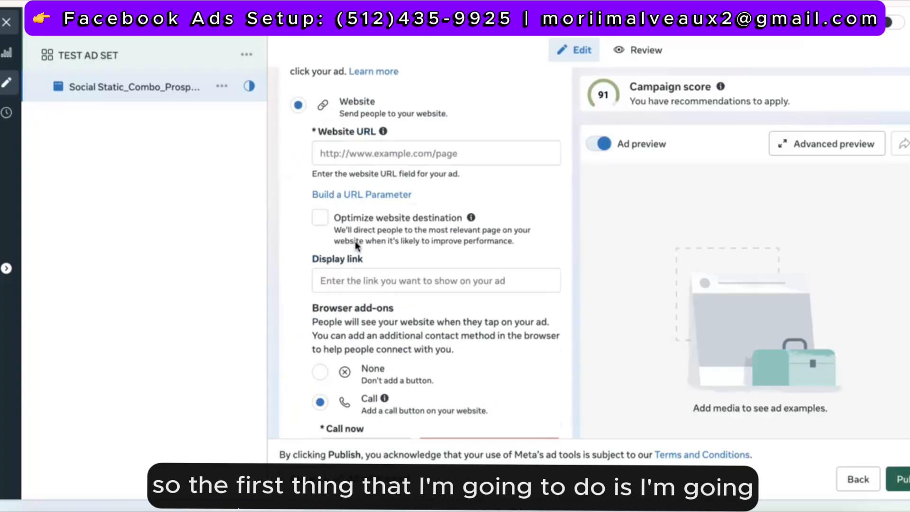
{"action": "scroll", "coordinate": [355, 245], "scroll_direction": "up", "scroll_amount": 10}
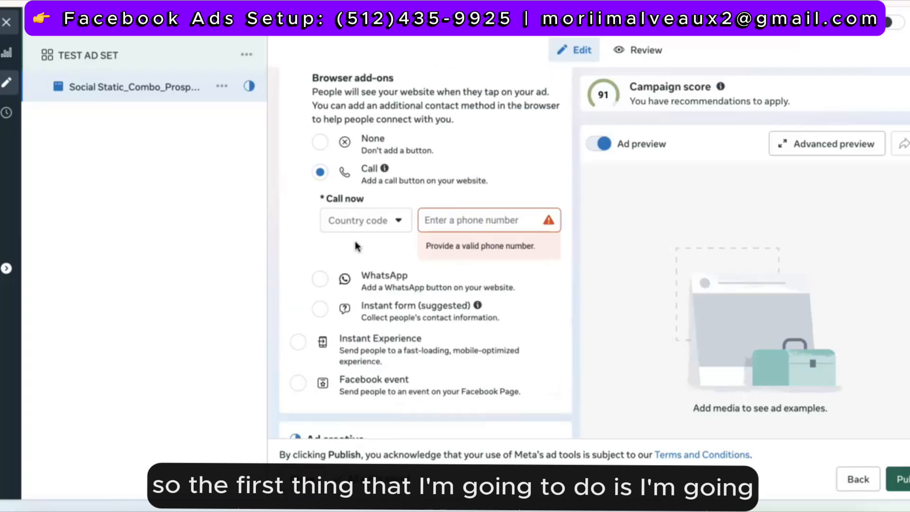
{"action": "scroll", "coordinate": [357, 245], "scroll_direction": "up", "scroll_amount": 8}
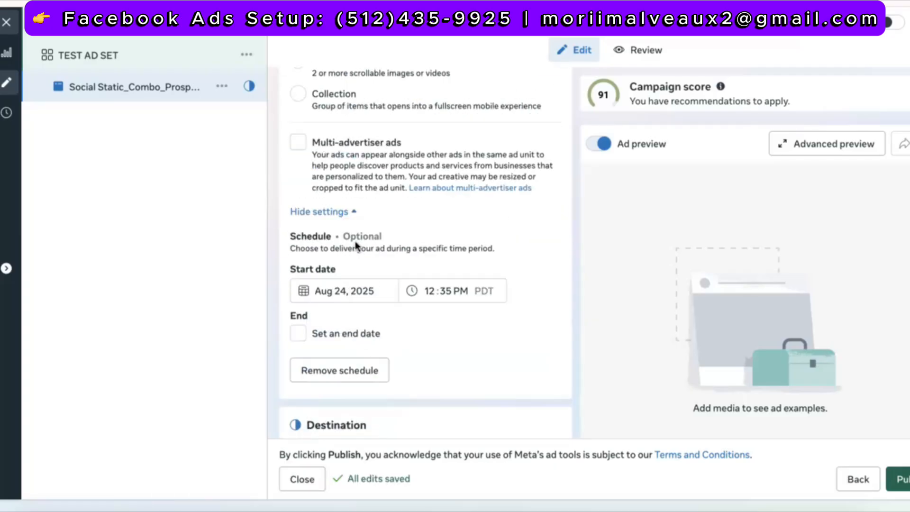
Choose the Single image or video format and start setting up an Image ad under Ad creative
{"action": "left_click", "coordinate": [325, 215]}
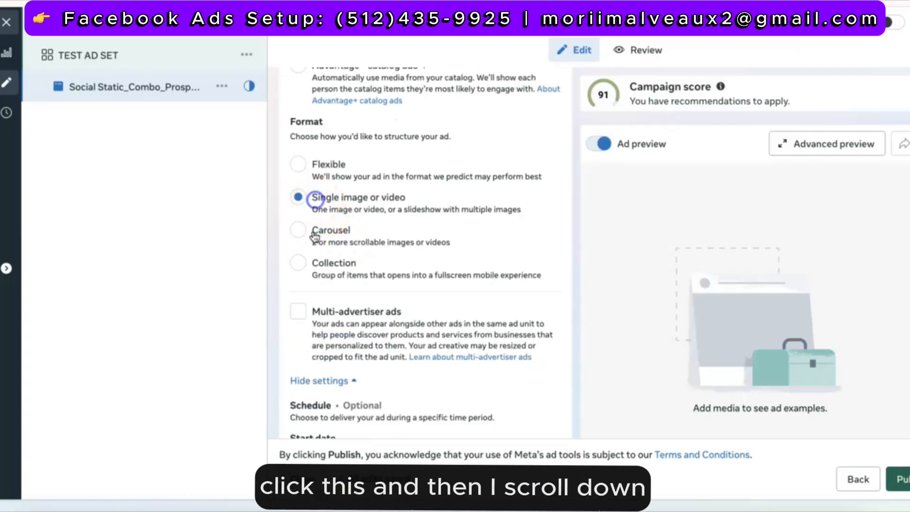
{"action": "scroll", "coordinate": [308, 303], "scroll_direction": "down", "scroll_amount": 5}
{"action": "scroll", "coordinate": [311, 303], "scroll_direction": "down", "scroll_amount": 15}
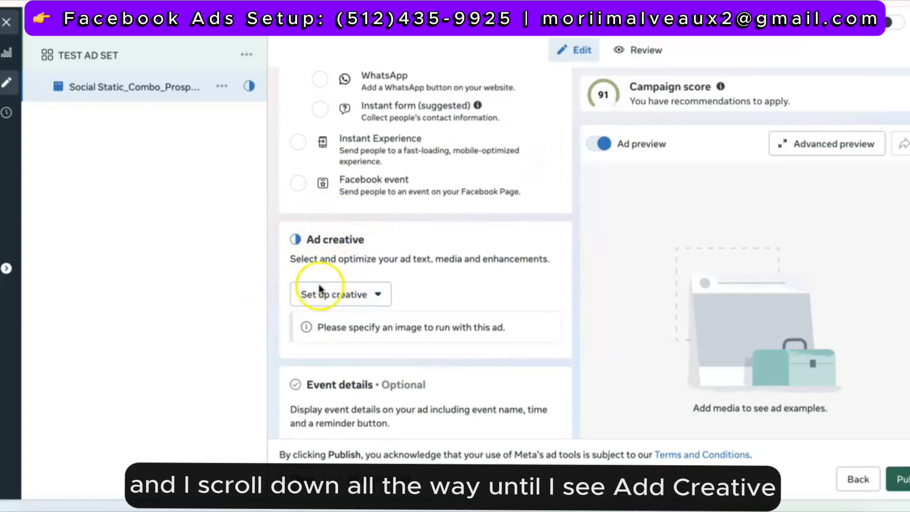
{"action": "scroll", "coordinate": [321, 284], "scroll_direction": "down", "scroll_amount": 1}
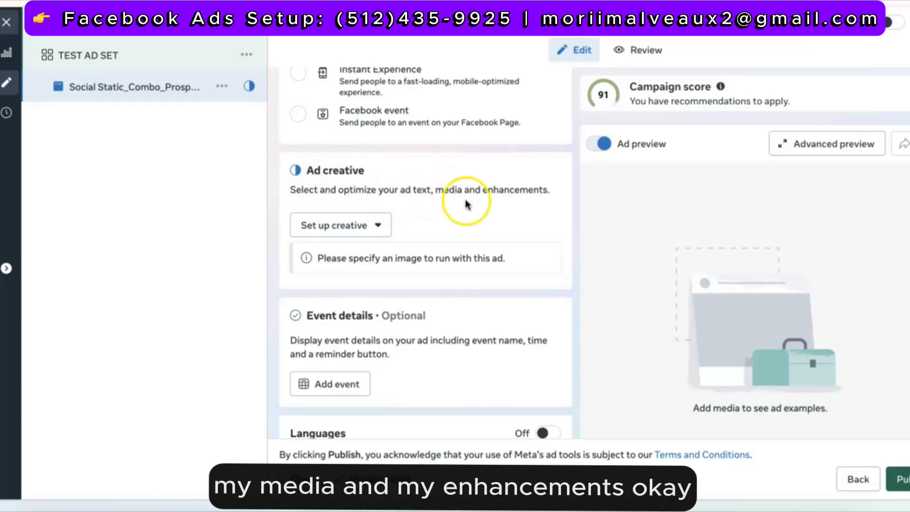
{"action": "left_click", "coordinate": [331, 224]}
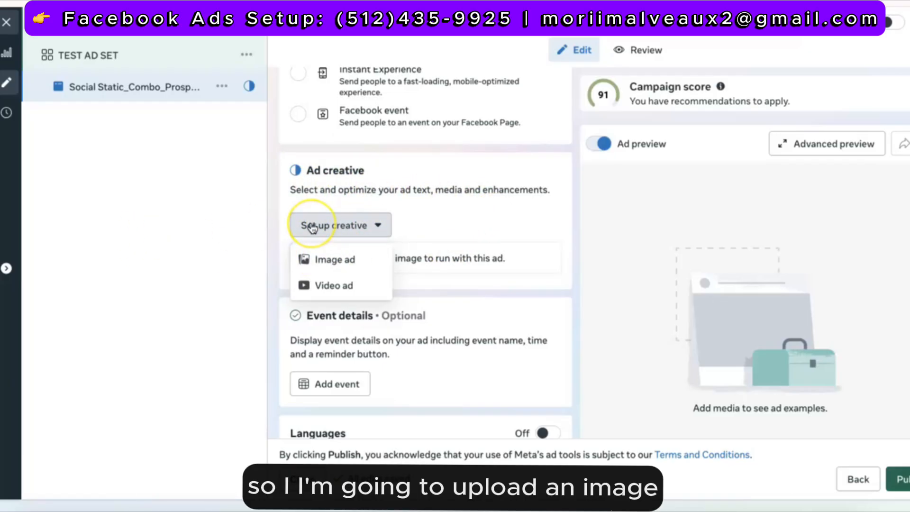
{"action": "left_click", "coordinate": [318, 261]}
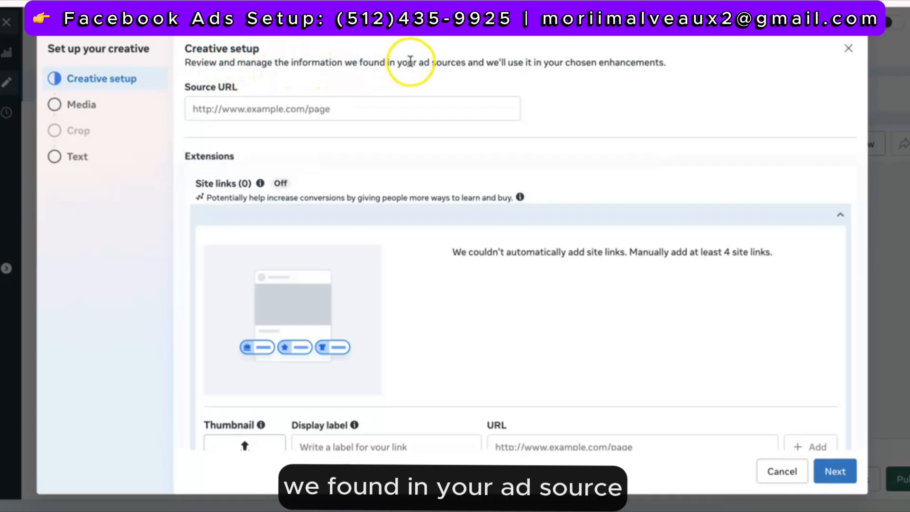
Examine the Creative setup options: Source URL, the site link thumbnail, display label and URL fields, and the Catalog items settings
{"action": "left_click", "coordinate": [478, 68]}
{"action": "scroll", "coordinate": [422, 130], "scroll_direction": "down", "scroll_amount": 3}
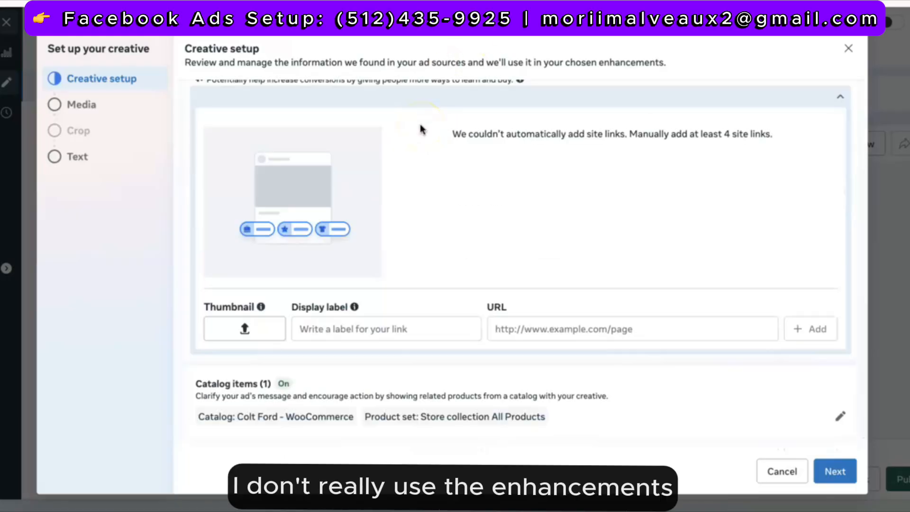
{"action": "scroll", "coordinate": [420, 127], "scroll_direction": "up", "scroll_amount": 3}
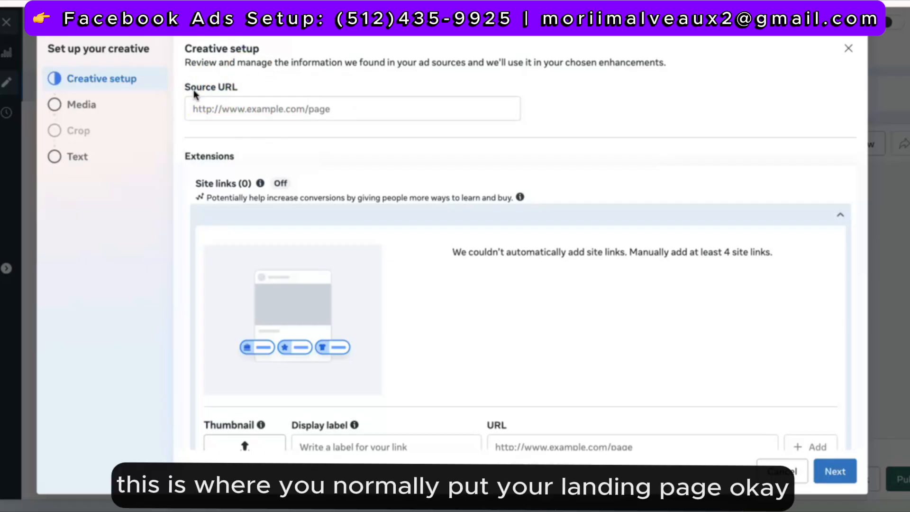
{"action": "left_click", "coordinate": [214, 224]}
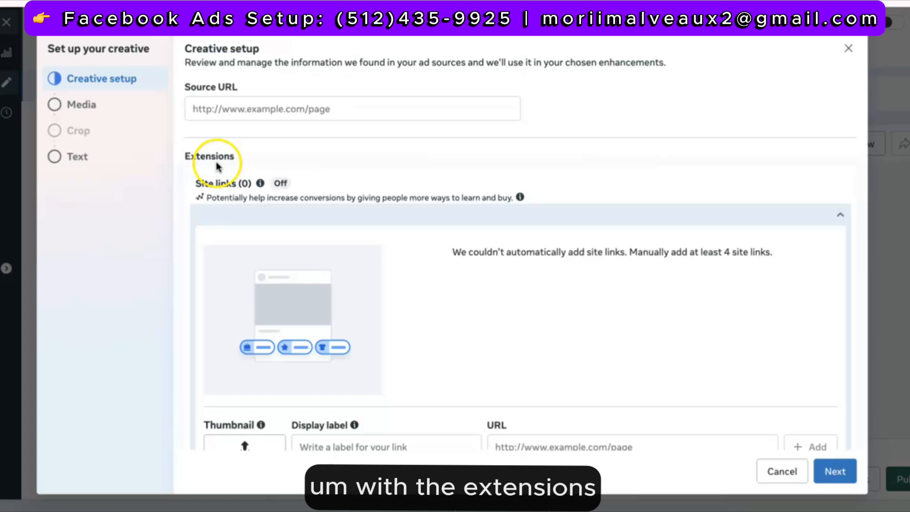
{"action": "mouse_move", "coordinate": [241, 176]}
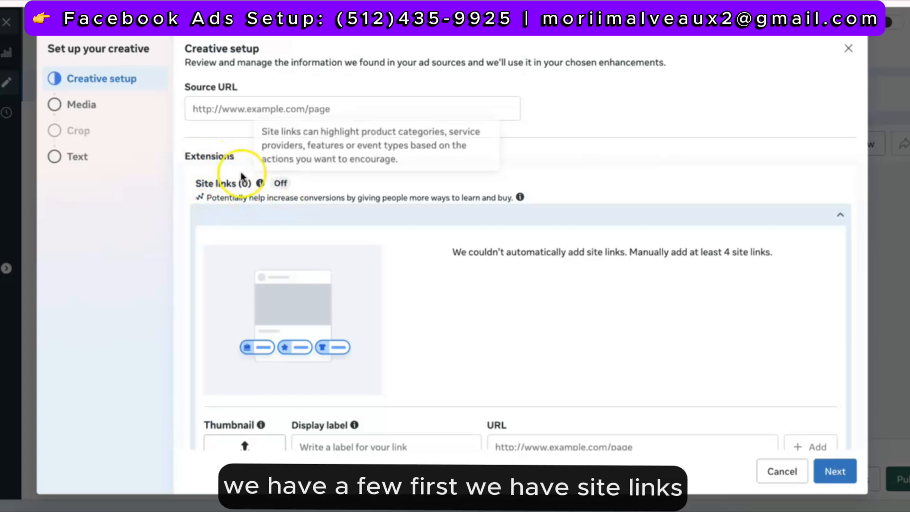
{"action": "scroll", "coordinate": [240, 179], "scroll_direction": "down", "scroll_amount": 1}
{"action": "scroll", "coordinate": [230, 178], "scroll_direction": "up", "scroll_amount": 1}
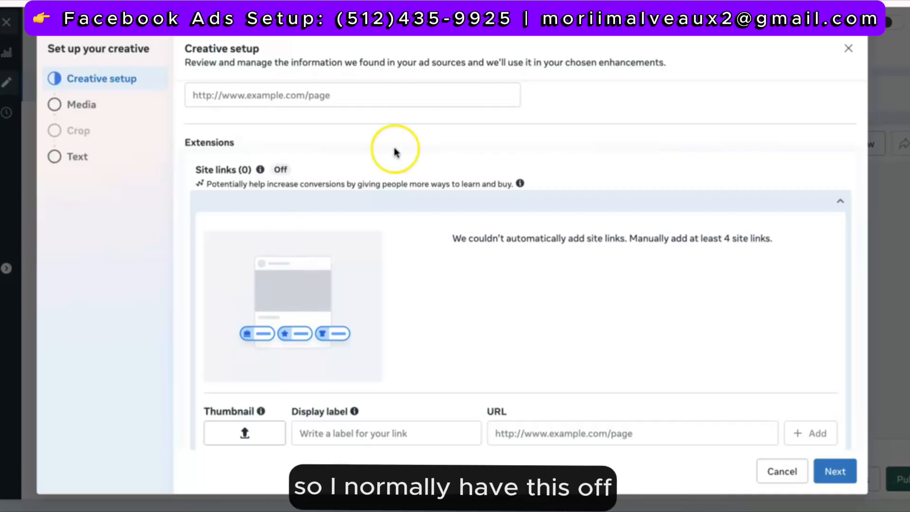
{"action": "scroll", "coordinate": [397, 287], "scroll_direction": "down", "scroll_amount": 2}
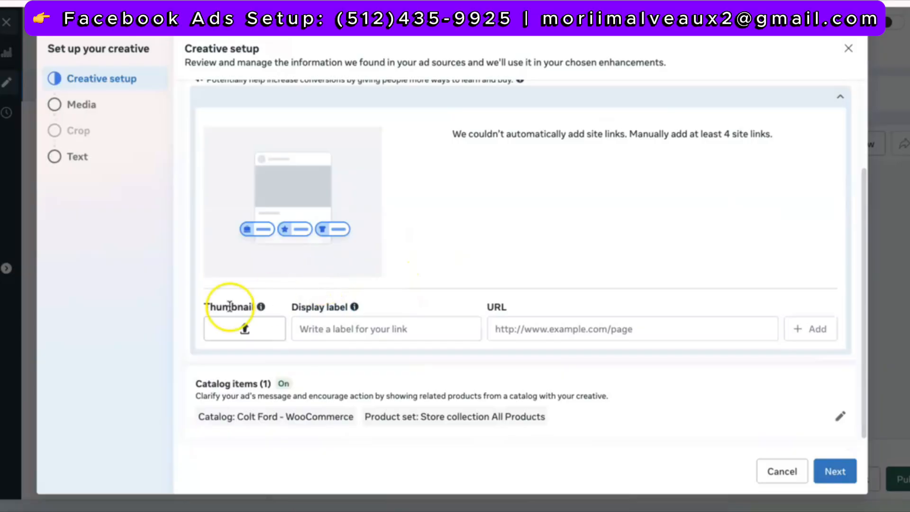
{"action": "left_click", "coordinate": [836, 419]}
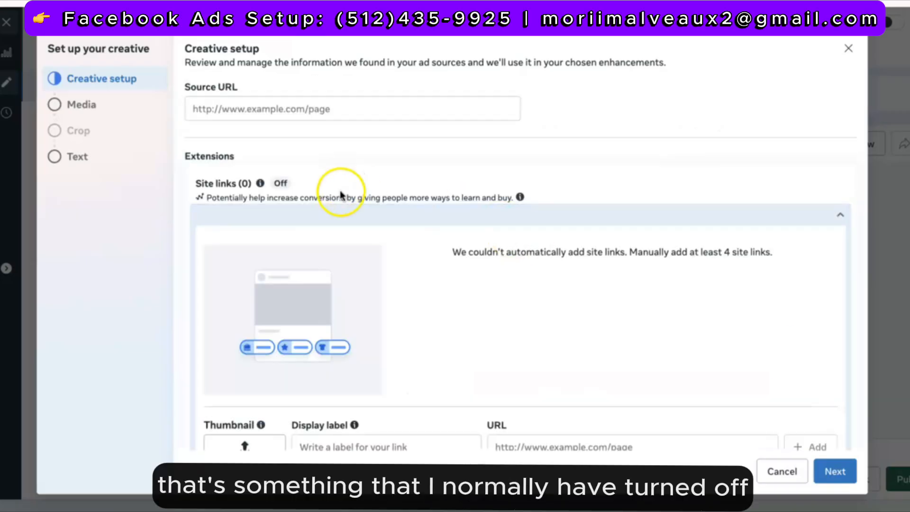
Set the Catalog items' catalog to Not connected and continue to the Media stage of the creative setup
{"action": "scroll", "coordinate": [325, 264], "scroll_direction": "down", "scroll_amount": 7}
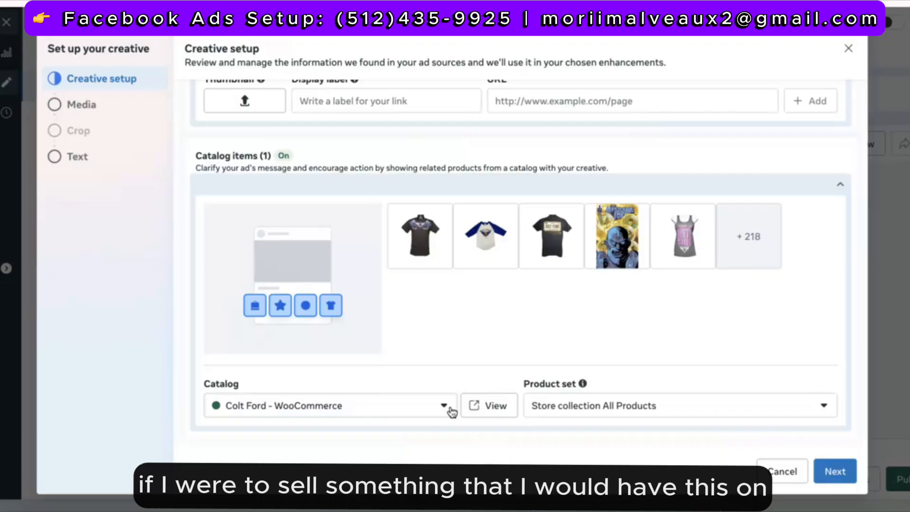
{"action": "left_click", "coordinate": [450, 409]}
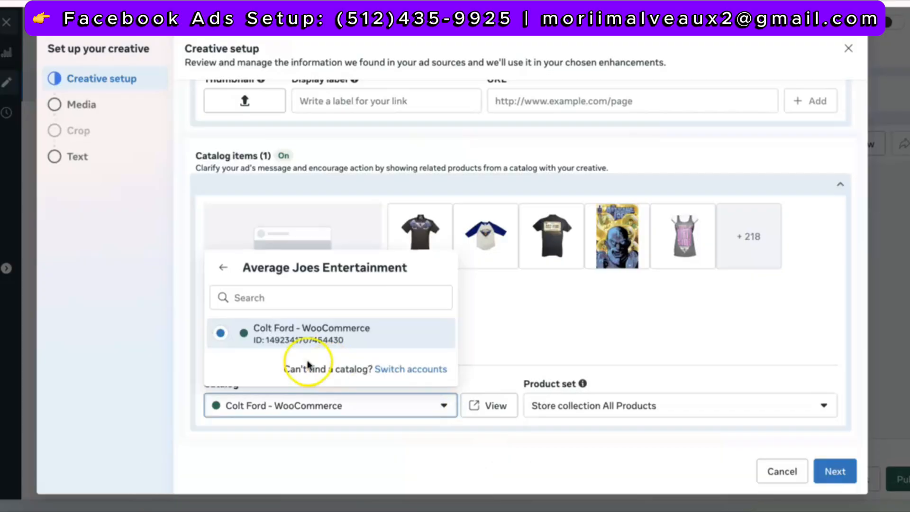
{"action": "left_click", "coordinate": [222, 266]}
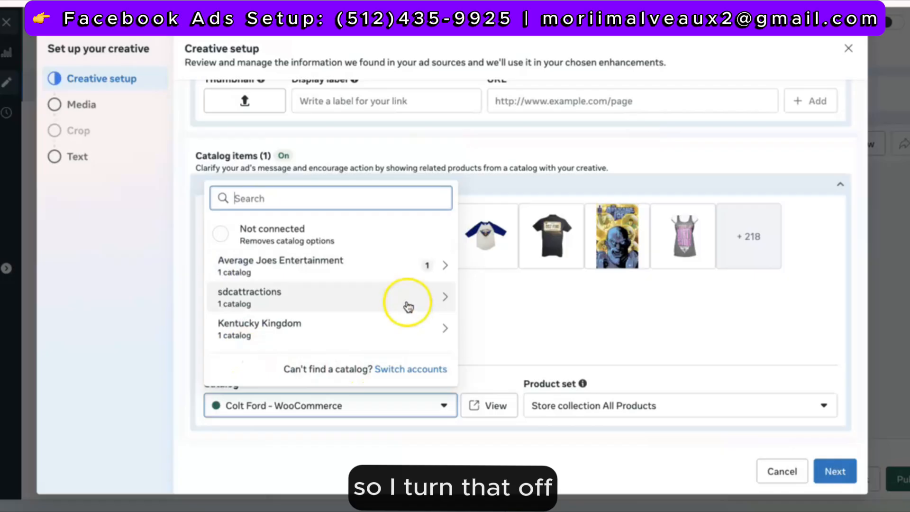
{"action": "scroll", "coordinate": [403, 275], "scroll_direction": "down", "scroll_amount": 1}
{"action": "scroll", "coordinate": [238, 268], "scroll_direction": "up", "scroll_amount": 2}
{"action": "left_click", "coordinate": [230, 246]}
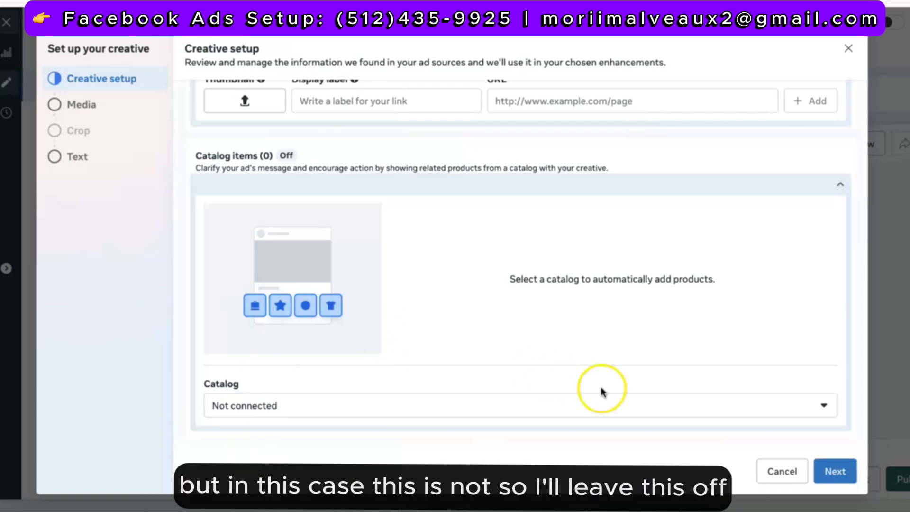
{"action": "left_click", "coordinate": [834, 471]}
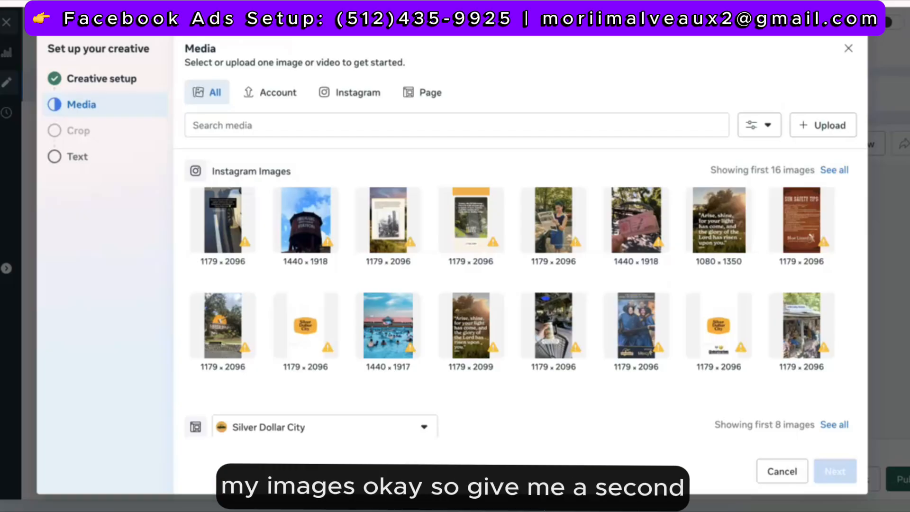
Upload the three 2_SDC25 JPEGs from the Creative 2 (8) folder in Downloads to the ad's media library
{"action": "key", "text": "super+Tab"}
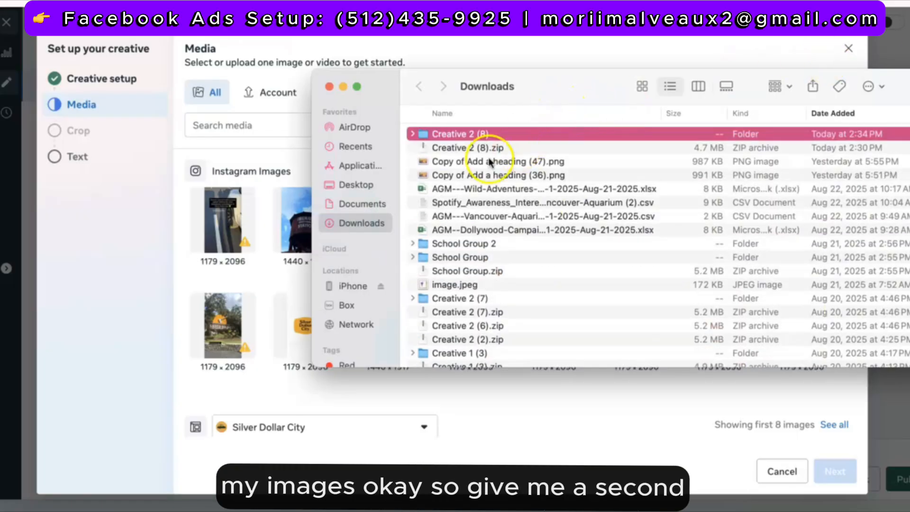
{"action": "double_click", "coordinate": [461, 135]}
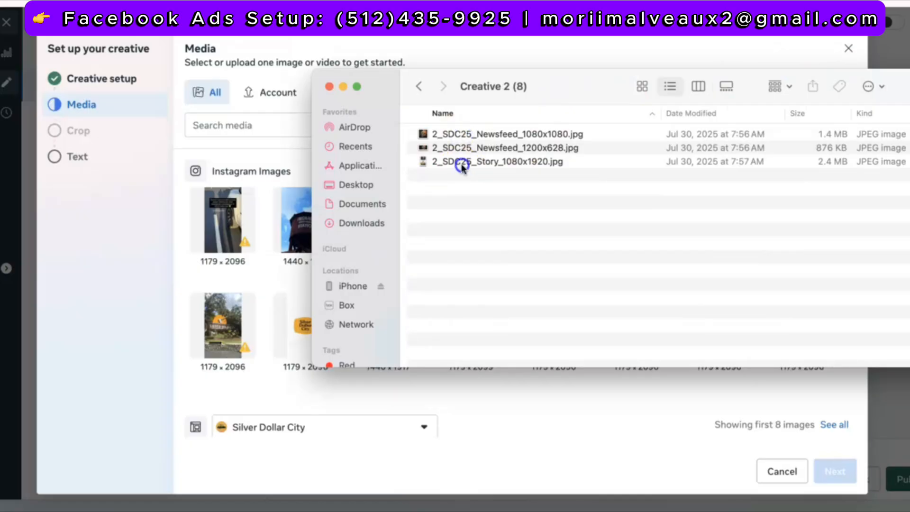
{"action": "left_click_drag", "start_coordinate": [462, 166], "coordinate": [465, 111]}
{"action": "left_click_drag", "start_coordinate": [503, 148], "coordinate": [294, 247]}
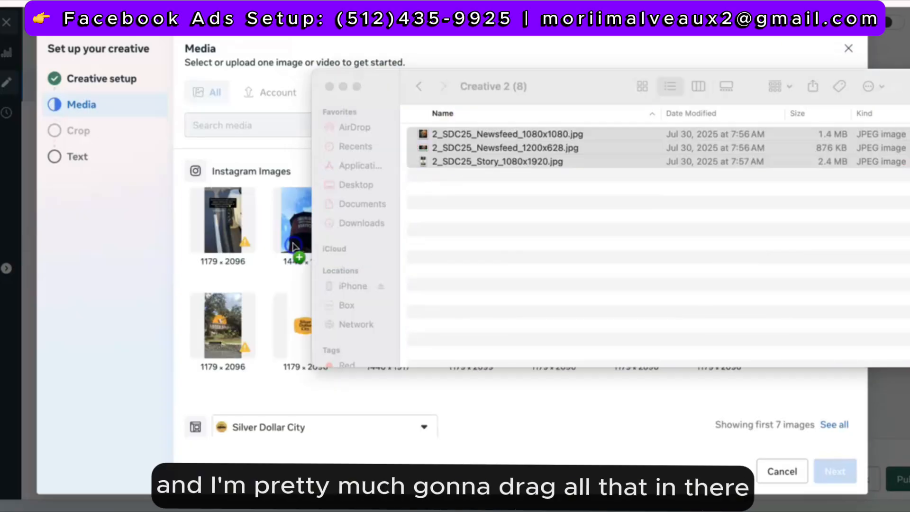
{"action": "left_click", "coordinate": [342, 88]}
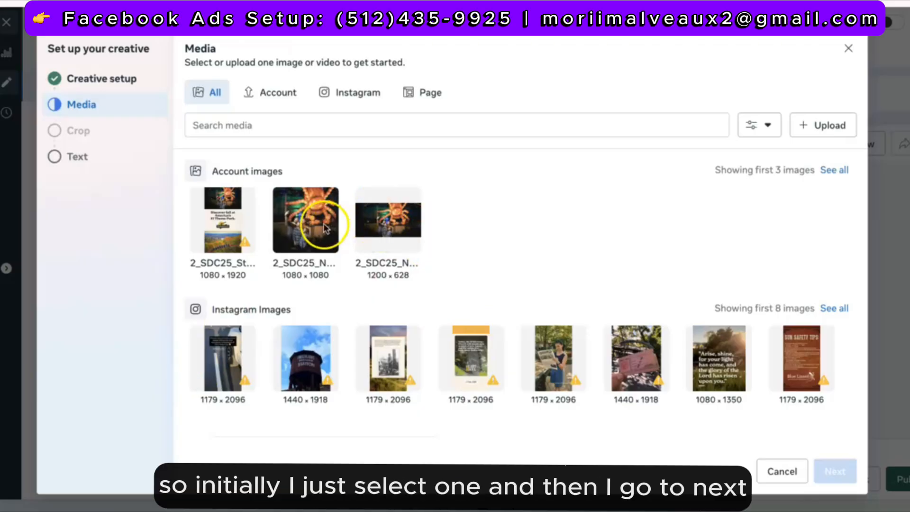
Choose the uploaded 1080 × 1920 story image as the ad's media and continue to the placement crops
{"action": "left_click", "coordinate": [216, 219]}
{"action": "left_click", "coordinate": [834, 471]}
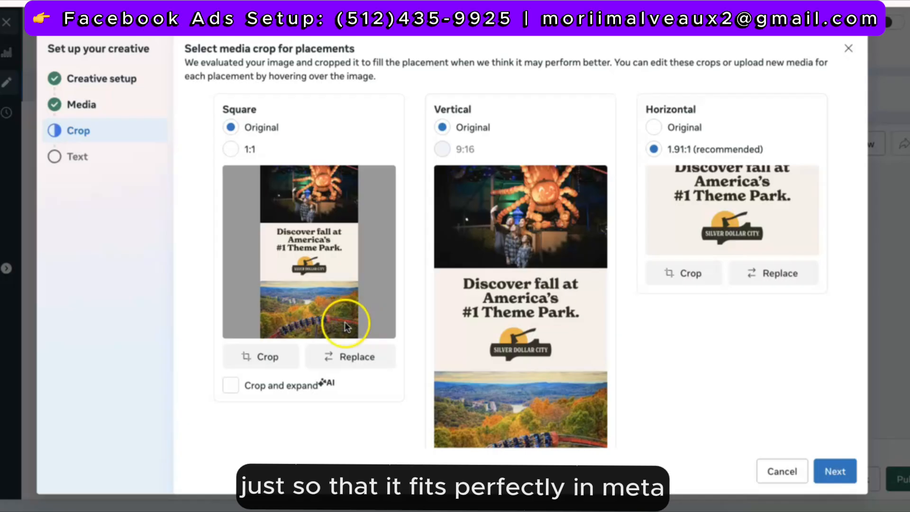
{"action": "scroll", "coordinate": [488, 294], "scroll_direction": "down", "scroll_amount": 2}
{"action": "scroll", "coordinate": [495, 290], "scroll_direction": "up", "scroll_amount": 1}
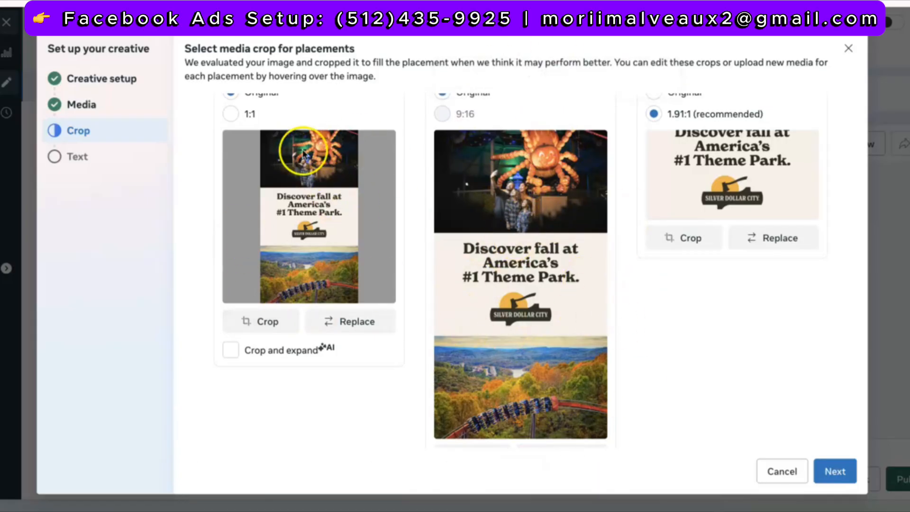
Replace the Square placement's media with the 1080 × 1080 image and the Horizontal placement's with the 1200 × 628 image, leaving Crop and expand off
{"action": "left_click", "coordinate": [330, 322]}
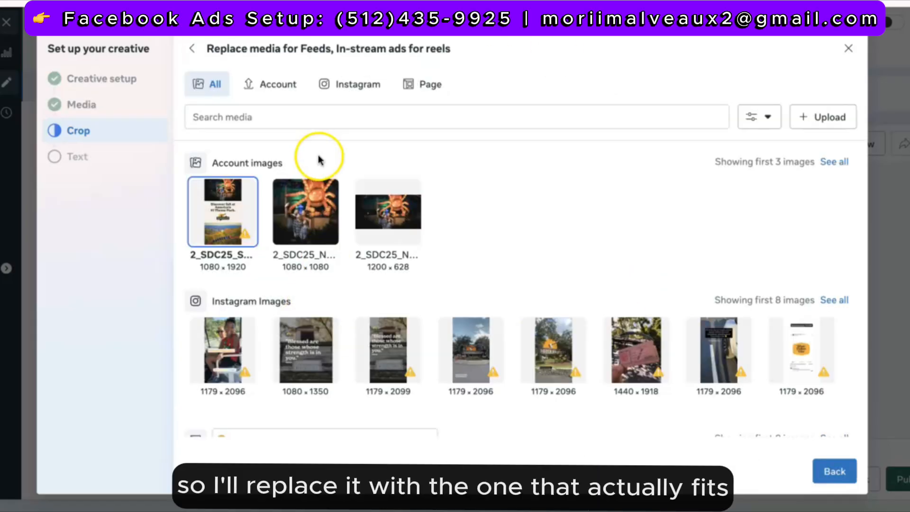
{"action": "left_click", "coordinate": [304, 208]}
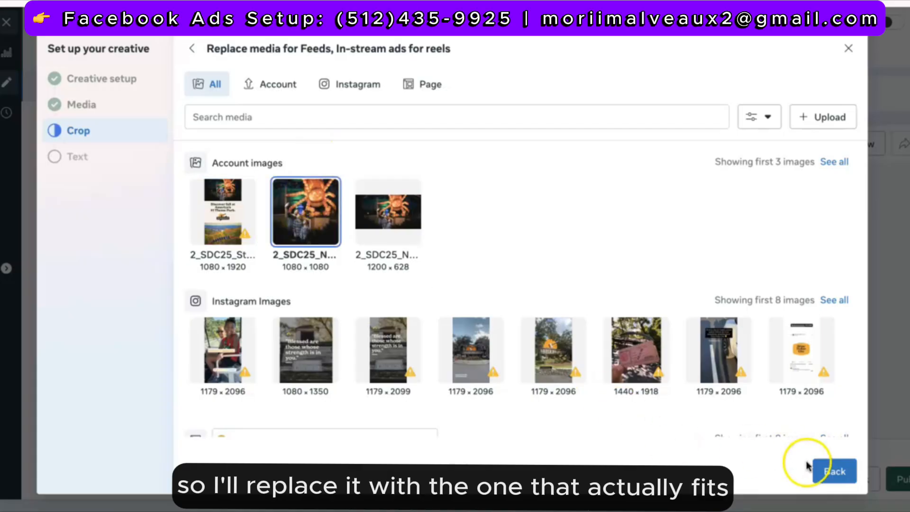
{"action": "left_click", "coordinate": [834, 471]}
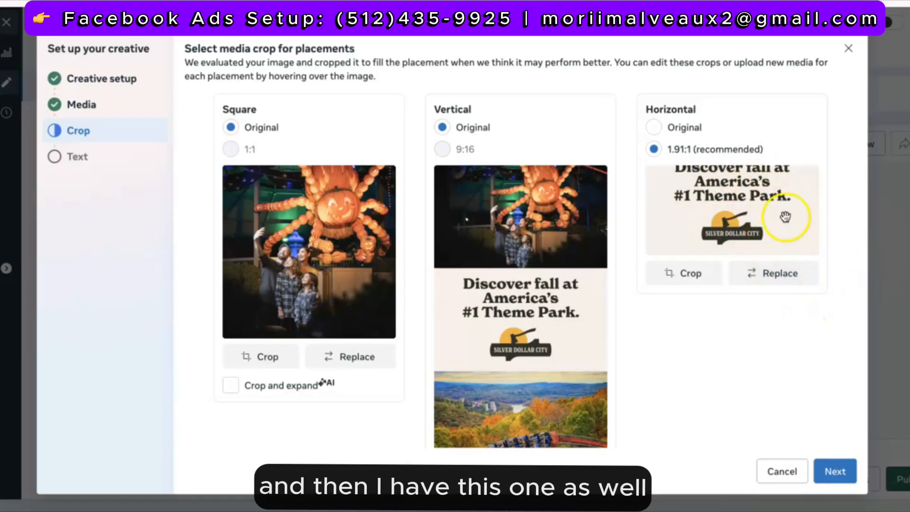
{"action": "left_click", "coordinate": [772, 273]}
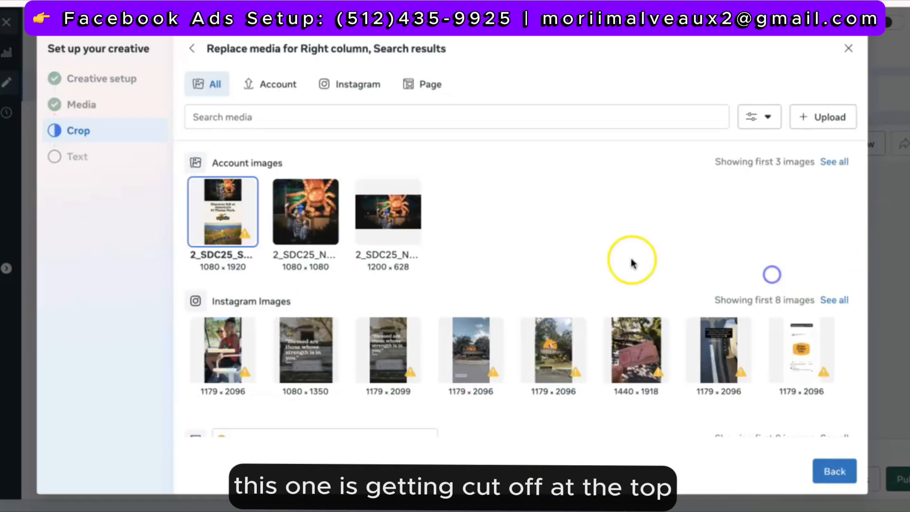
{"action": "left_click", "coordinate": [376, 207]}
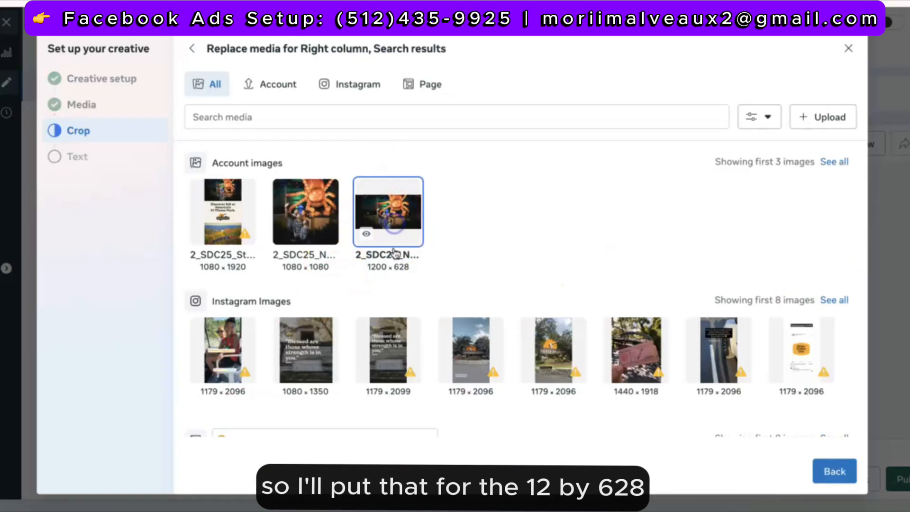
{"action": "left_click", "coordinate": [825, 471]}
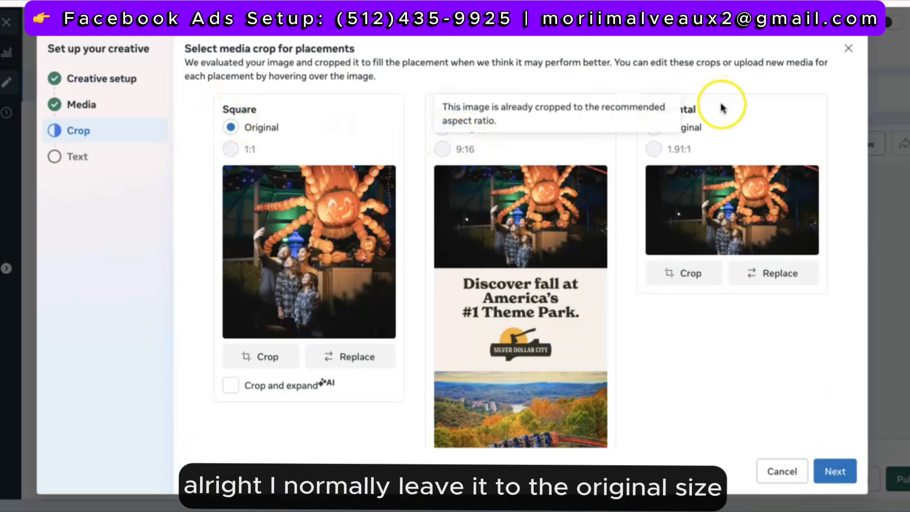
{"action": "scroll", "coordinate": [260, 384], "scroll_direction": "down", "scroll_amount": 2}
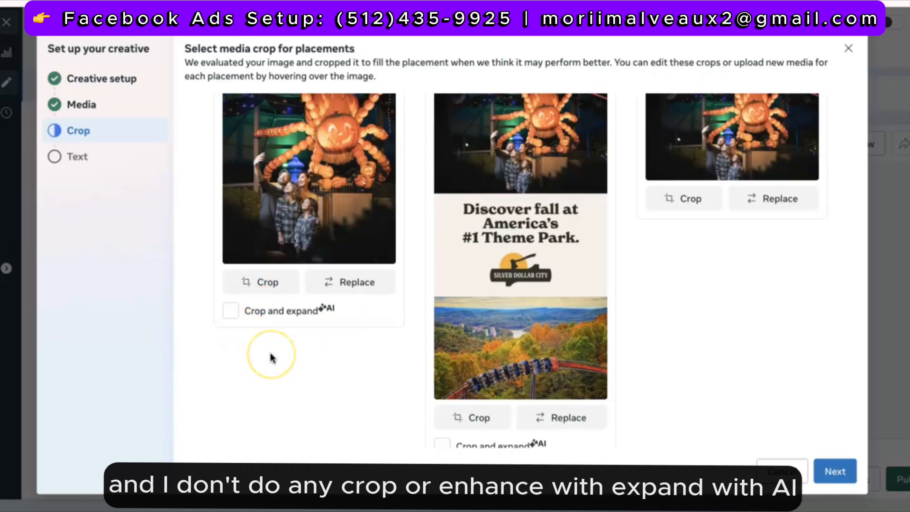
{"action": "scroll", "coordinate": [271, 357], "scroll_direction": "down", "scroll_amount": 1}
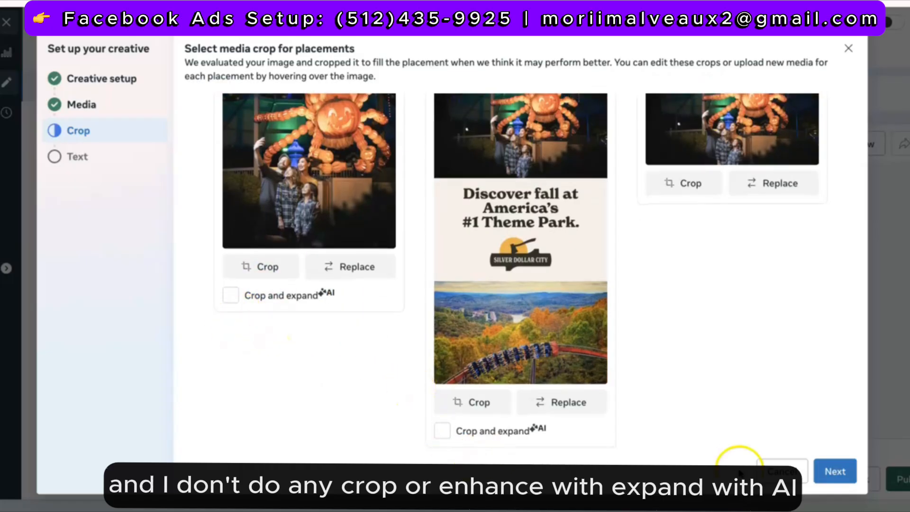
{"action": "left_click", "coordinate": [834, 471]}
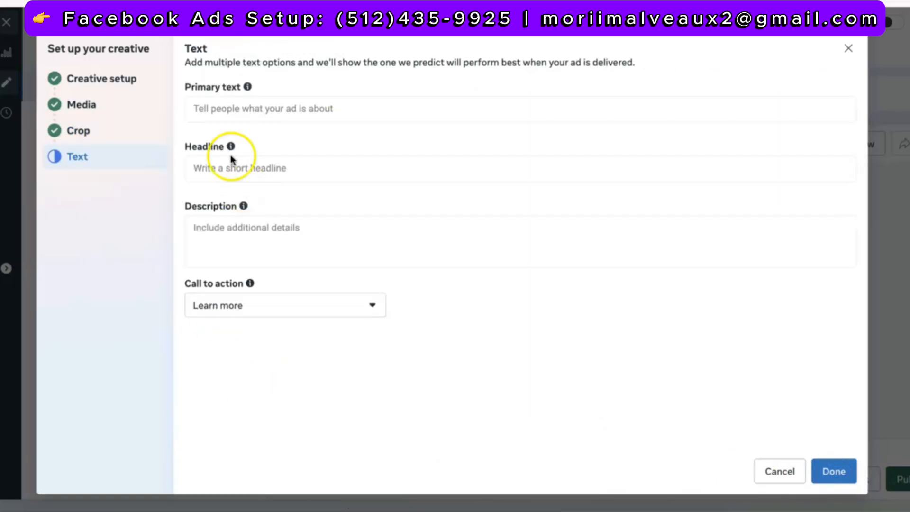
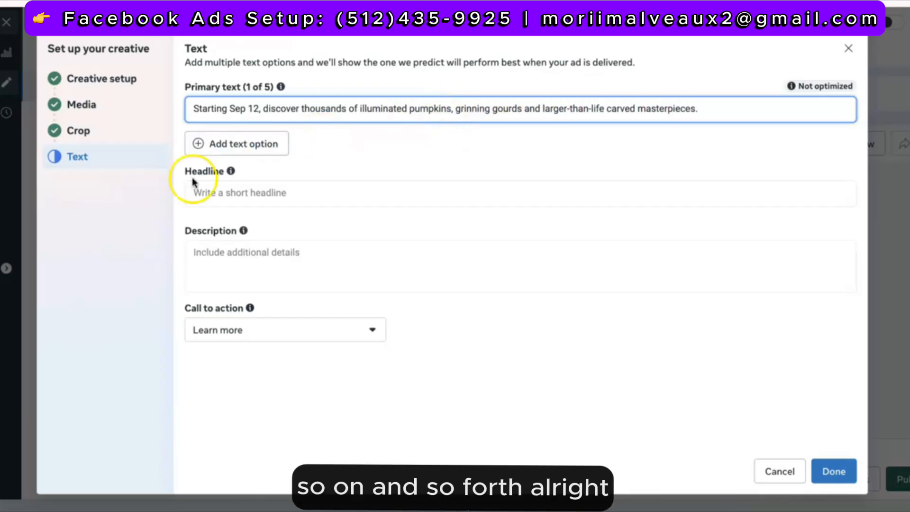
Set the ad's headline to "Pumpkins In The City Returns 9/12"
{"action": "left_click", "coordinate": [216, 189]}
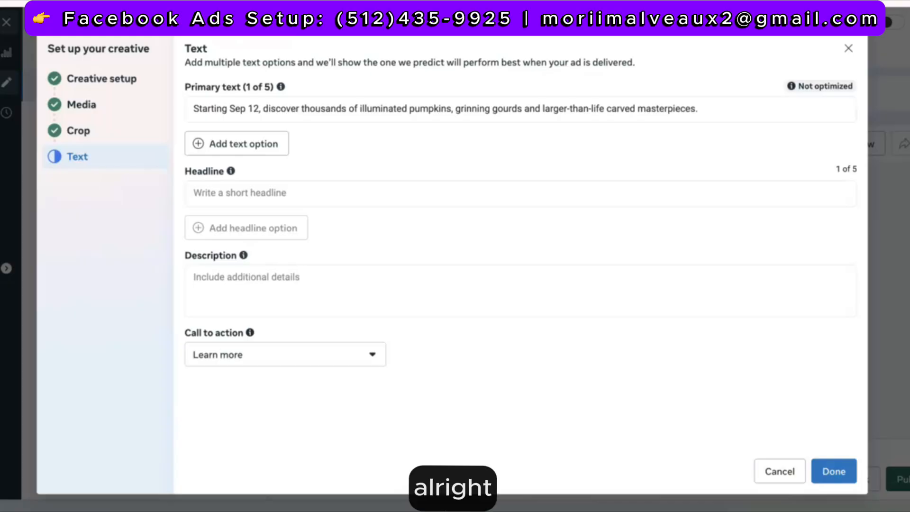
{"action": "left_click", "coordinate": [211, 188]}
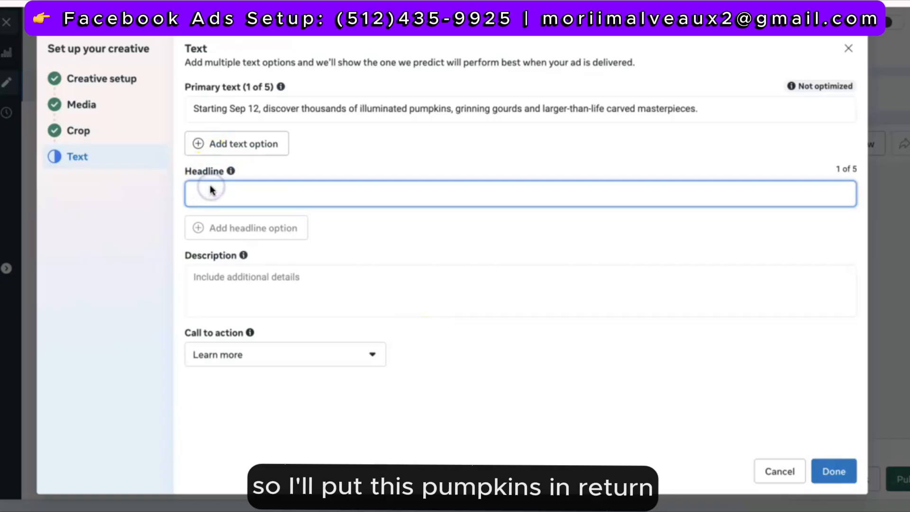
{"action": "type", "text": "Pumpkins In The City Returns 9/12"}
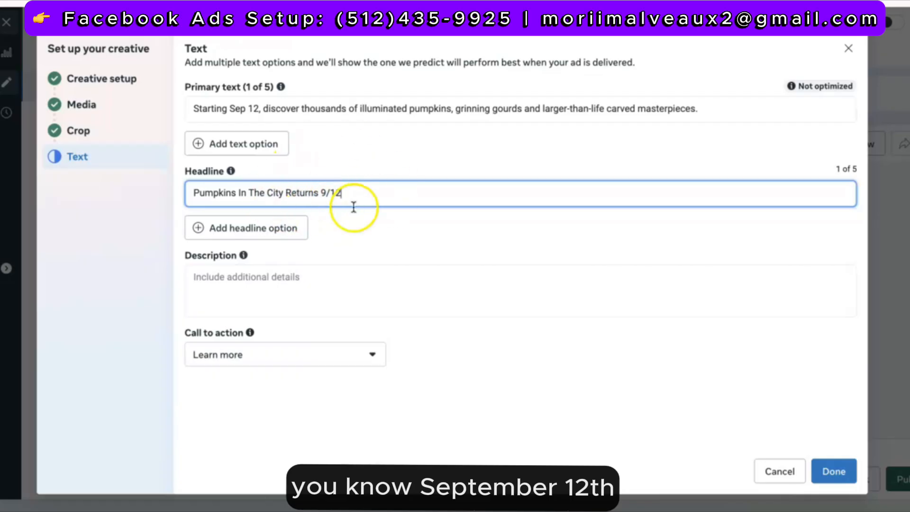
Set the description to "Presented By Mercy" and finish the creative with Learn more as the call to action
{"action": "left_click", "coordinate": [281, 279]}
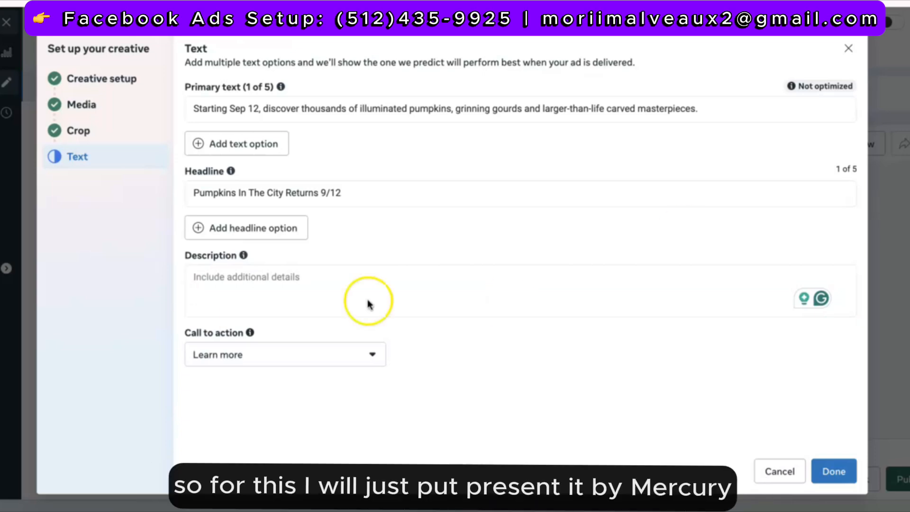
{"action": "left_click", "coordinate": [212, 302]}
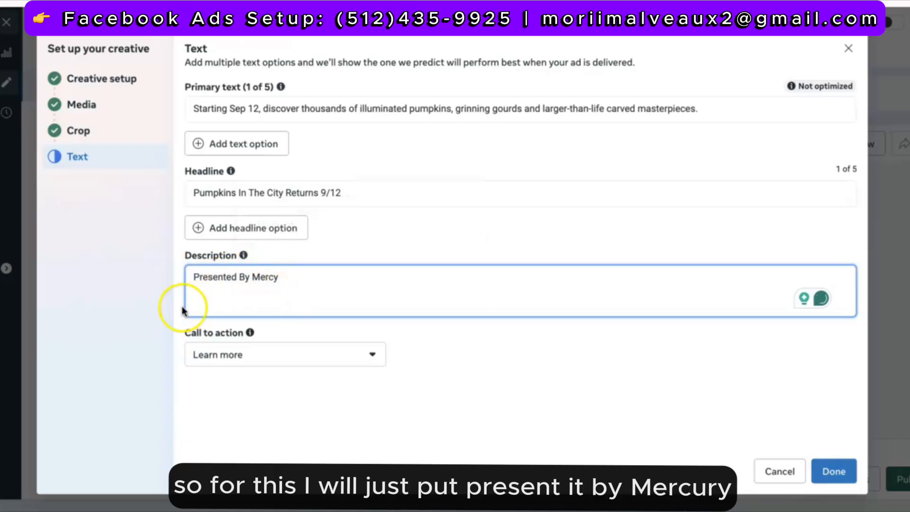
{"action": "left_click", "coordinate": [243, 364]}
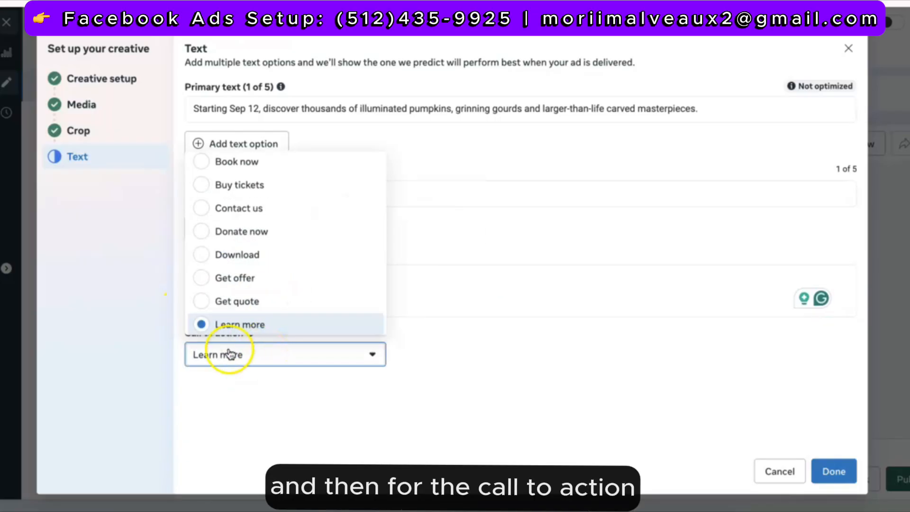
{"action": "left_click", "coordinate": [207, 396]}
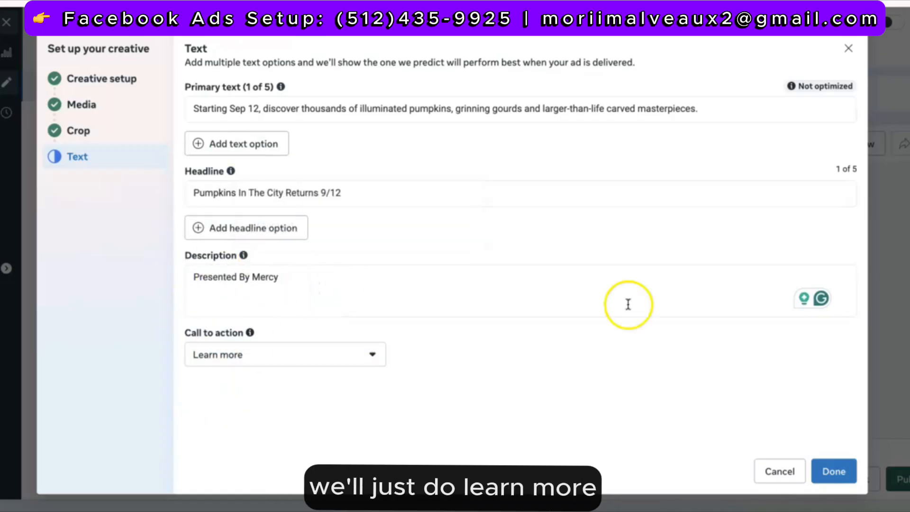
{"action": "left_click", "coordinate": [834, 471]}
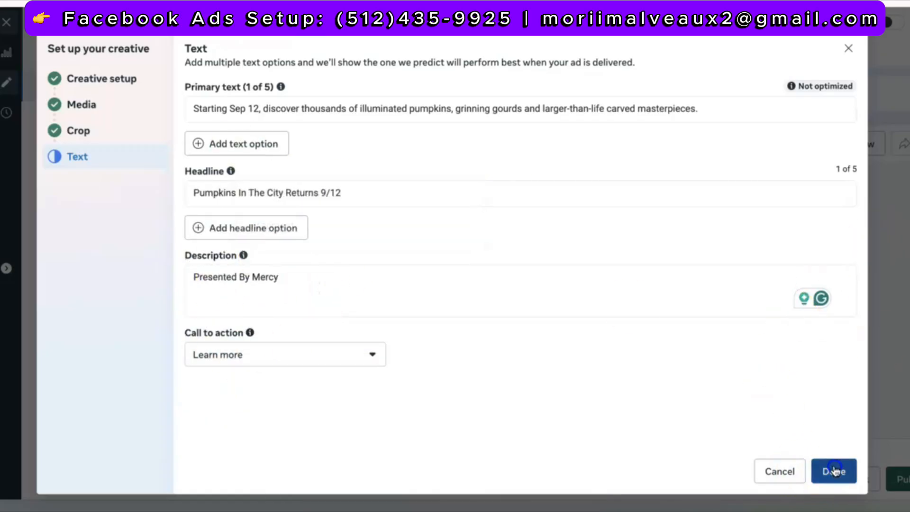
Review the finished ad's media placements, text, info labels and event details alongside the Facebook Feed preview and the Feeds placement list
{"action": "scroll", "coordinate": [556, 411], "scroll_direction": "down", "scroll_amount": 5}
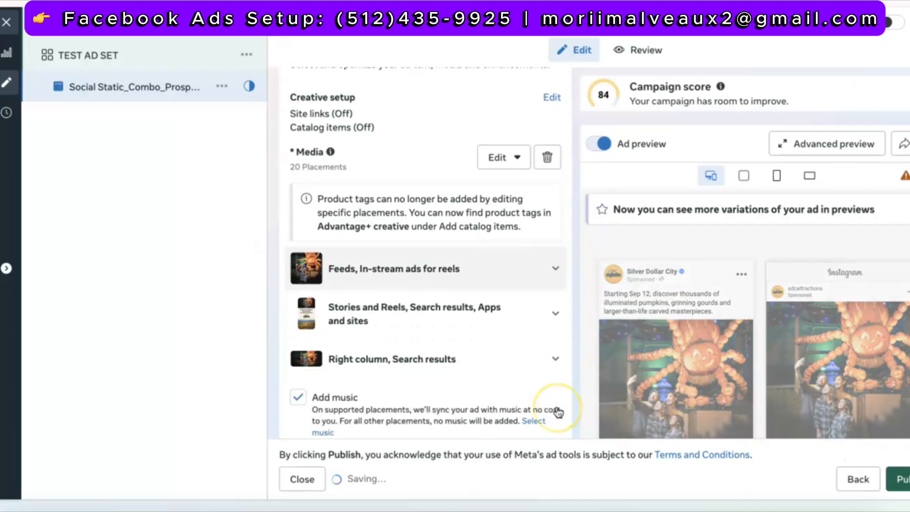
{"action": "scroll", "coordinate": [557, 411], "scroll_direction": "down", "scroll_amount": 7}
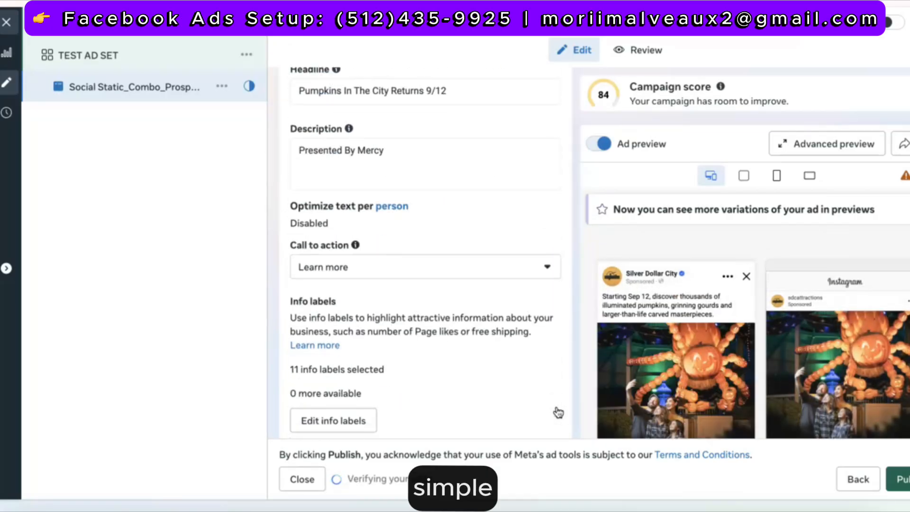
{"action": "scroll", "coordinate": [471, 392], "scroll_direction": "down", "scroll_amount": 4}
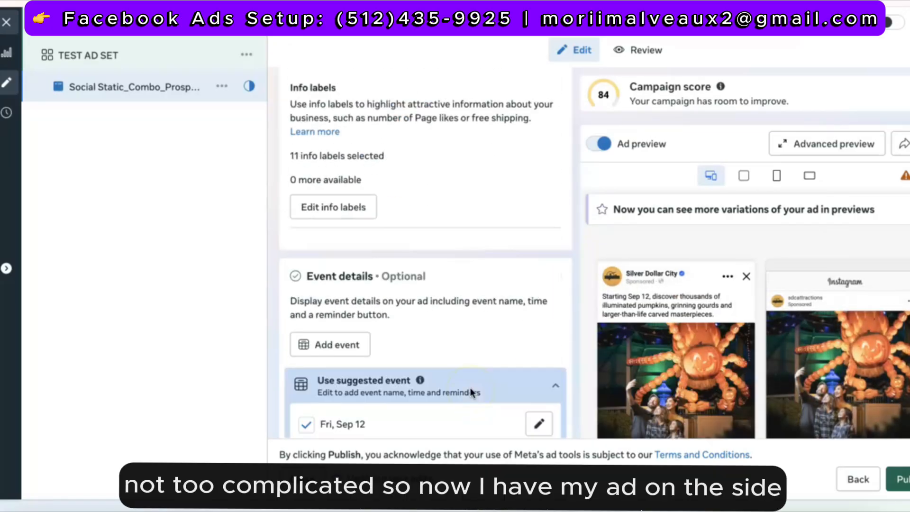
{"action": "scroll", "coordinate": [470, 392], "scroll_direction": "up", "scroll_amount": 6}
{"action": "scroll", "coordinate": [471, 391], "scroll_direction": "up", "scroll_amount": 5}
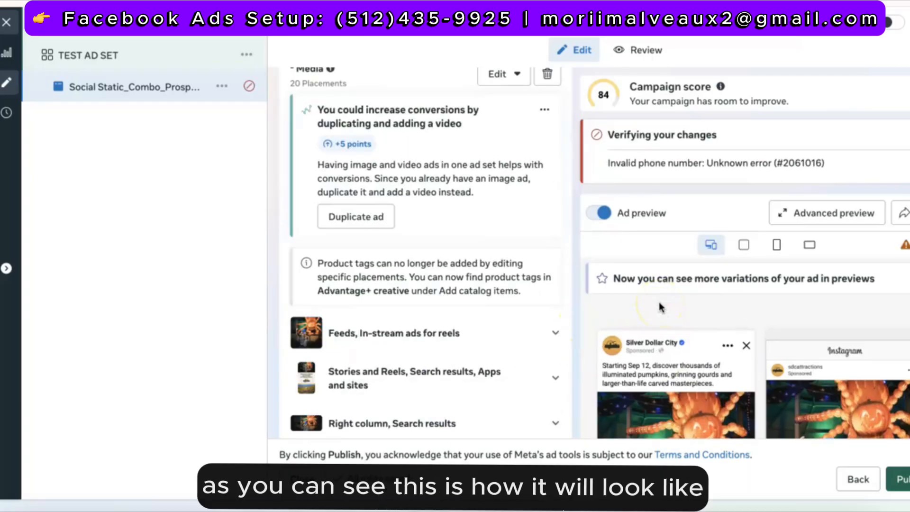
{"action": "scroll", "coordinate": [663, 322], "scroll_direction": "down", "scroll_amount": 5}
{"action": "left_click", "coordinate": [719, 345]}
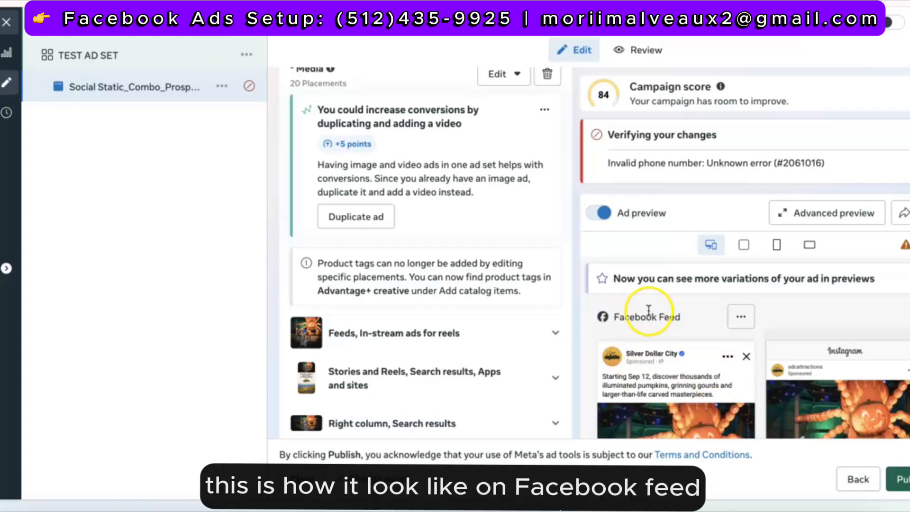
{"action": "left_click", "coordinate": [351, 332]}
{"action": "scroll", "coordinate": [349, 335], "scroll_direction": "down", "scroll_amount": 4}
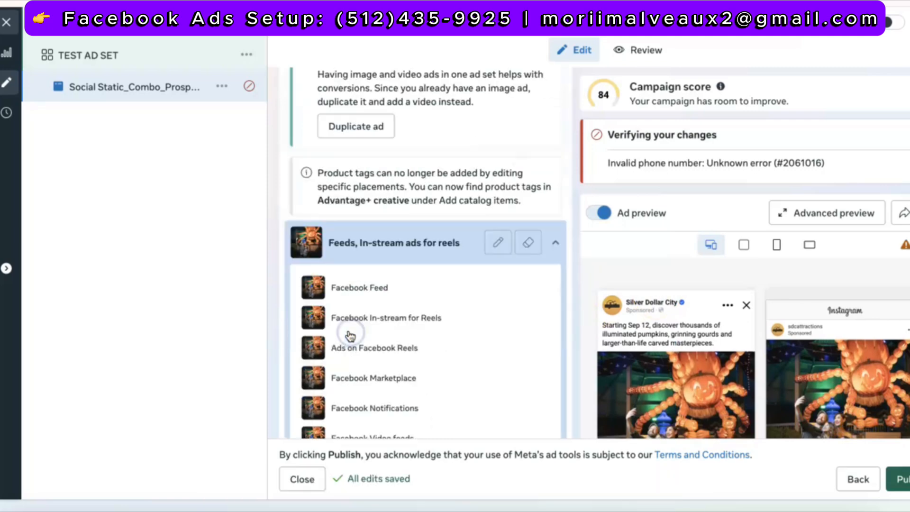
Collapse the Feeds, In-stream ads for reels placement group and turn off Add music for the ad
{"action": "left_click", "coordinate": [555, 138]}
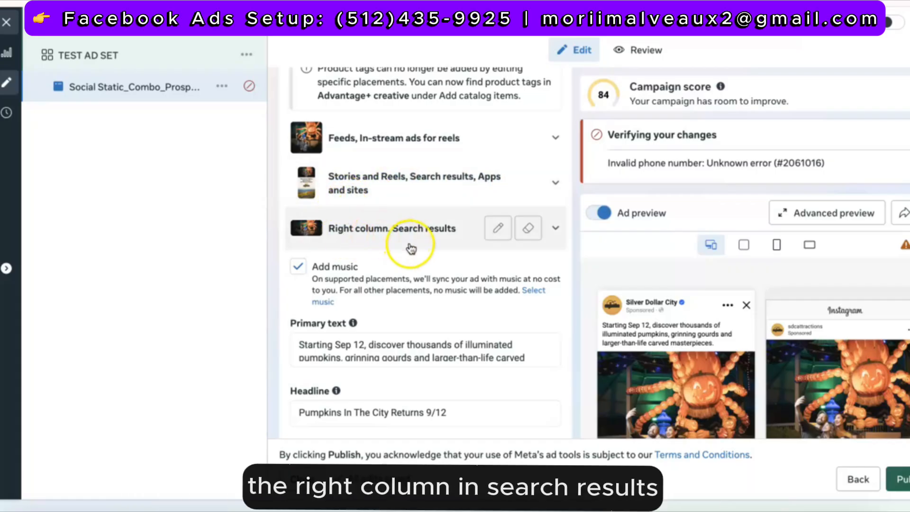
{"action": "scroll", "coordinate": [413, 243], "scroll_direction": "up", "scroll_amount": 2}
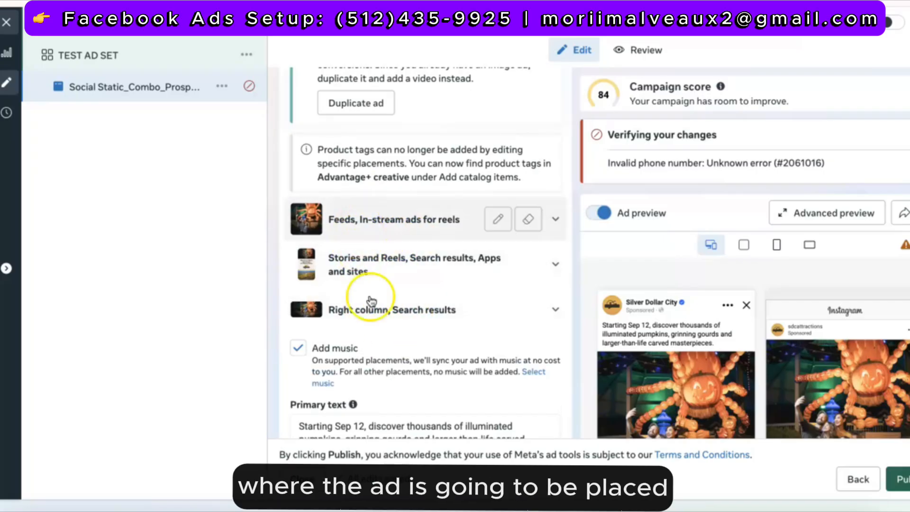
{"action": "left_click", "coordinate": [303, 349]}
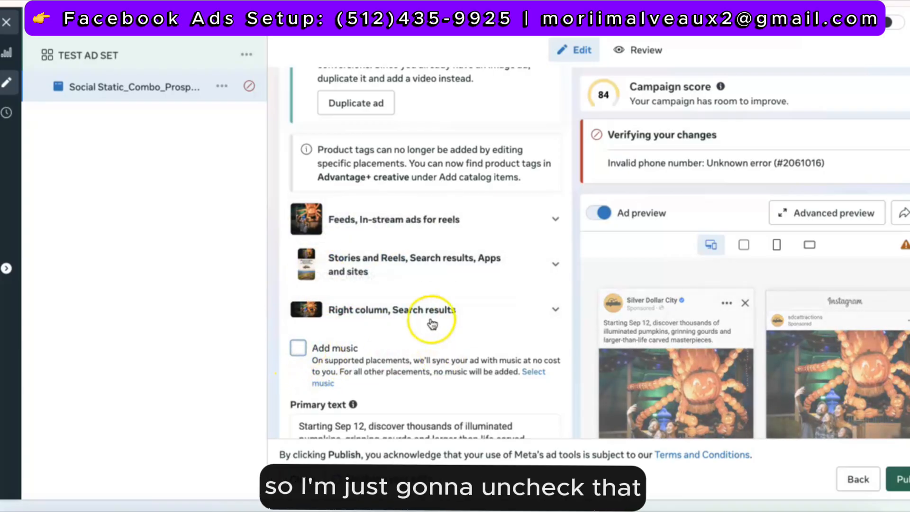
Expand the Feeds, In-stream ads for reels group, check each placement's image and preview the ad in Facebook Feed
{"action": "left_click", "coordinate": [403, 231]}
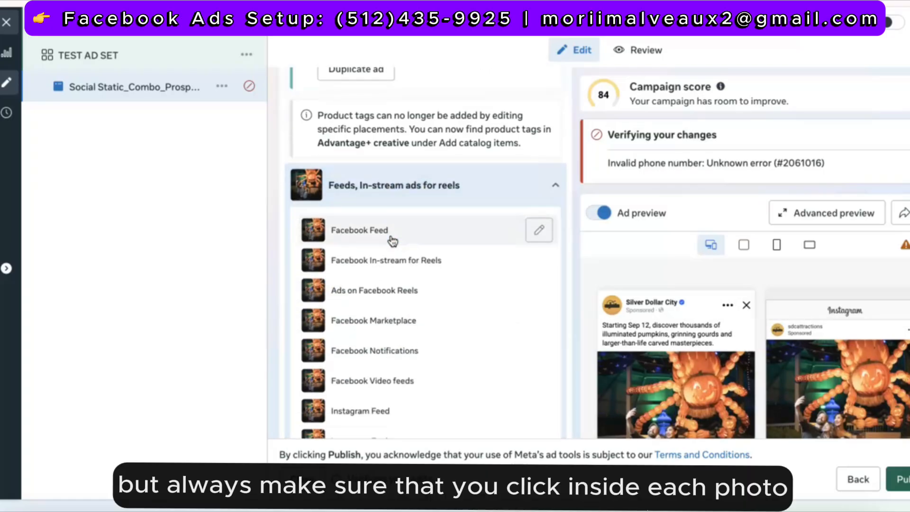
{"action": "scroll", "coordinate": [391, 241], "scroll_direction": "down", "scroll_amount": 2}
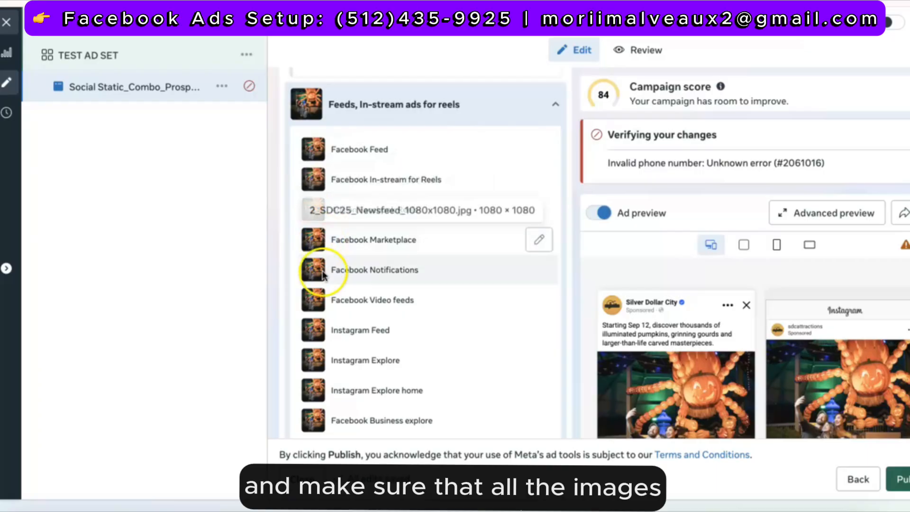
{"action": "scroll", "coordinate": [317, 389], "scroll_direction": "down", "scroll_amount": 2}
{"action": "scroll", "coordinate": [360, 351], "scroll_direction": "up", "scroll_amount": 2}
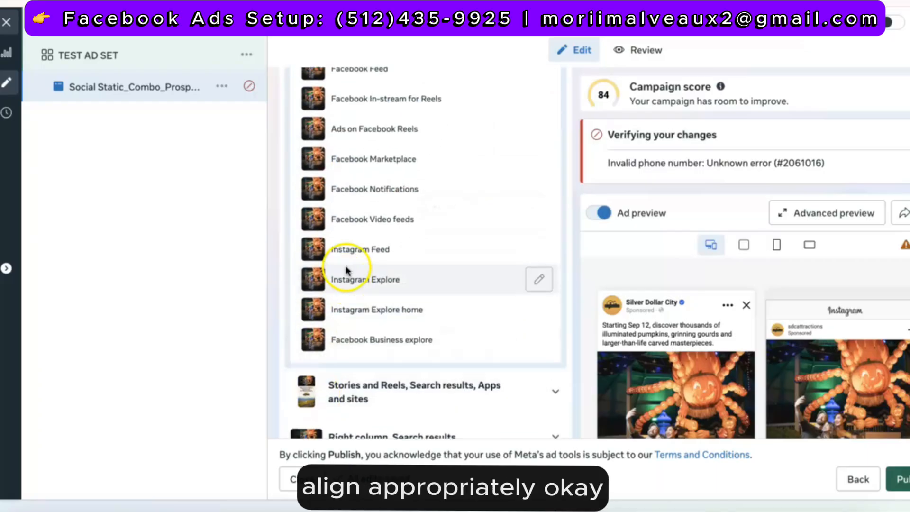
{"action": "left_click", "coordinate": [334, 116]}
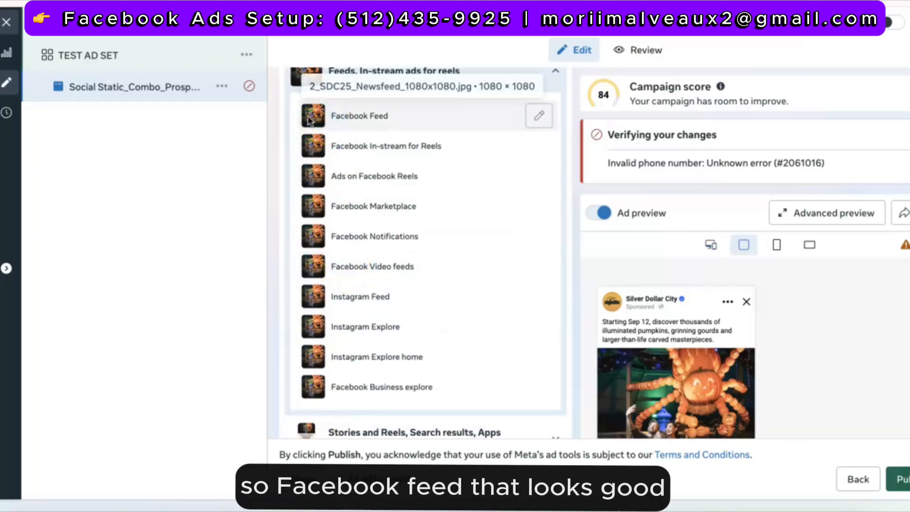
{"action": "scroll", "coordinate": [497, 247], "scroll_direction": "down", "scroll_amount": 4}
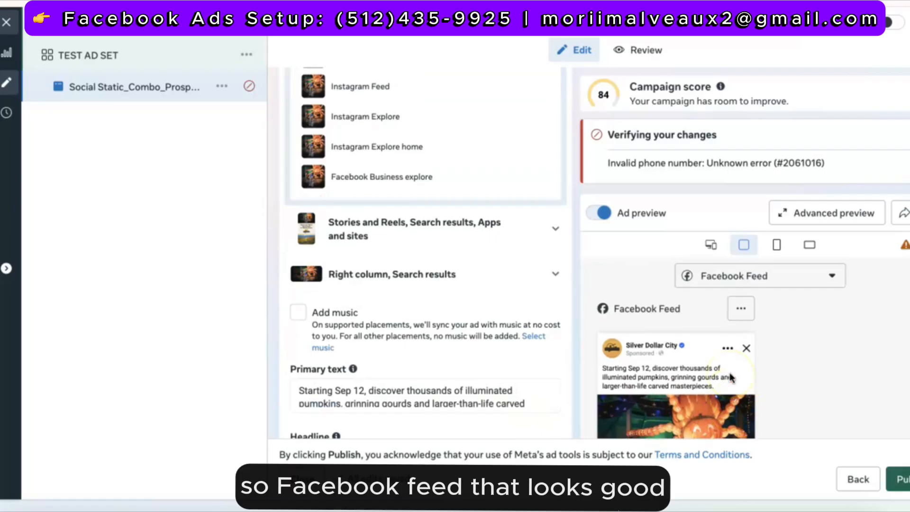
{"action": "scroll", "coordinate": [497, 247], "scroll_direction": "up", "scroll_amount": 5}
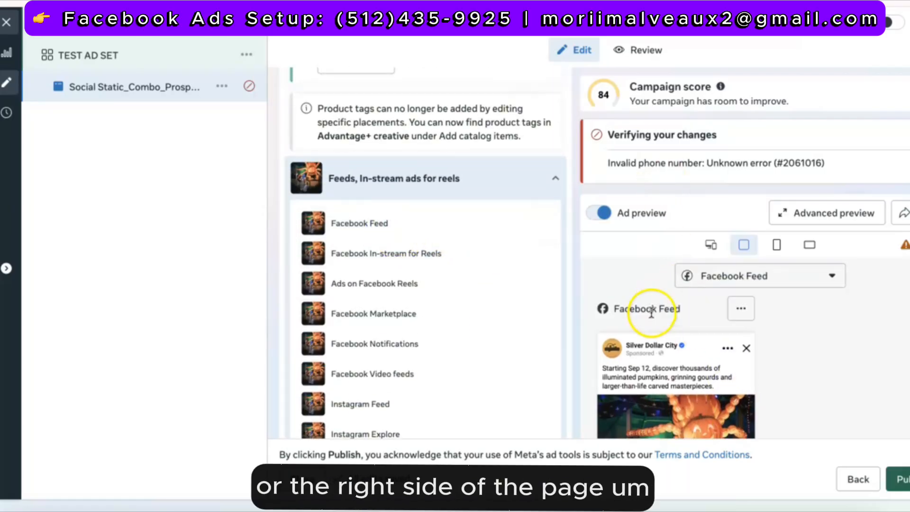
Preview the ad in the Facebook In-stream for Reels and Ads on Facebook Reels placements, examining the full mockup
{"action": "left_click", "coordinate": [335, 249]}
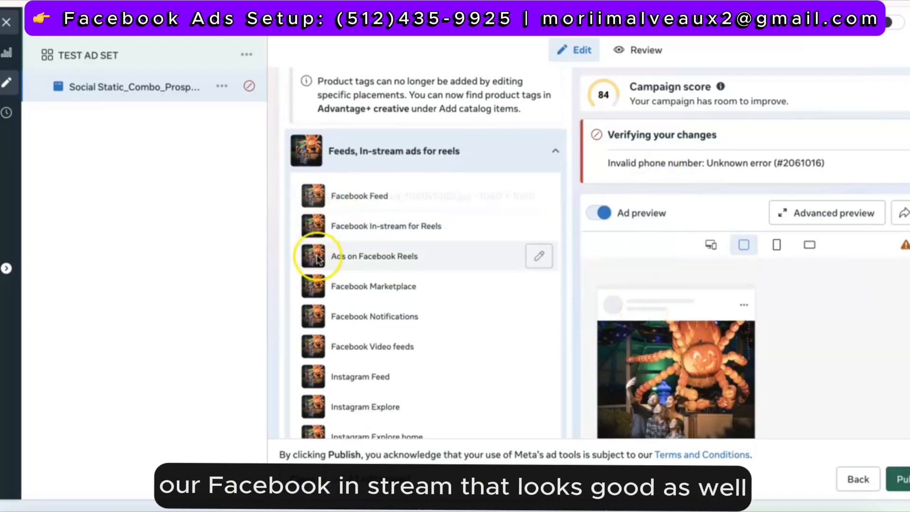
{"action": "left_click", "coordinate": [337, 254]}
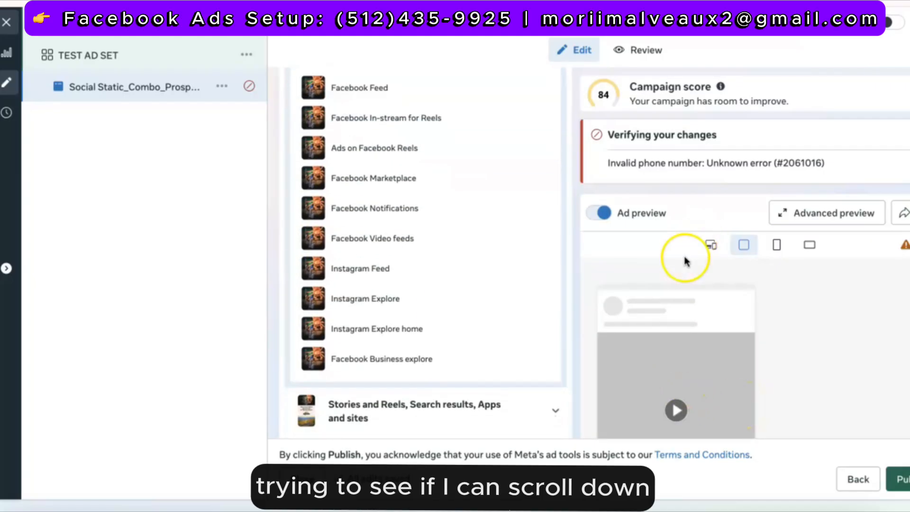
{"action": "scroll", "coordinate": [561, 386], "scroll_direction": "down", "scroll_amount": 10}
{"action": "scroll", "coordinate": [562, 387], "scroll_direction": "down", "scroll_amount": 10}
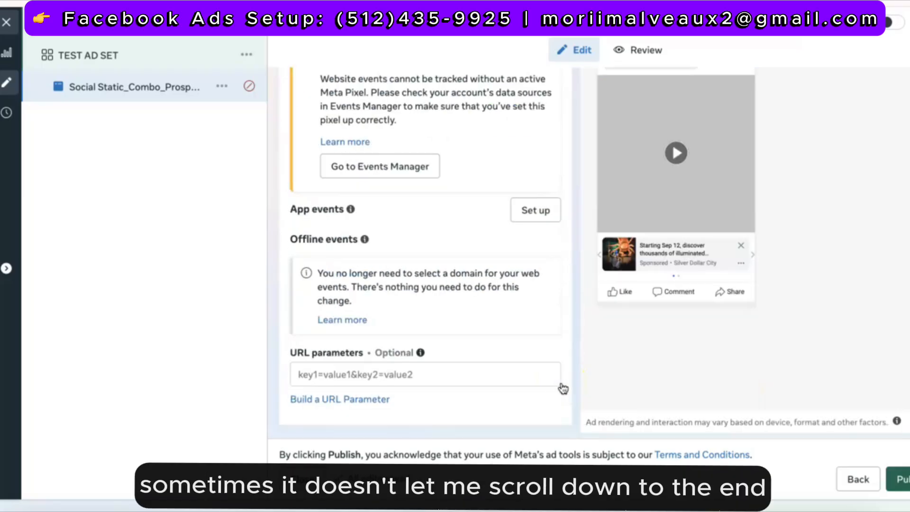
{"action": "scroll", "coordinate": [506, 337], "scroll_direction": "up", "scroll_amount": 7}
{"action": "scroll", "coordinate": [506, 337], "scroll_direction": "down", "scroll_amount": 7}
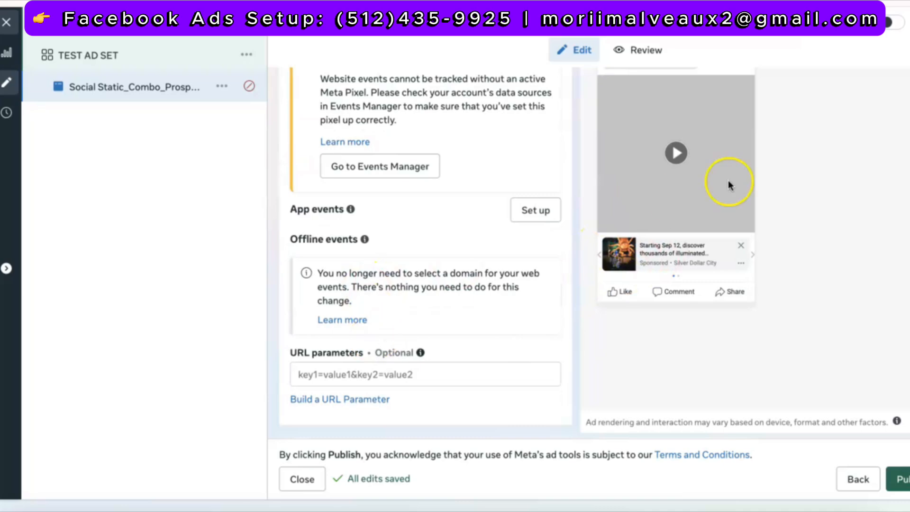
{"action": "scroll", "coordinate": [445, 270], "scroll_direction": "up", "scroll_amount": 10}
{"action": "scroll", "coordinate": [446, 269], "scroll_direction": "up", "scroll_amount": 15}
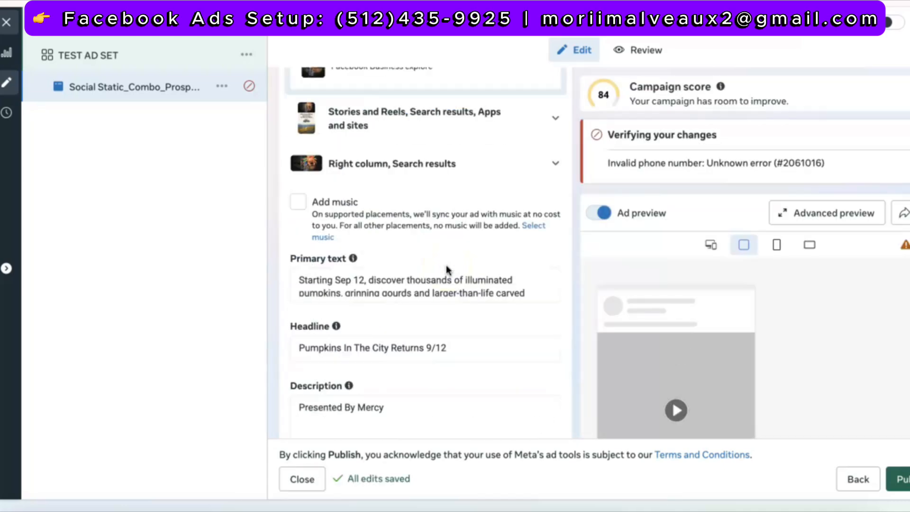
{"action": "scroll", "coordinate": [447, 268], "scroll_direction": "down", "scroll_amount": 5}
{"action": "scroll", "coordinate": [447, 268], "scroll_direction": "down", "scroll_amount": 1}
Expand the Stories and Reels, Search results, Apps and sites group and preview the ad in Facebook Stories and Instagram Stories
{"action": "left_click", "coordinate": [413, 245]}
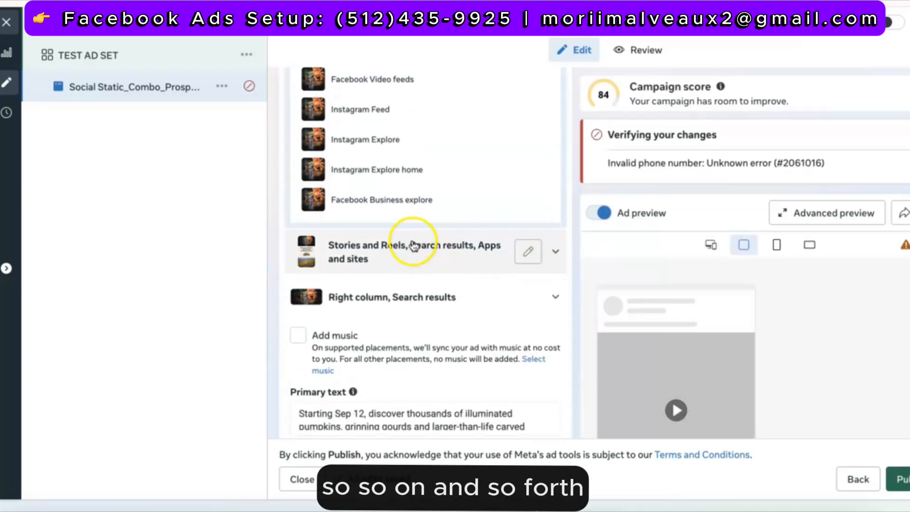
{"action": "left_click", "coordinate": [372, 262]}
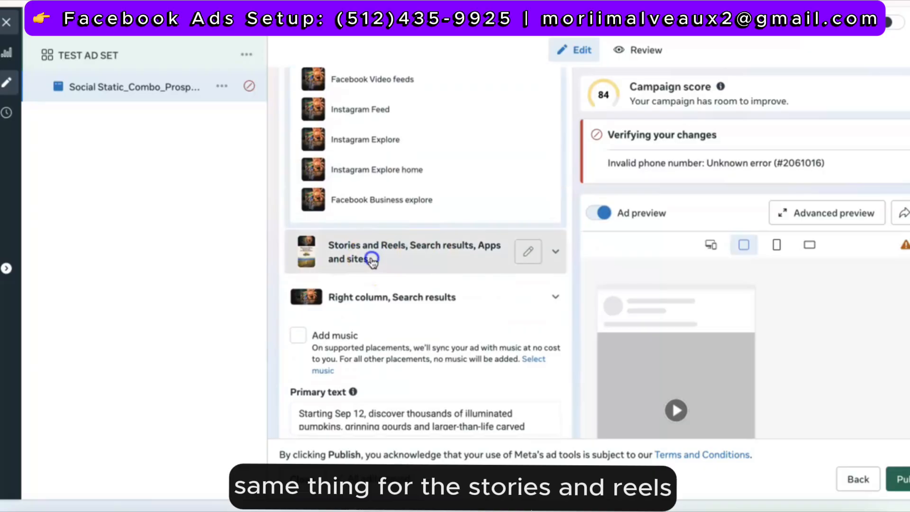
{"action": "scroll", "coordinate": [431, 305], "scroll_direction": "down", "scroll_amount": 1}
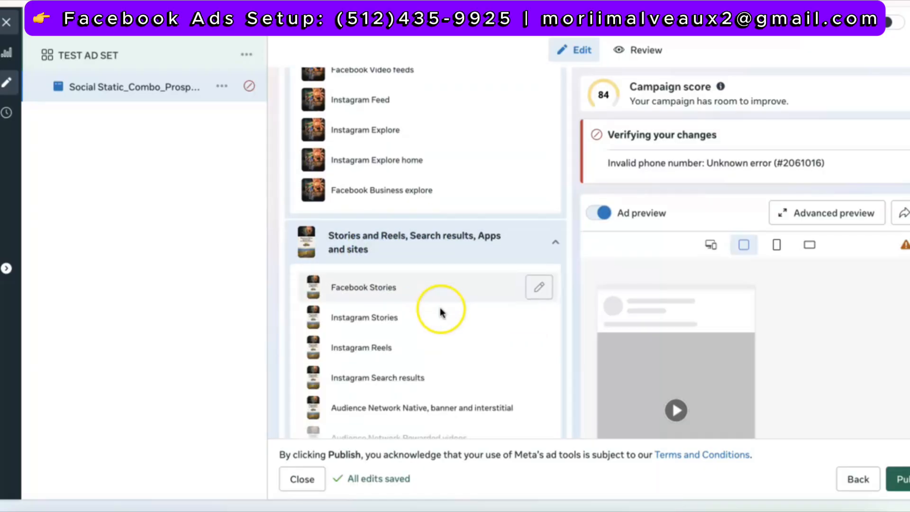
{"action": "left_click", "coordinate": [363, 275]}
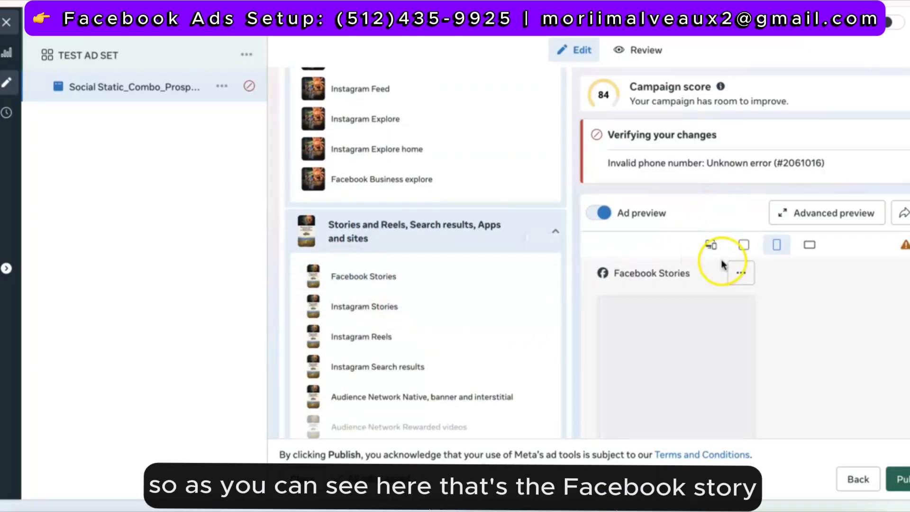
{"action": "scroll", "coordinate": [660, 352], "scroll_direction": "down", "scroll_amount": 5}
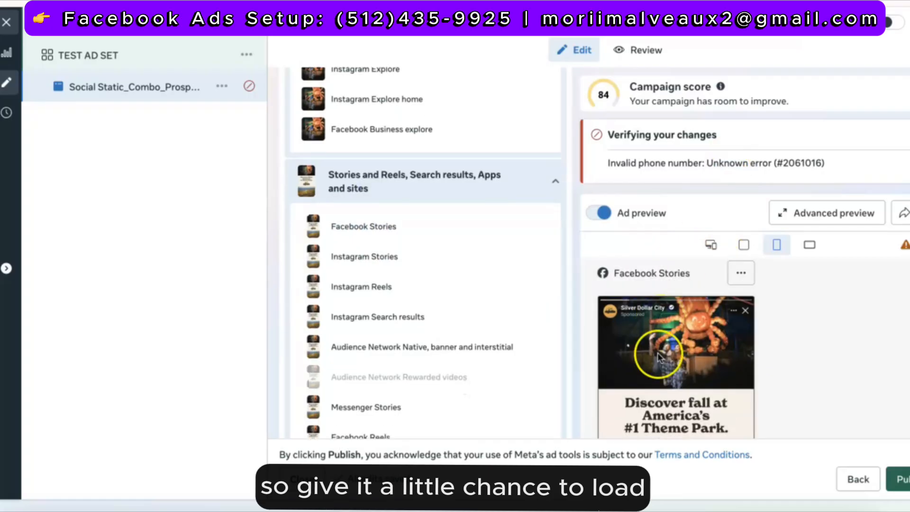
{"action": "scroll", "coordinate": [704, 394], "scroll_direction": "down", "scroll_amount": 10}
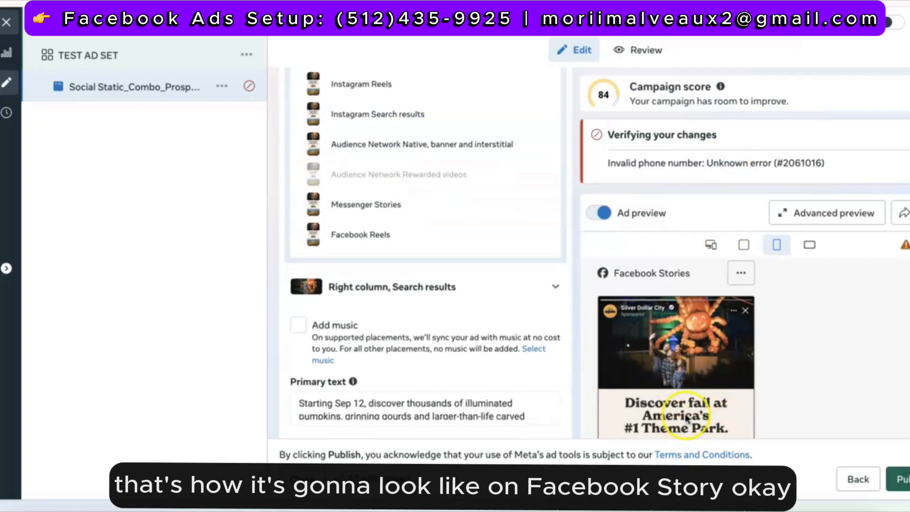
{"action": "scroll", "coordinate": [635, 234], "scroll_direction": "up", "scroll_amount": 2}
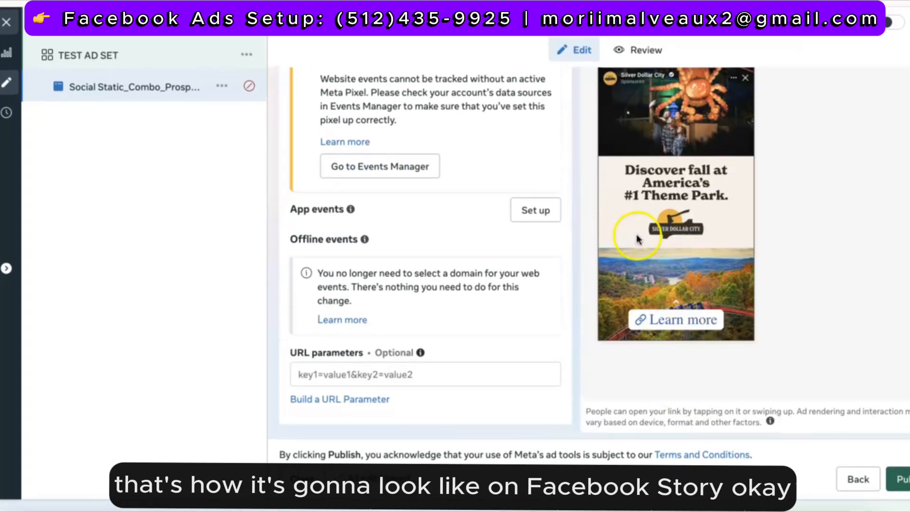
{"action": "scroll", "coordinate": [493, 217], "scroll_direction": "up", "scroll_amount": 10}
{"action": "scroll", "coordinate": [496, 217], "scroll_direction": "up", "scroll_amount": 6}
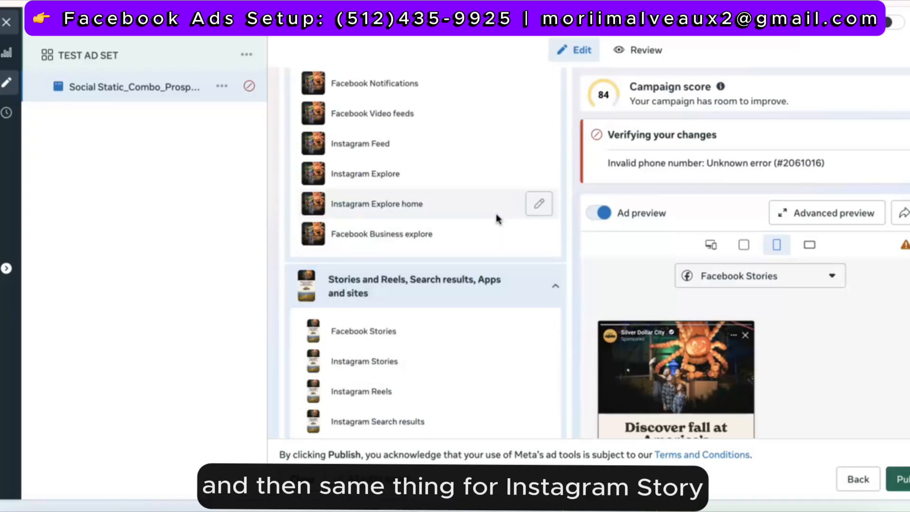
{"action": "scroll", "coordinate": [496, 218], "scroll_direction": "down", "scroll_amount": 4}
{"action": "left_click", "coordinate": [365, 176]}
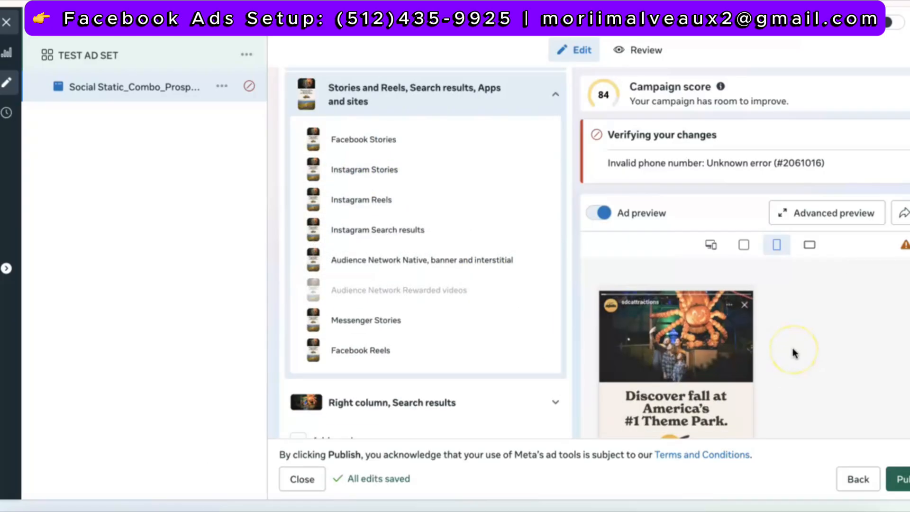
Compare the ad's previews for the Feeds group and for all placements, and preview it in Instagram Reels
{"action": "left_click", "coordinate": [743, 244]}
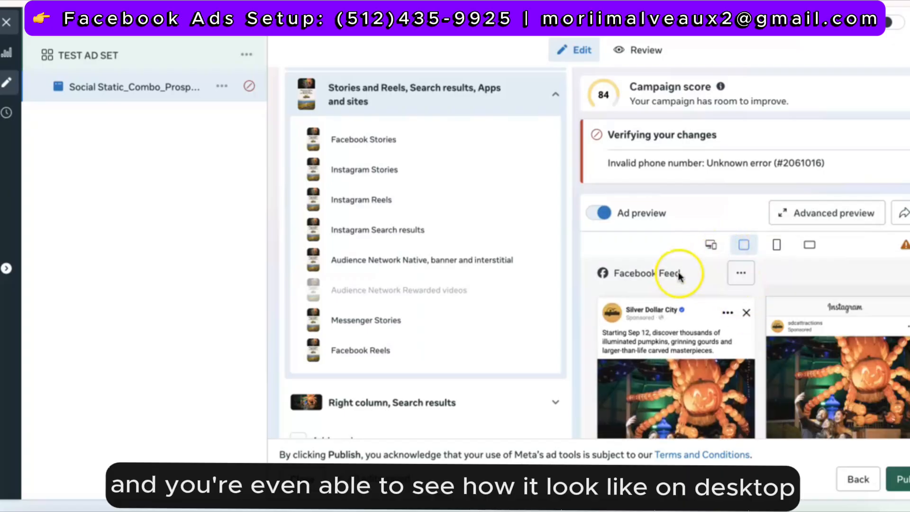
{"action": "left_click", "coordinate": [710, 245]}
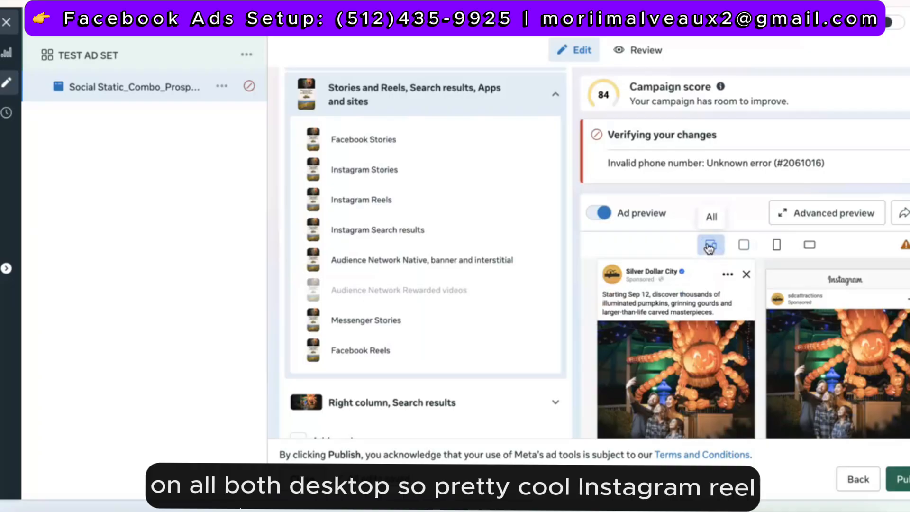
{"action": "scroll", "coordinate": [734, 360], "scroll_direction": "down", "scroll_amount": 5}
{"action": "scroll", "coordinate": [731, 356], "scroll_direction": "down", "scroll_amount": 10}
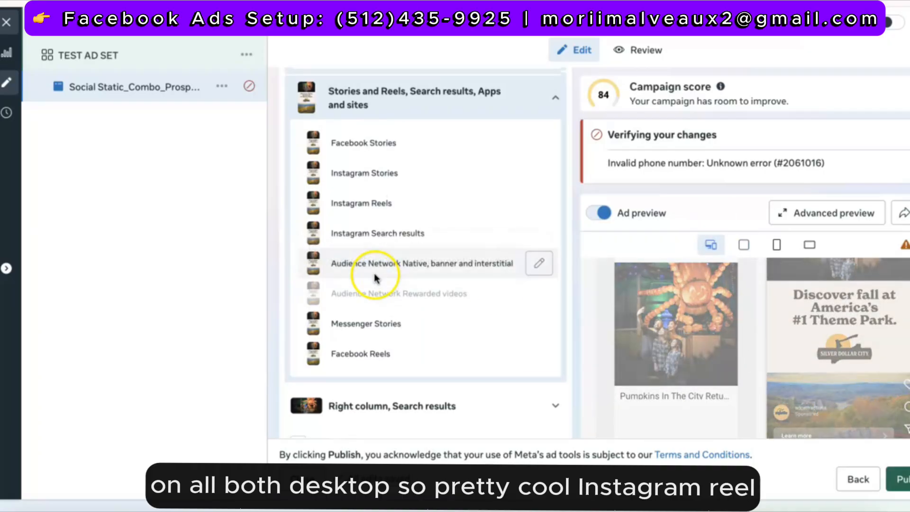
{"action": "left_click", "coordinate": [350, 203]}
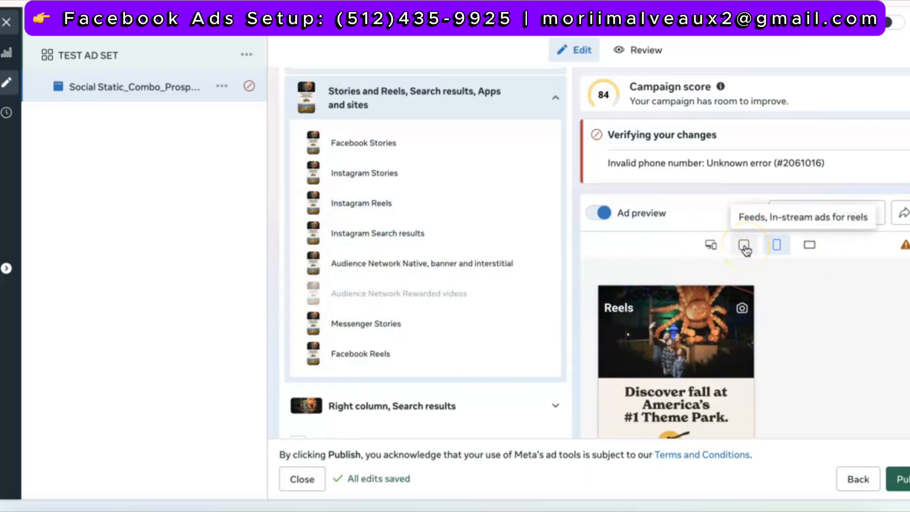
Expand the Right column, Search results group, preview the Facebook Right column placement and recheck the Feeds previews
{"action": "scroll", "coordinate": [447, 219], "scroll_direction": "down", "scroll_amount": 3}
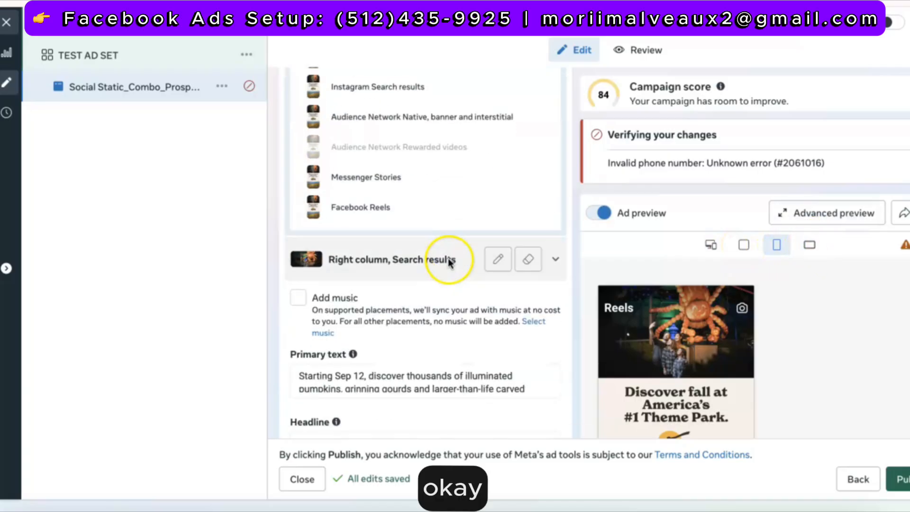
{"action": "left_click", "coordinate": [337, 262]}
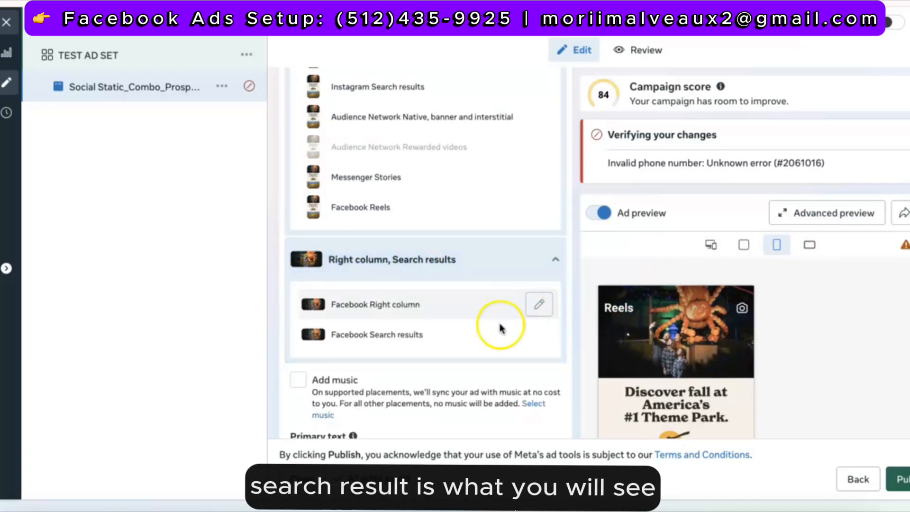
{"action": "left_click", "coordinate": [346, 306]}
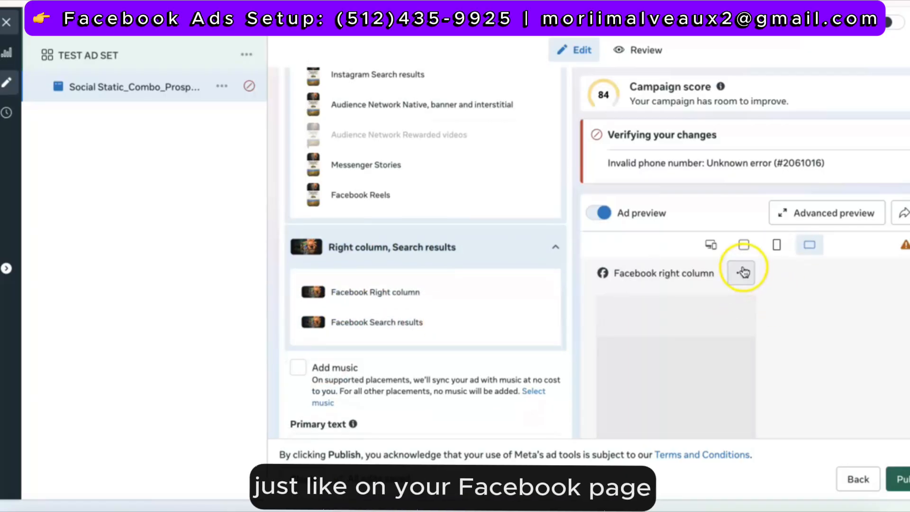
{"action": "left_click", "coordinate": [745, 244]}
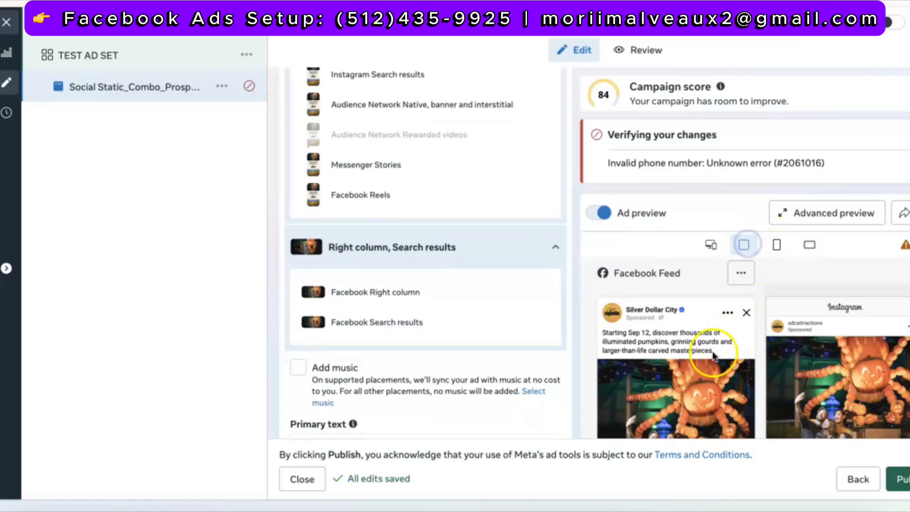
{"action": "scroll", "coordinate": [706, 299], "scroll_direction": "down", "scroll_amount": 2}
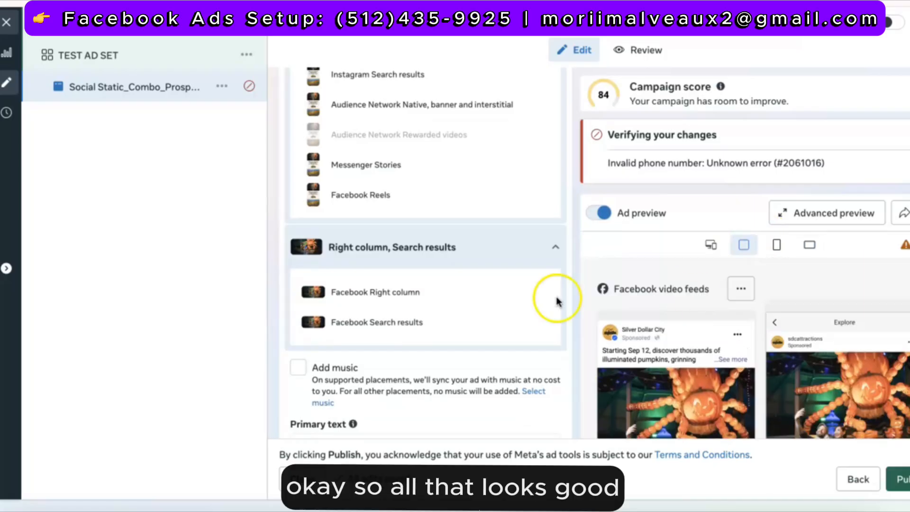
Review the ad's primary text, headline, description and call to action, and read the tip on how many primary texts are allowed
{"action": "scroll", "coordinate": [404, 318], "scroll_direction": "down", "scroll_amount": 6}
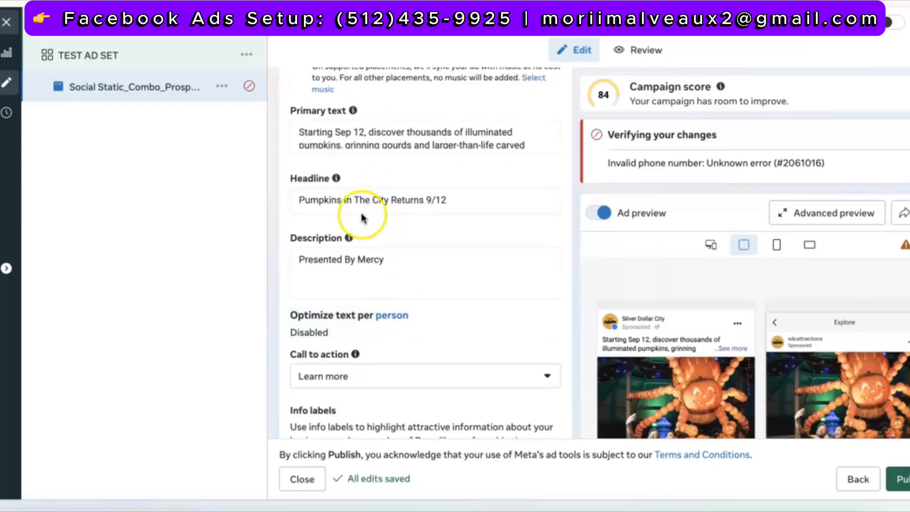
{"action": "scroll", "coordinate": [350, 209], "scroll_direction": "up", "scroll_amount": 2}
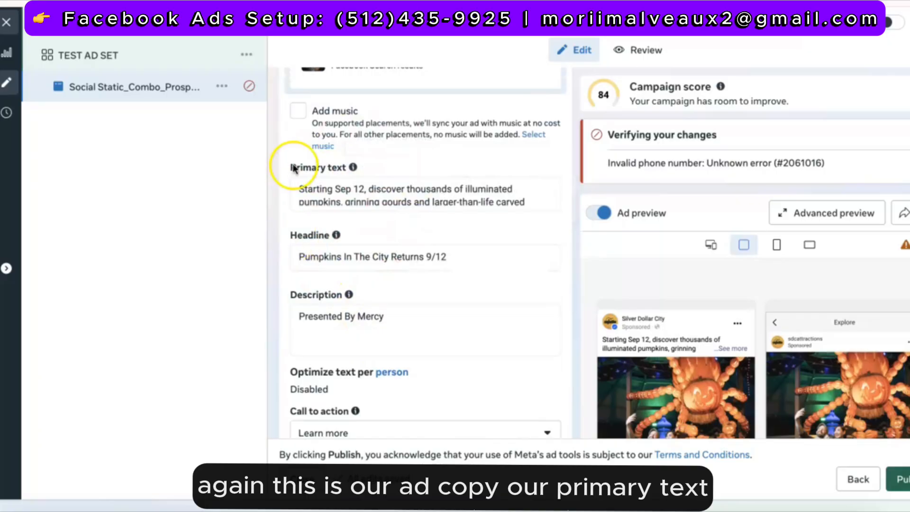
{"action": "mouse_move", "coordinate": [352, 173]}
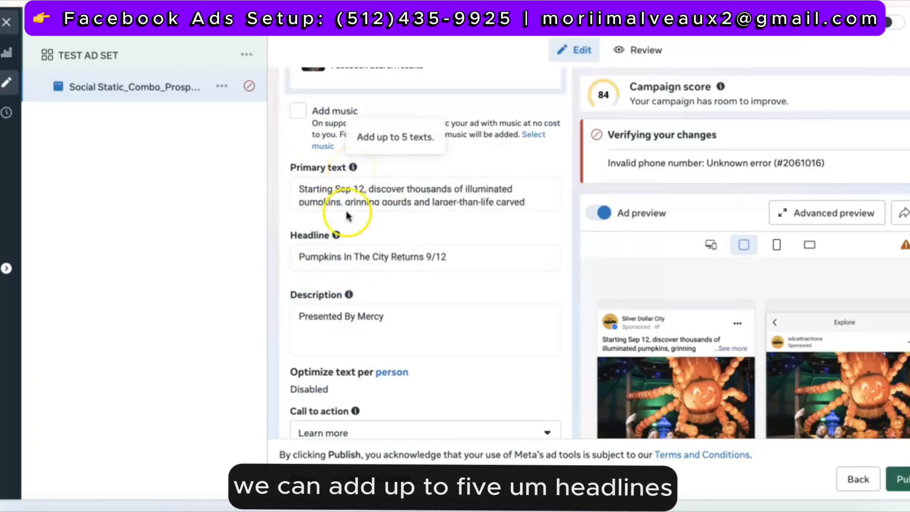
Read the tips on the headline and description limits, and look over the call to action, info labels and tracking settings
{"action": "mouse_move", "coordinate": [336, 235]}
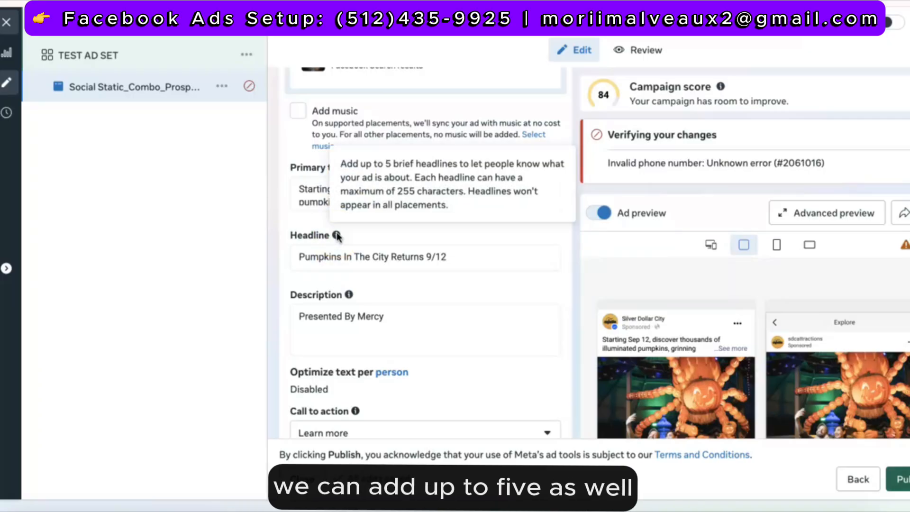
{"action": "mouse_move", "coordinate": [348, 297]}
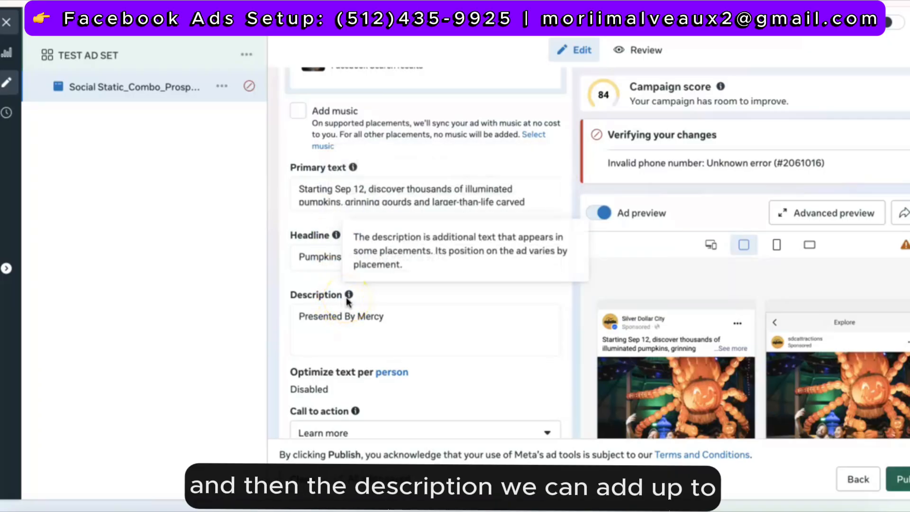
{"action": "scroll", "coordinate": [347, 301], "scroll_direction": "down", "scroll_amount": 3}
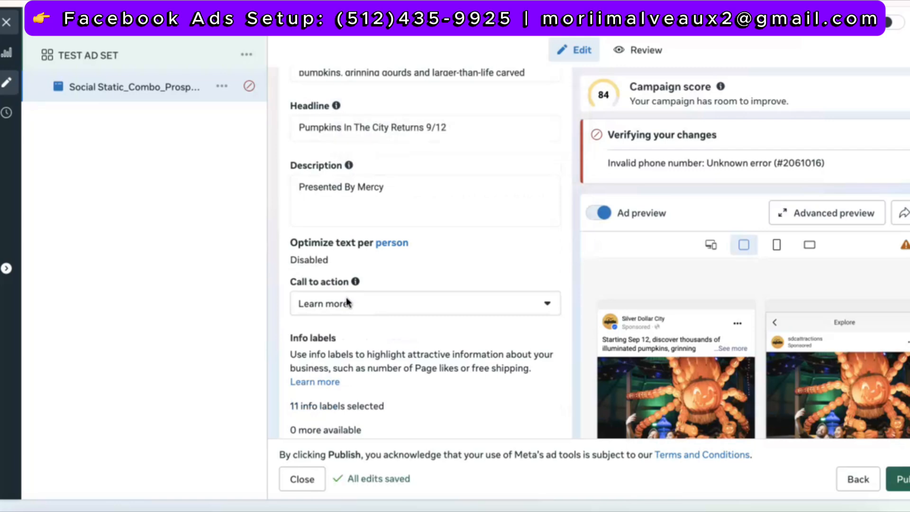
{"action": "scroll", "coordinate": [347, 302], "scroll_direction": "down", "scroll_amount": 2}
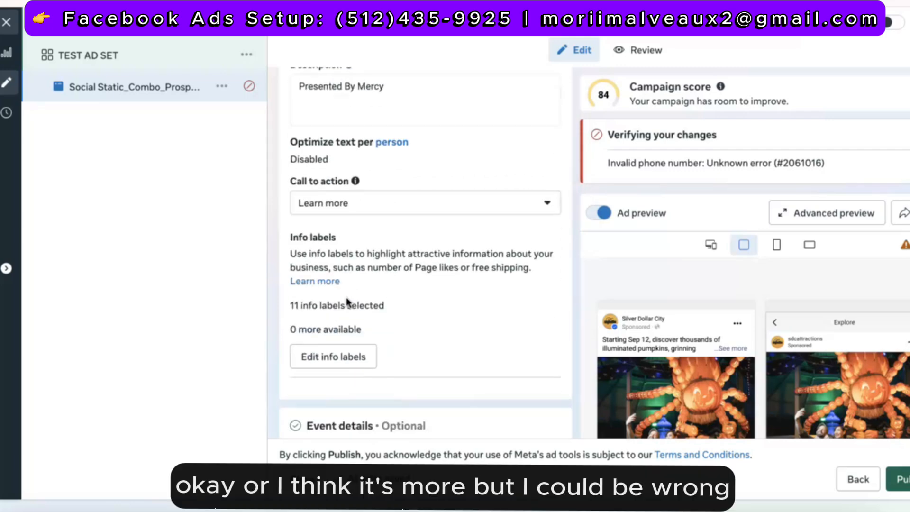
{"action": "scroll", "coordinate": [348, 302], "scroll_direction": "down", "scroll_amount": 13}
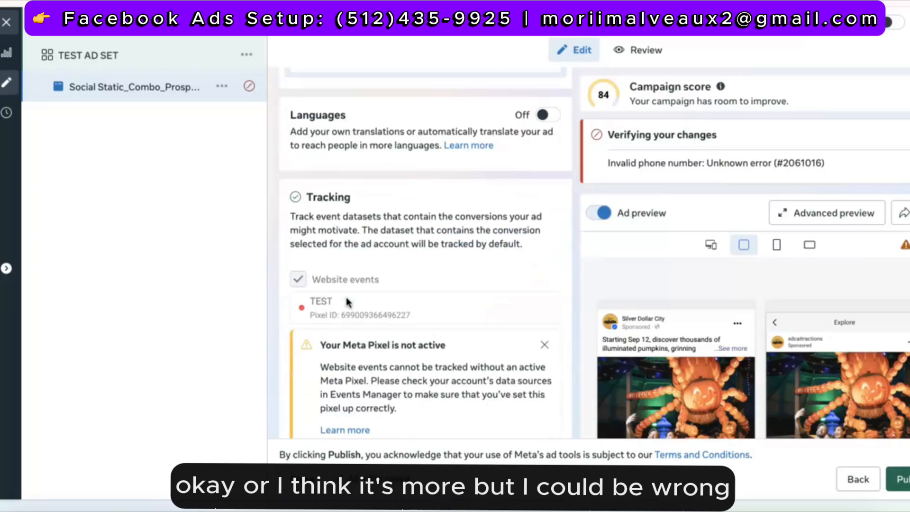
Fill the destination's website URL with the copied silverdollarcity.com theme-park/festivals link ending in "harvestbrandw7"
{"action": "scroll", "coordinate": [348, 301], "scroll_direction": "up", "scroll_amount": 15}
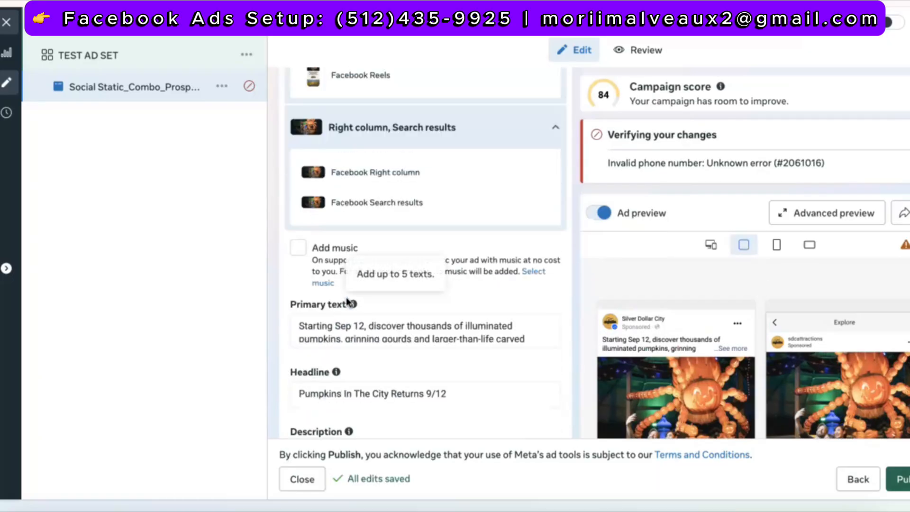
{"action": "scroll", "coordinate": [348, 301], "scroll_direction": "up", "scroll_amount": 15}
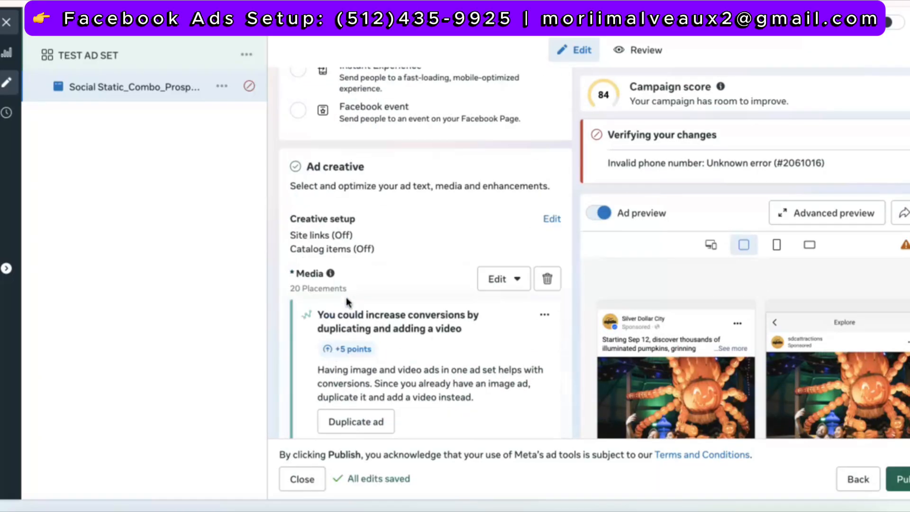
{"action": "scroll", "coordinate": [348, 301], "scroll_direction": "down", "scroll_amount": 2}
{"action": "scroll", "coordinate": [348, 301], "scroll_direction": "up", "scroll_amount": 13}
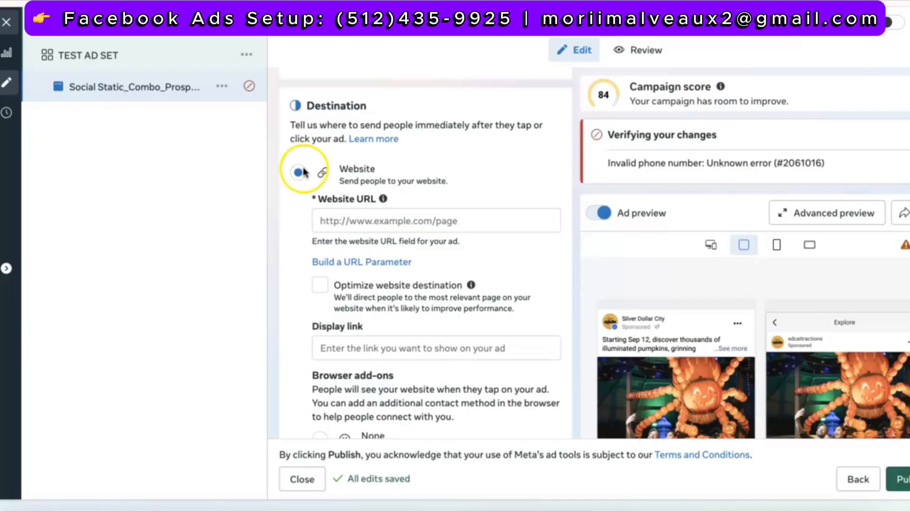
{"action": "left_click", "coordinate": [372, 221]}
{"action": "key", "text": "ctrl+v"}
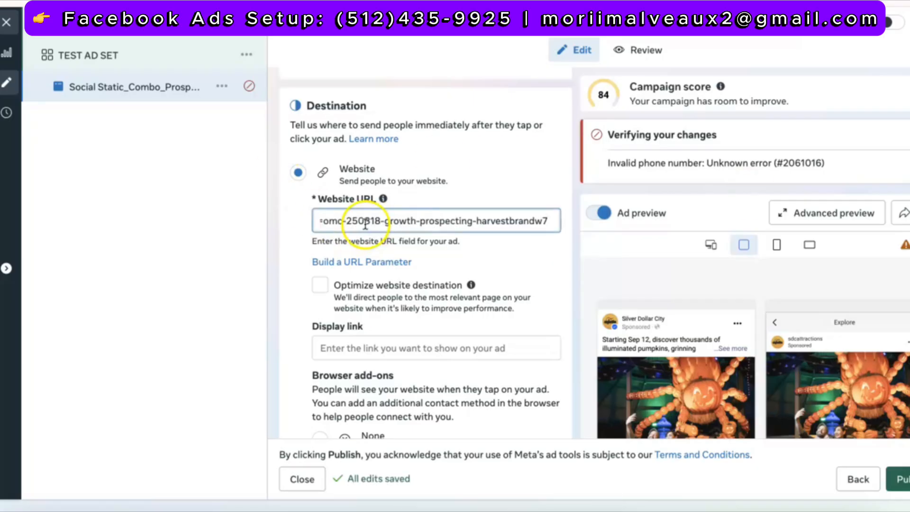
Preview the website URL and look through the Silver Dollar City landing page, including its Pumpkins In The City section
{"action": "left_click", "coordinate": [504, 221]}
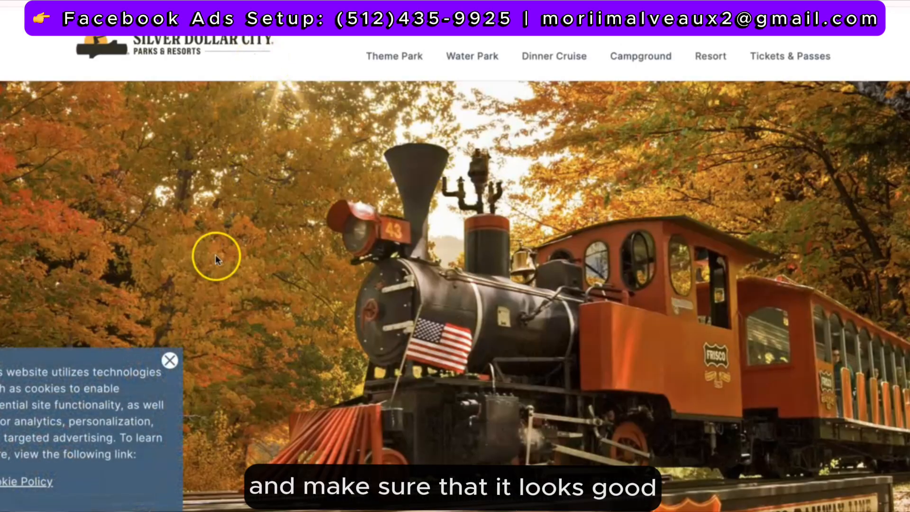
{"action": "scroll", "coordinate": [215, 258], "scroll_direction": "down", "scroll_amount": 20}
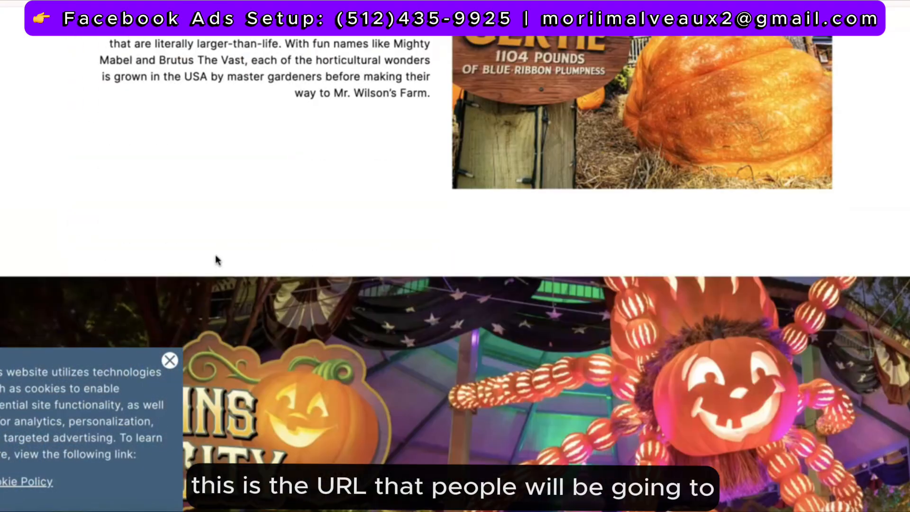
{"action": "scroll", "coordinate": [215, 259], "scroll_direction": "down", "scroll_amount": 20}
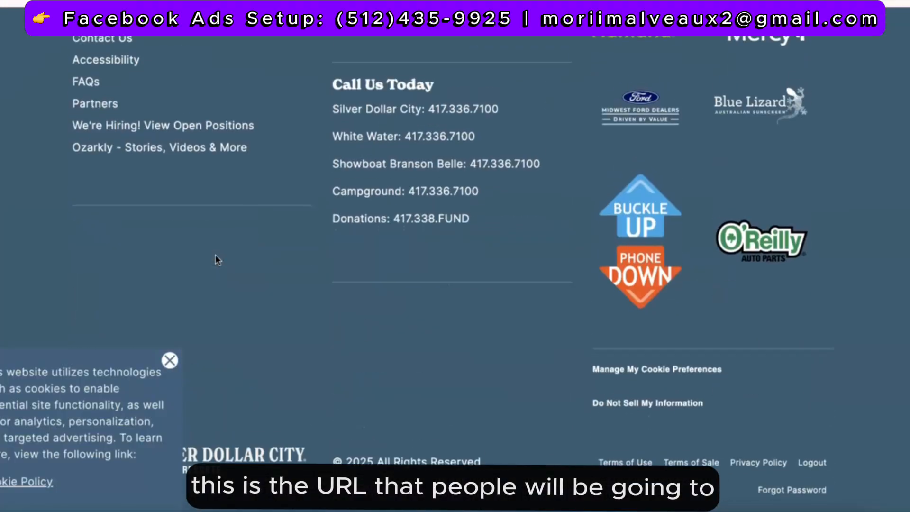
{"action": "scroll", "coordinate": [215, 260], "scroll_direction": "up", "scroll_amount": 20}
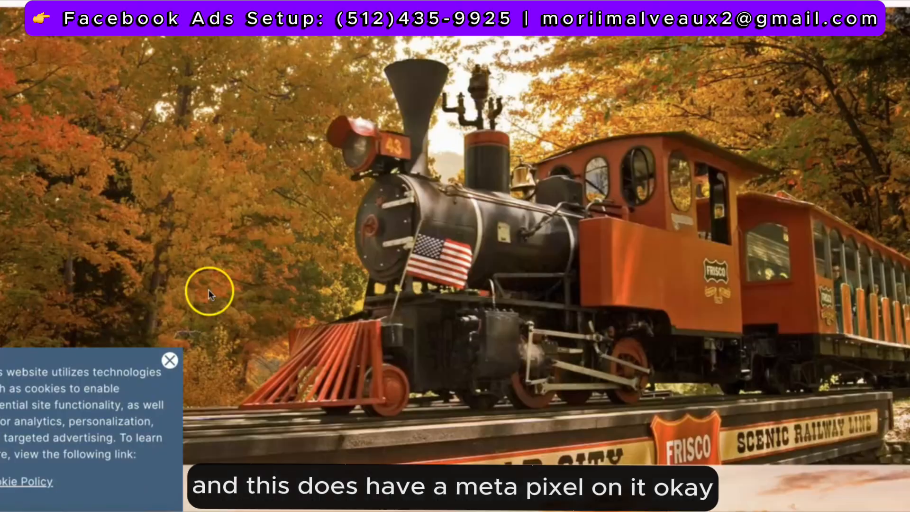
{"action": "scroll", "coordinate": [209, 291], "scroll_direction": "up", "scroll_amount": 3}
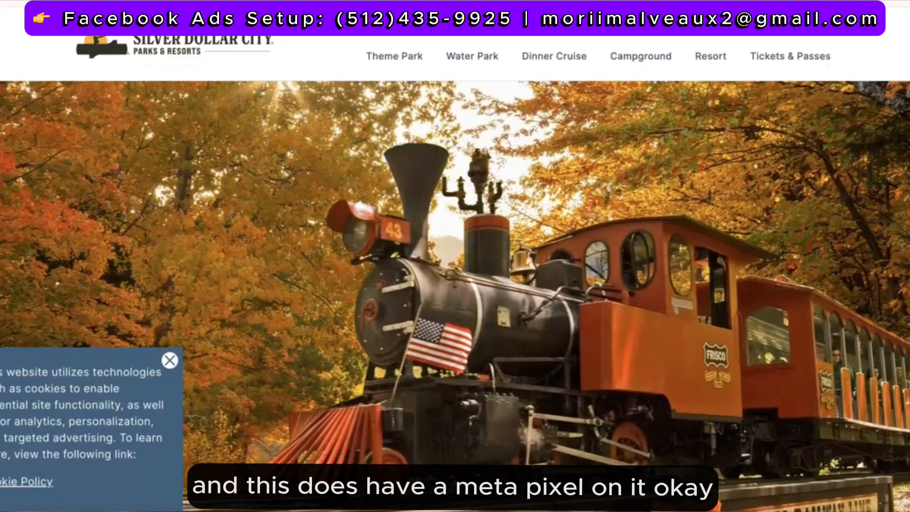
{"action": "scroll", "coordinate": [418, 324], "scroll_direction": "down", "scroll_amount": 20}
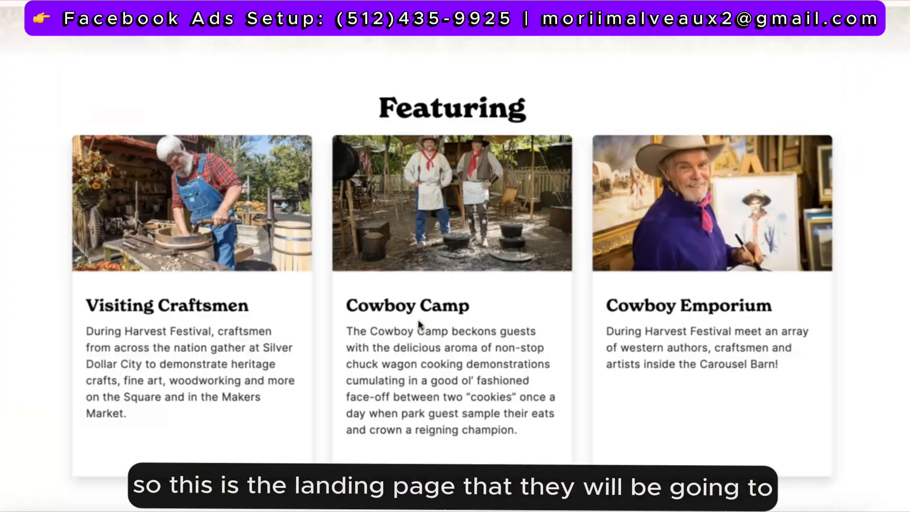
{"action": "scroll", "coordinate": [418, 325], "scroll_direction": "up", "scroll_amount": 15}
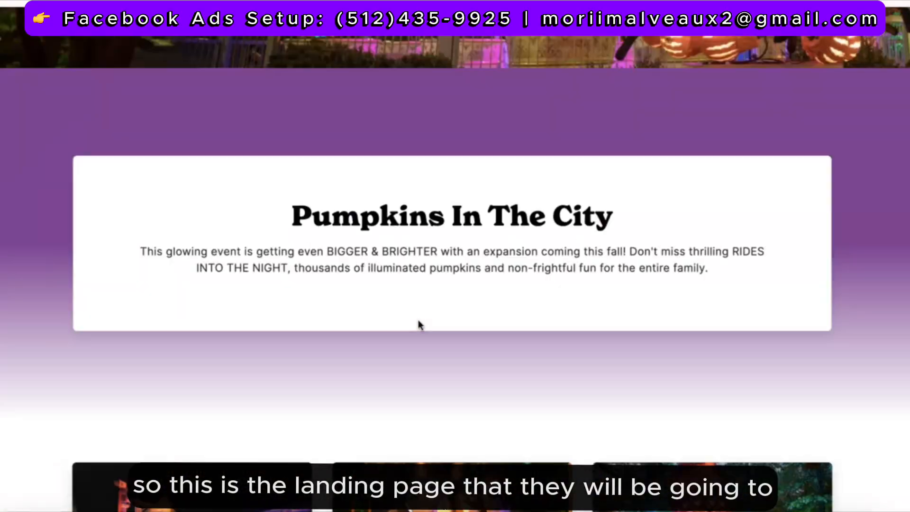
{"action": "scroll", "coordinate": [419, 324], "scroll_direction": "down", "scroll_amount": 20}
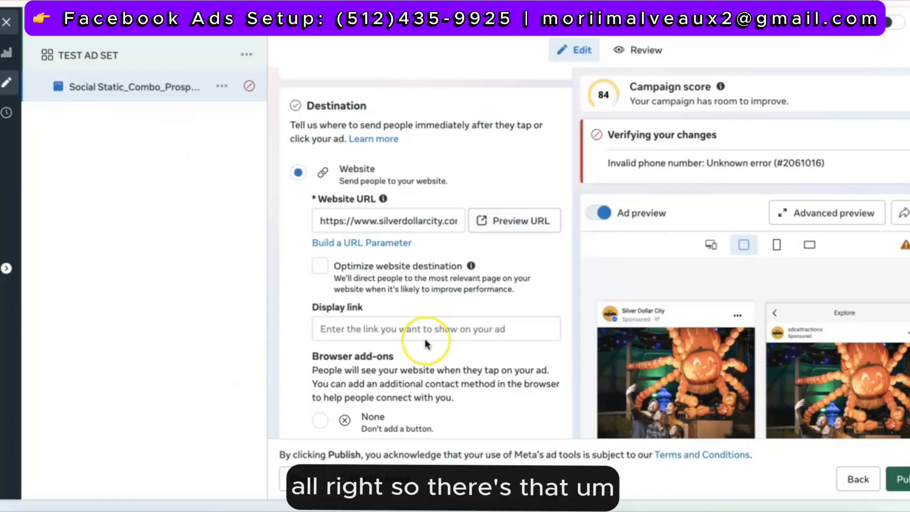
Set the browser add-on under the website destination to None instead of the call button
{"action": "scroll", "coordinate": [425, 342], "scroll_direction": "down", "scroll_amount": 5}
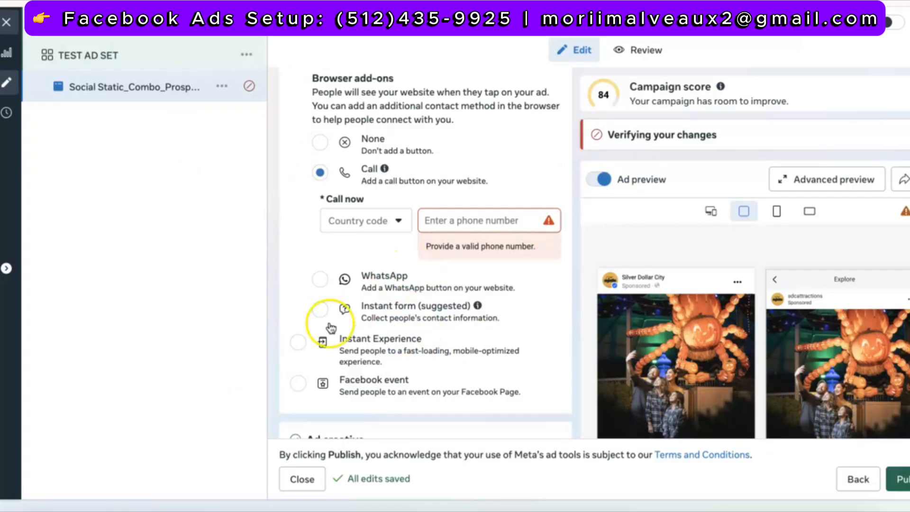
{"action": "scroll", "coordinate": [336, 266], "scroll_direction": "up", "scroll_amount": 1}
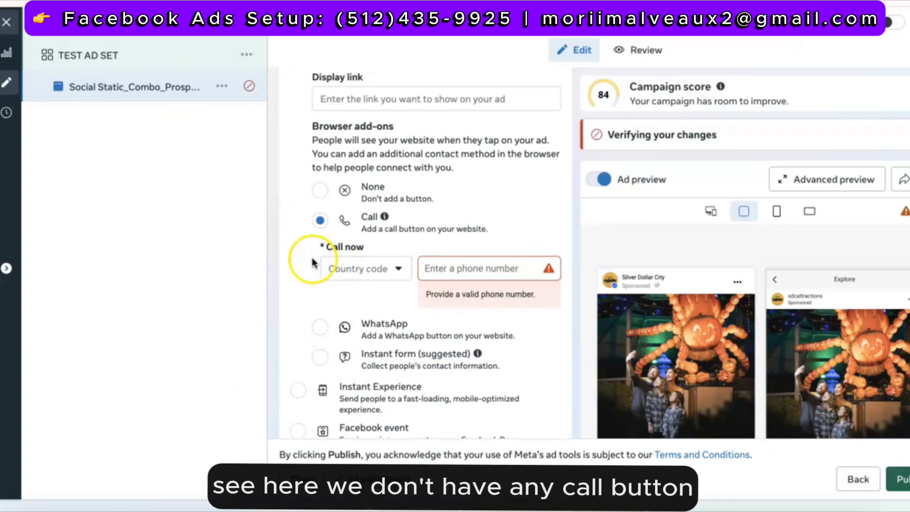
{"action": "scroll", "coordinate": [313, 254], "scroll_direction": "up", "scroll_amount": 1}
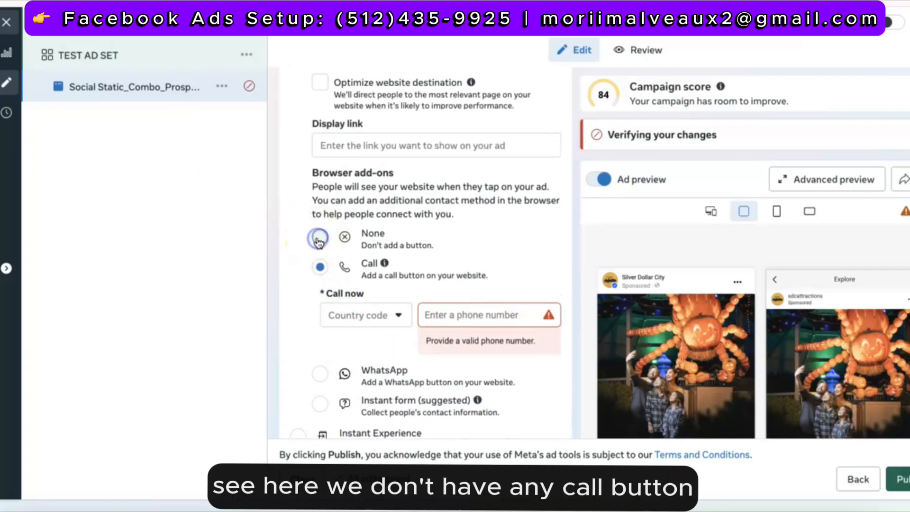
{"action": "left_click", "coordinate": [319, 239]}
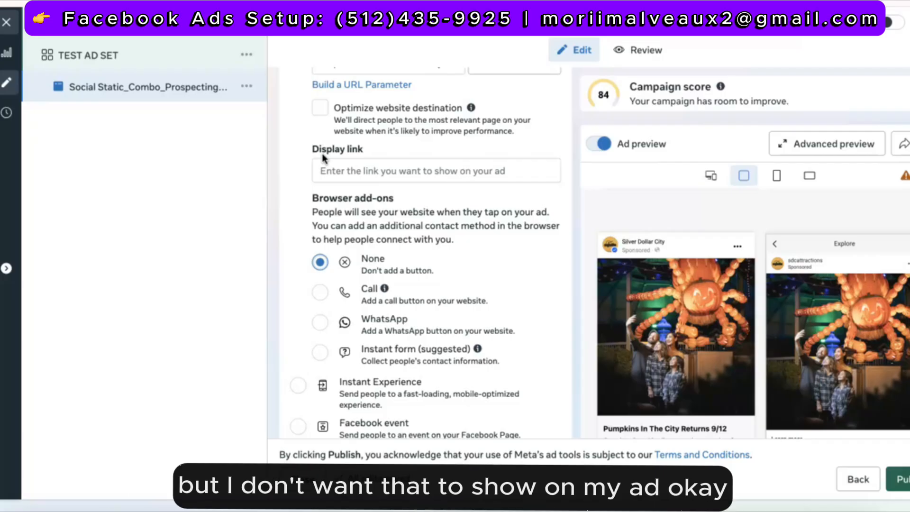
Check the Learn more button in the ad preview and review the display link, browser add-ons and creative setup summary
{"action": "scroll", "coordinate": [635, 332], "scroll_direction": "down", "scroll_amount": 3}
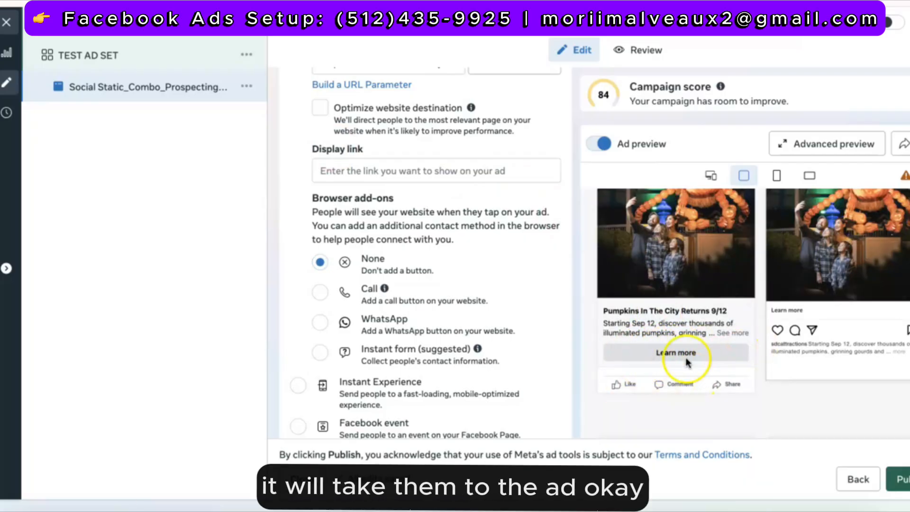
{"action": "scroll", "coordinate": [363, 299], "scroll_direction": "down", "scroll_amount": 1}
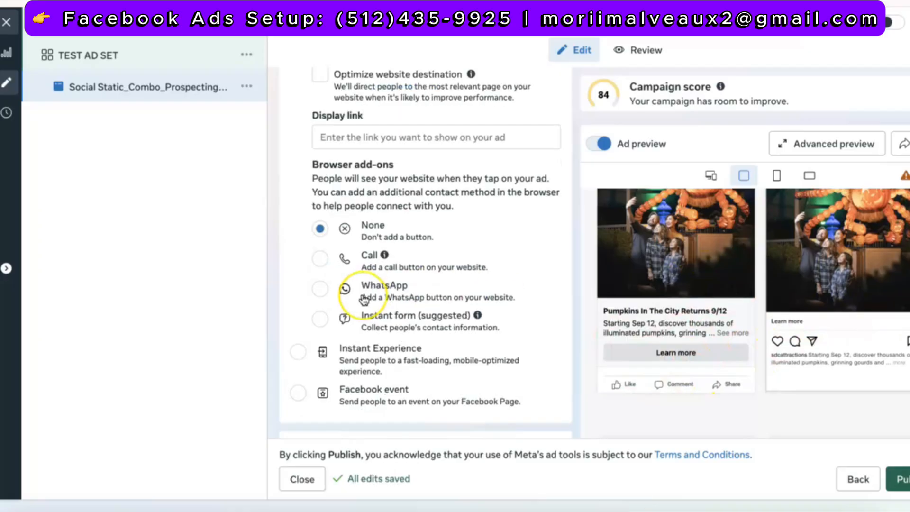
{"action": "scroll", "coordinate": [364, 299], "scroll_direction": "down", "scroll_amount": 3}
{"action": "scroll", "coordinate": [350, 254], "scroll_direction": "up", "scroll_amount": 1}
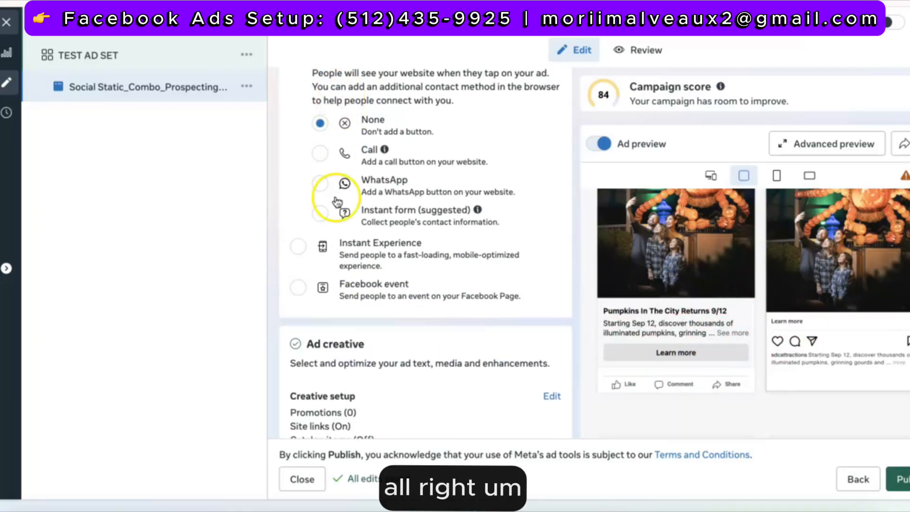
{"action": "scroll", "coordinate": [335, 218], "scroll_direction": "down", "scroll_amount": 5}
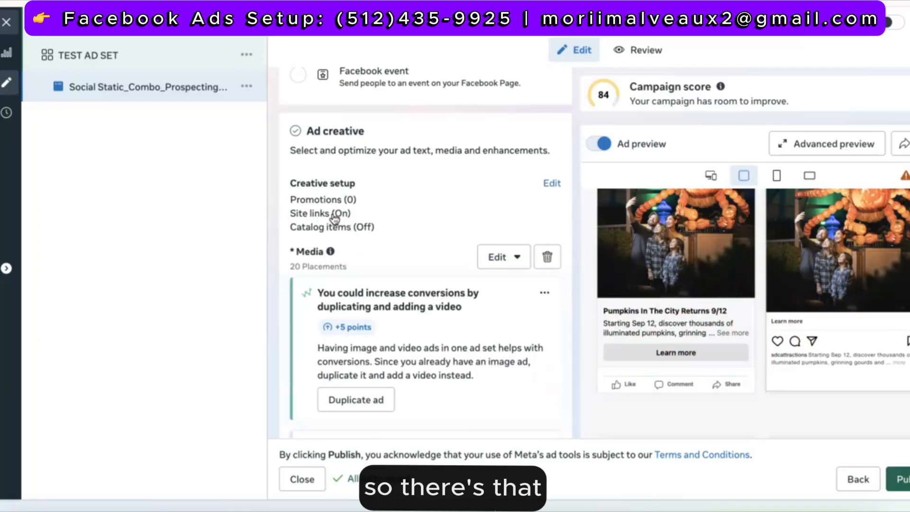
{"action": "scroll", "coordinate": [334, 217], "scroll_direction": "up", "scroll_amount": 5}
{"action": "scroll", "coordinate": [334, 217], "scroll_direction": "up", "scroll_amount": 1}
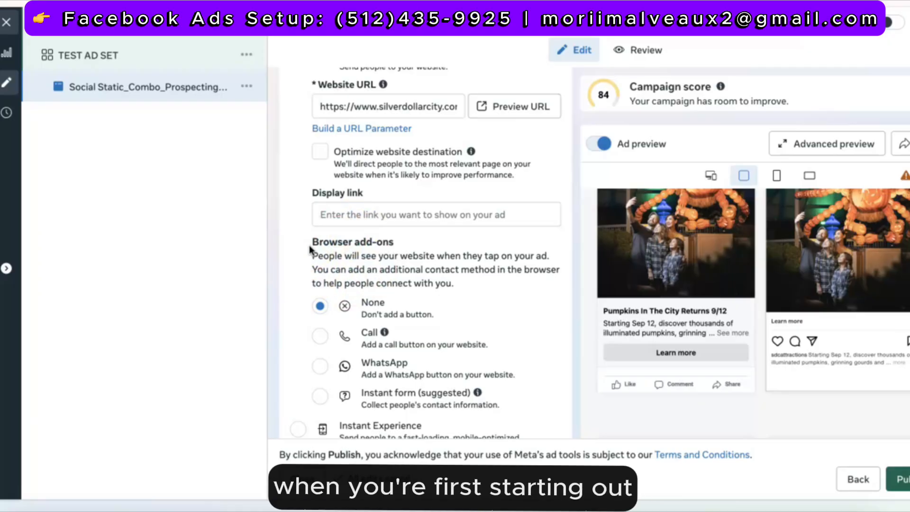
Open the ad's creative setup for editing and check its promotions, site links and the tip on site links
{"action": "scroll", "coordinate": [311, 248], "scroll_direction": "down", "scroll_amount": 7}
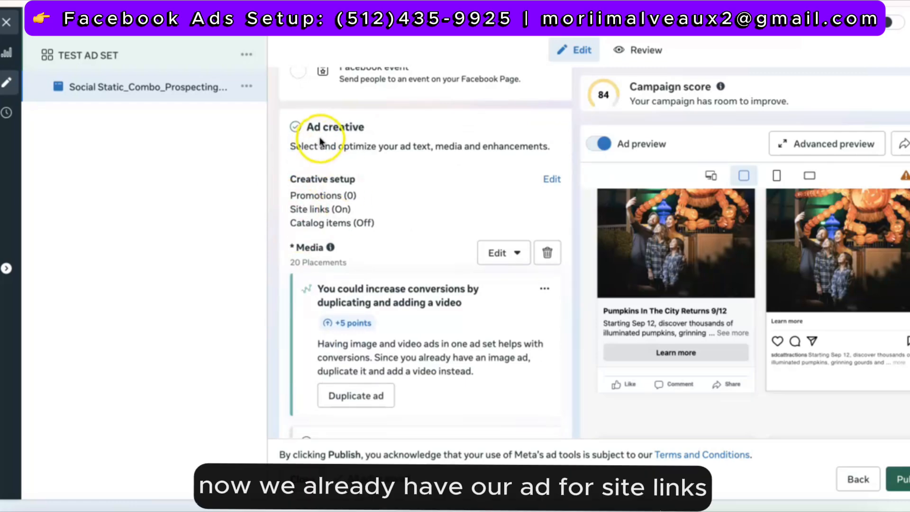
{"action": "left_click", "coordinate": [321, 204]}
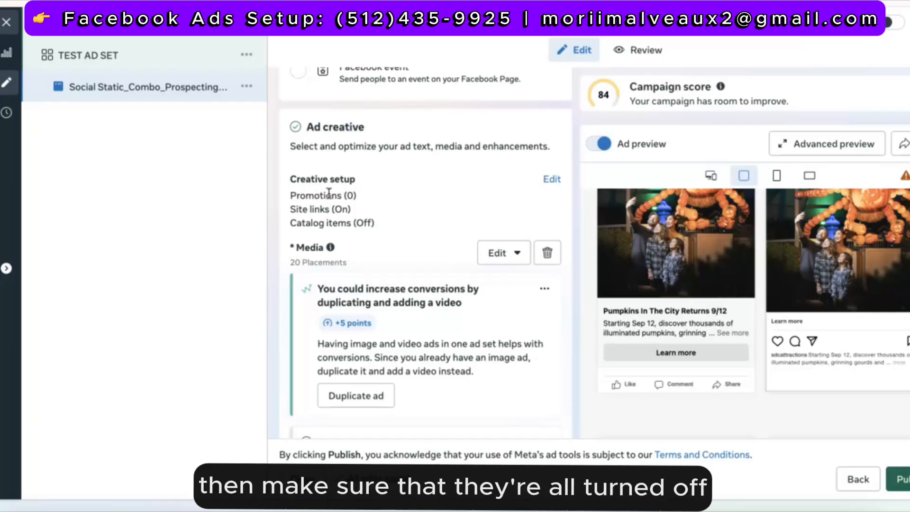
{"action": "left_click", "coordinate": [551, 178]}
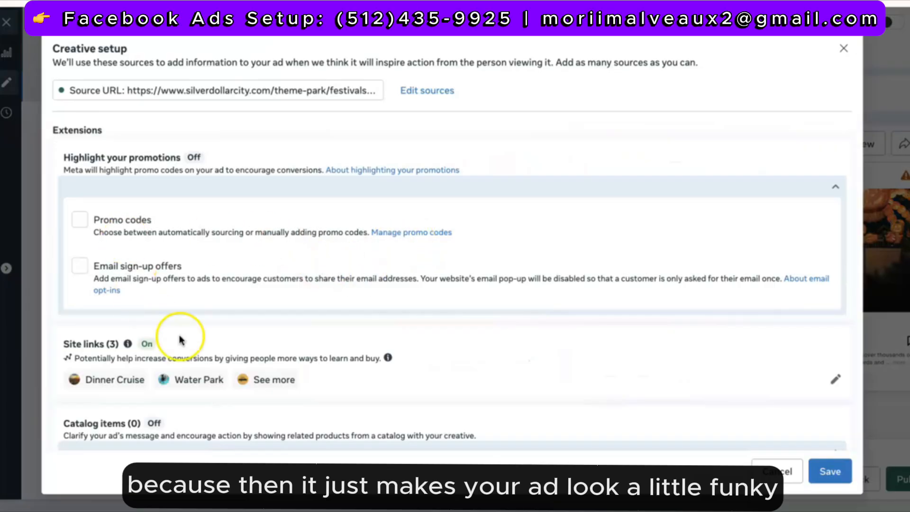
{"action": "scroll", "coordinate": [178, 337], "scroll_direction": "down", "scroll_amount": 3}
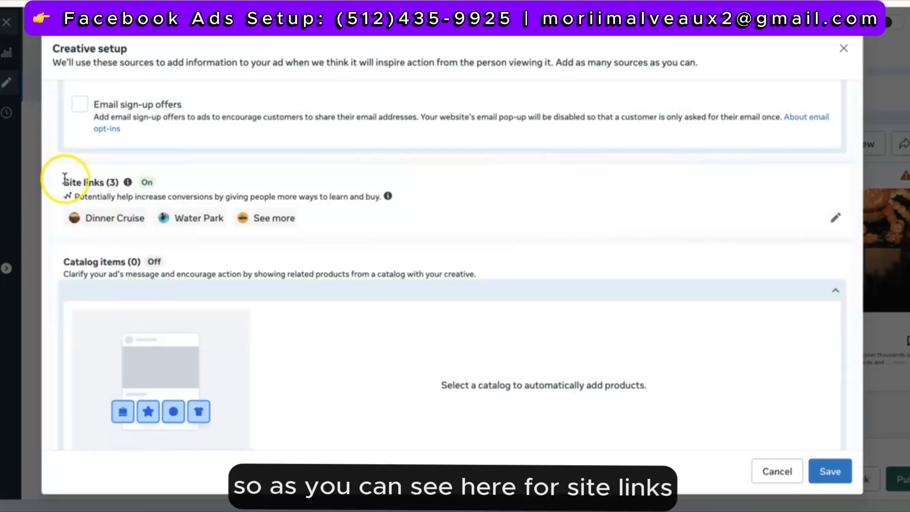
{"action": "mouse_move", "coordinate": [125, 184]}
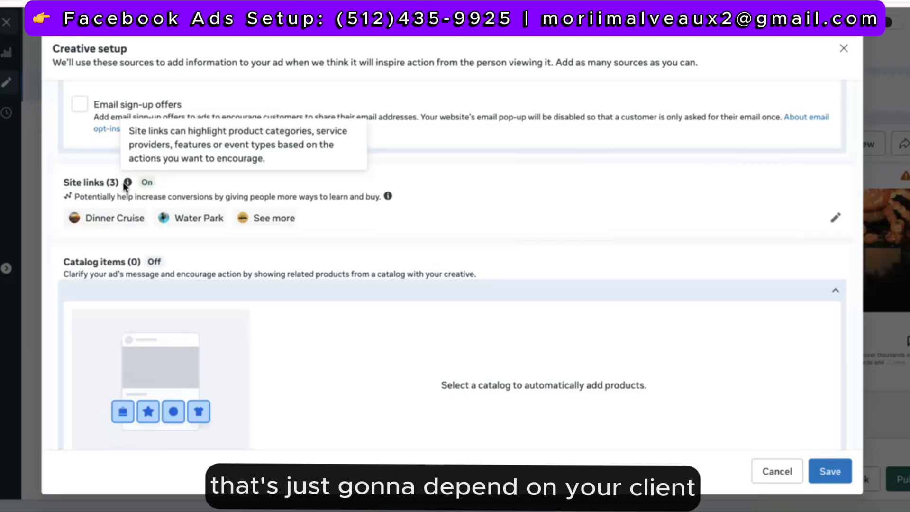
Remove the Dinner Cruise, Water Park and See more site links from the creative setup and save it
{"action": "left_click", "coordinate": [836, 217]}
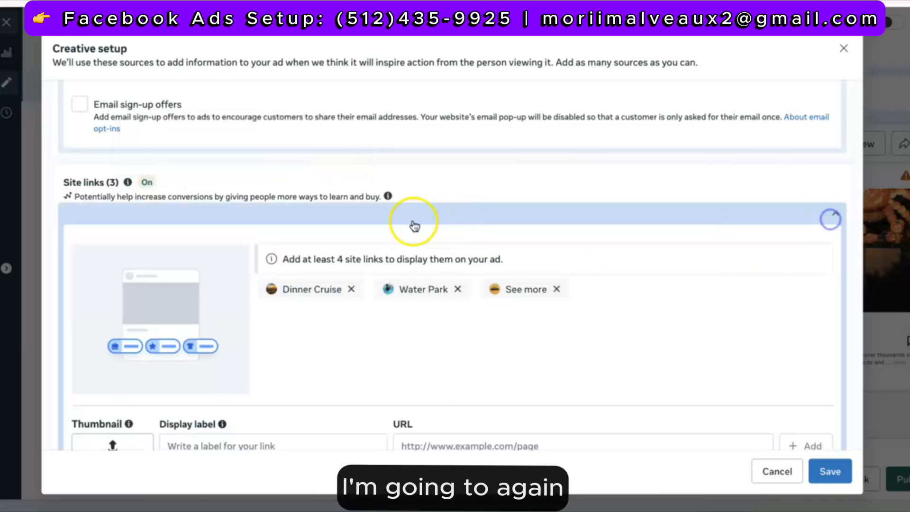
{"action": "scroll", "coordinate": [291, 274], "scroll_direction": "down", "scroll_amount": 2}
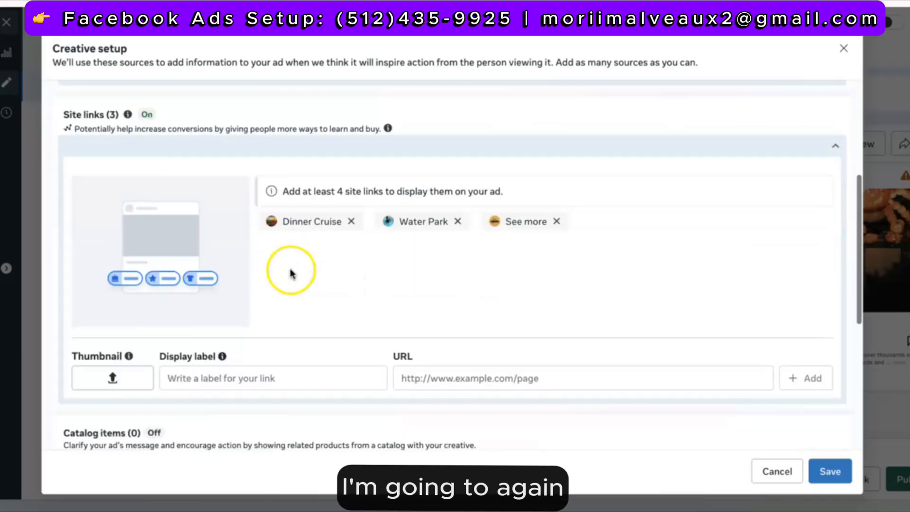
{"action": "left_click", "coordinate": [353, 222]}
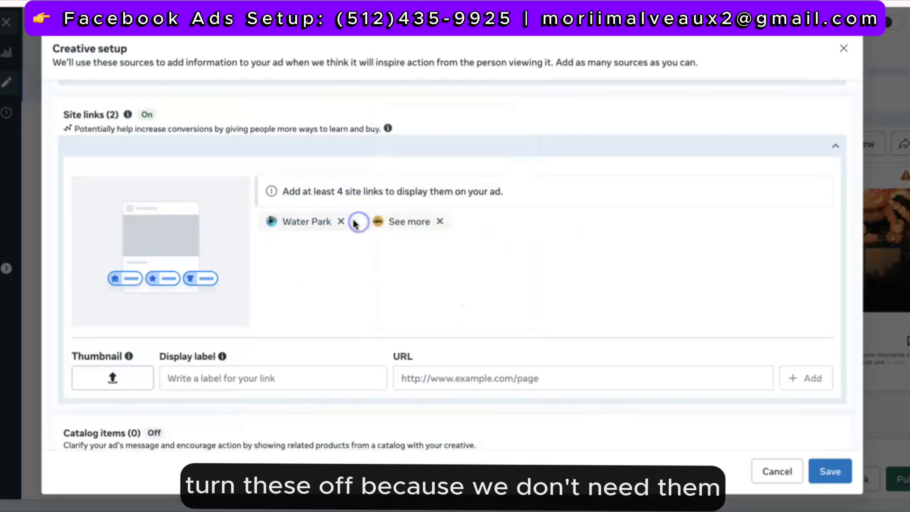
{"action": "left_click", "coordinate": [341, 222]}
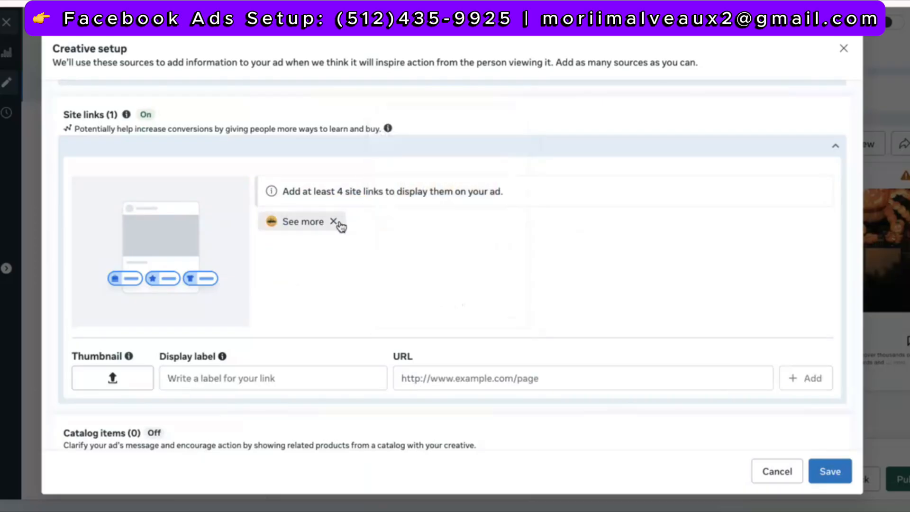
{"action": "left_click", "coordinate": [338, 224]}
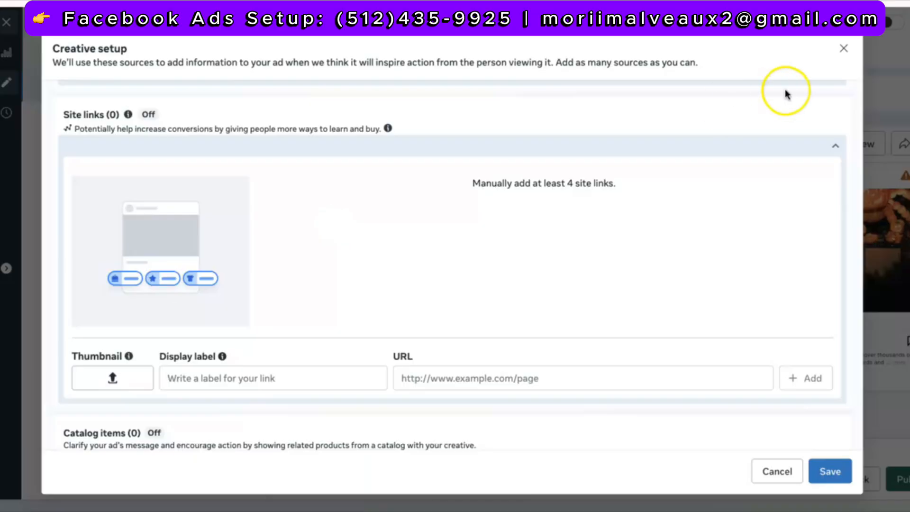
{"action": "left_click", "coordinate": [832, 145]}
{"action": "scroll", "coordinate": [611, 186], "scroll_direction": "down", "scroll_amount": 1}
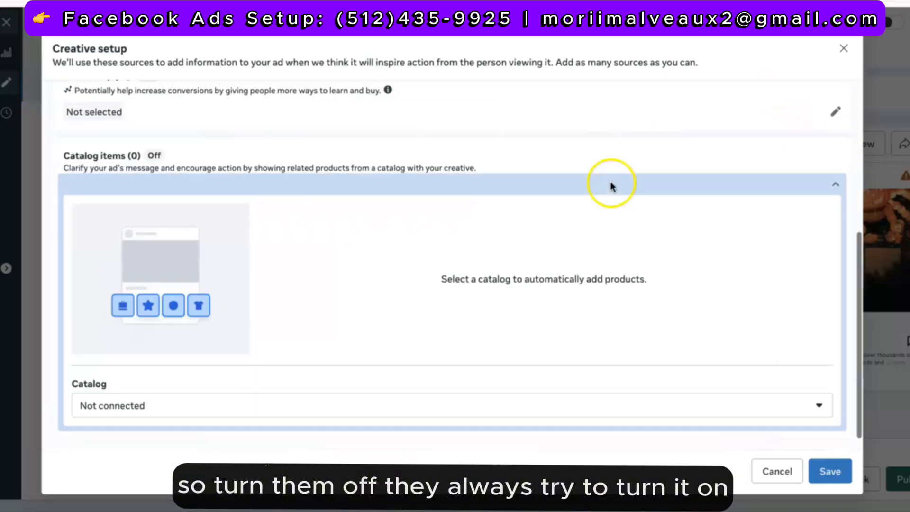
{"action": "left_click", "coordinate": [829, 471]}
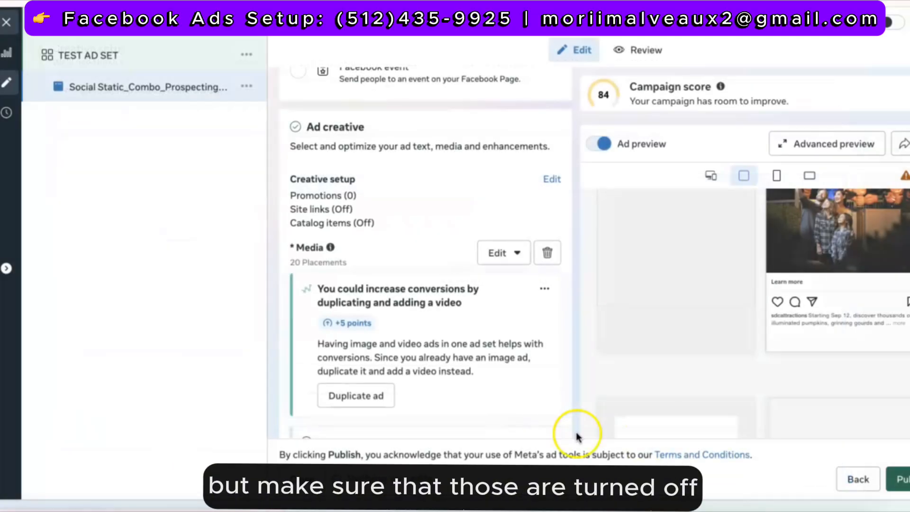
Turn off the suggested Fri, Sep 12 event in the ad's event details
{"action": "scroll", "coordinate": [393, 281], "scroll_direction": "down", "scroll_amount": 4}
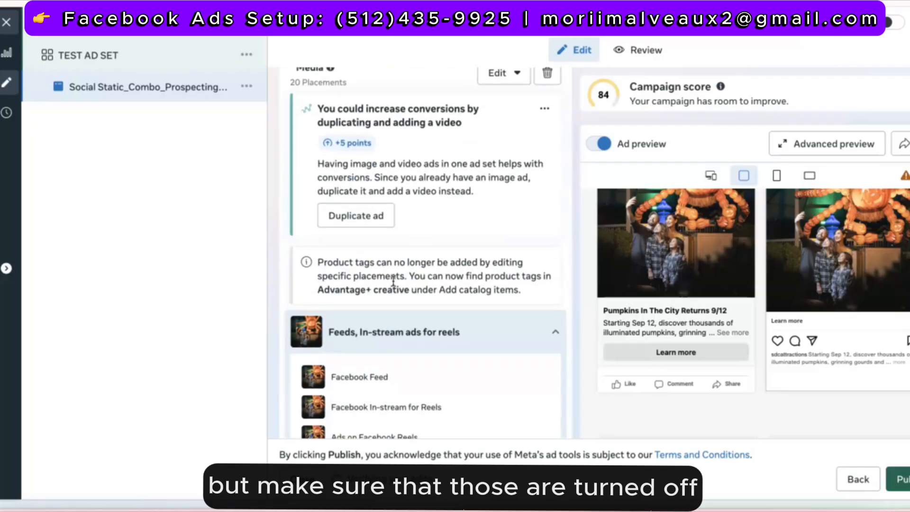
{"action": "scroll", "coordinate": [393, 282], "scroll_direction": "down", "scroll_amount": 9}
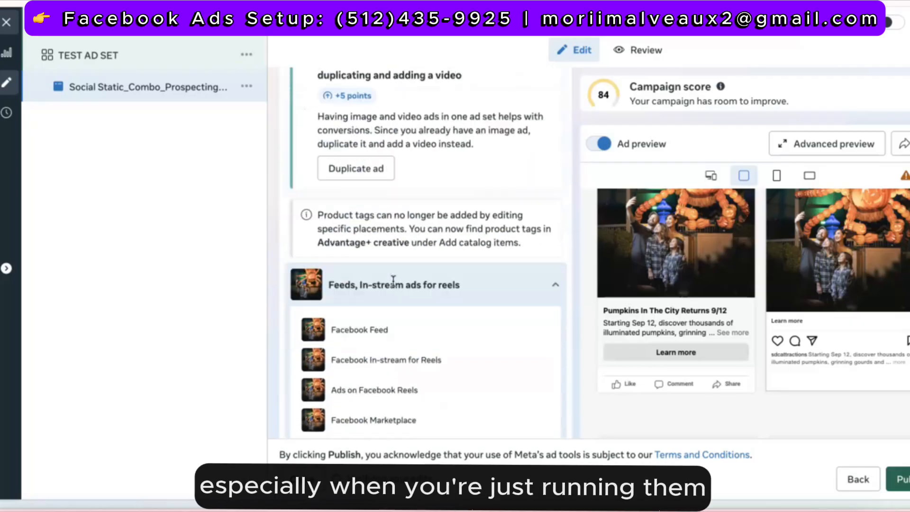
{"action": "scroll", "coordinate": [393, 281], "scroll_direction": "down", "scroll_amount": 15}
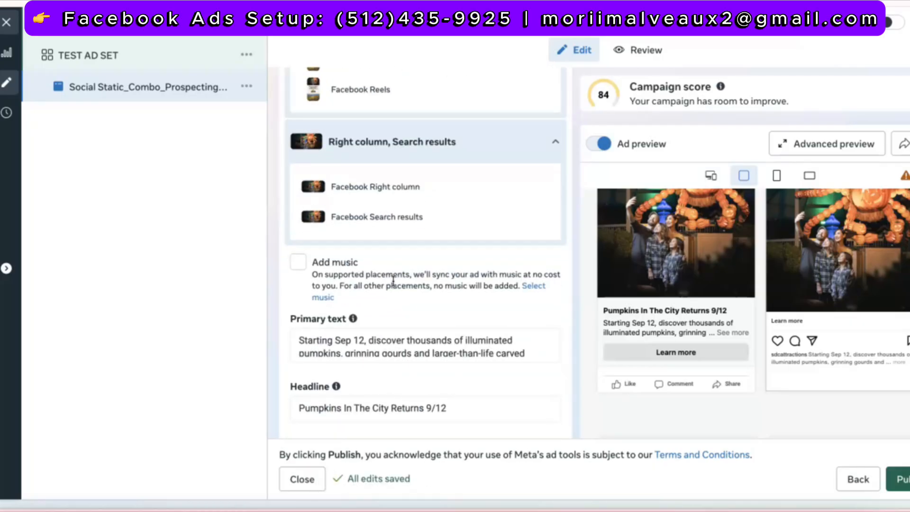
{"action": "scroll", "coordinate": [393, 281], "scroll_direction": "up", "scroll_amount": 8}
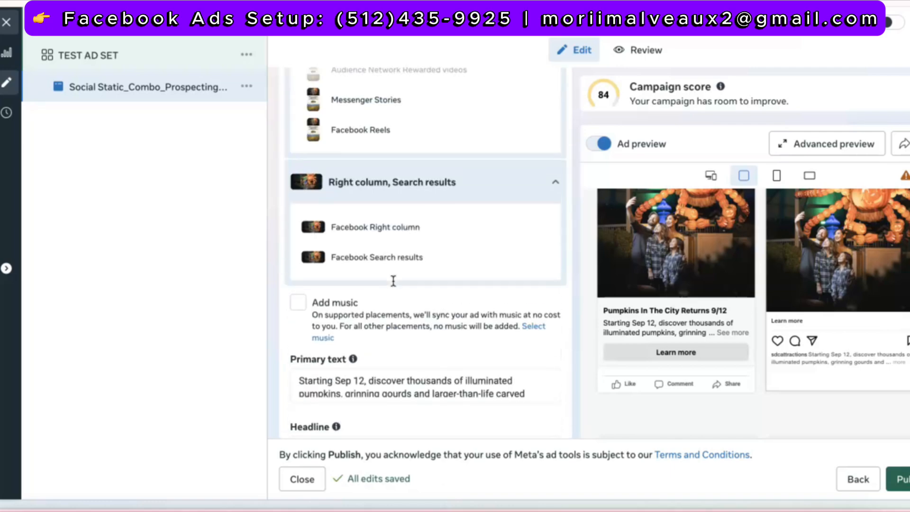
{"action": "scroll", "coordinate": [393, 282], "scroll_direction": "down", "scroll_amount": 7}
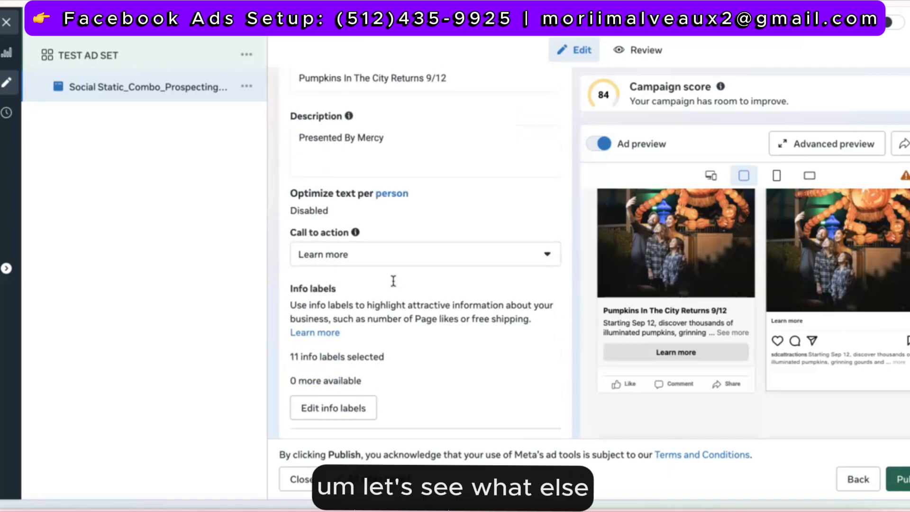
{"action": "scroll", "coordinate": [393, 281], "scroll_direction": "down", "scroll_amount": 10}
{"action": "scroll", "coordinate": [393, 281], "scroll_direction": "up", "scroll_amount": 5}
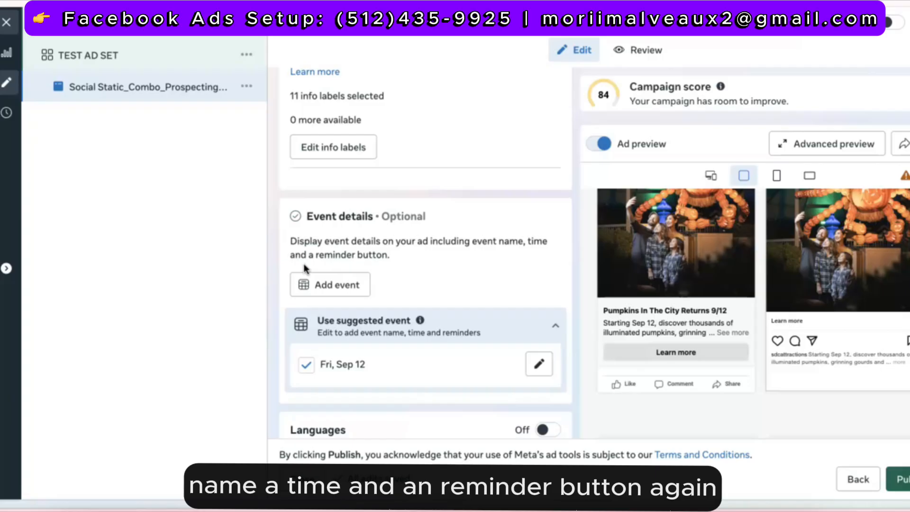
{"action": "left_click", "coordinate": [299, 367]}
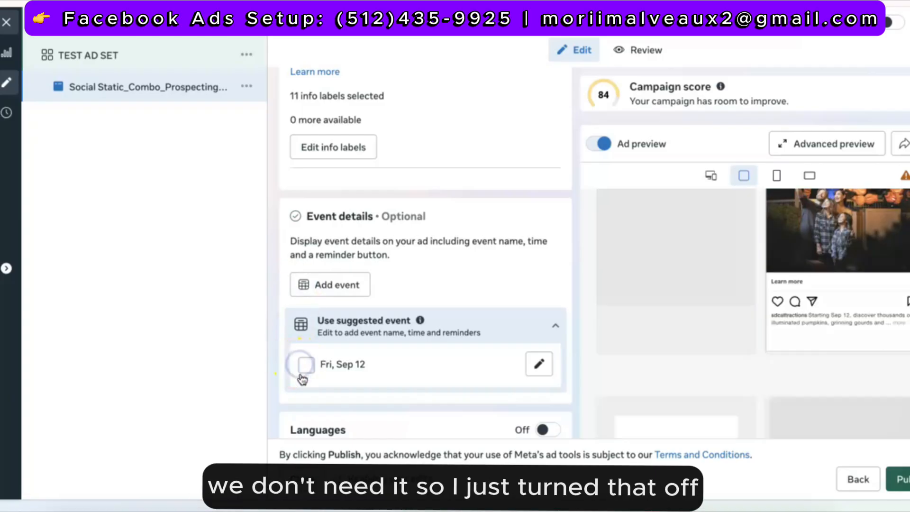
Review the ad's language, tracking and URL parameter settings and close the ad editor
{"action": "scroll", "coordinate": [305, 386], "scroll_direction": "down", "scroll_amount": 3}
{"action": "scroll", "coordinate": [307, 386], "scroll_direction": "down", "scroll_amount": 7}
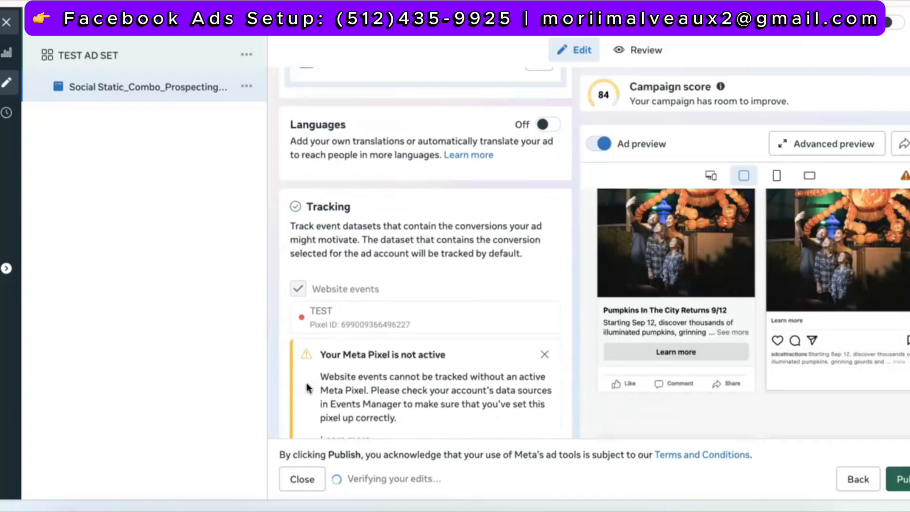
{"action": "scroll", "coordinate": [306, 386], "scroll_direction": "up", "scroll_amount": 2}
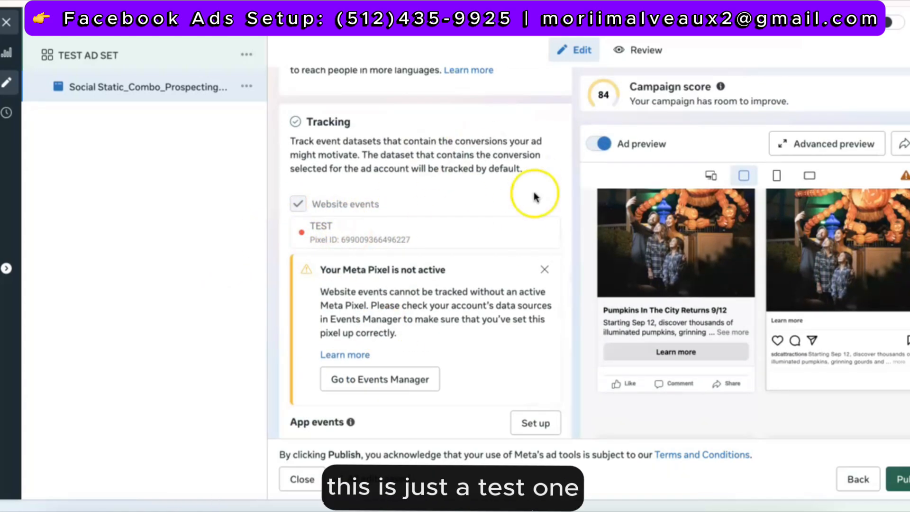
{"action": "scroll", "coordinate": [372, 308], "scroll_direction": "down", "scroll_amount": 5}
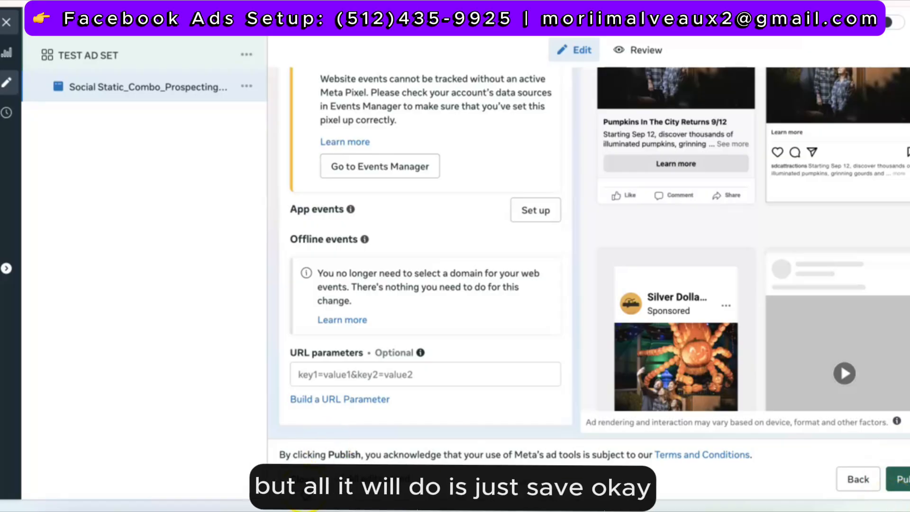
{"action": "left_click", "coordinate": [305, 480]}
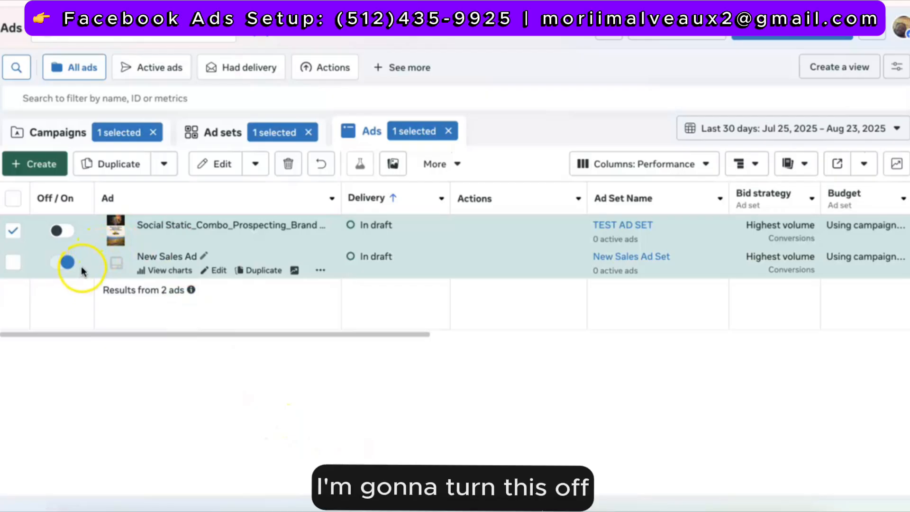
Switch off the New Sales Ad in the ads list
{"action": "left_click", "coordinate": [56, 264]}
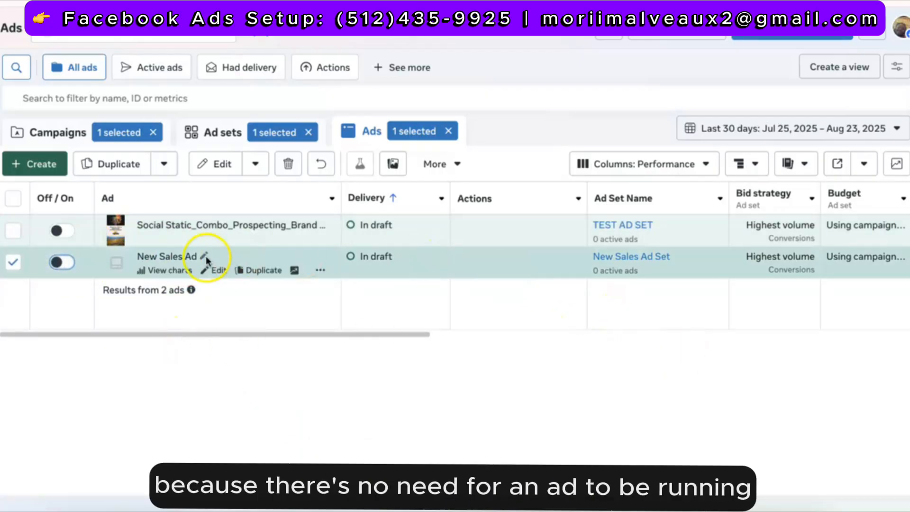
{"action": "scroll", "coordinate": [386, 278], "scroll_direction": "right", "scroll_amount": 10}
{"action": "scroll", "coordinate": [388, 279], "scroll_direction": "left", "scroll_amount": 10}
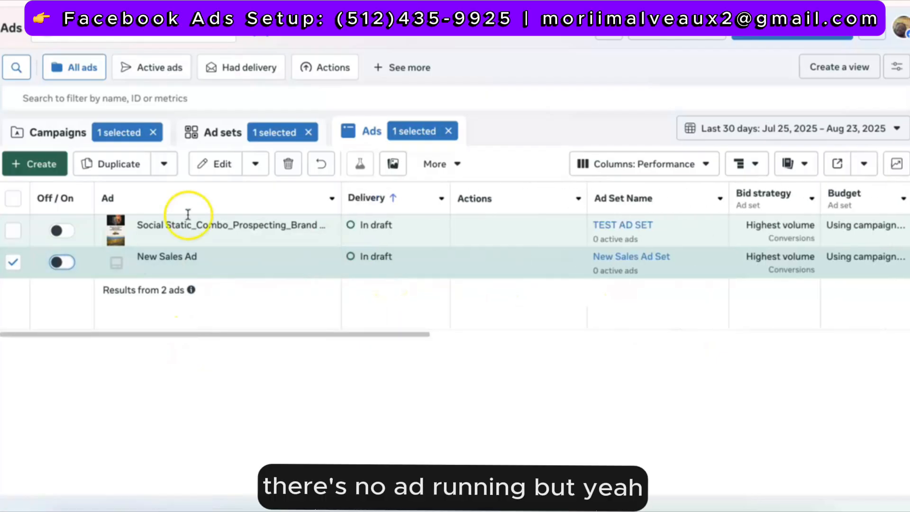
Look over the Social Static ad again and review the TEST_Conversion_2025 structure at campaign, ad set and ad level
{"action": "left_click", "coordinate": [208, 239]}
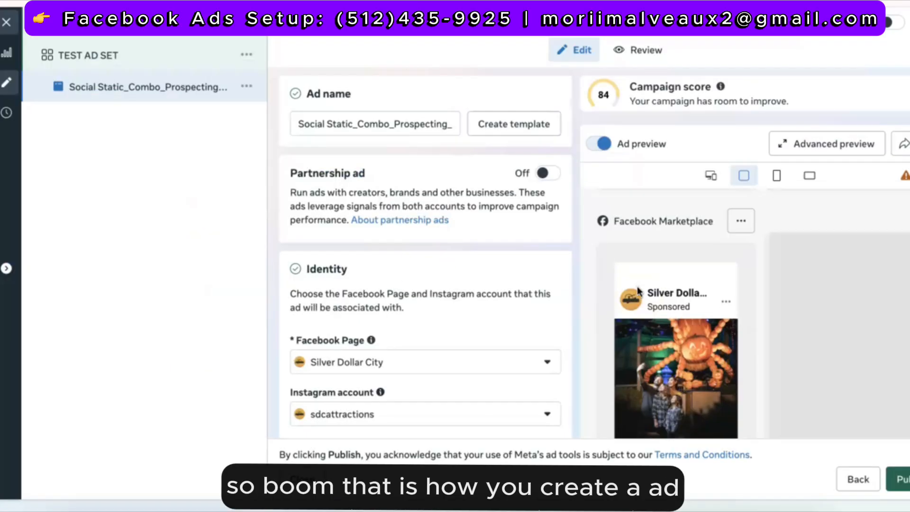
{"action": "scroll", "coordinate": [635, 291], "scroll_direction": "down", "scroll_amount": 5}
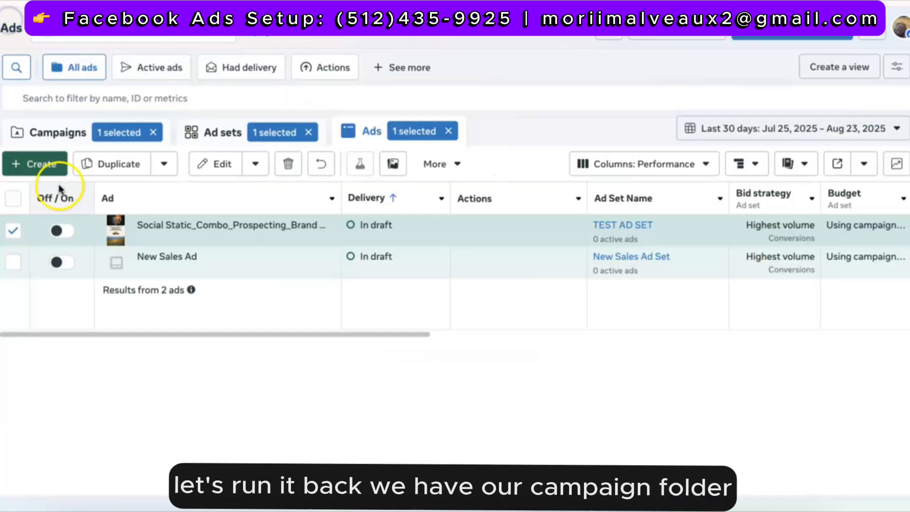
{"action": "left_click", "coordinate": [45, 135]}
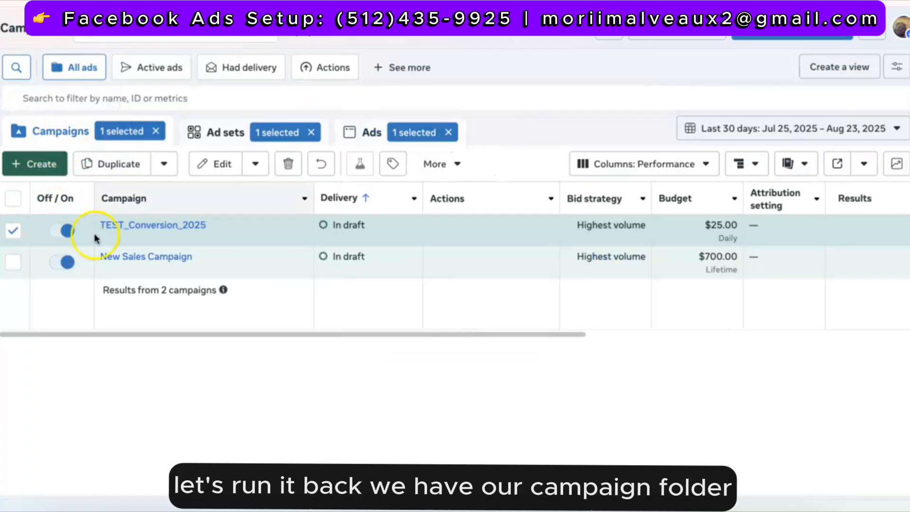
{"action": "left_click", "coordinate": [170, 225]}
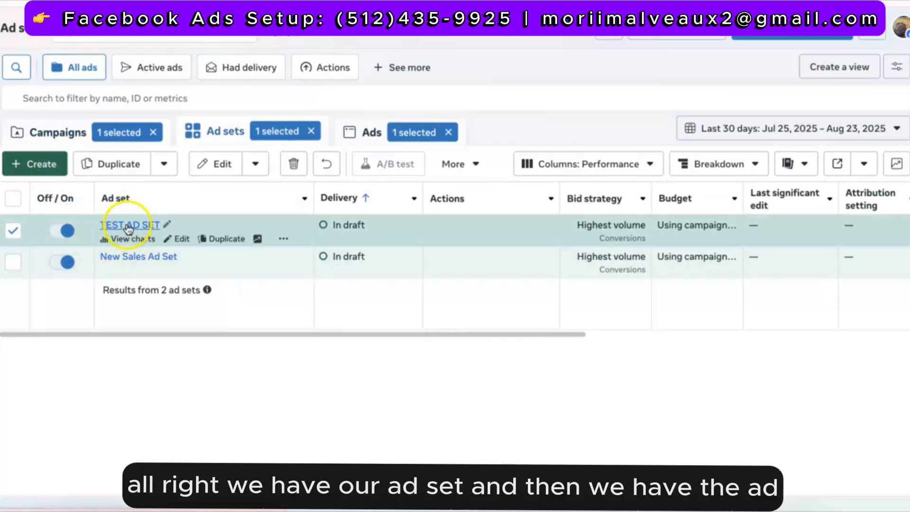
{"action": "left_click", "coordinate": [360, 132]}
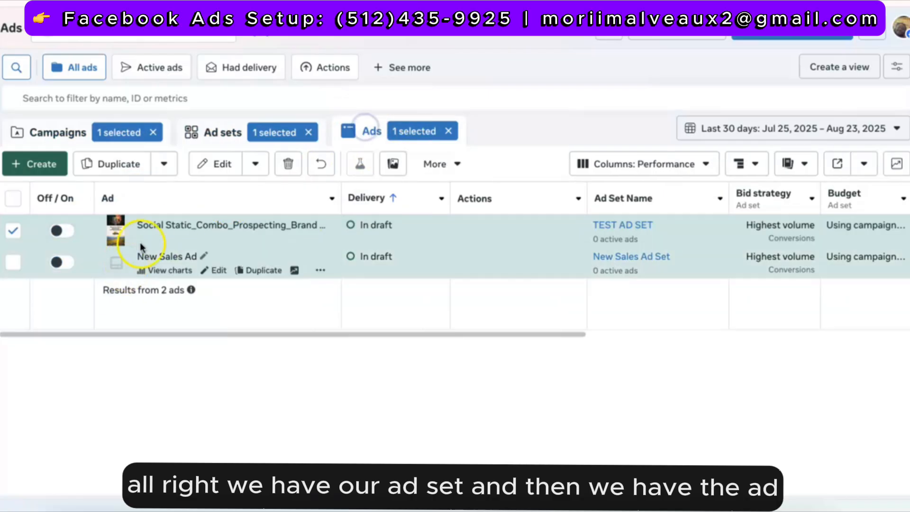
{"action": "left_click", "coordinate": [53, 135]}
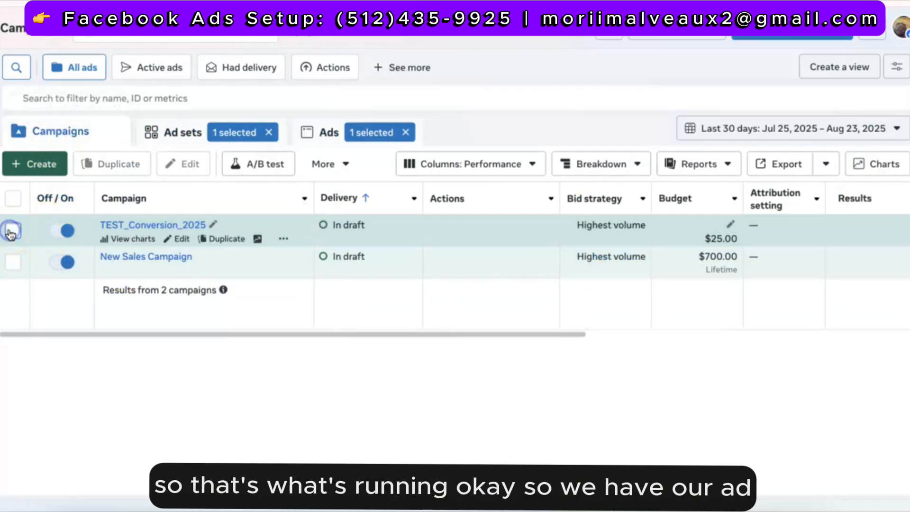
{"action": "left_click", "coordinate": [206, 129]}
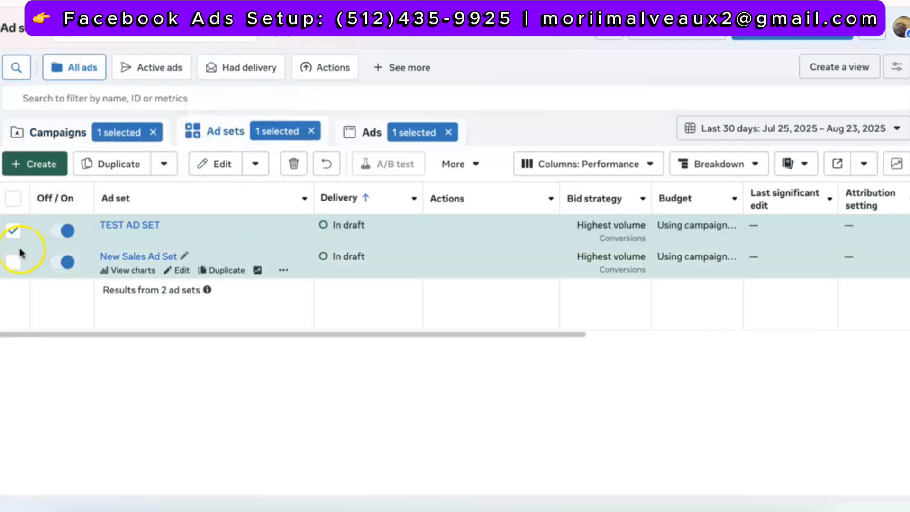
{"action": "left_click", "coordinate": [377, 127]}
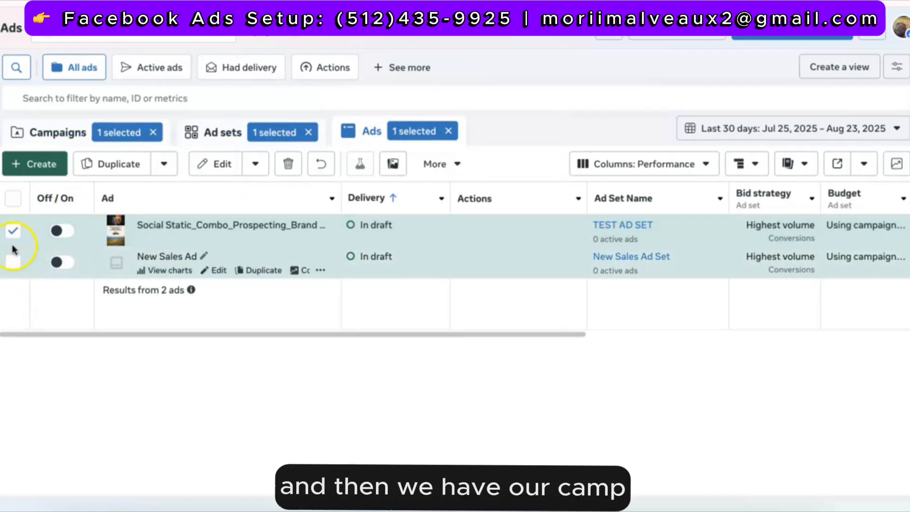
{"action": "left_click", "coordinate": [231, 134]}
{"action": "left_click", "coordinate": [55, 132]}
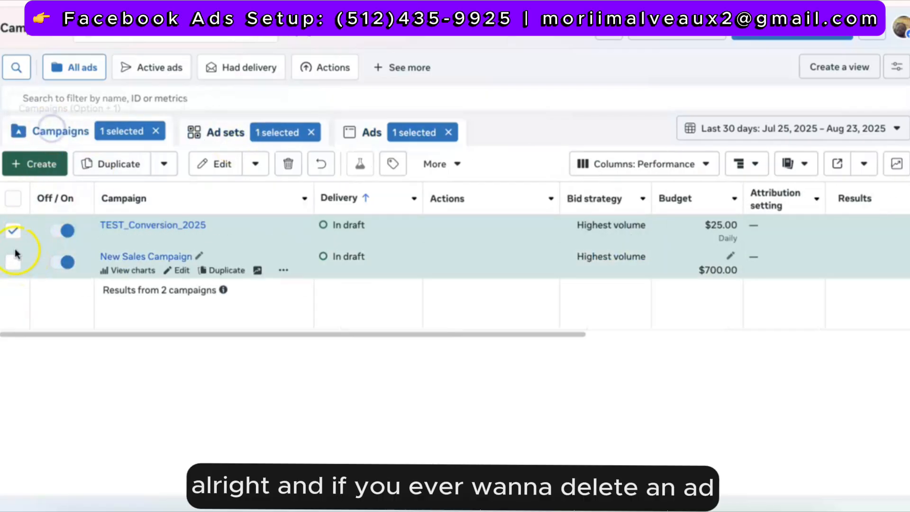
Delete the New Sales Campaign, leaving TEST_Conversion_2025 out of the selection
{"action": "left_click", "coordinate": [14, 231]}
{"action": "left_click", "coordinate": [13, 262]}
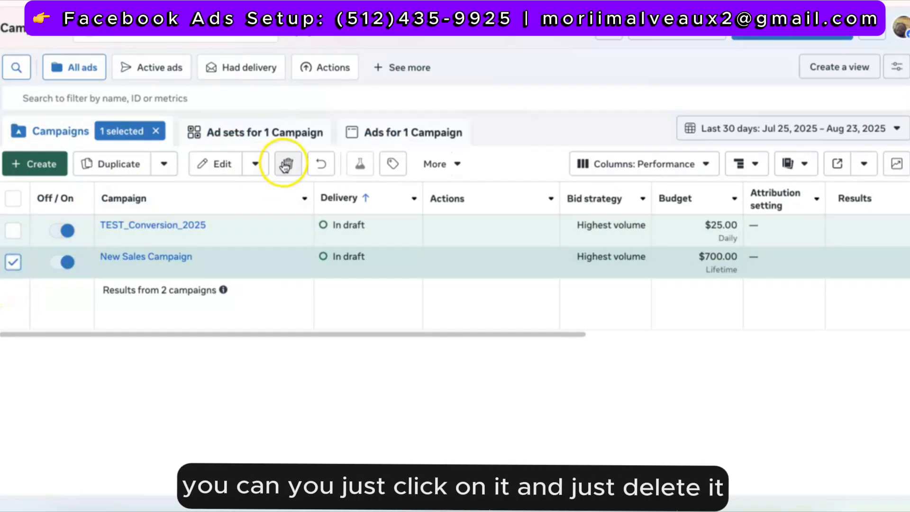
{"action": "left_click", "coordinate": [286, 164]}
{"action": "left_click", "coordinate": [565, 216]}
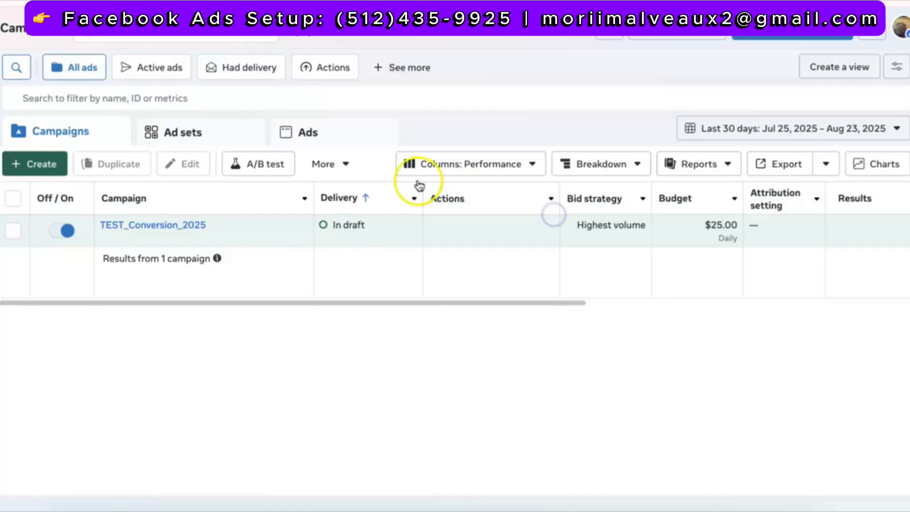
Check the remaining ad set and ad, opening the Social Static ad for a look and closing its editor
{"action": "left_click", "coordinate": [175, 133]}
{"action": "mouse_move", "coordinate": [6, 203]}
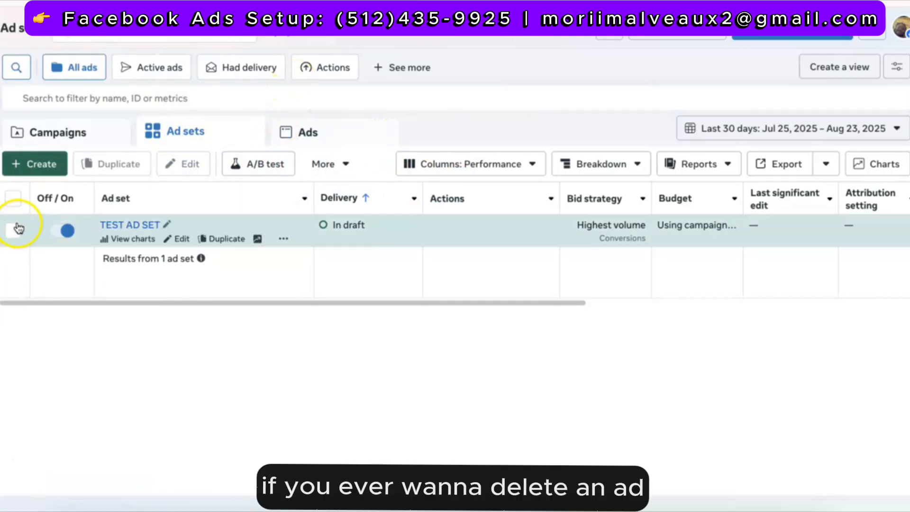
{"action": "left_click", "coordinate": [372, 138]}
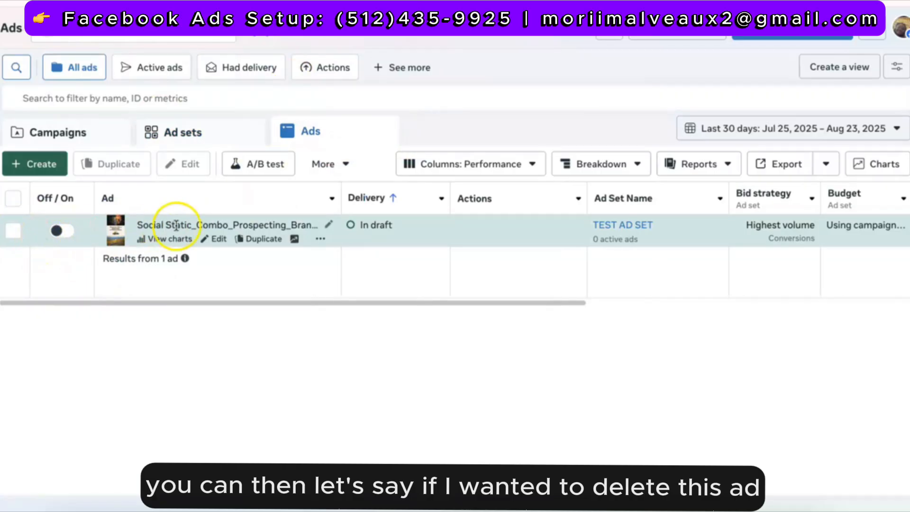
{"action": "left_click", "coordinate": [207, 238]}
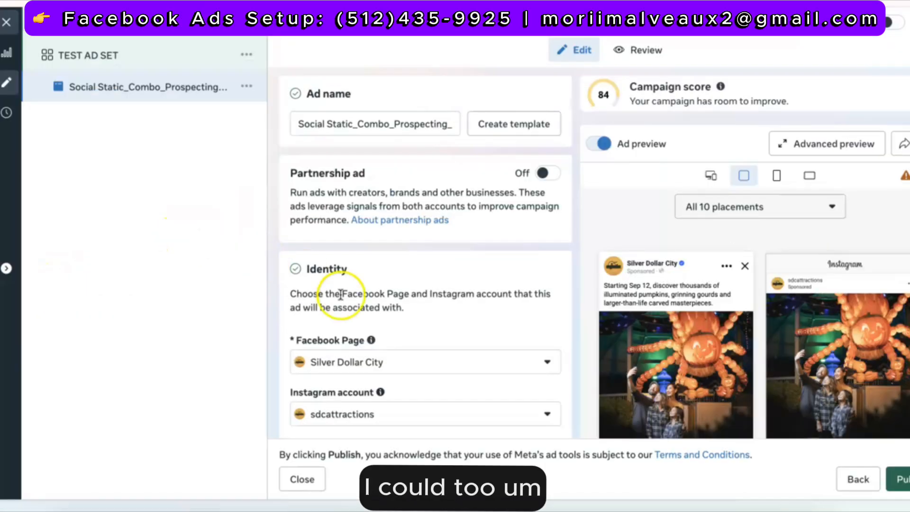
{"action": "scroll", "coordinate": [344, 303], "scroll_direction": "down", "scroll_amount": 4}
{"action": "scroll", "coordinate": [346, 305], "scroll_direction": "up", "scroll_amount": 4}
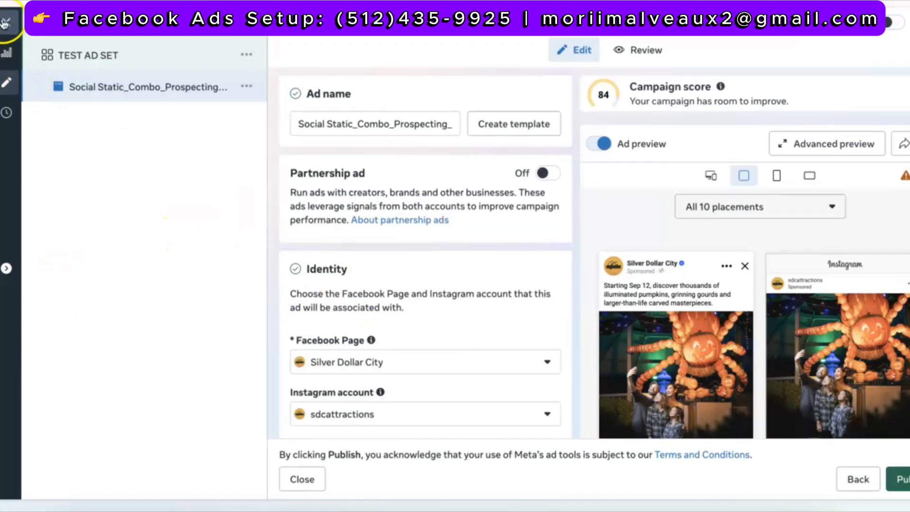
{"action": "left_click", "coordinate": [5, 22]}
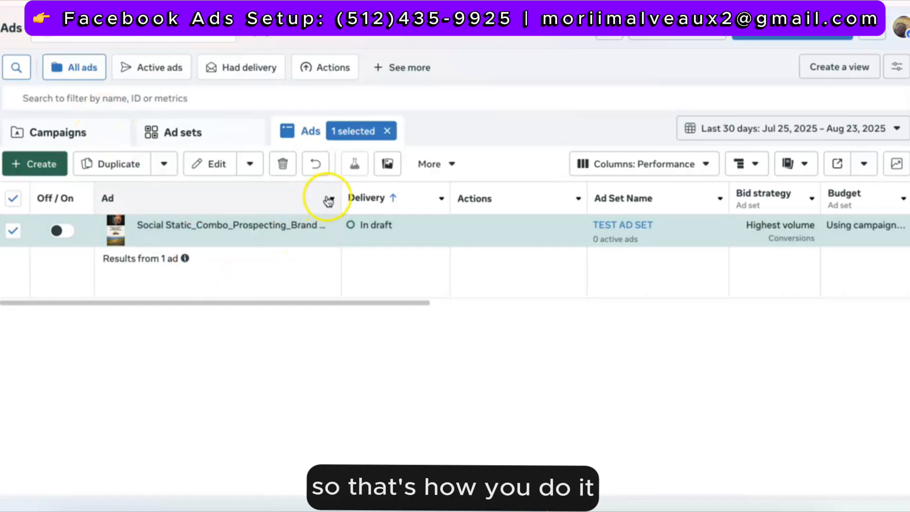